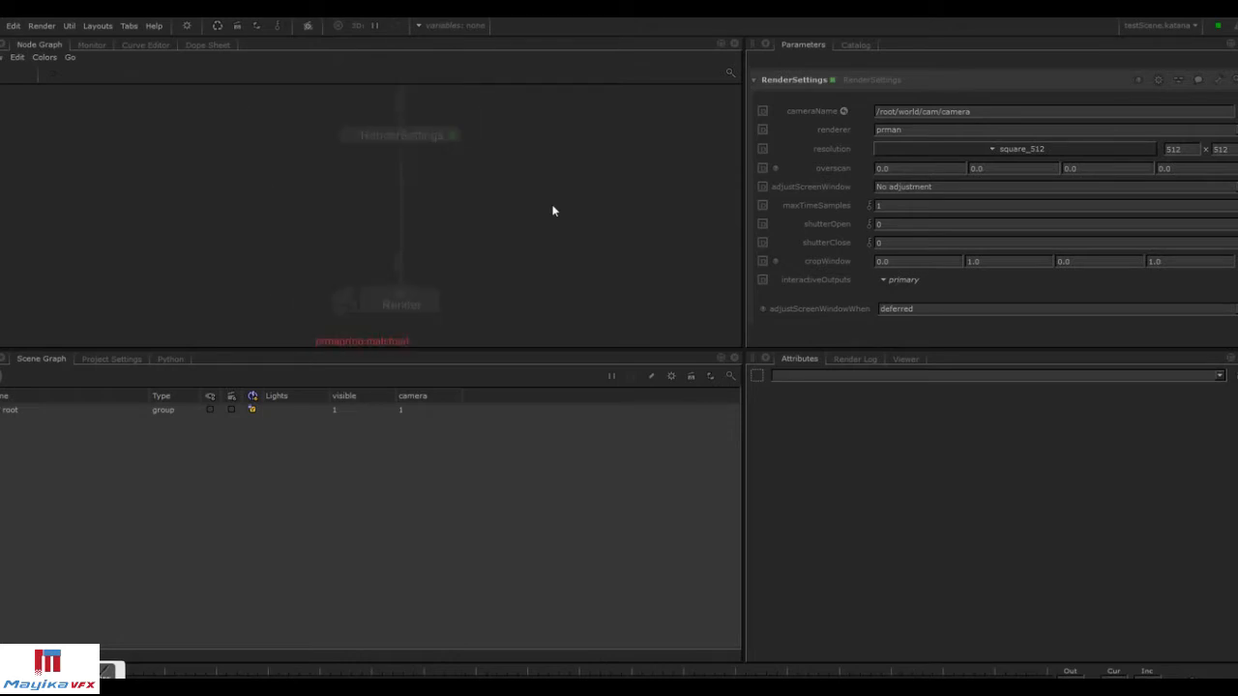
# Add a PrmanGlobalStatements node to the node graph and open its parameters for editing.
pyautogui.press('BackSpace')
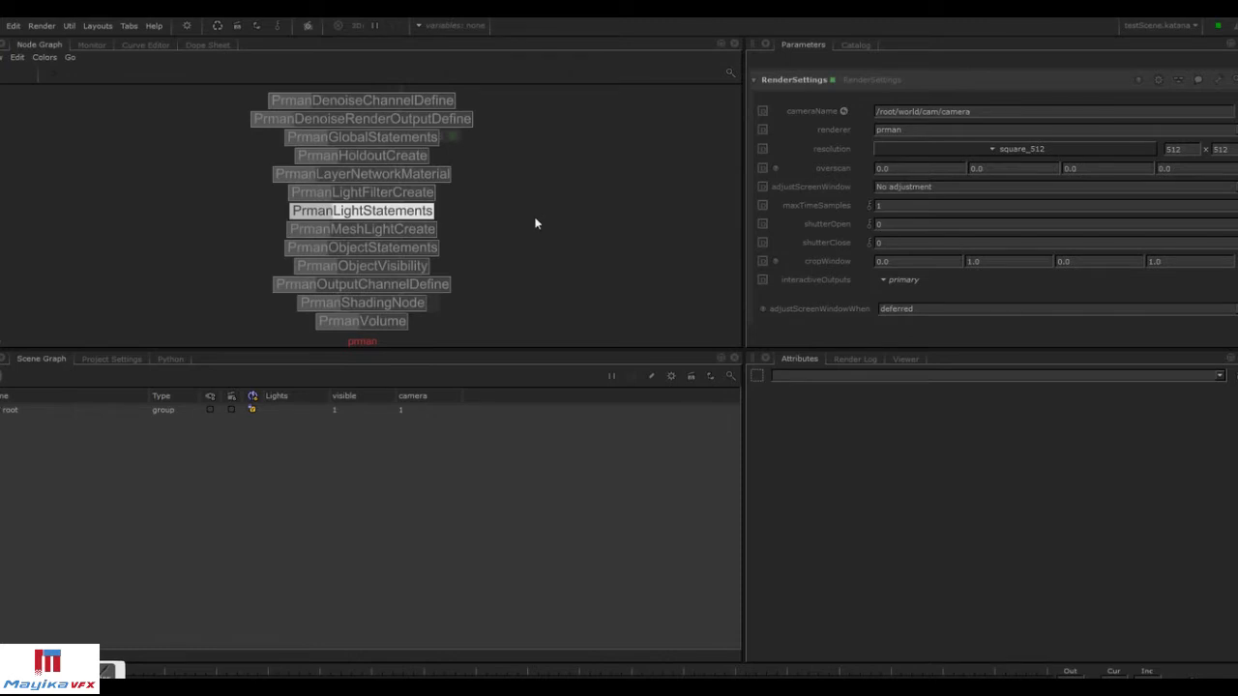
pyautogui.click(430, 138)
pyautogui.click(607, 205)
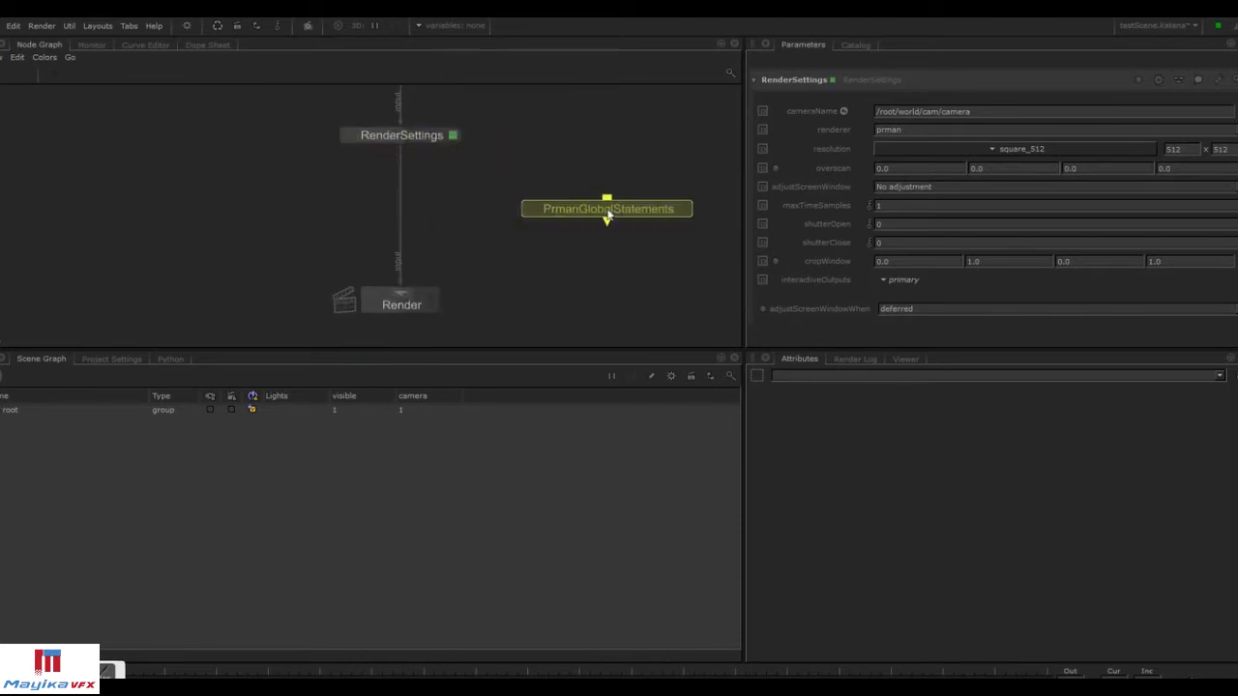
pyautogui.click(685, 210)
pyautogui.click(531, 210)
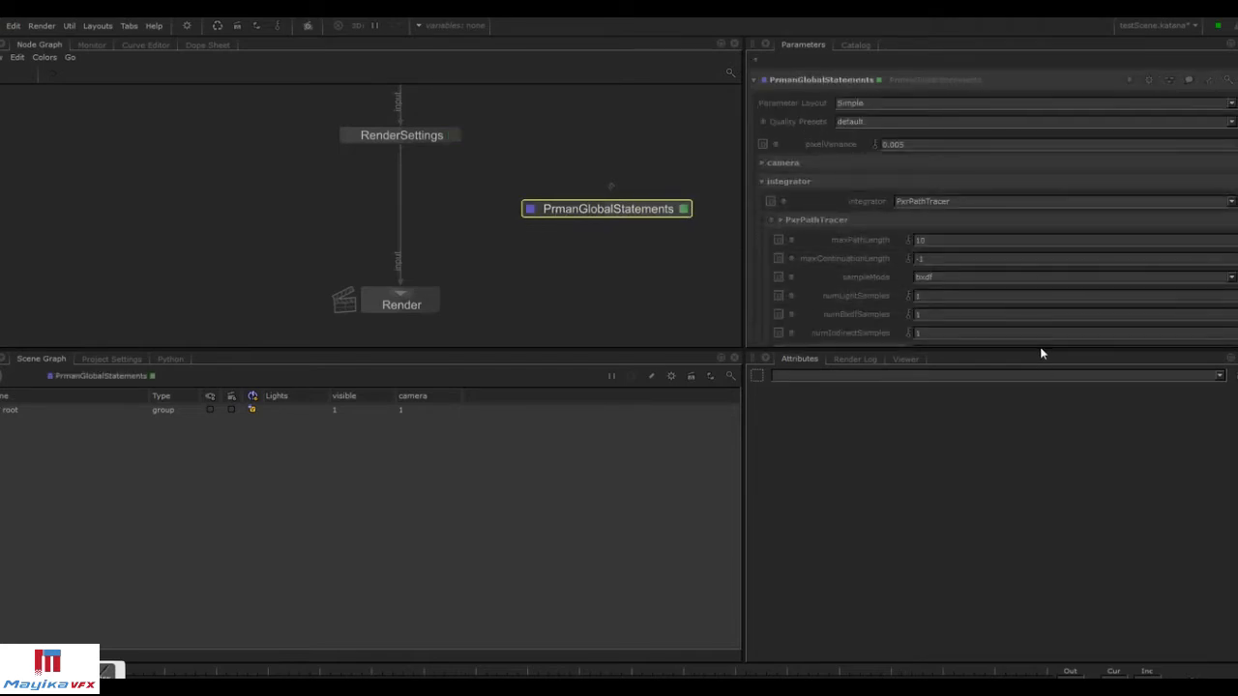
# Set the PxrPathTracer integrator's maxPathLength to 3.
pyautogui.moveTo(1040, 349); pyautogui.dragTo(1029, 485)
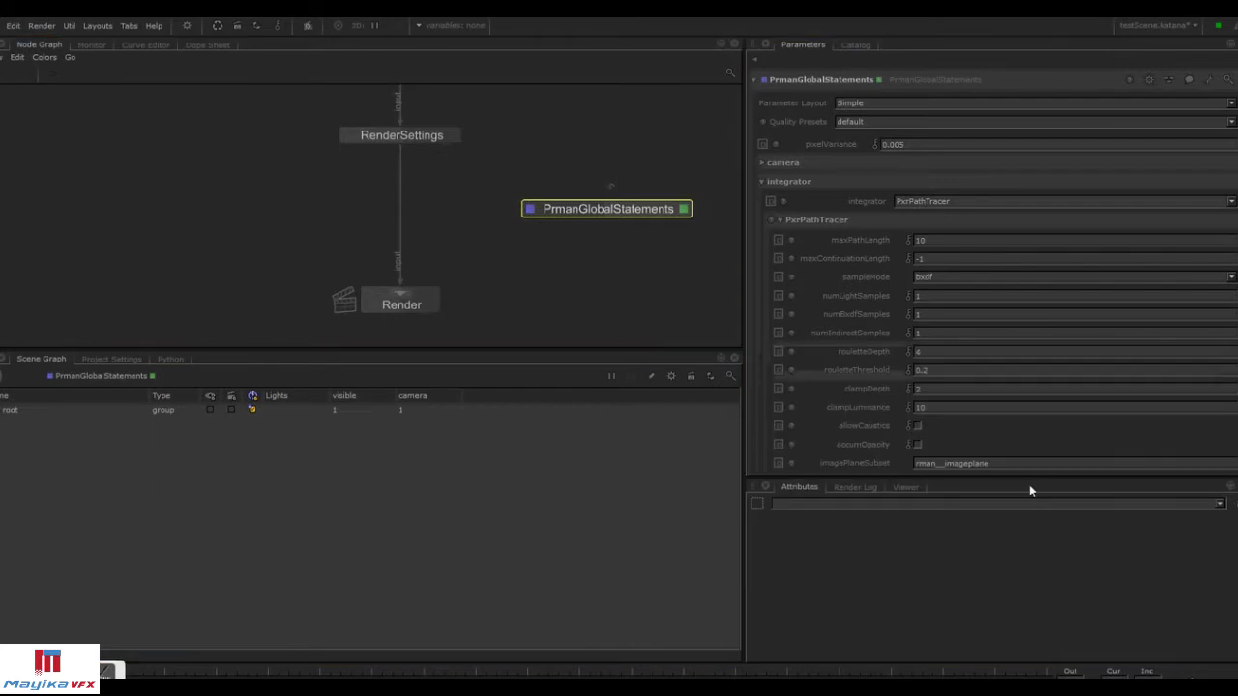
pyautogui.moveTo(1237, 150)
pyautogui.mouseDown()
pyautogui.moveTo(1237, 213)
pyautogui.moveTo(1237, 148)
pyautogui.mouseUp()
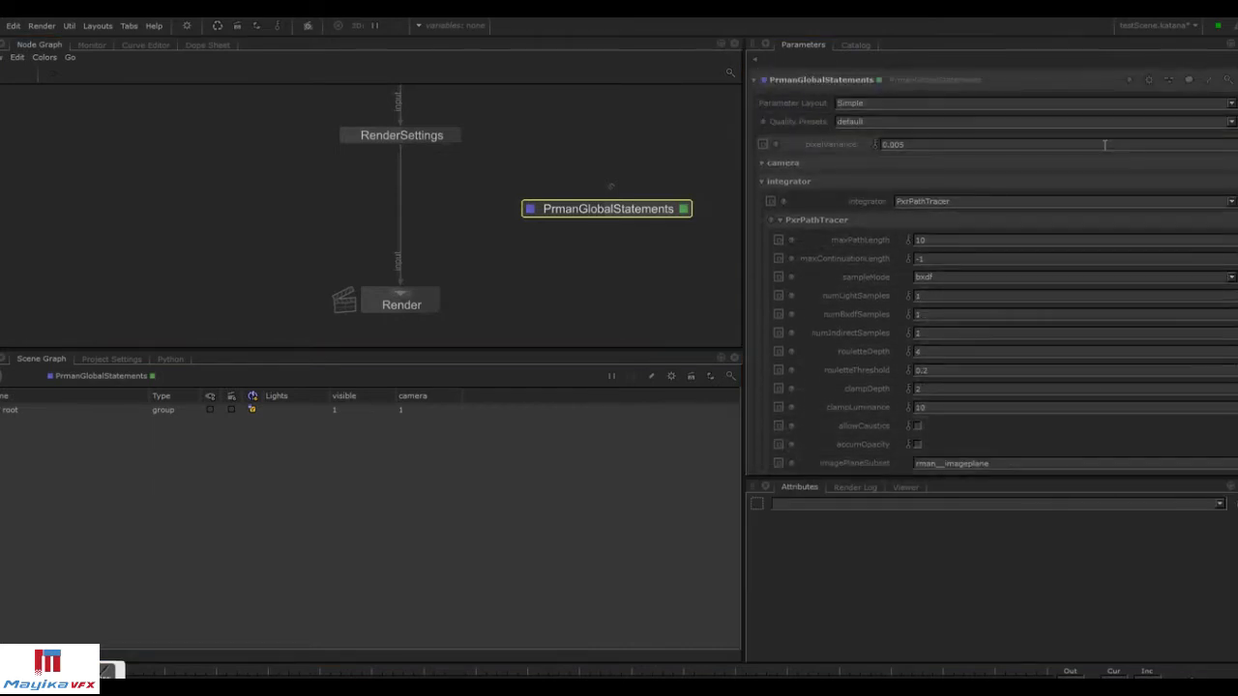
pyautogui.doubleClick(923, 240)
pyautogui.write('12')
pyautogui.press('Return')
pyautogui.moveTo(890, 240); pyautogui.dragTo(878, 240)
pyautogui.write('3')
pyautogui.press('Return')
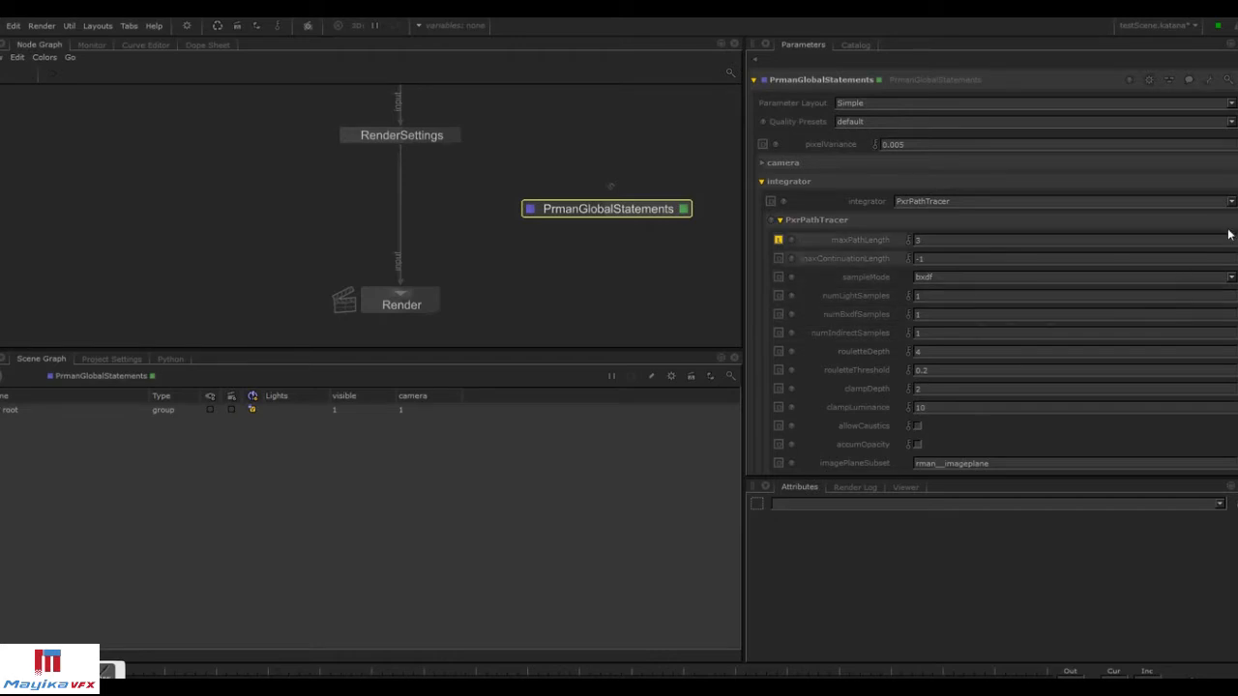
# Expand the hider section and set minsamples to 16.
pyautogui.scroll(-2, 859, 432)
pyautogui.click(784, 420)
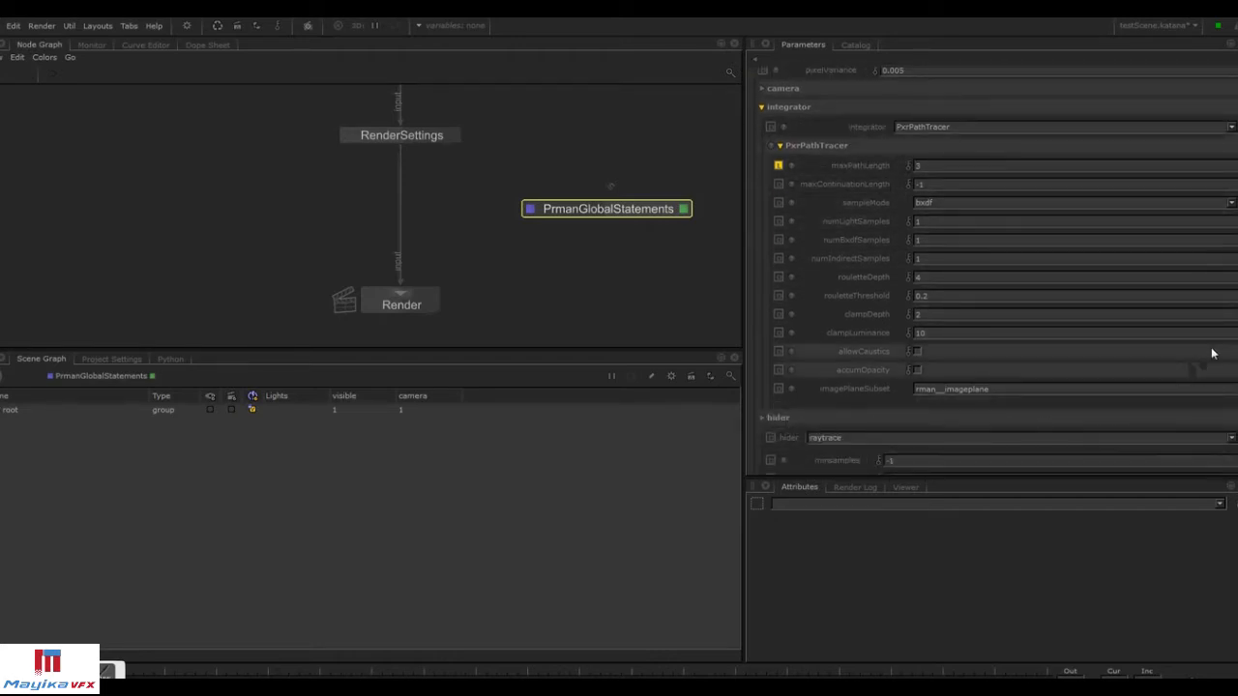
pyautogui.scroll(-5, 998, 270)
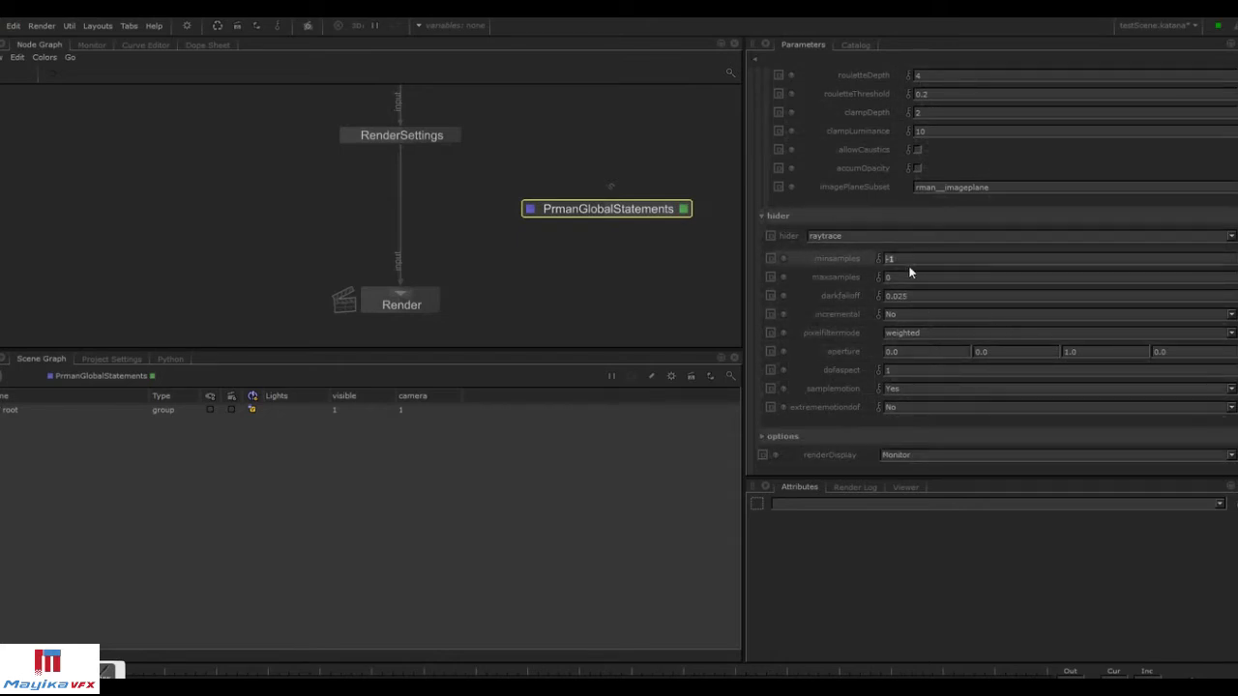
pyautogui.click(1018, 265)
pyautogui.write('16')
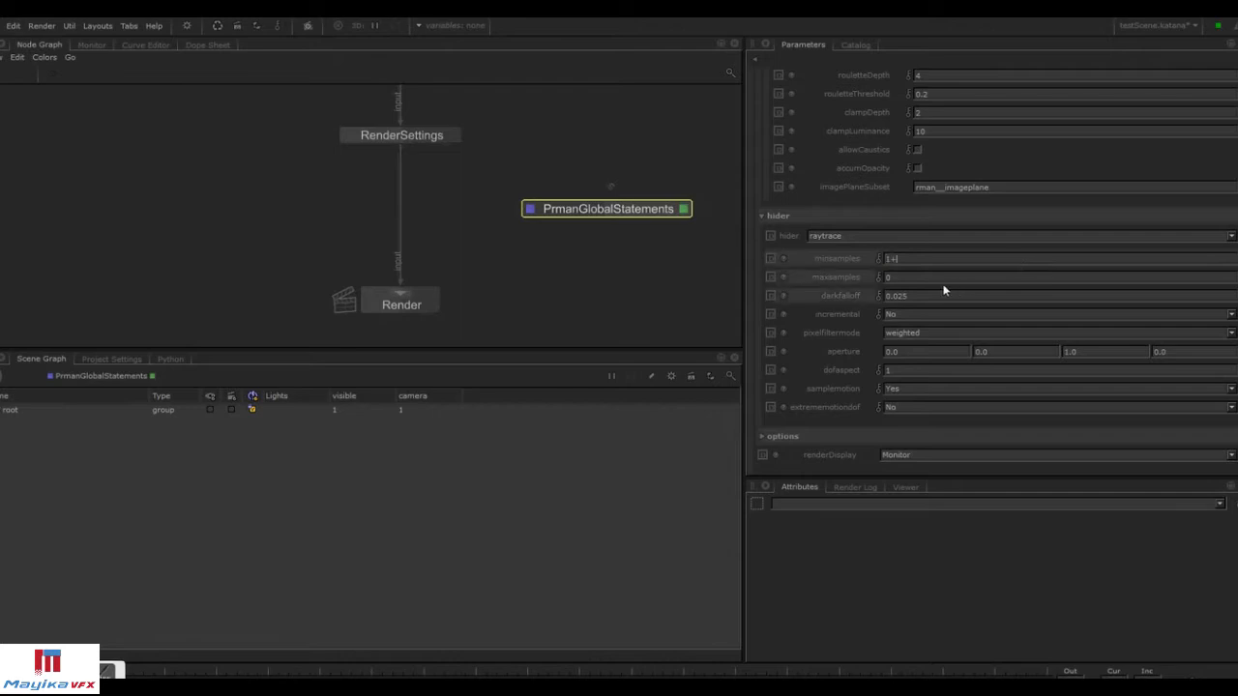
pyautogui.moveTo(911, 275); pyautogui.dragTo(846, 278)
pyautogui.moveTo(926, 267); pyautogui.dragTo(809, 276)
pyautogui.write('16')
pyautogui.press('Return')
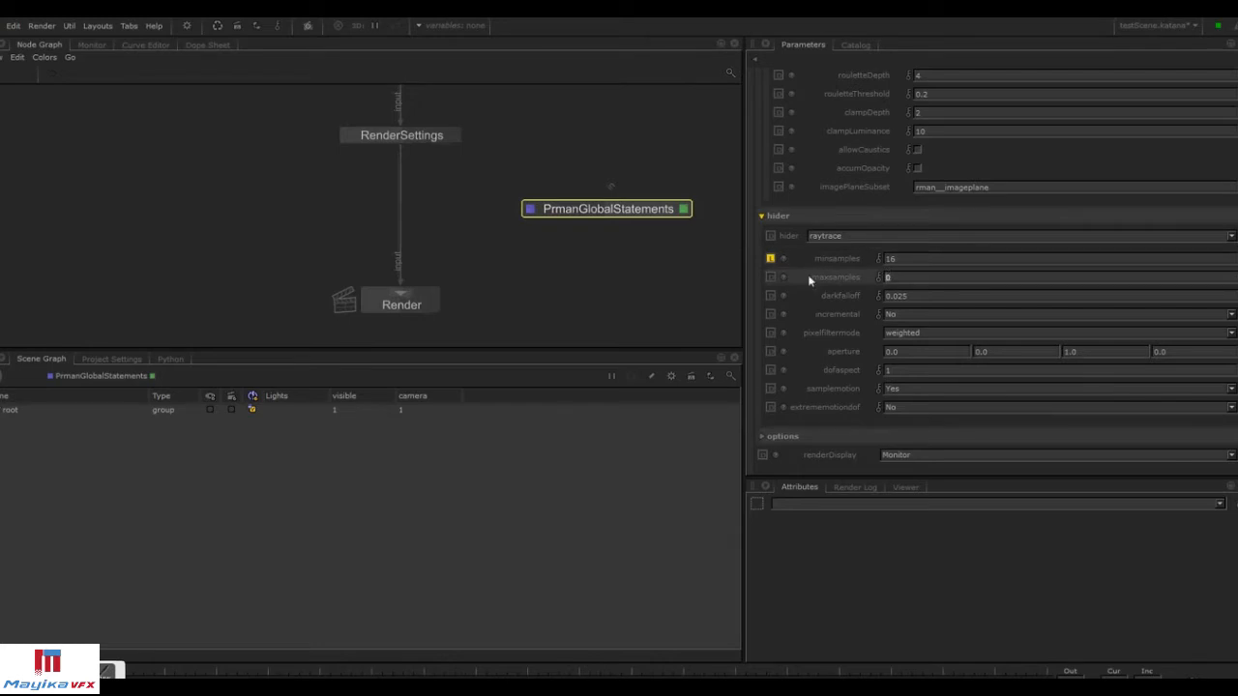
# Set the hider's maxsamples to 512 and incremental to Yes.
pyautogui.write('512')
pyautogui.press('Return')
pyautogui.click(902, 316)
pyautogui.click(924, 332)
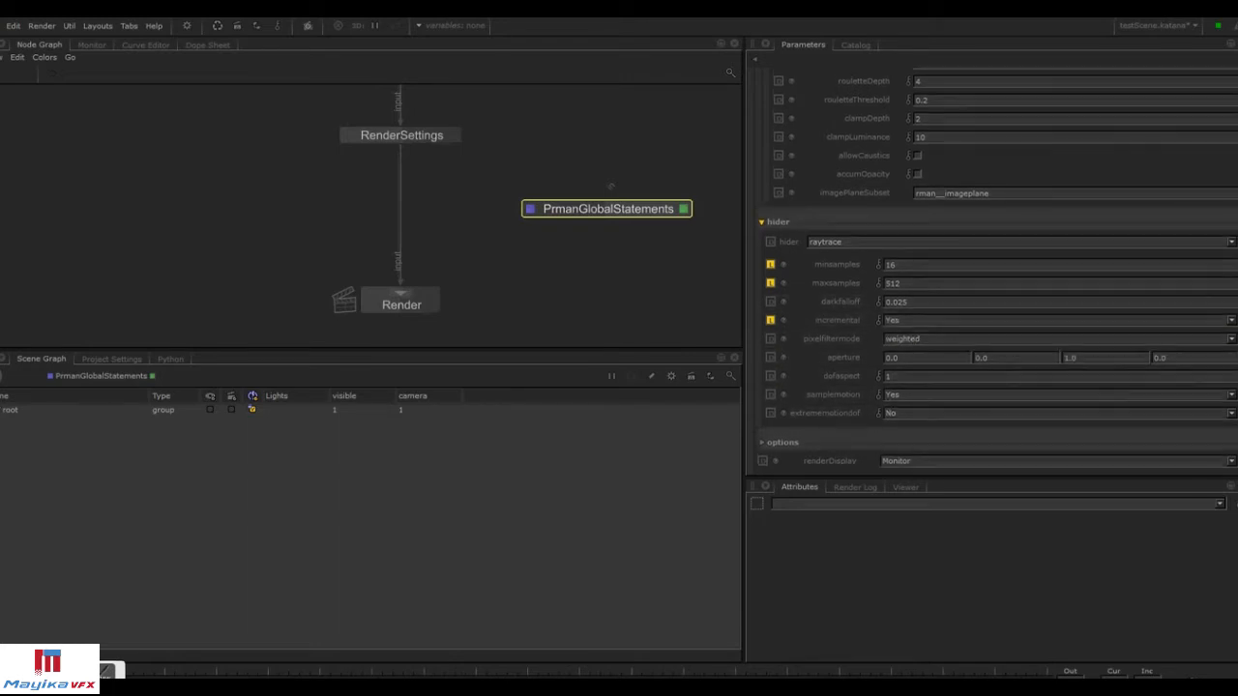
pyautogui.scroll(5, 997, 271)
pyautogui.scroll(2, 997, 271)
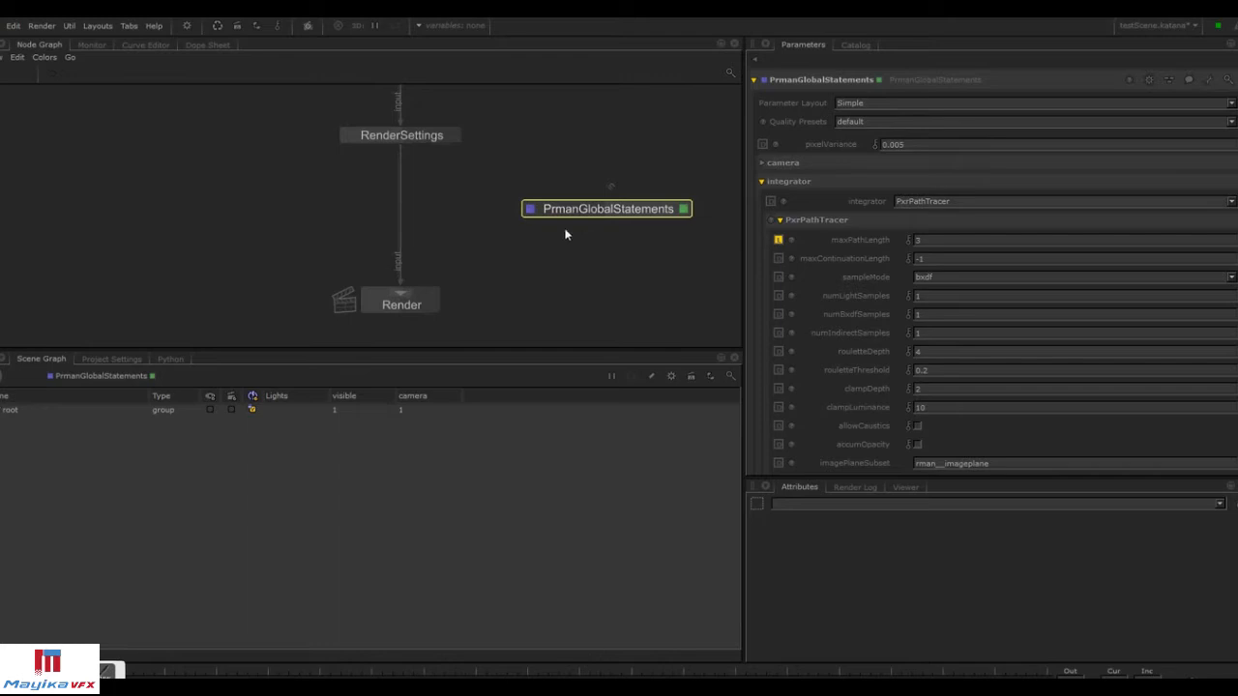
pyautogui.click(3, 25)
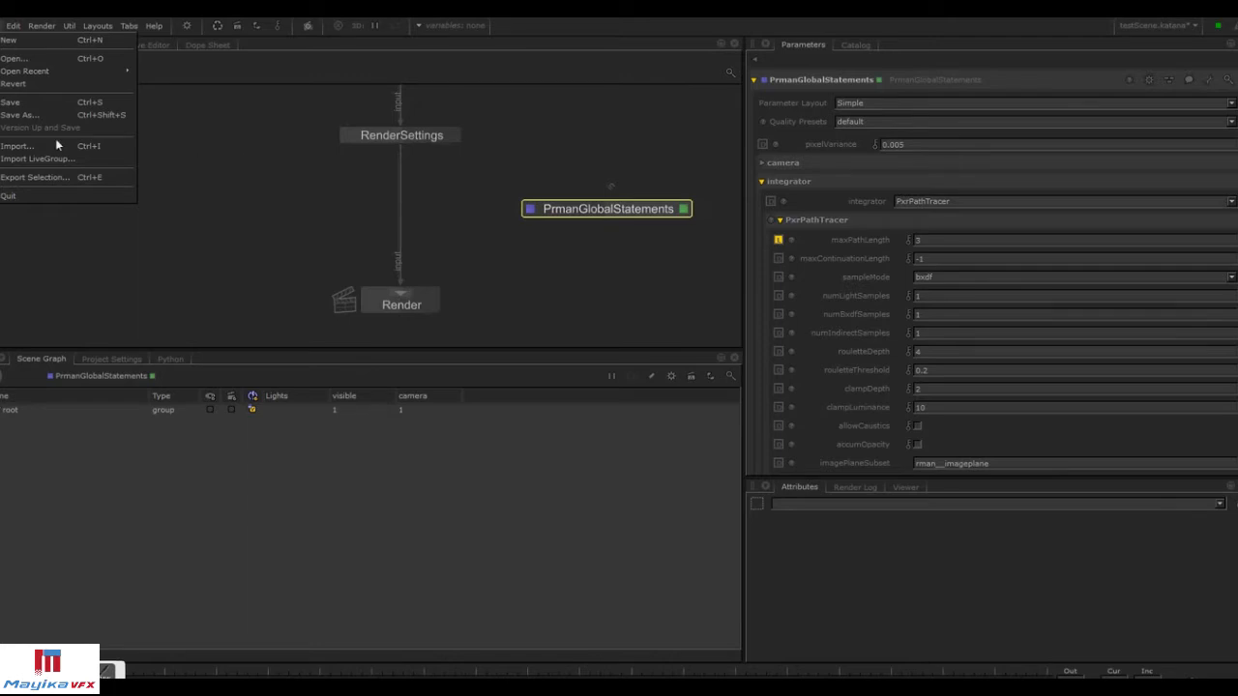
pyautogui.click(190, 148)
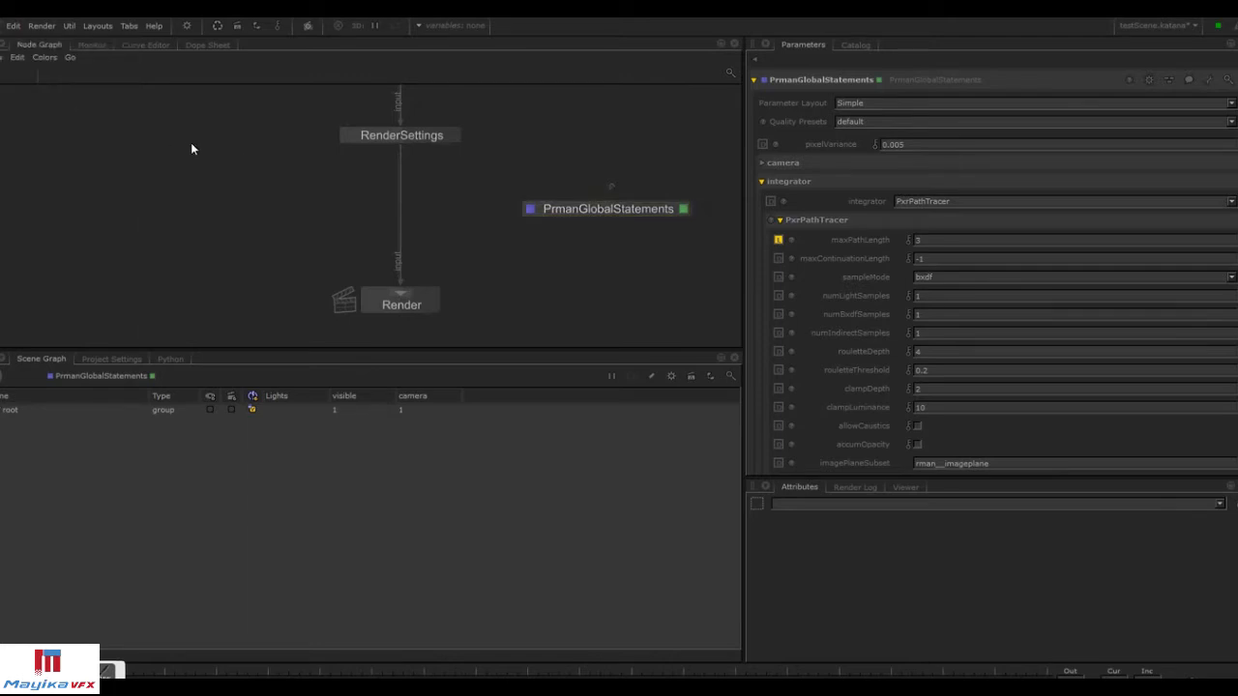
pyautogui.click(1210, 81)
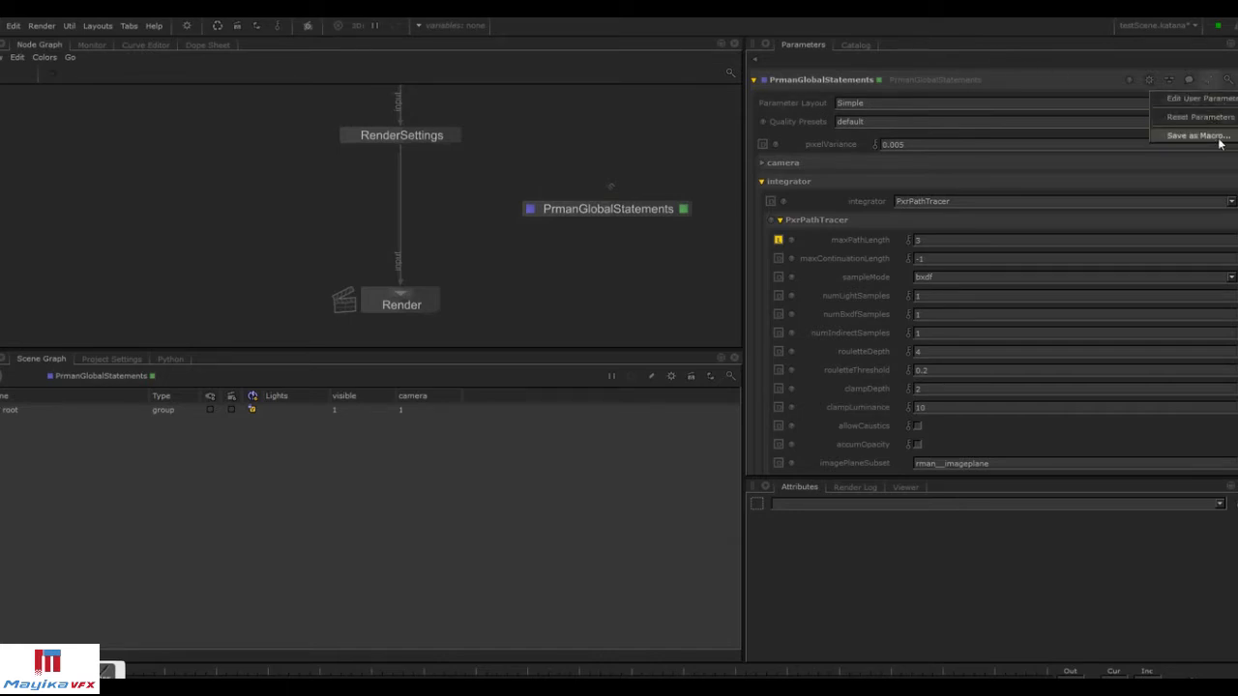
pyautogui.click(644, 159)
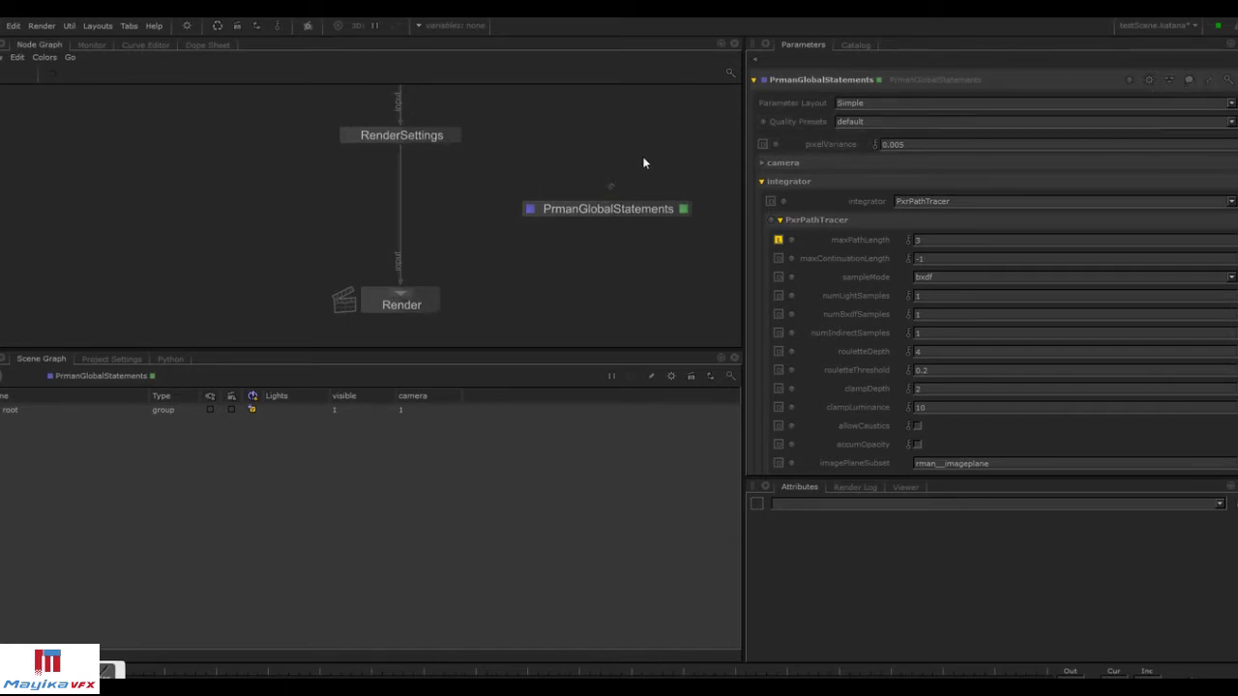
# Rename the PrmanGlobalStatements node to Show_RenderGlobals.
pyautogui.click(803, 81)
pyautogui.write('Show_RenderGlobals')
pyautogui.press('Return')
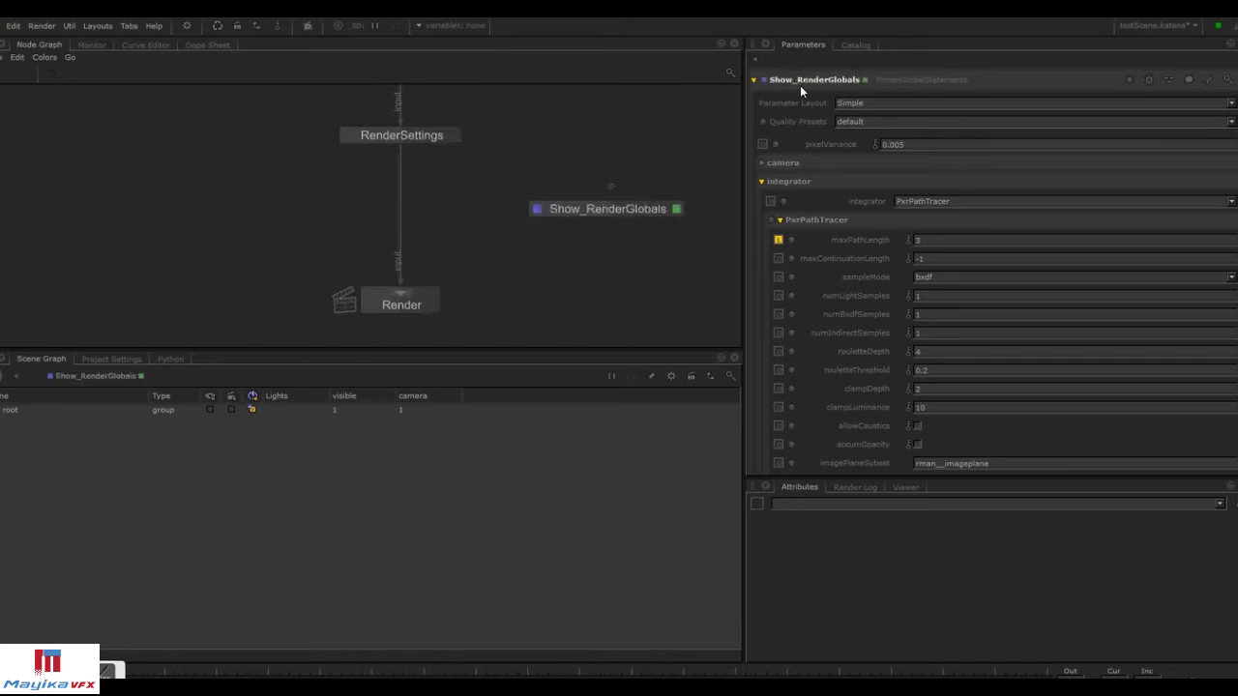
# Save the node as a macro named ShowRenderGlobals in the Macros folder.
pyautogui.click(1189, 80)
pyautogui.click(1226, 135)
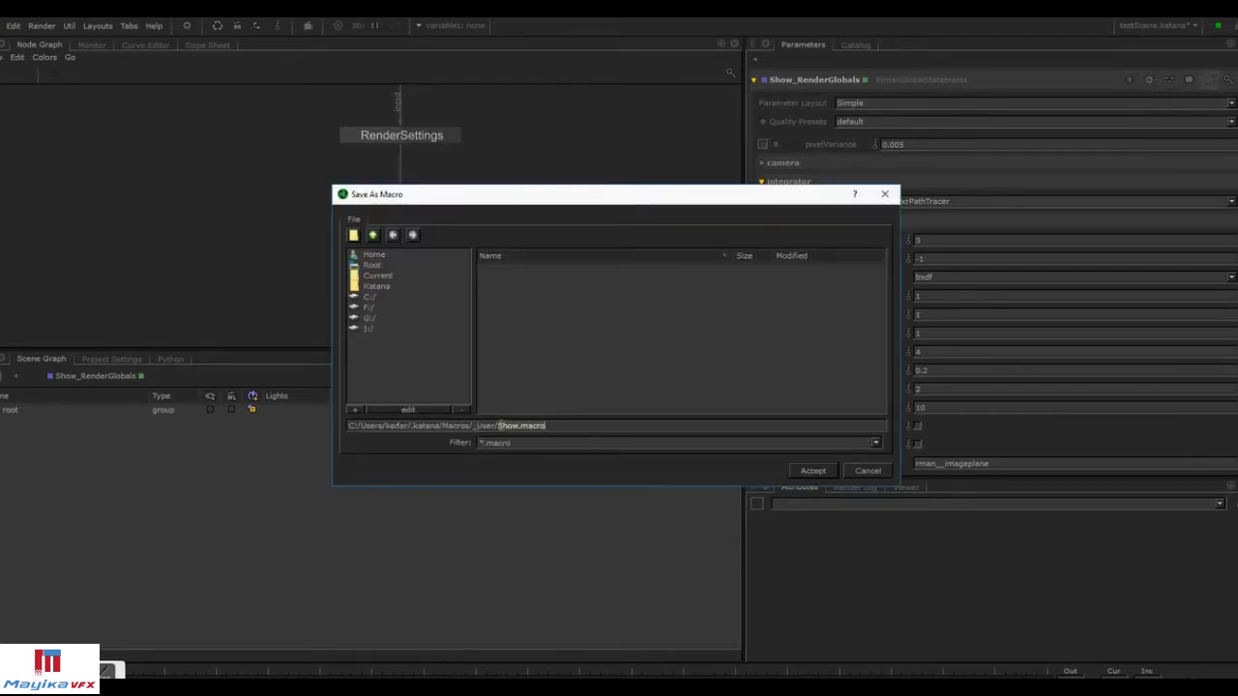
pyautogui.click(373, 235)
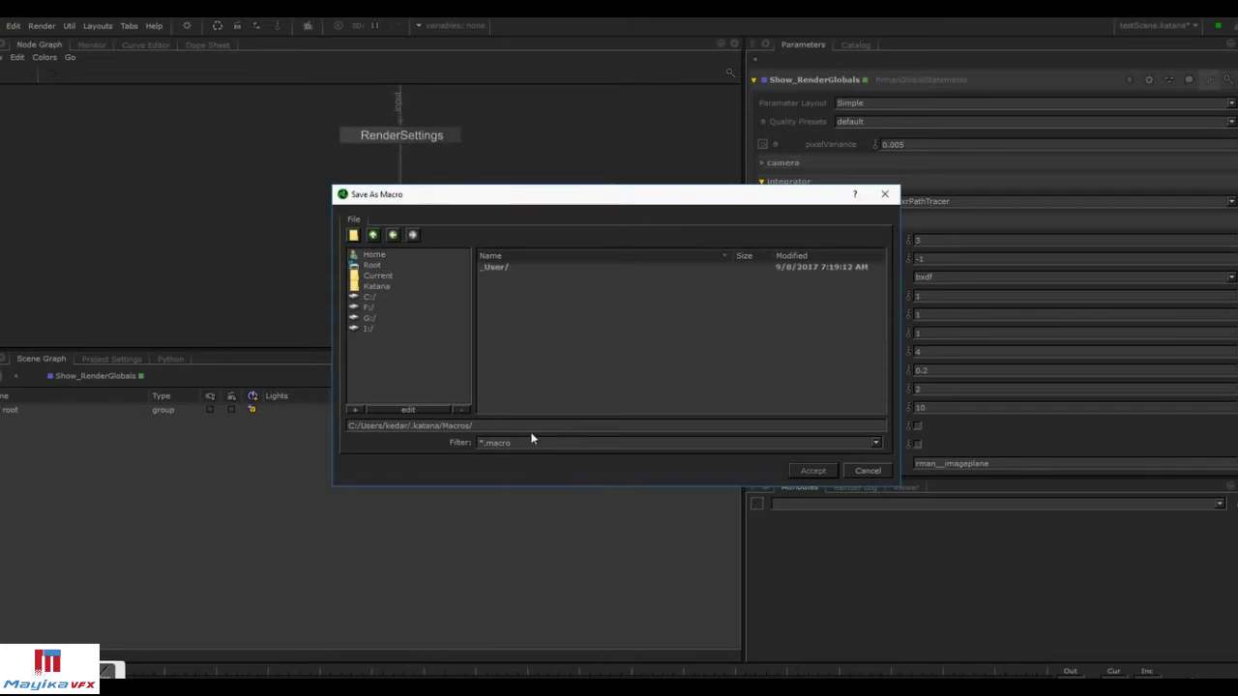
pyautogui.write('ShowRenderGlobals')
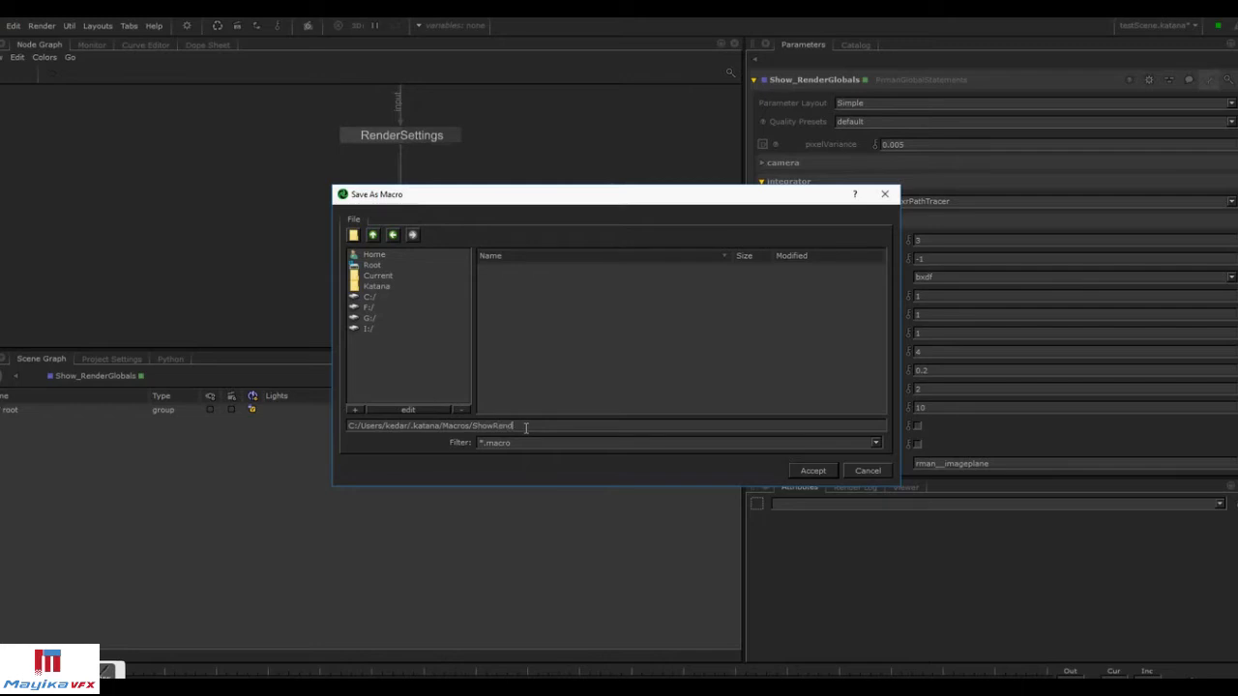
pyautogui.press('Return')
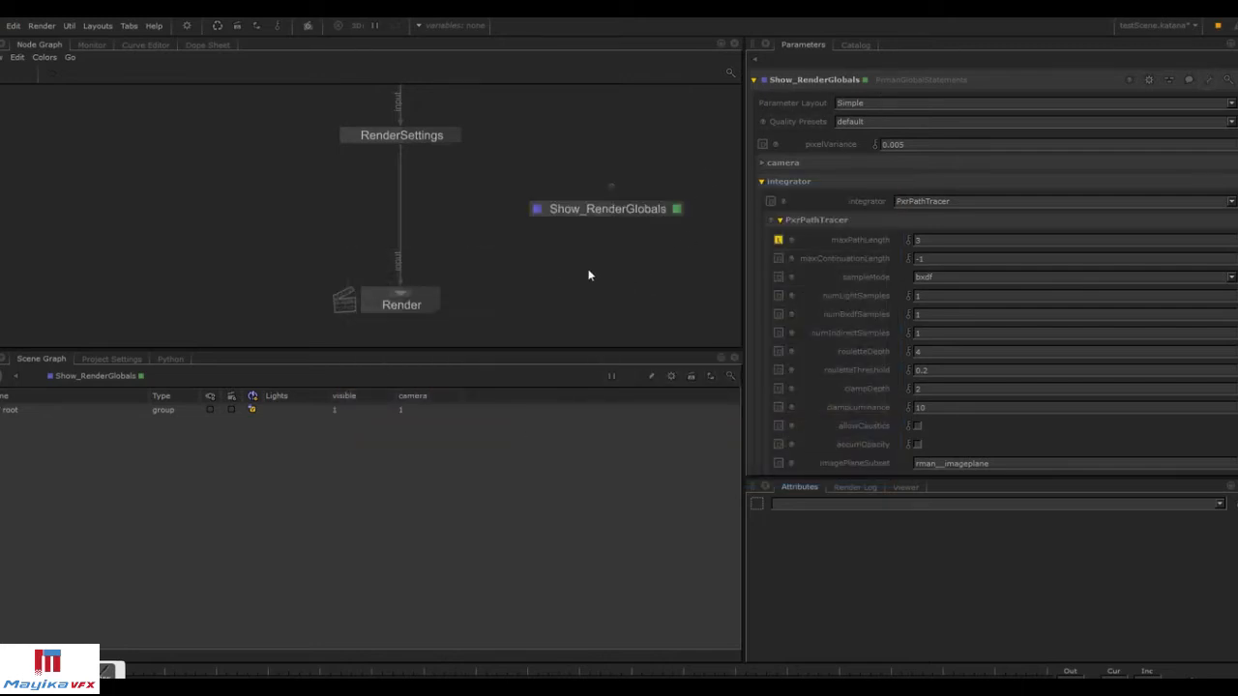
# Delete the Show_RenderGlobals node from the node graph.
pyautogui.moveTo(588, 276); pyautogui.dragTo(611, 291, button='middle')
pyautogui.click(629, 229)
pyautogui.press('Delete')
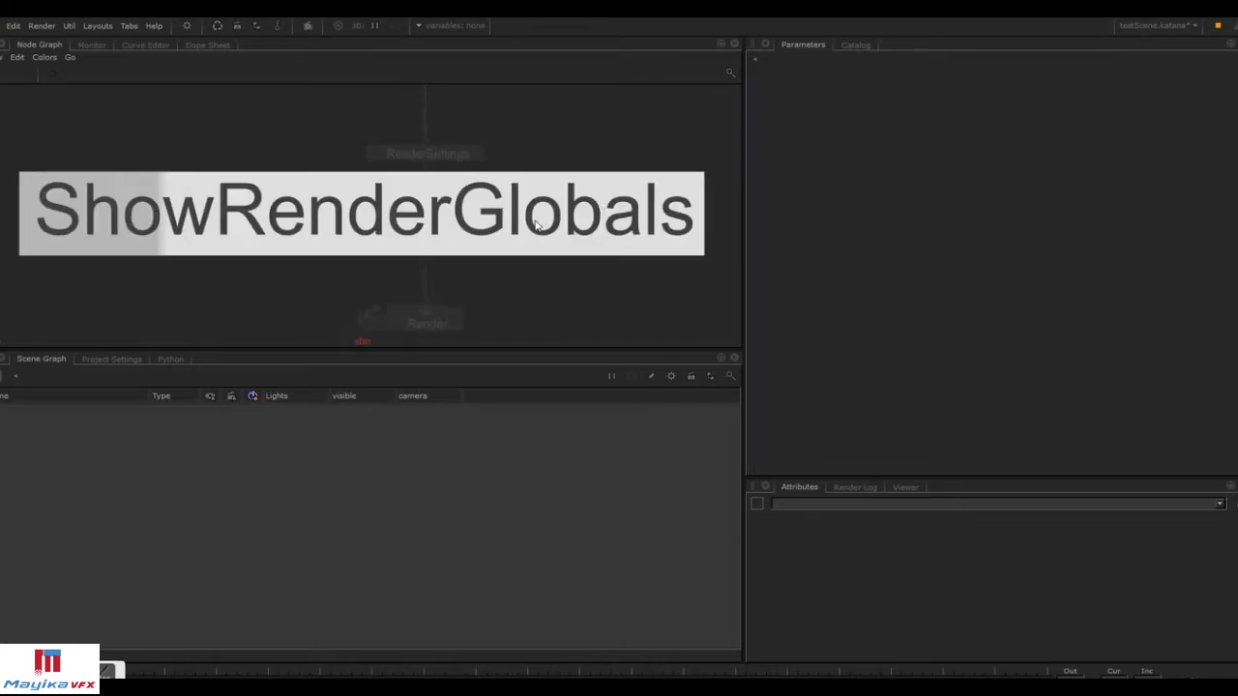
# Create a ShowRenderGlobals macro node in the node graph and open it for editing.
pyautogui.press('Return')
pyautogui.click(569, 215)
pyautogui.click(635, 212)
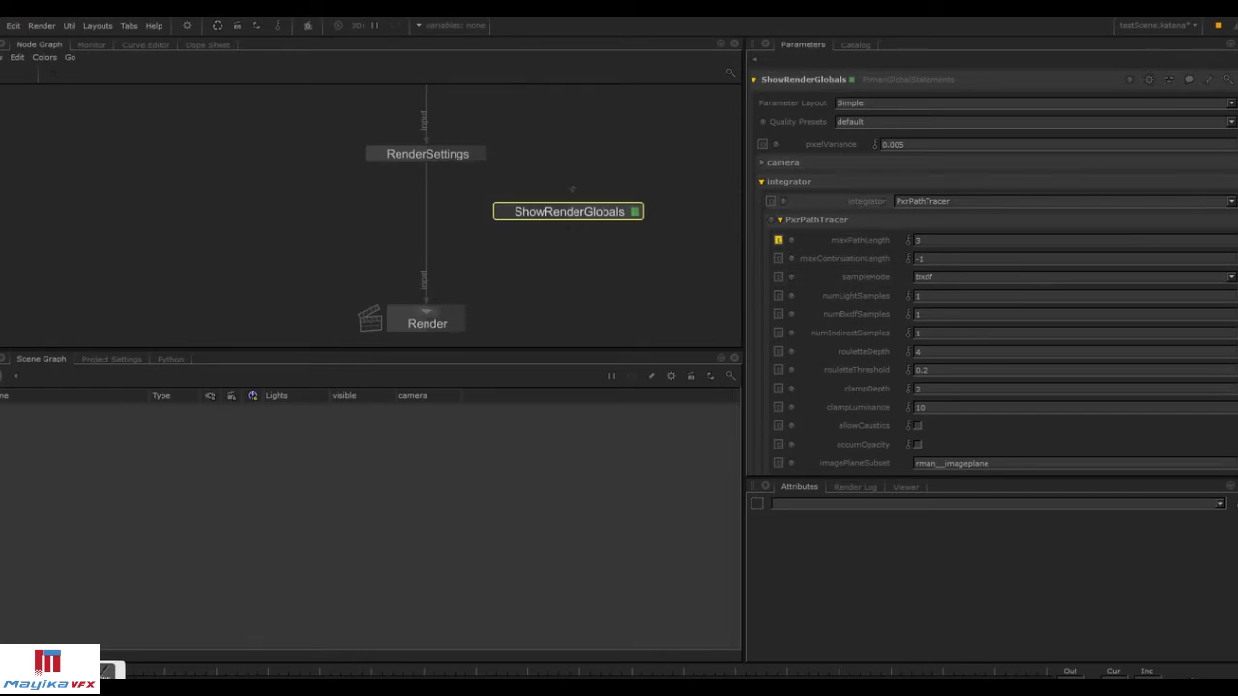
pyautogui.scroll(-3, 996, 290)
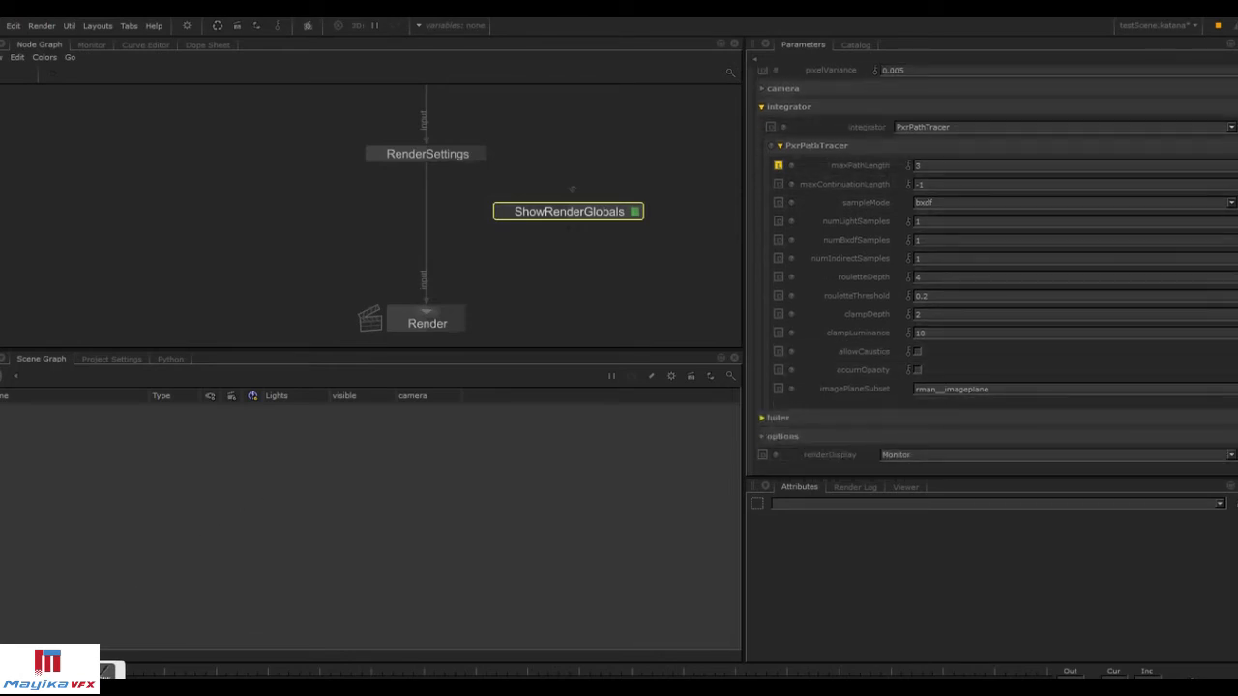
pyautogui.click(572, 190)
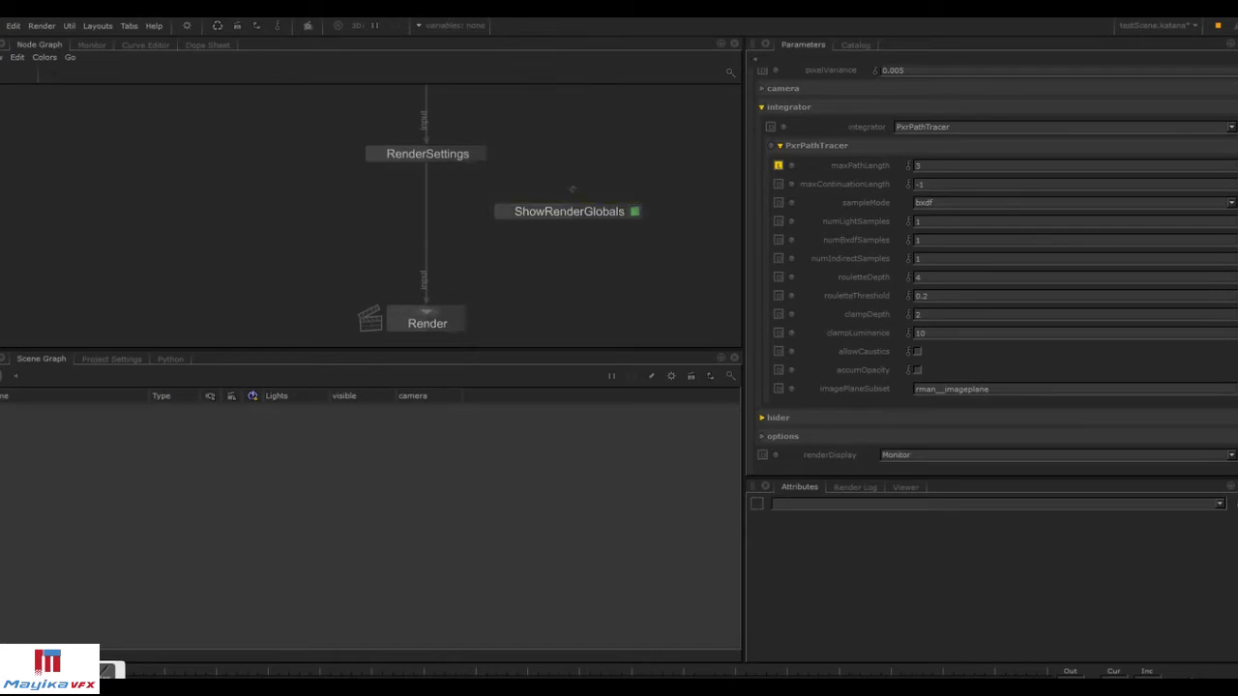
pyautogui.moveTo(593, 175); pyautogui.dragTo(575, 243, button='middle')
pyautogui.scroll(-5, 574, 243)
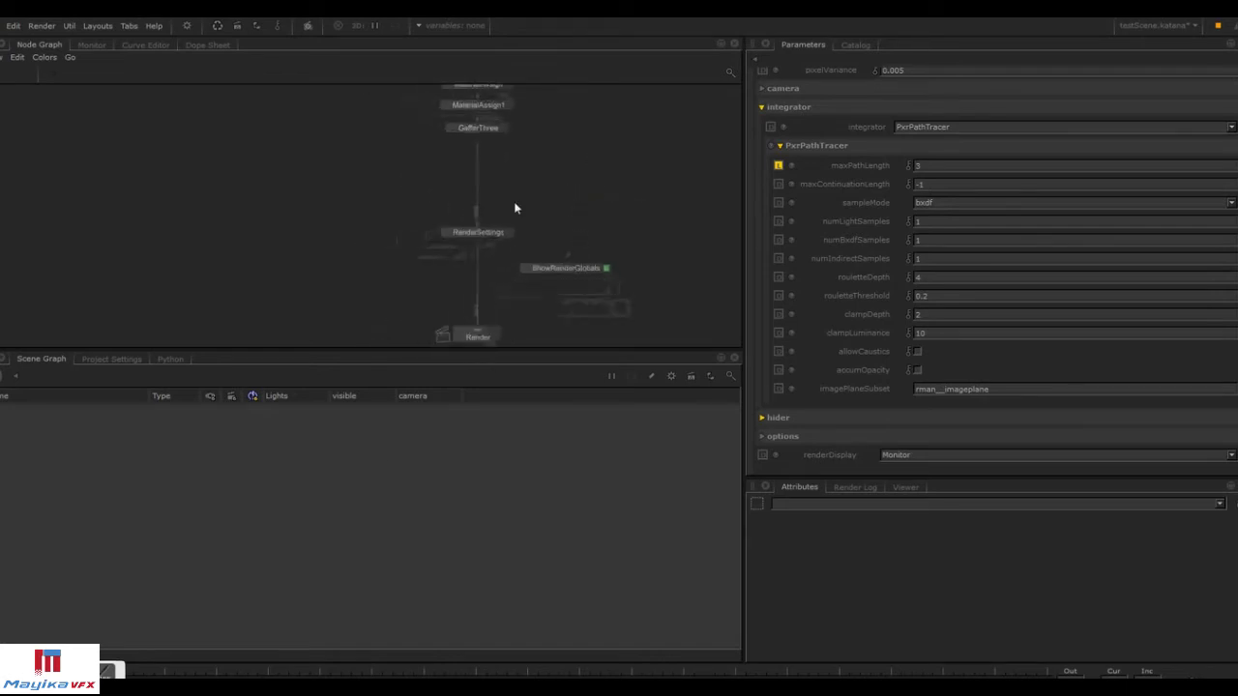
pyautogui.scroll(-3, 538, 262)
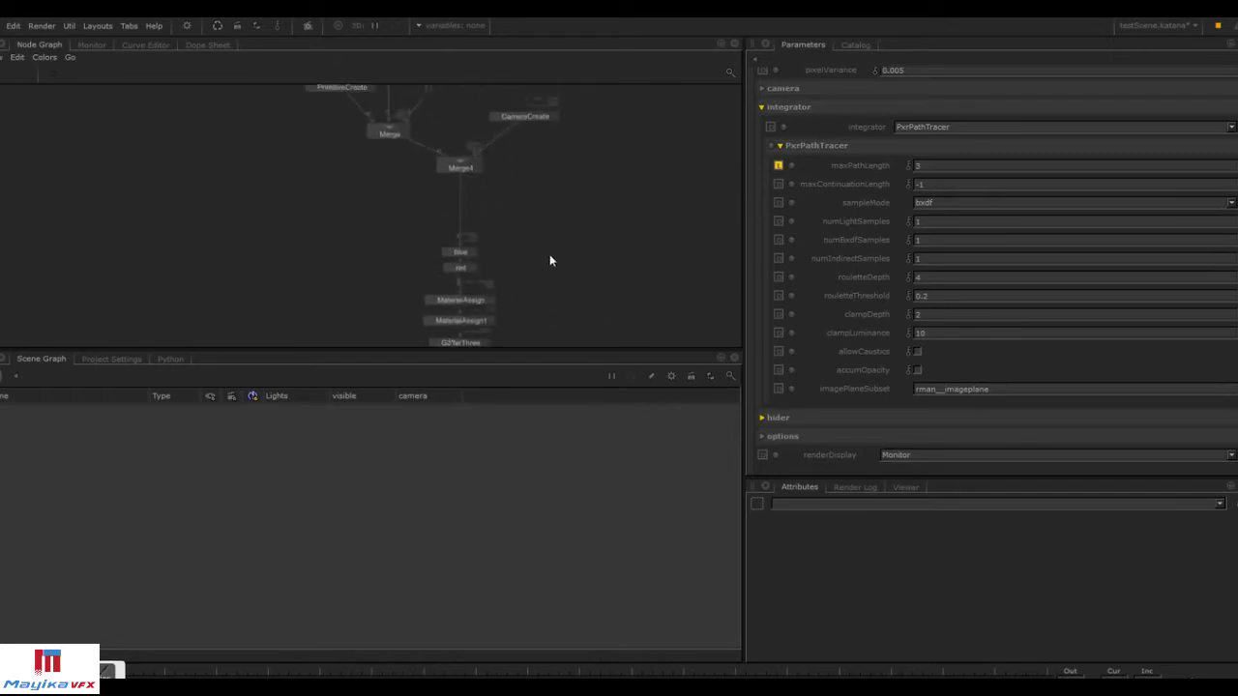
# Group the scene nodes from the horse models down to MaterialAssign1 into a single Group node.
pyautogui.moveTo(319, 119); pyautogui.dragTo(666, 278)
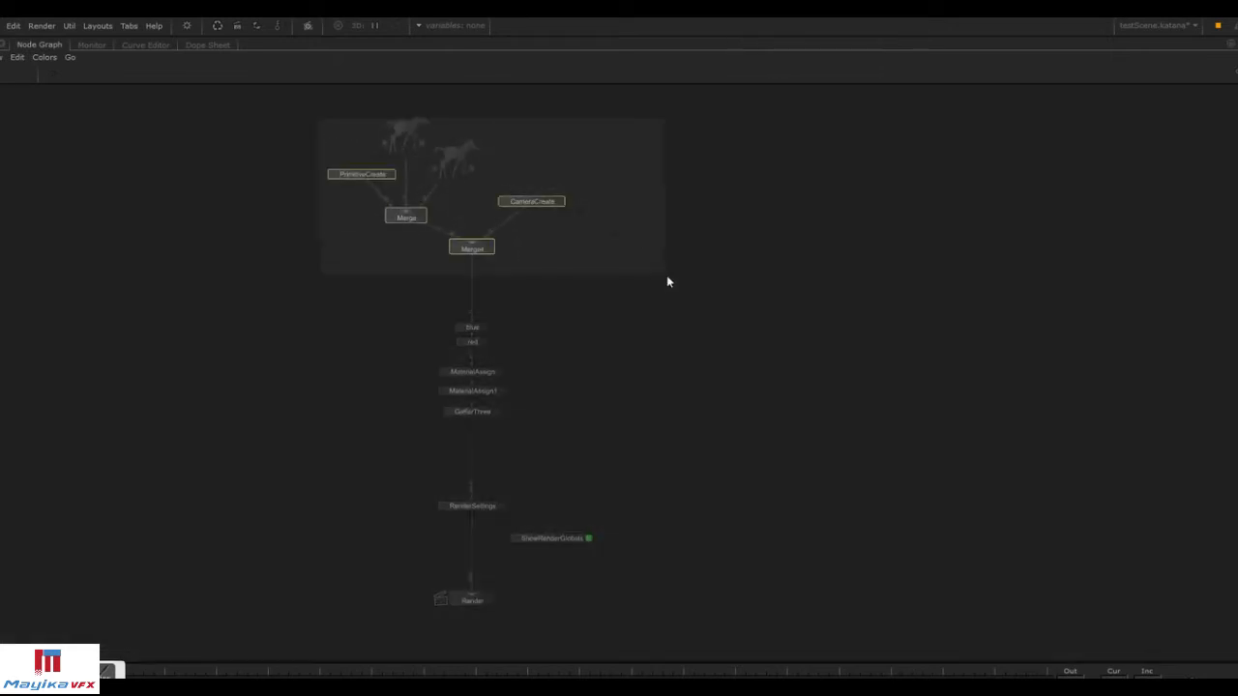
pyautogui.scroll(2, 609, 268)
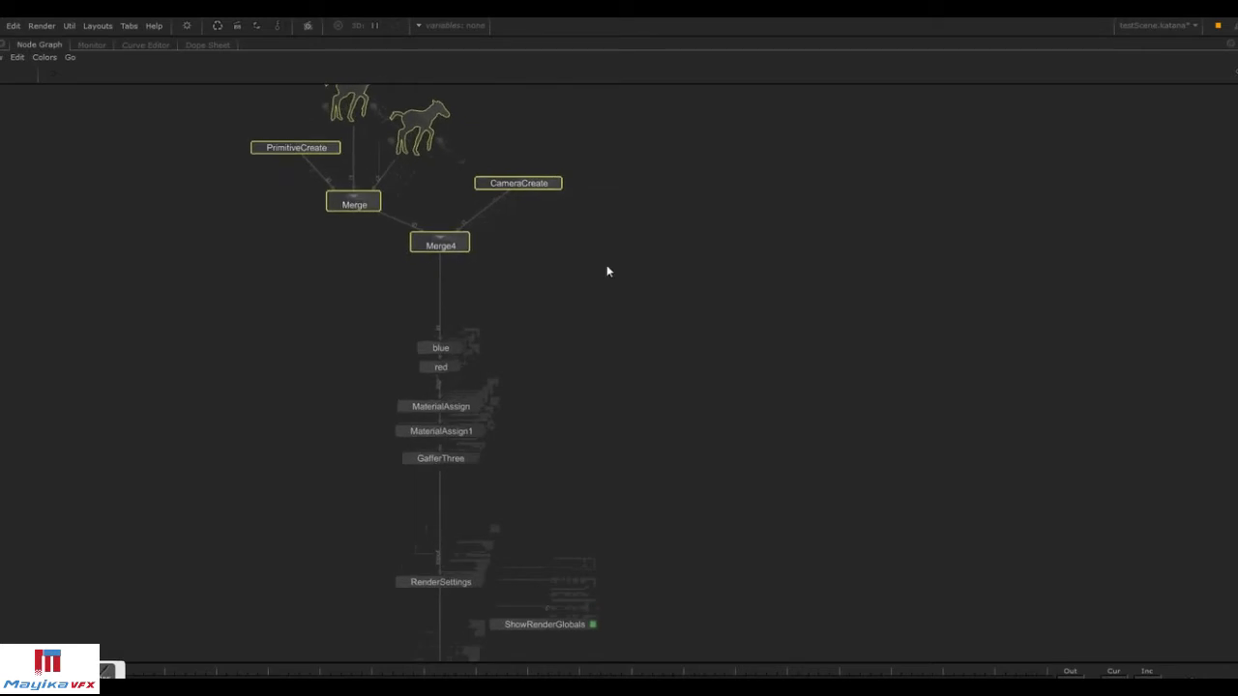
pyautogui.moveTo(354, 326); pyautogui.dragTo(473, 359)
pyautogui.click(585, 281)
pyautogui.moveTo(585, 282); pyautogui.dragTo(600, 366, button='middle')
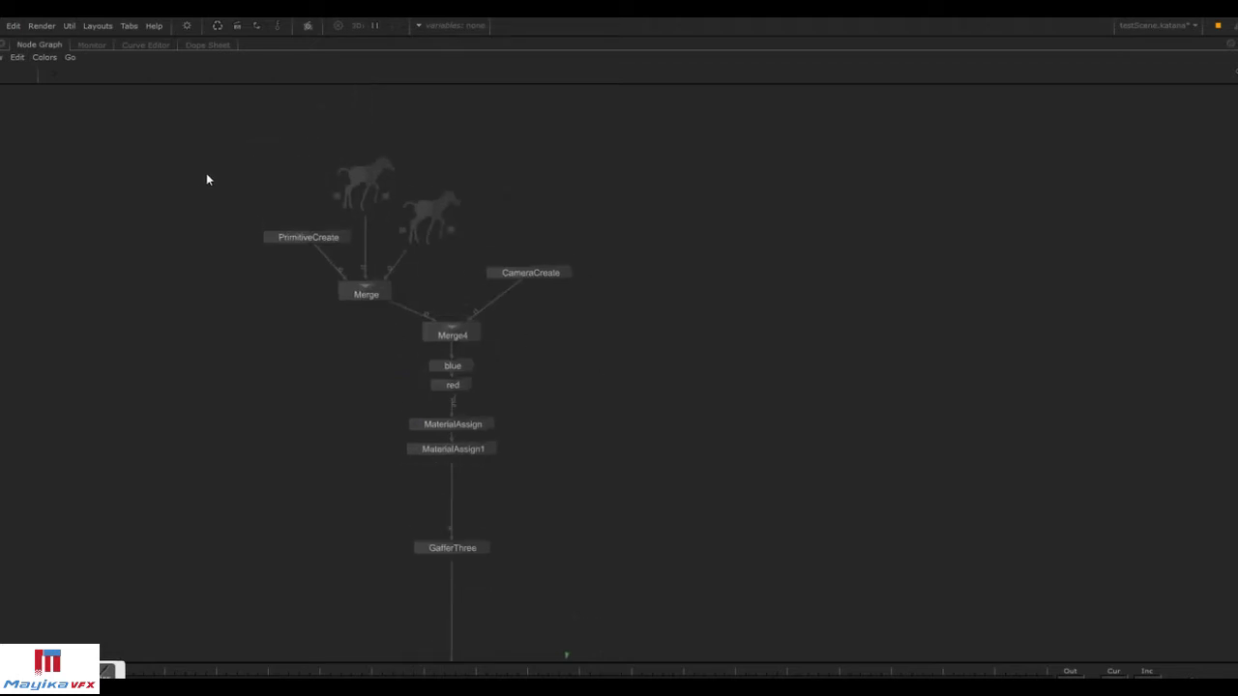
pyautogui.press('space')
pyautogui.moveTo(378, 201); pyautogui.dragTo(364, 149, button='middle')
pyautogui.press('space')
pyautogui.moveTo(232, 106); pyautogui.dragTo(662, 451)
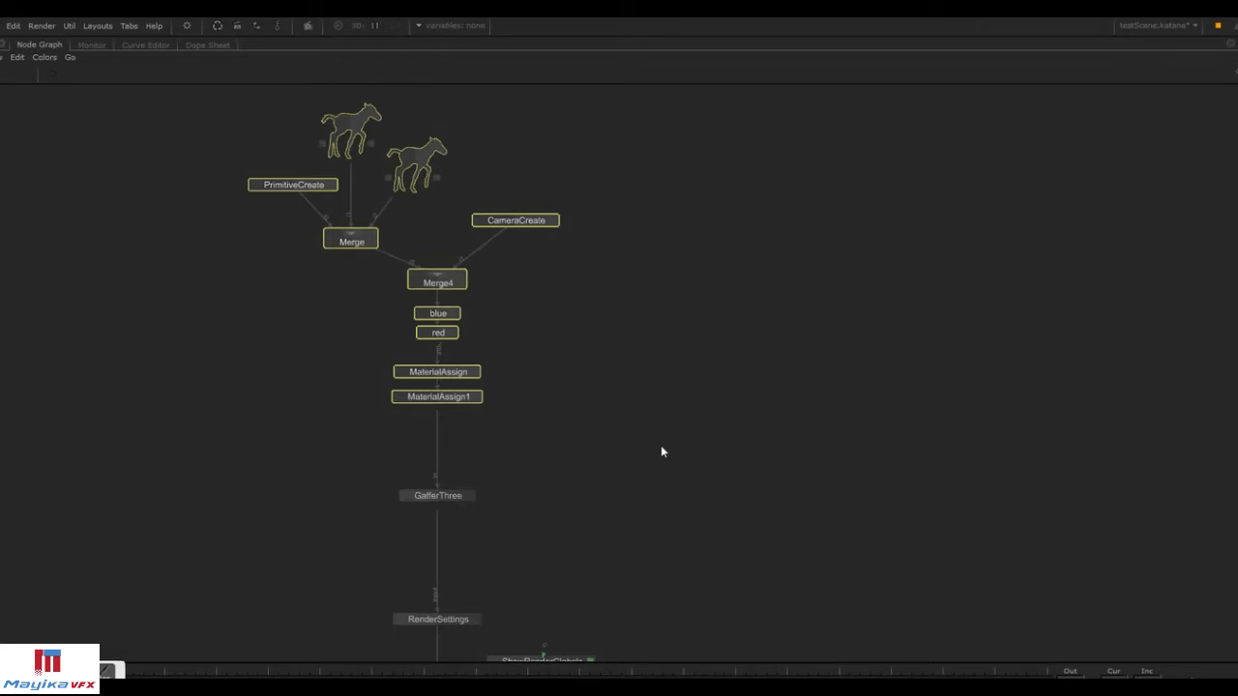
pyautogui.hotkey('ctrl', 'g')
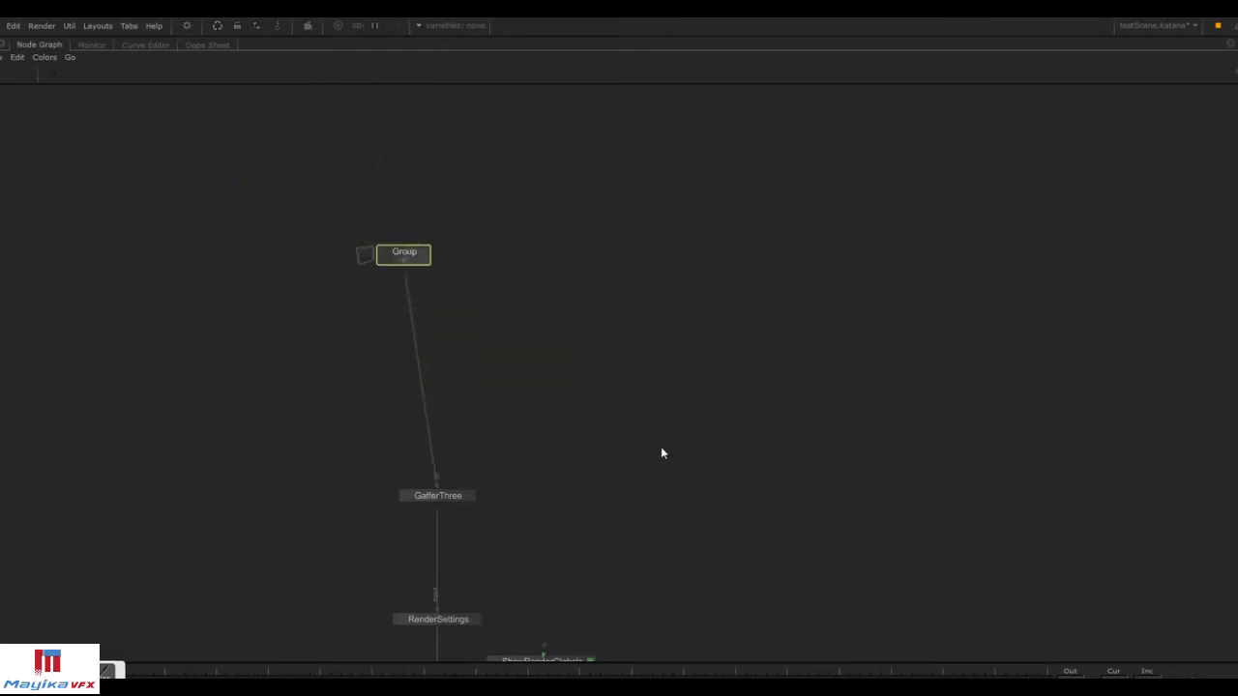
# Open the Group node to inspect its contents, then close it.
pyautogui.press('space')
pyautogui.moveTo(510, 265); pyautogui.dragTo(523, 206, button='middle')
pyautogui.click(438, 194)
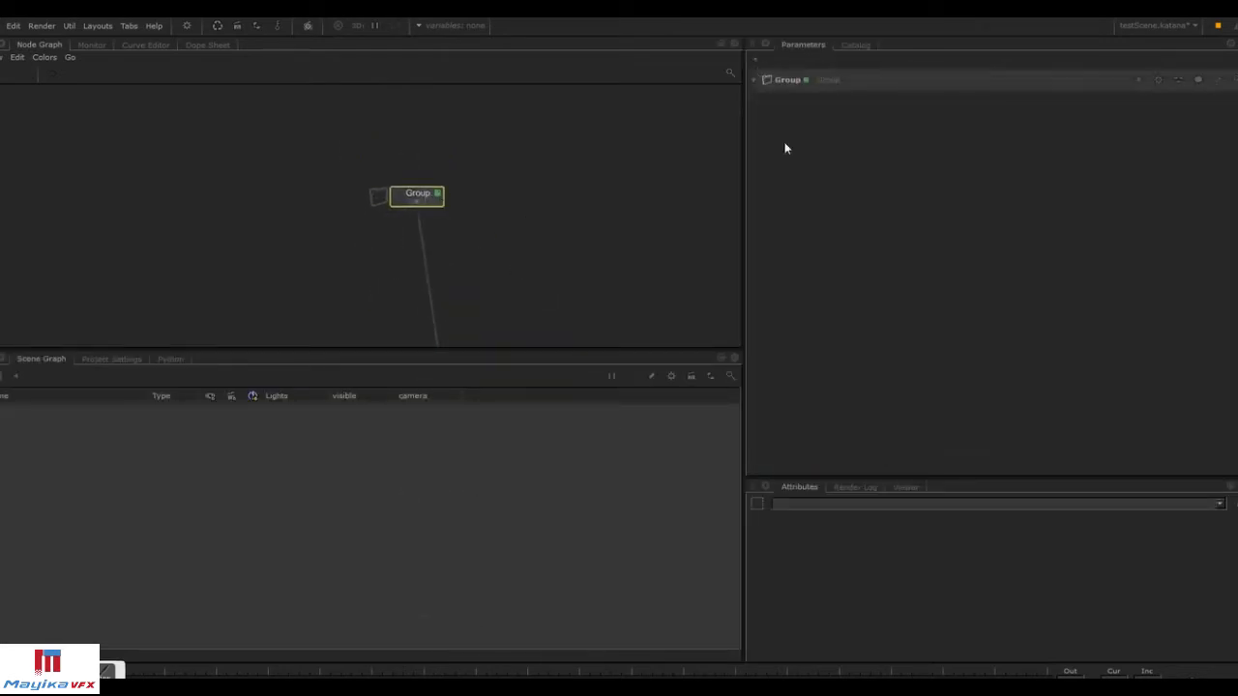
pyautogui.click(417, 201)
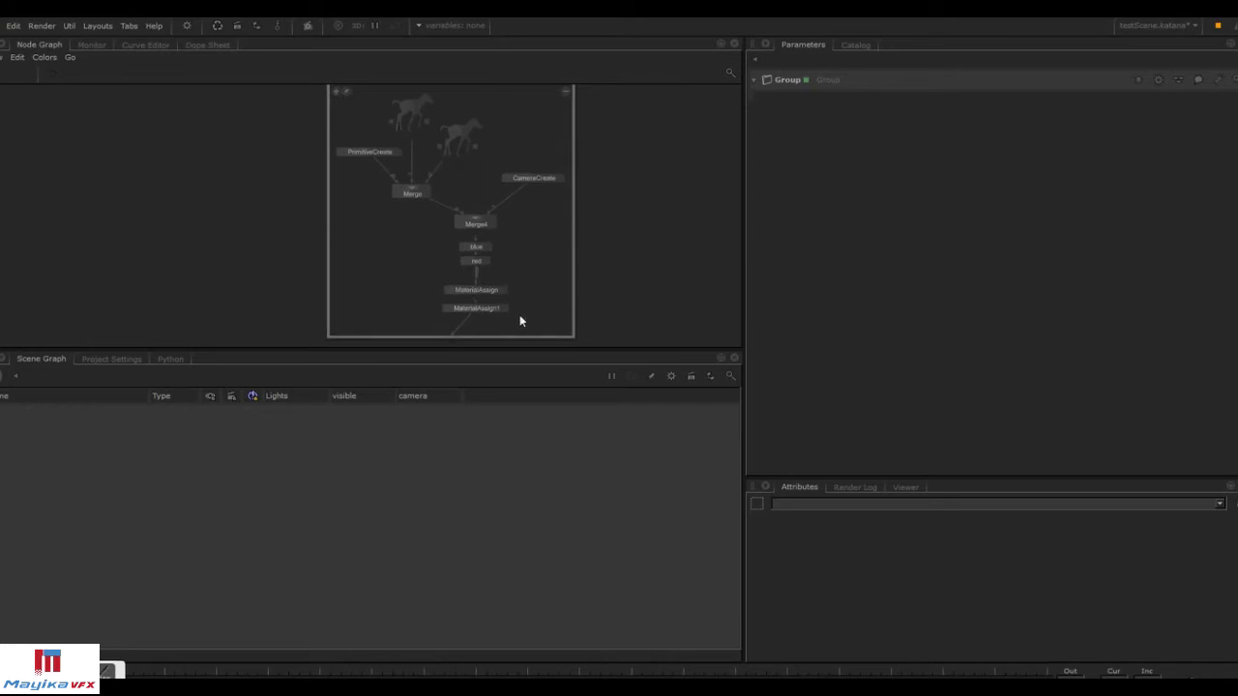
pyautogui.click(567, 94)
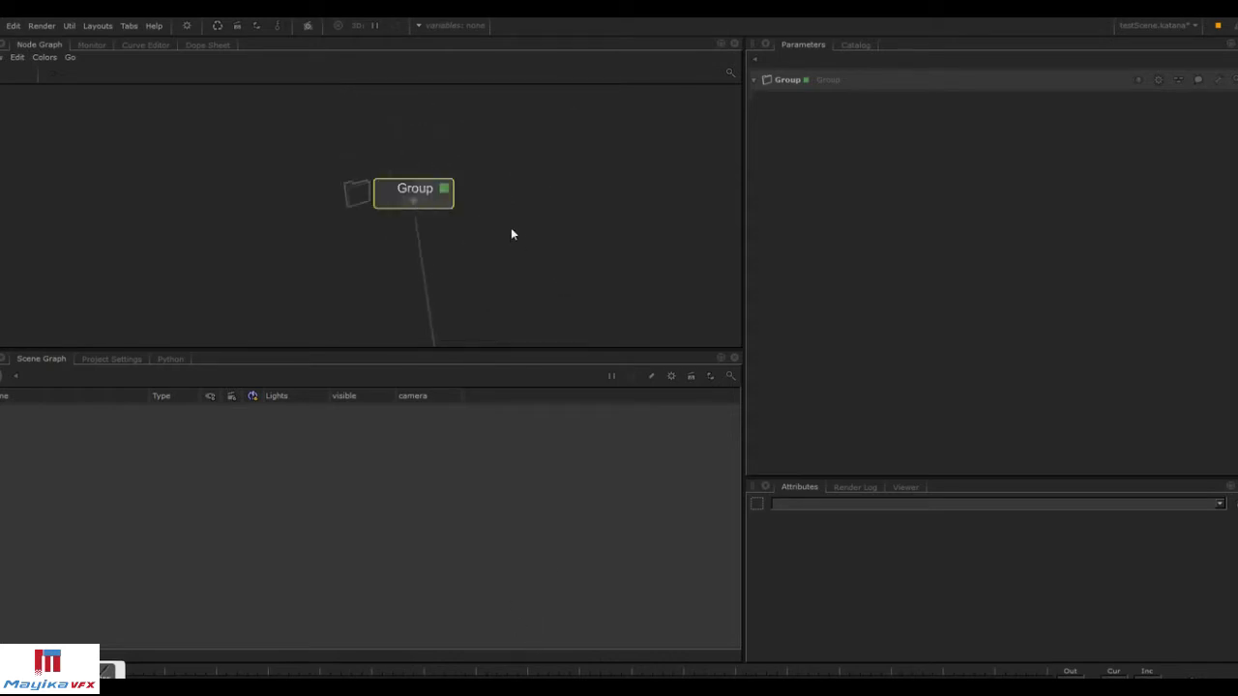
# Save the Group node as a macro named TestScene in the Macros folder.
pyautogui.click(1219, 83)
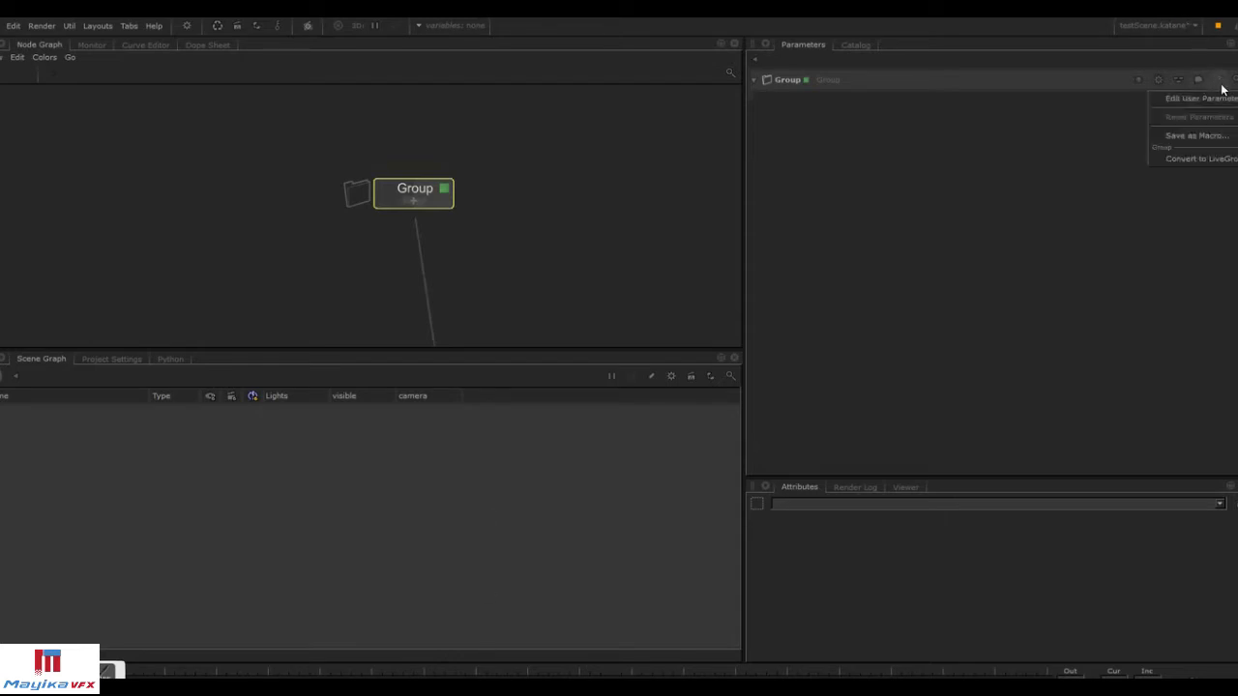
pyautogui.click(1188, 139)
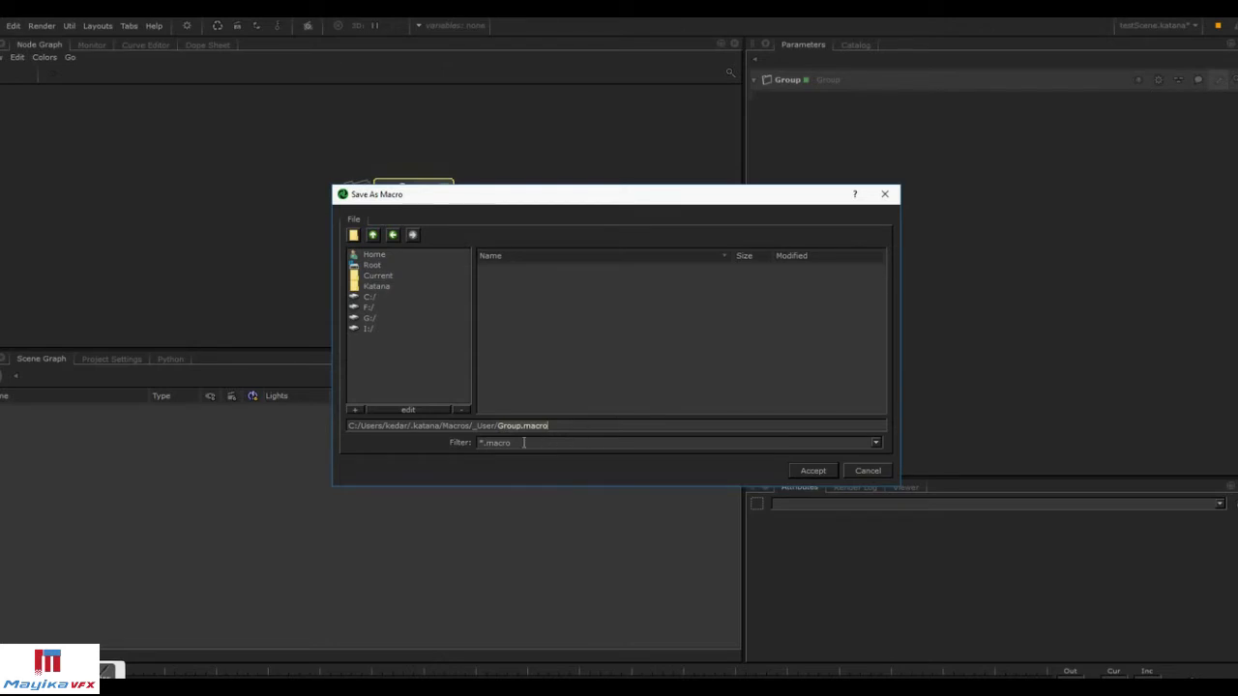
pyautogui.click(376, 238)
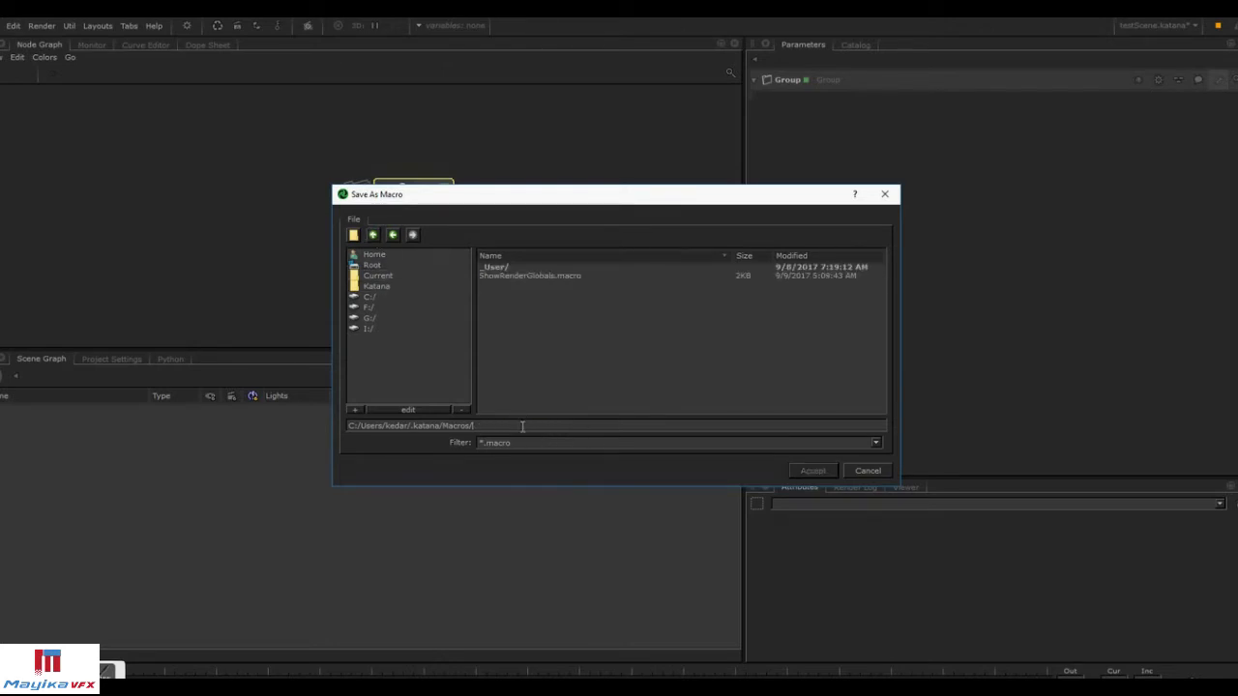
pyautogui.write('T')
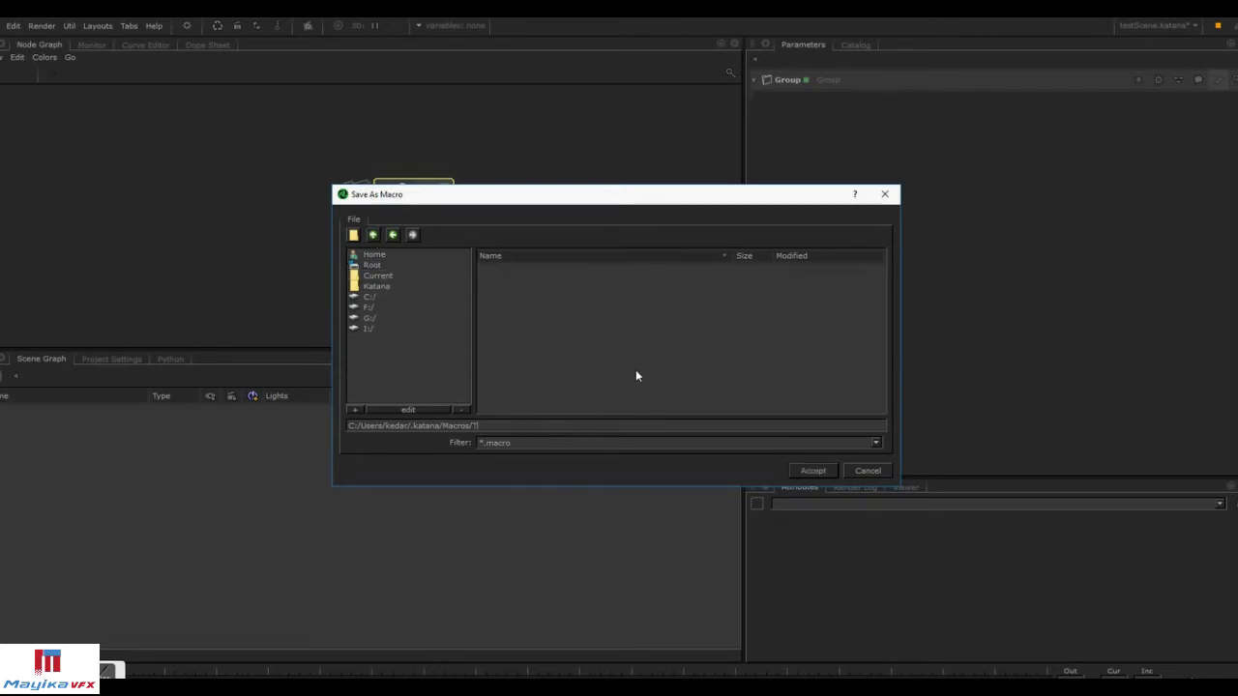
pyautogui.write('estScene')
pyautogui.click(813, 471)
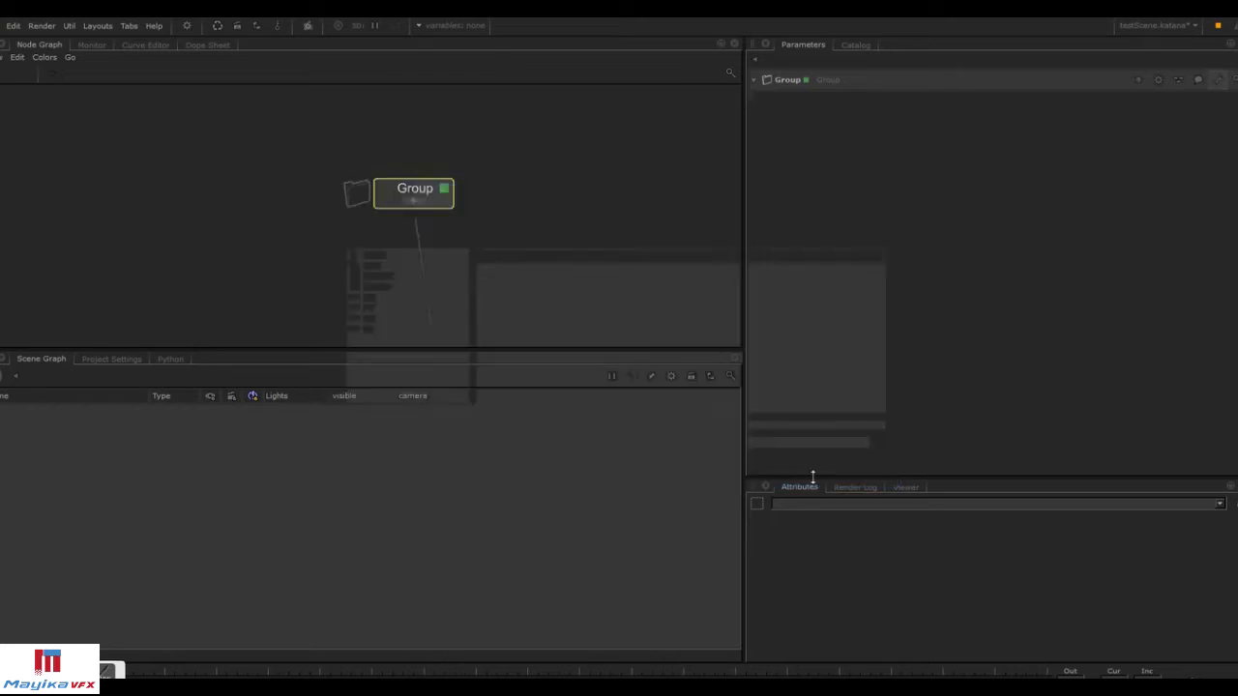
# Create a TestScene macro node in the node graph and expand it to inspect its contents.
pyautogui.click(467, 199)
pyautogui.press('Tab')
pyautogui.write('test')
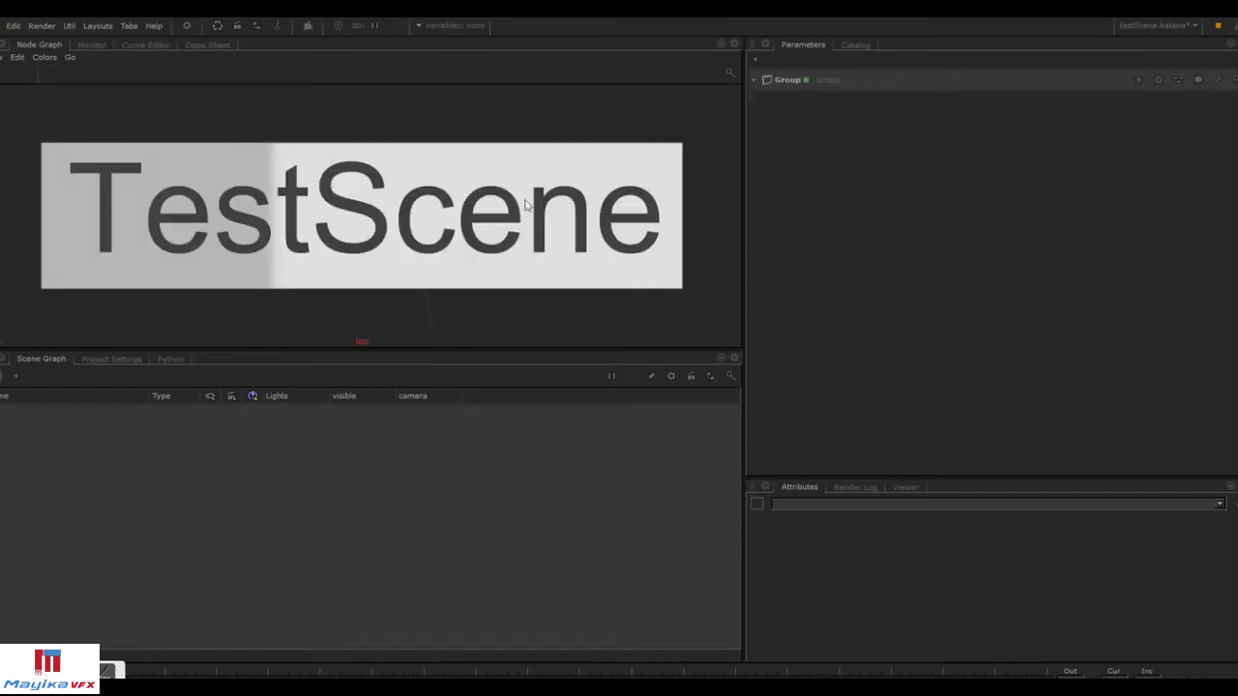
pyautogui.press('Return')
pyautogui.click(609, 196)
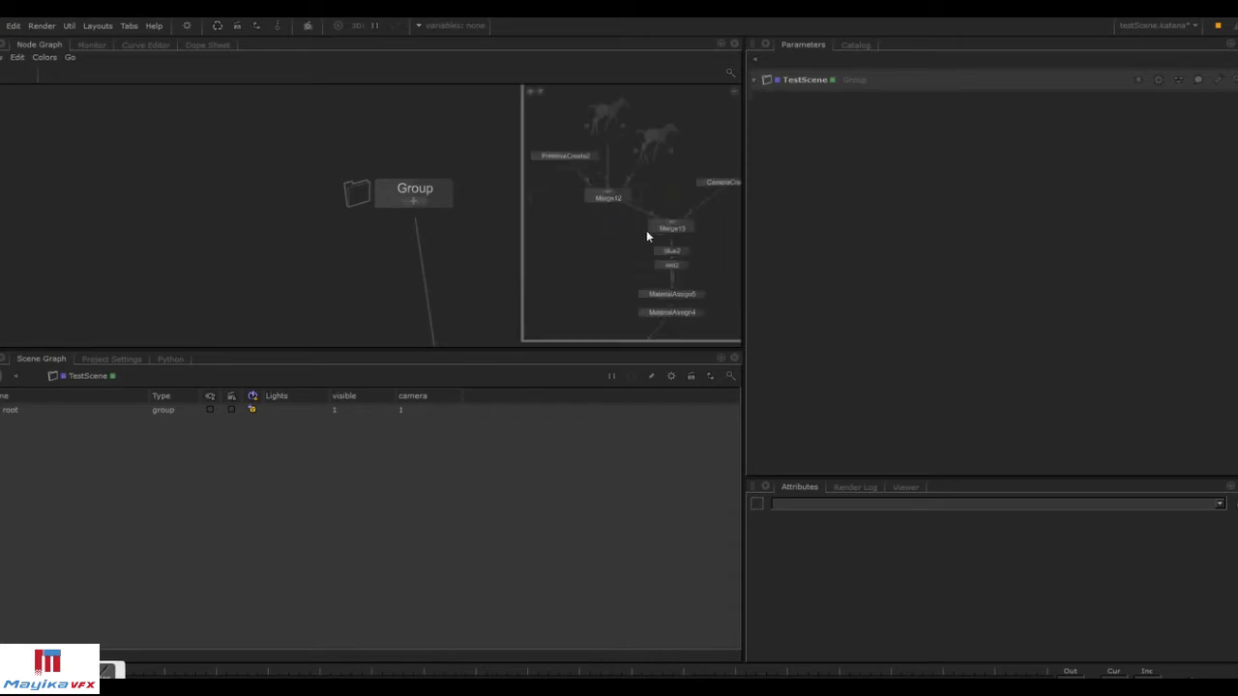
pyautogui.moveTo(644, 254); pyautogui.dragTo(548, 198, button='middle')
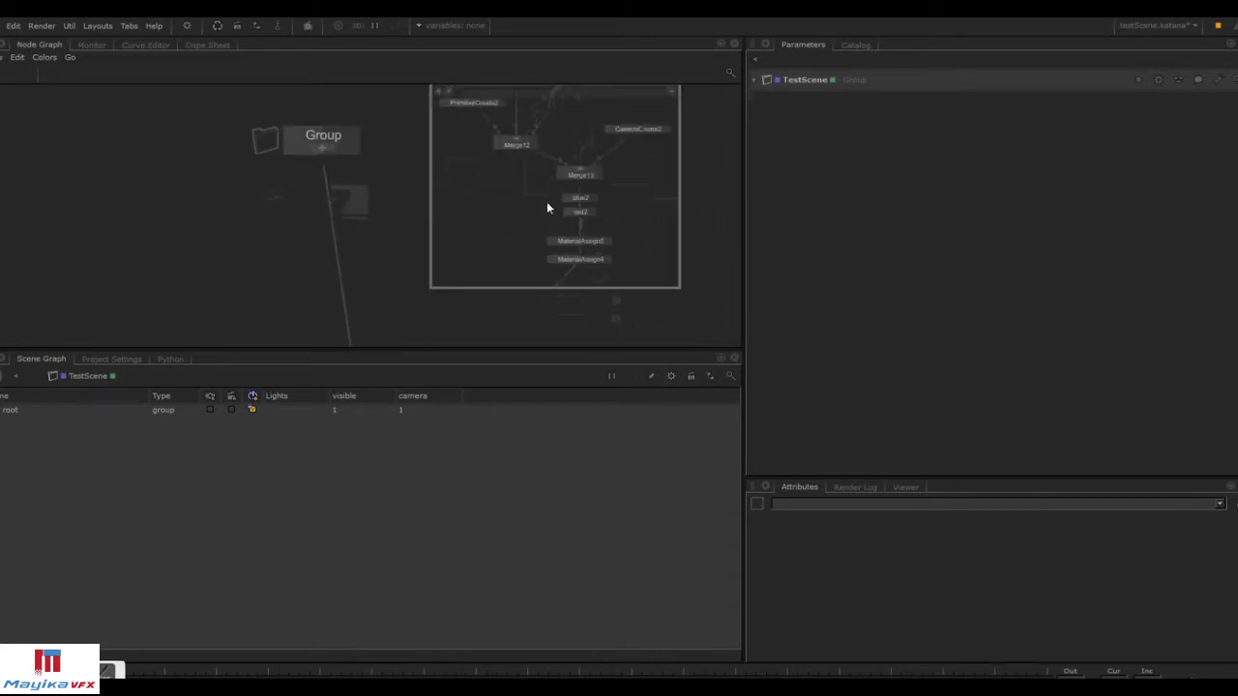
pyautogui.moveTo(662, 157); pyautogui.dragTo(662, 191, button='middle')
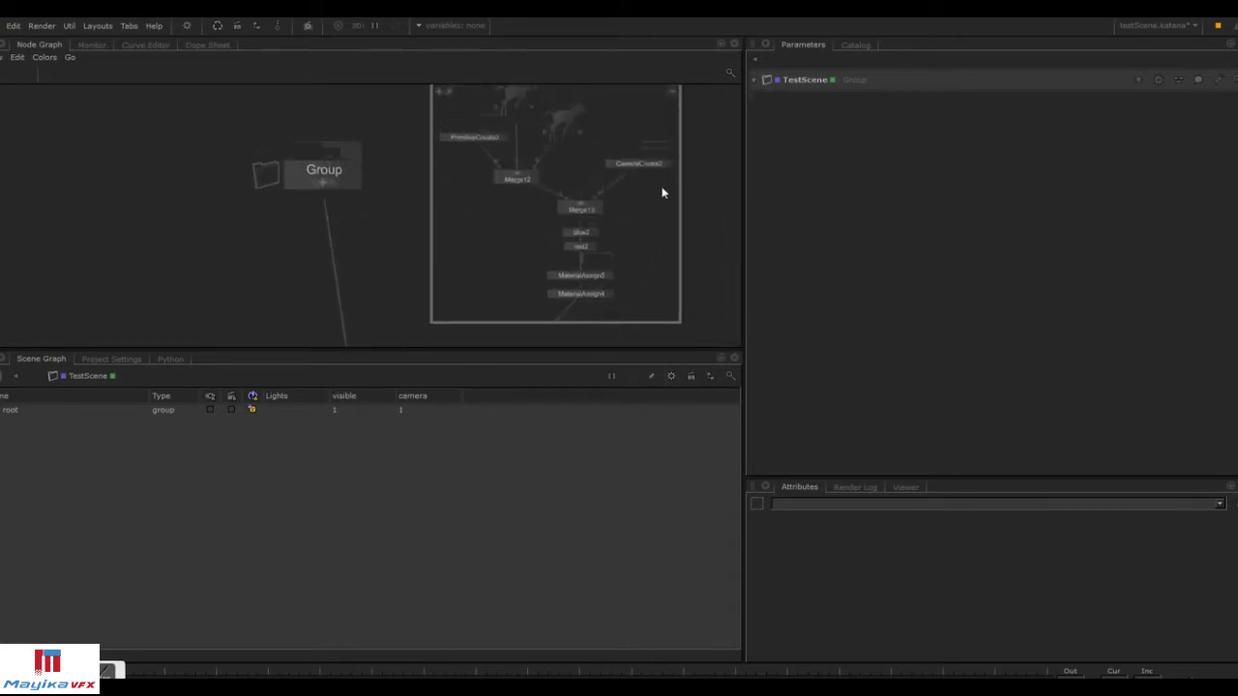
pyautogui.click(674, 90)
# Delete the TestScene macro node from the node graph.
pyautogui.moveTo(361, 177); pyautogui.dragTo(551, 158)
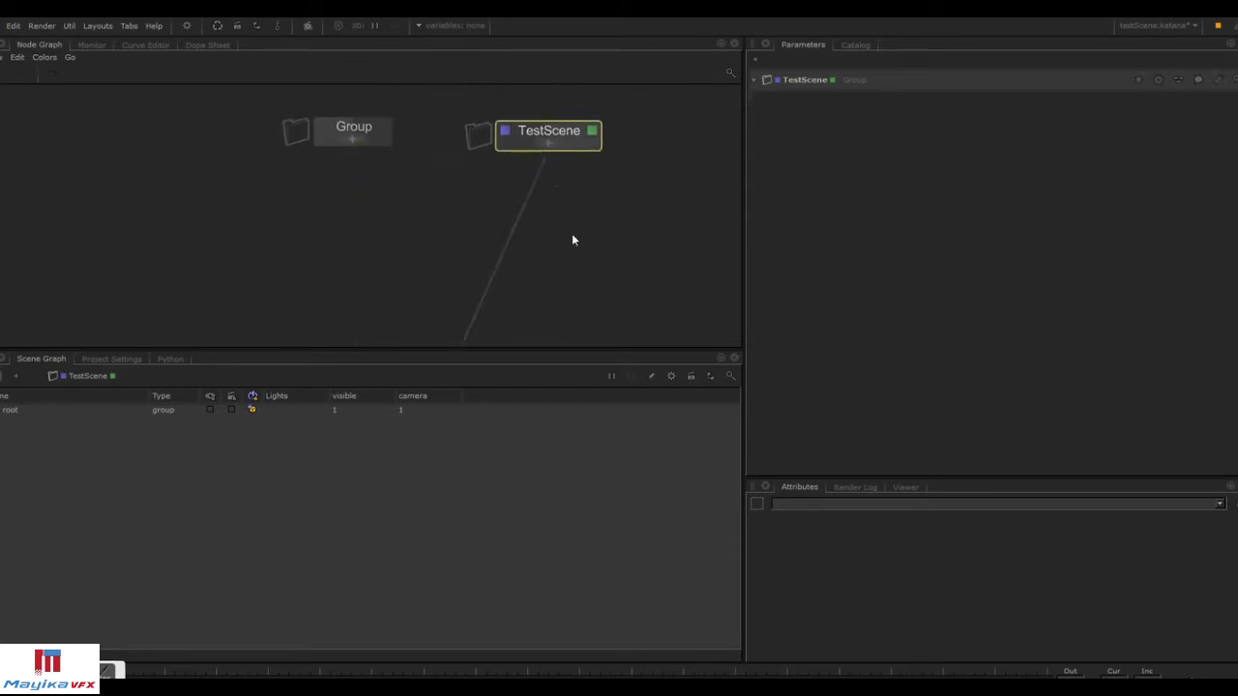
pyautogui.scroll(-3, 602, 234)
pyautogui.moveTo(601, 234); pyautogui.dragTo(602, 164, button='middle')
pyautogui.moveTo(574, 120); pyautogui.dragTo(574, 185, button='middle')
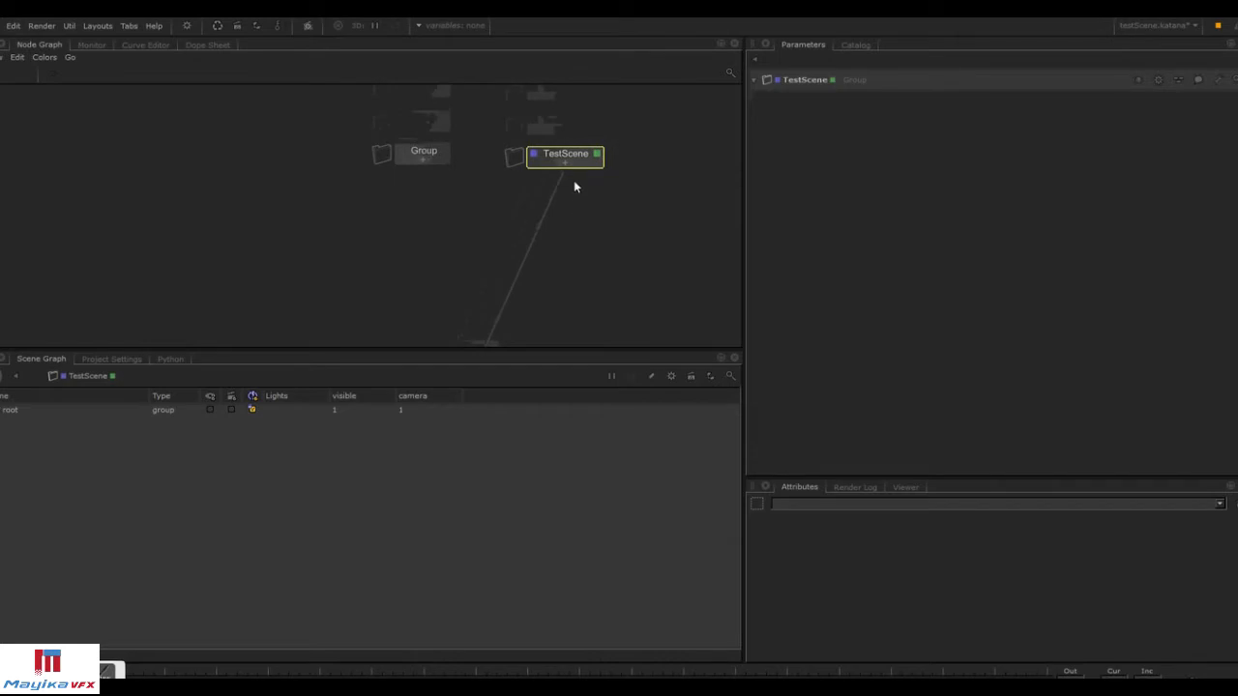
pyautogui.moveTo(560, 177); pyautogui.dragTo(435, 170)
pyautogui.click(563, 153)
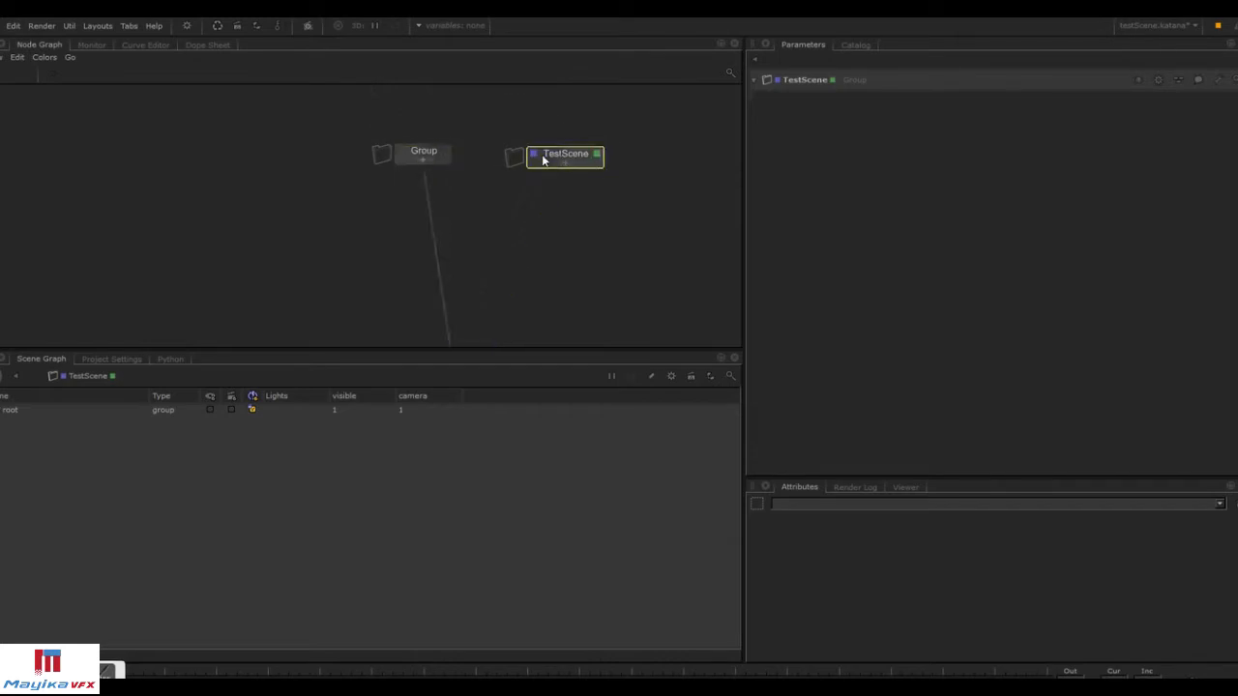
pyautogui.press('Delete')
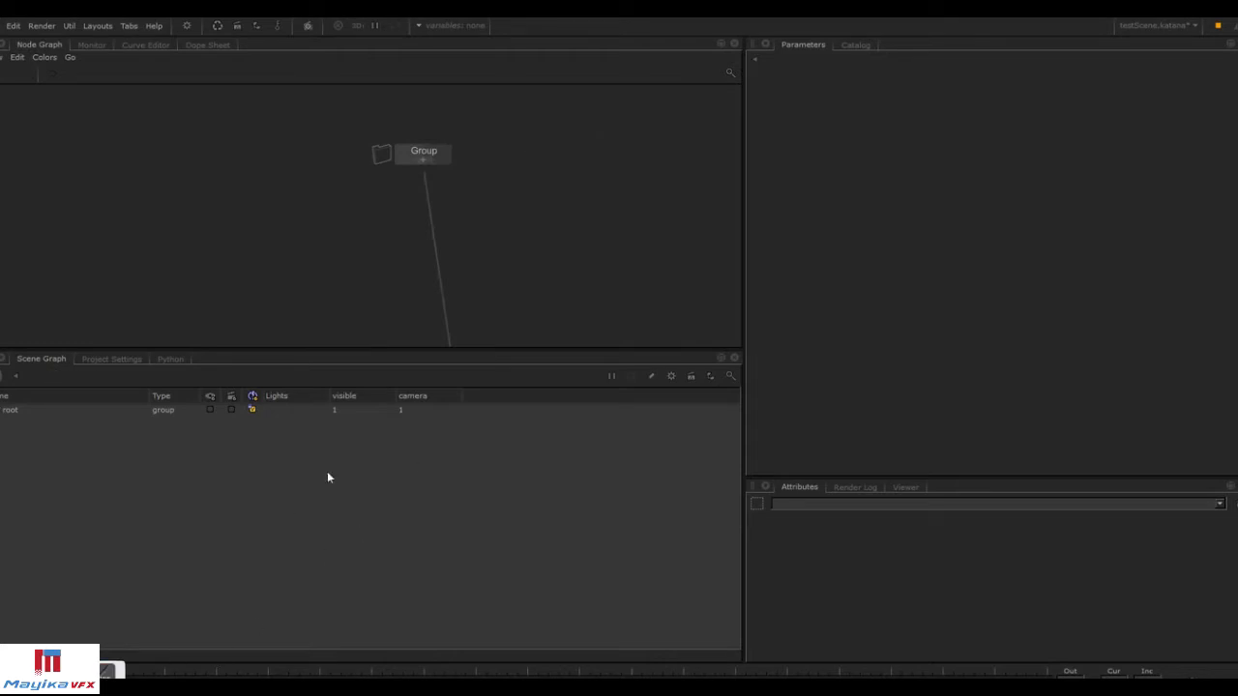
# Browse the Macro node menu to find the TestScene macro.
pyautogui.click(3, 57)
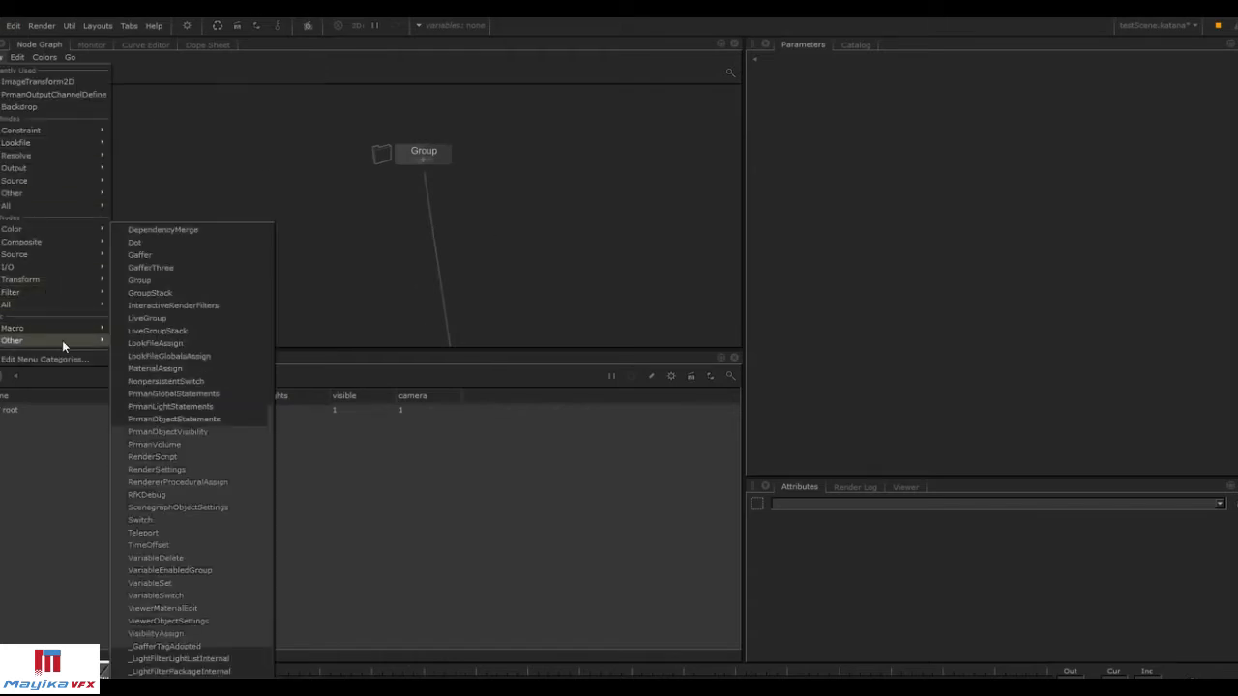
pyautogui.moveTo(62, 337)
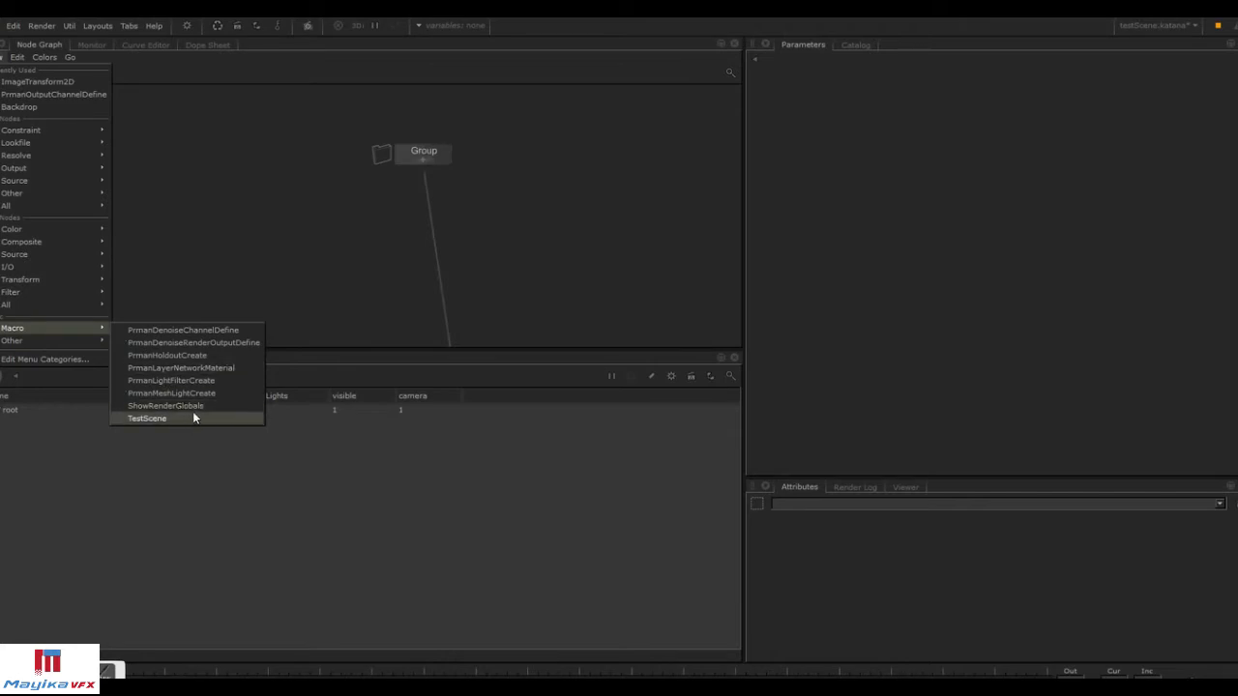
pyautogui.click(536, 270)
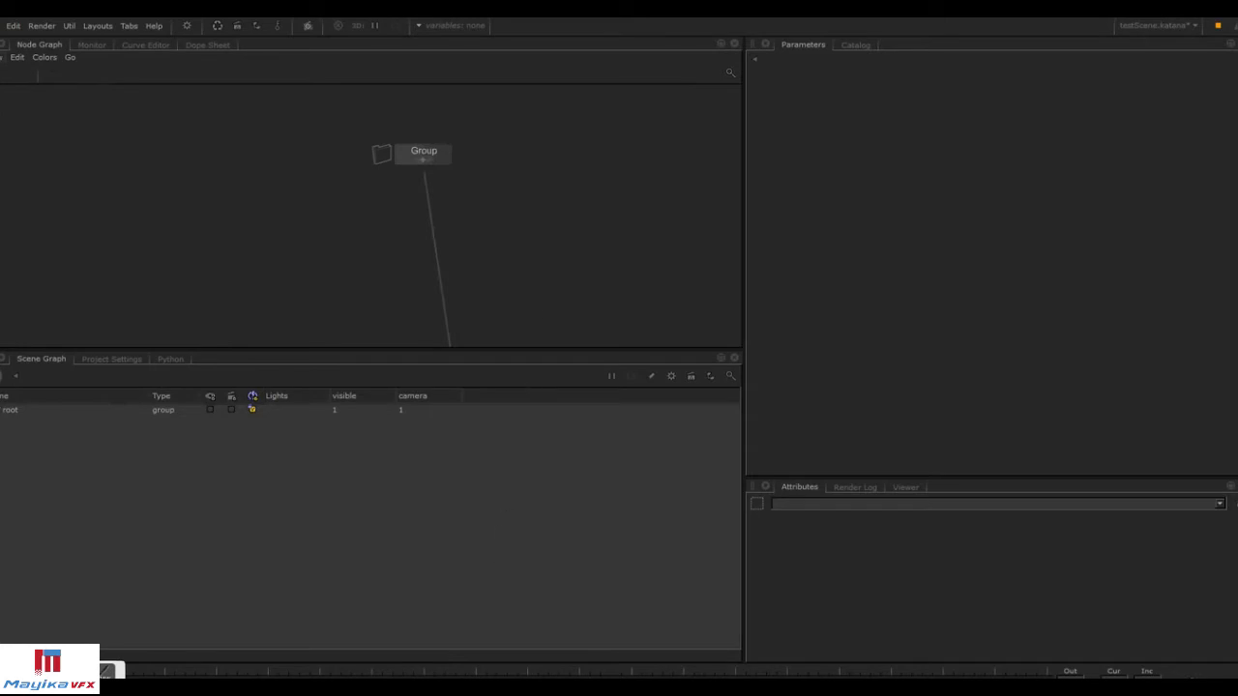
# Switch to Notepad to review the notes on groups, macros and supertools, then return.
pyautogui.click(578, 688)
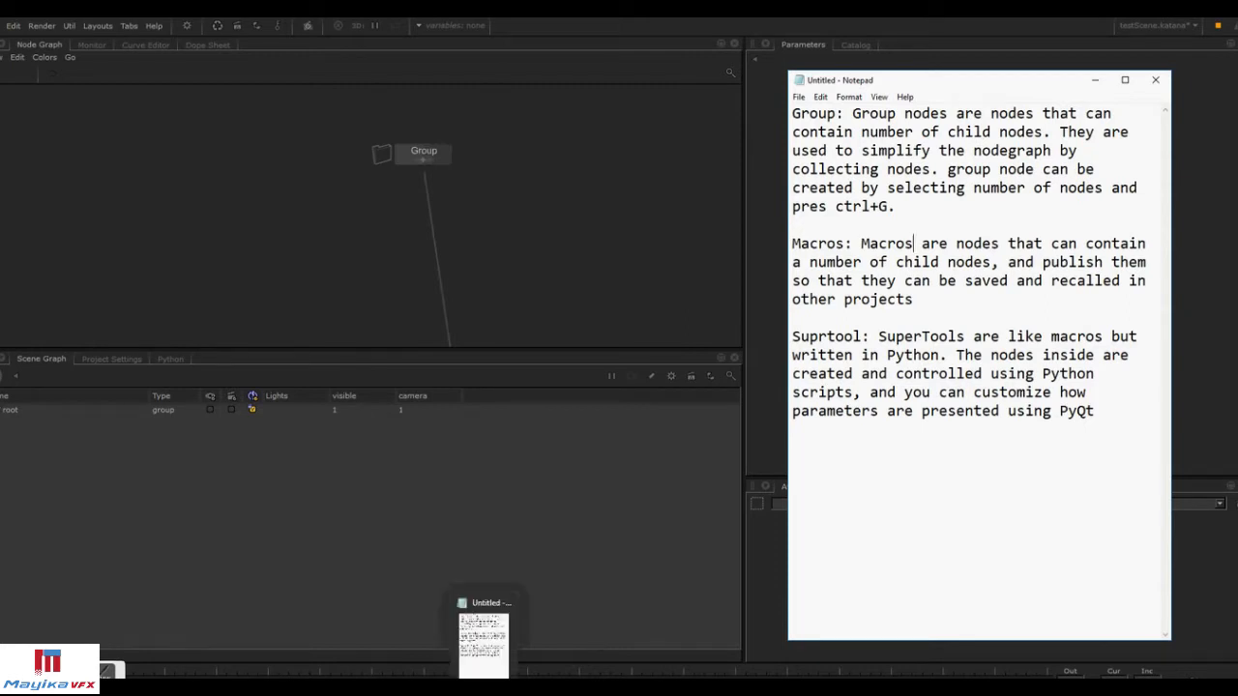
pyautogui.click(485, 688)
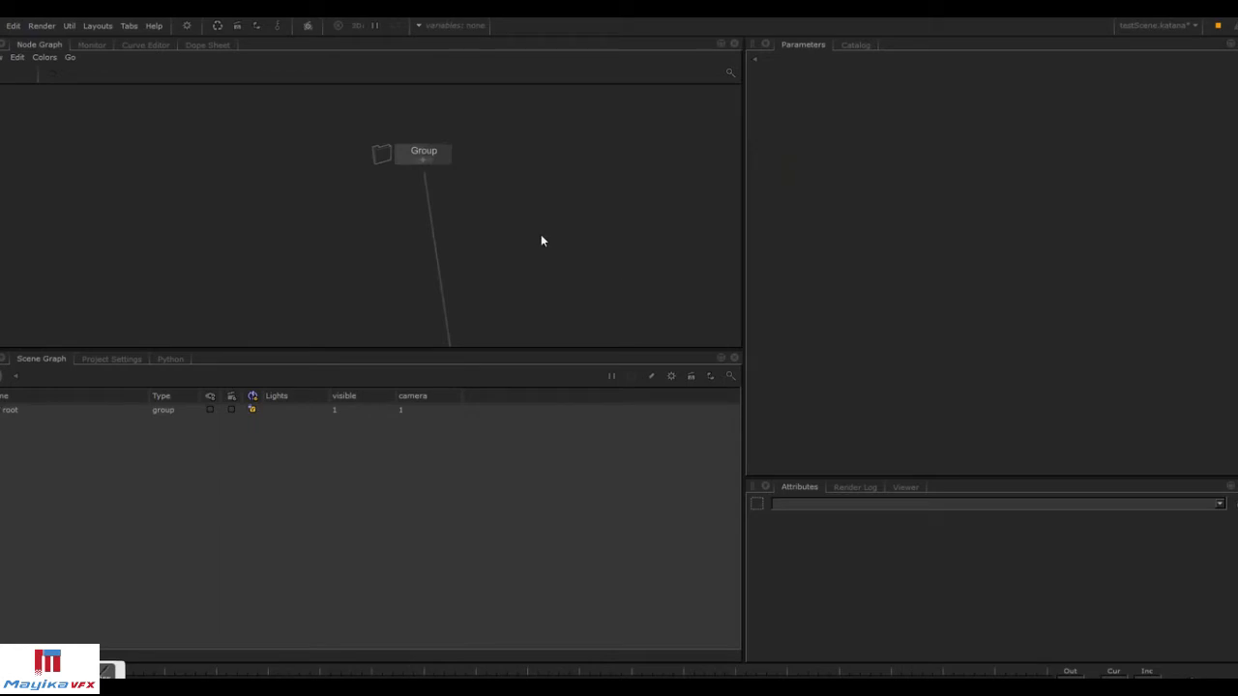
# Expand the Group node to inspect its contents, then collapse it.
pyautogui.moveTo(533, 268); pyautogui.dragTo(560, 219, button='middle')
pyautogui.scroll(-1, 570, 233)
pyautogui.moveTo(435, 112); pyautogui.dragTo(467, 141)
pyautogui.scroll(-1, 494, 137)
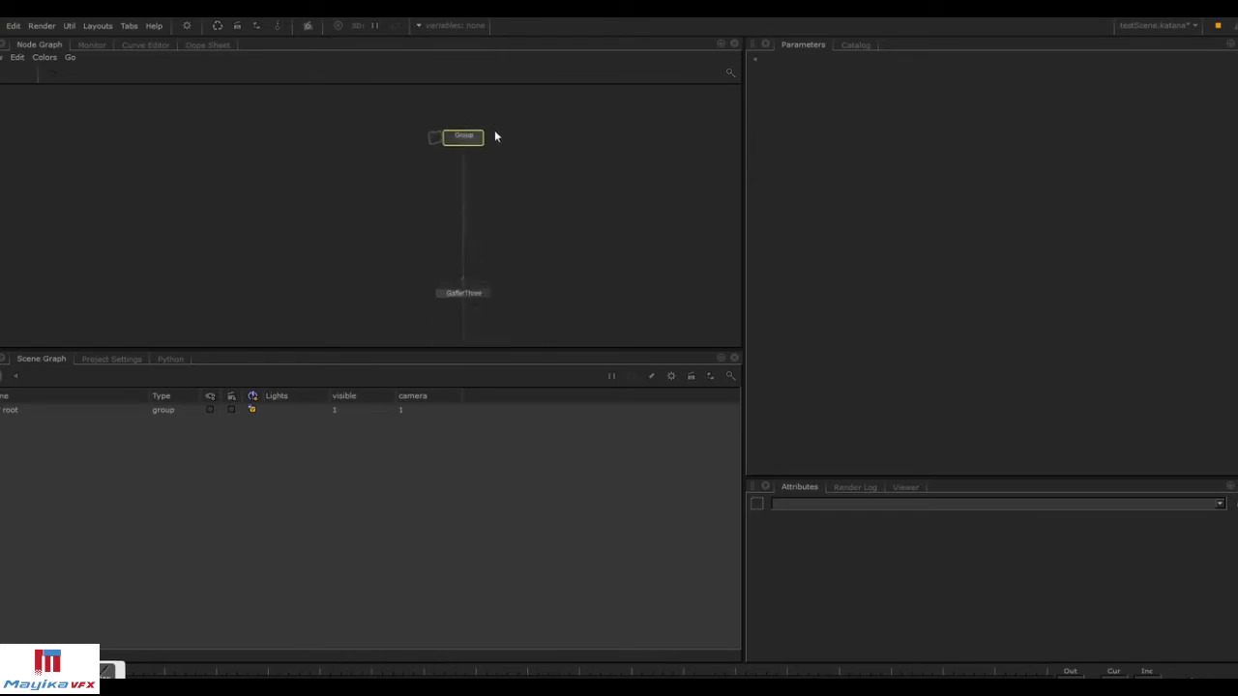
pyautogui.scroll(3, 459, 136)
pyautogui.click(496, 164)
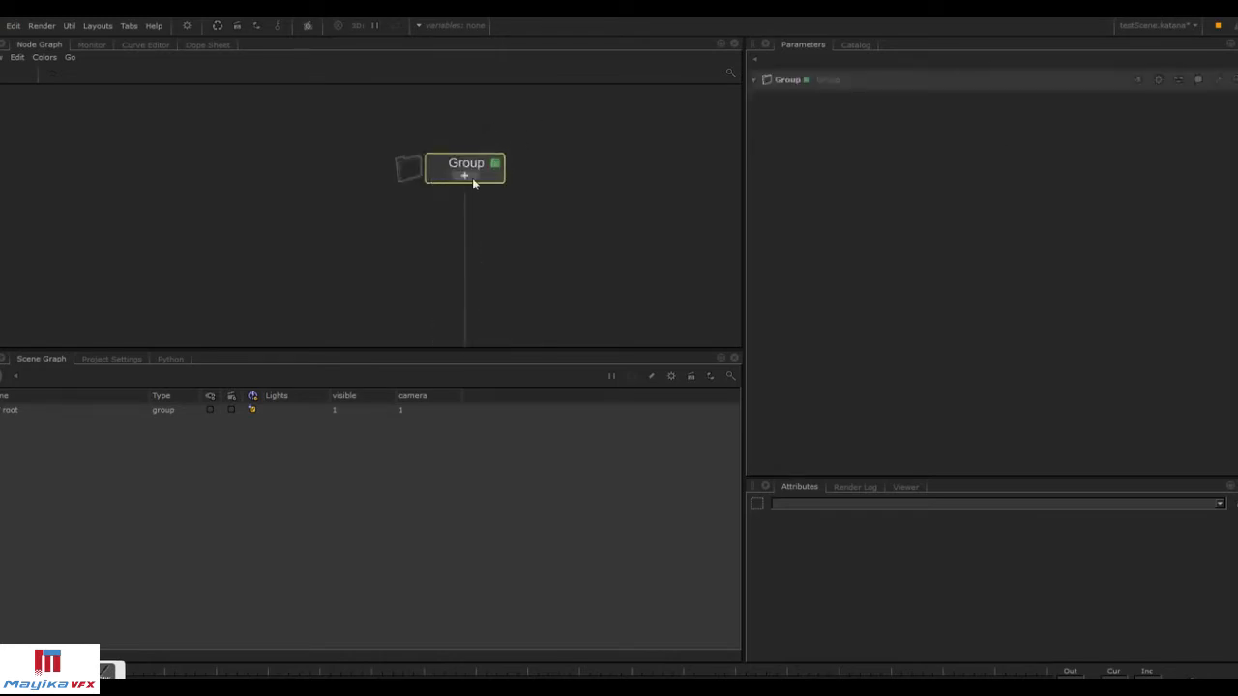
pyautogui.click(471, 178)
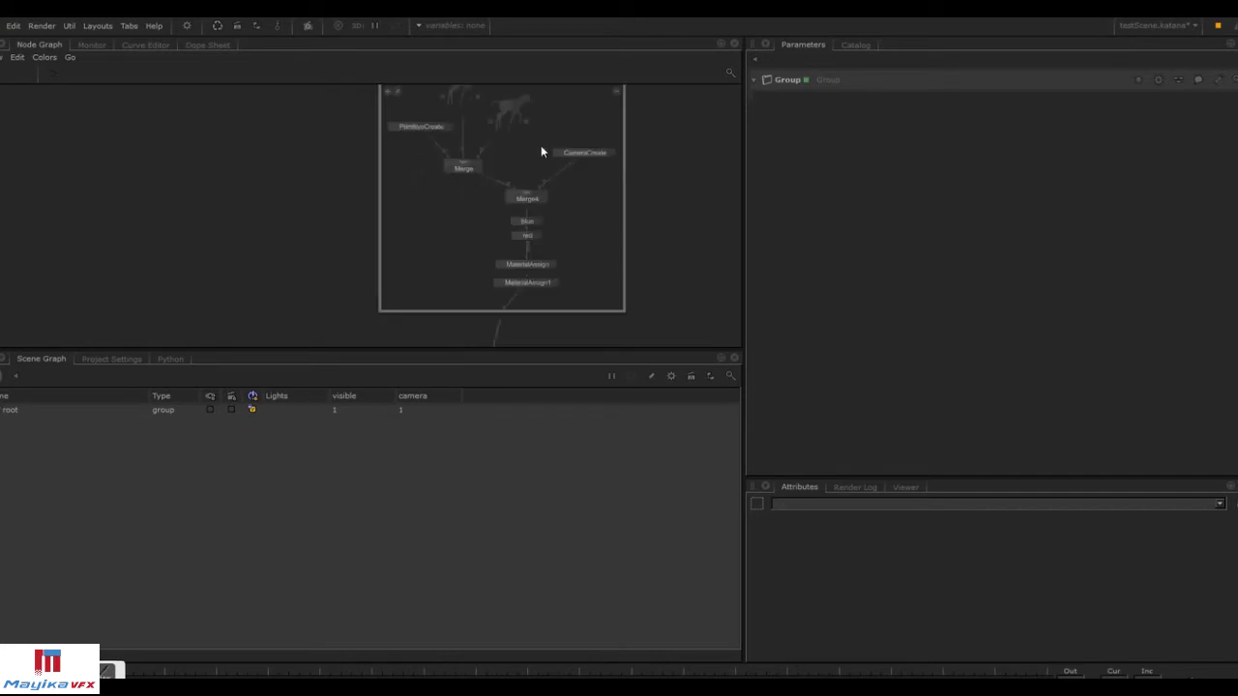
pyautogui.scroll(2, 434, 127)
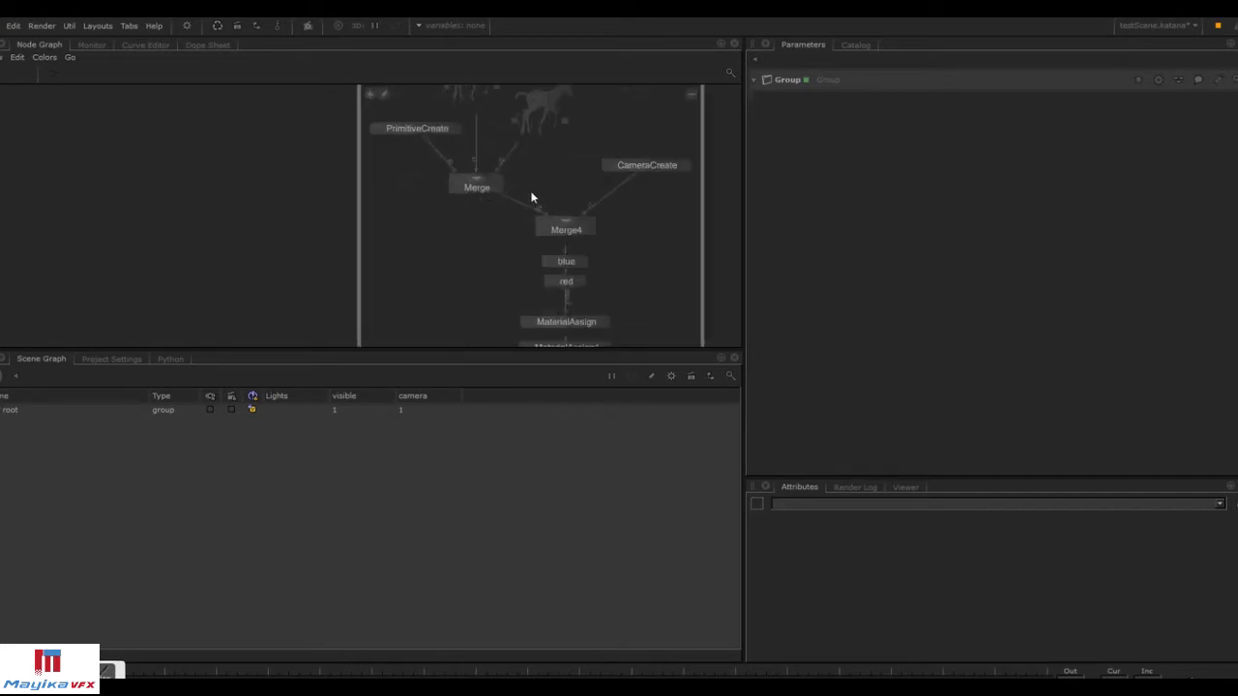
pyautogui.click(690, 95)
# Set the Group node as the viewed node and fully expand the scene graph hierarchy.
pyautogui.press('v')
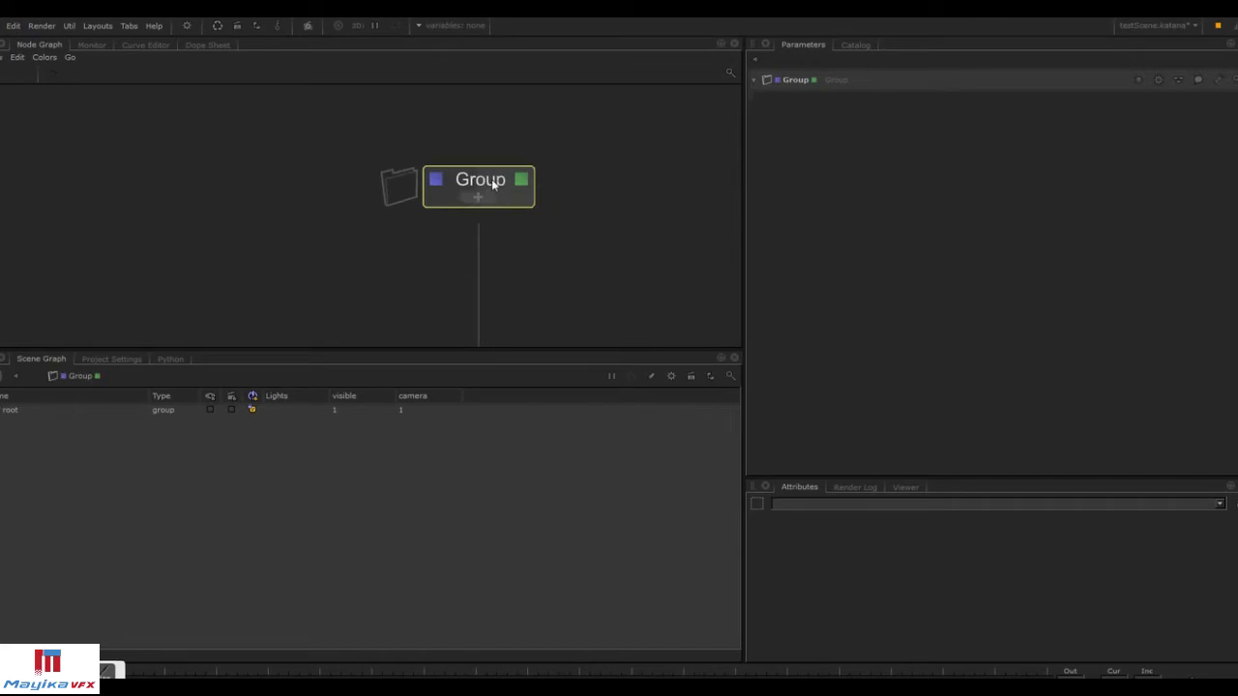
pyautogui.rightClick(10, 408)
pyautogui.click(8, 412)
pyautogui.rightClick(9, 412)
pyautogui.click(29, 417)
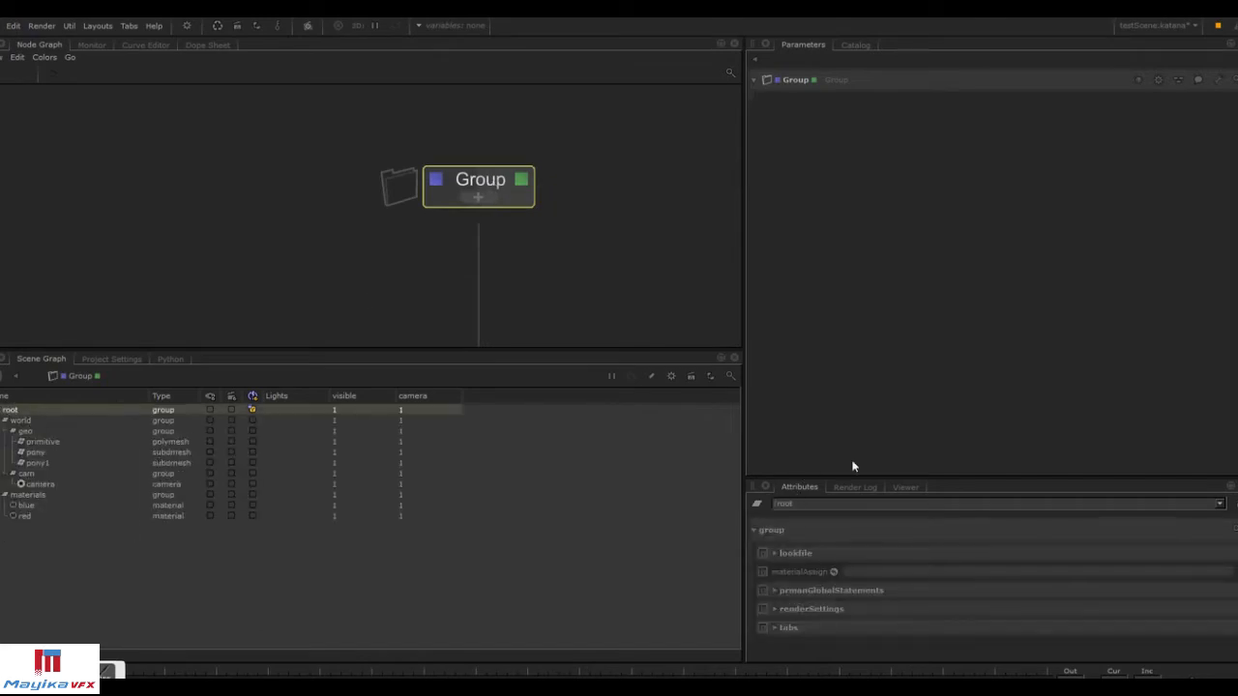
# Open the Viewer panel, enlarge it, and frame the horses in the 3D view.
pyautogui.click(906, 486)
pyautogui.moveTo(905, 476); pyautogui.dragTo(922, 402)
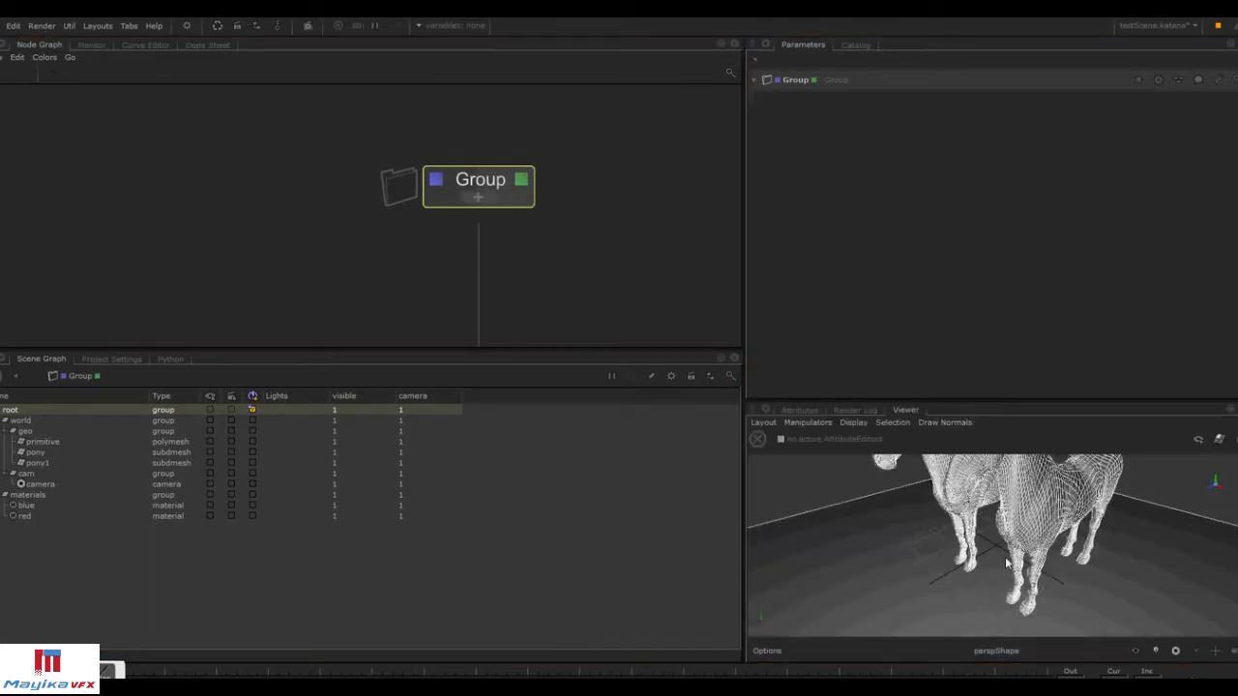
pyautogui.scroll(-10, 1069, 527)
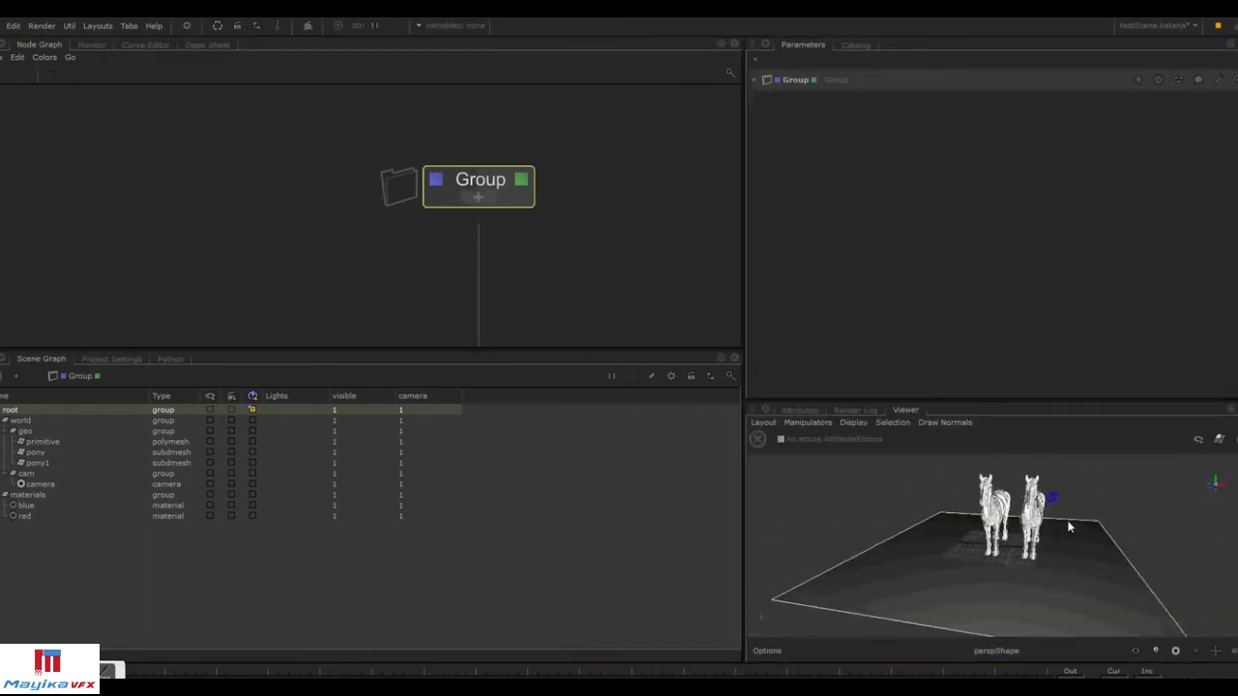
pyautogui.keyDown('alt'); pyautogui.moveTo(1069, 527); pyautogui.dragTo(905, 461); pyautogui.keyUp('alt')
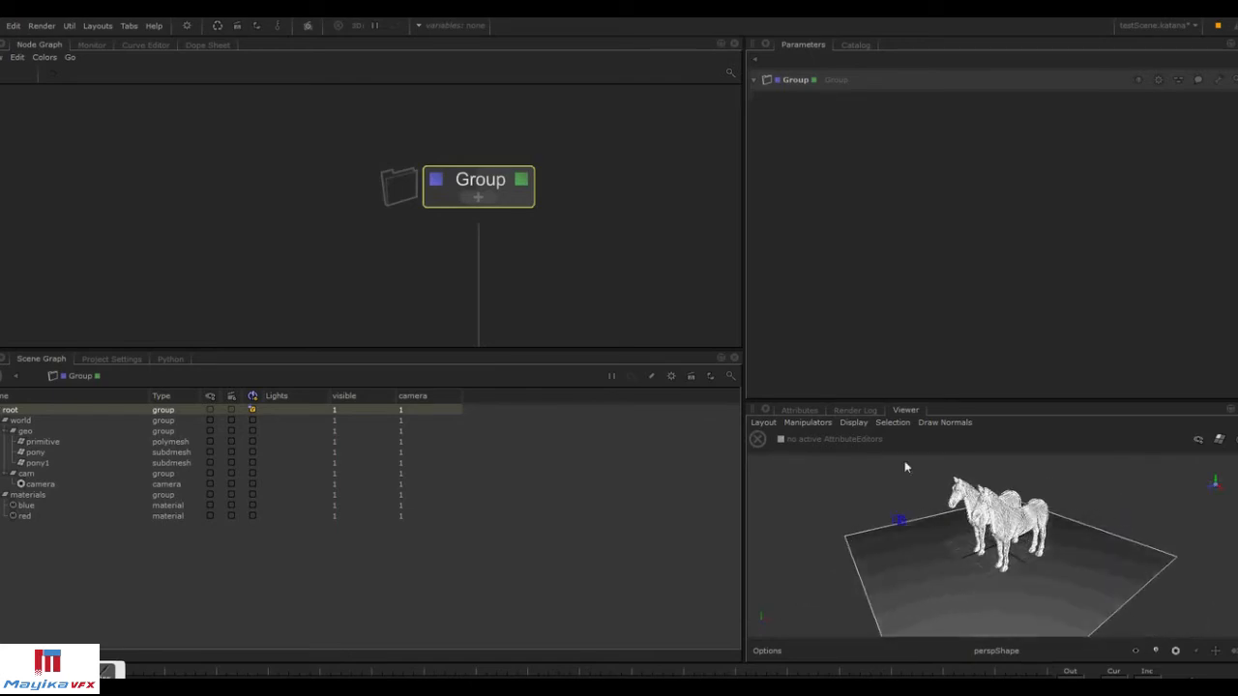
# Expand the Group node and inspect the blue material and both MaterialAssign nodes' parameters.
pyautogui.click(492, 198)
pyautogui.click(539, 204)
pyautogui.click(538, 206)
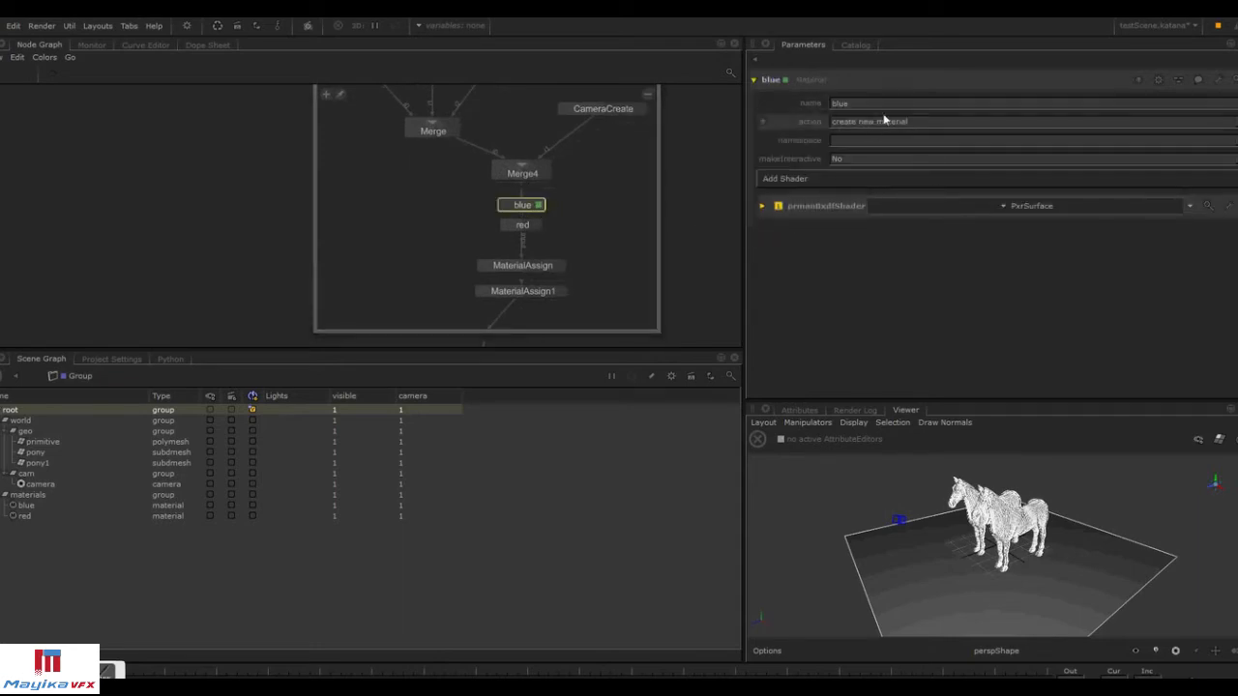
pyautogui.click(762, 207)
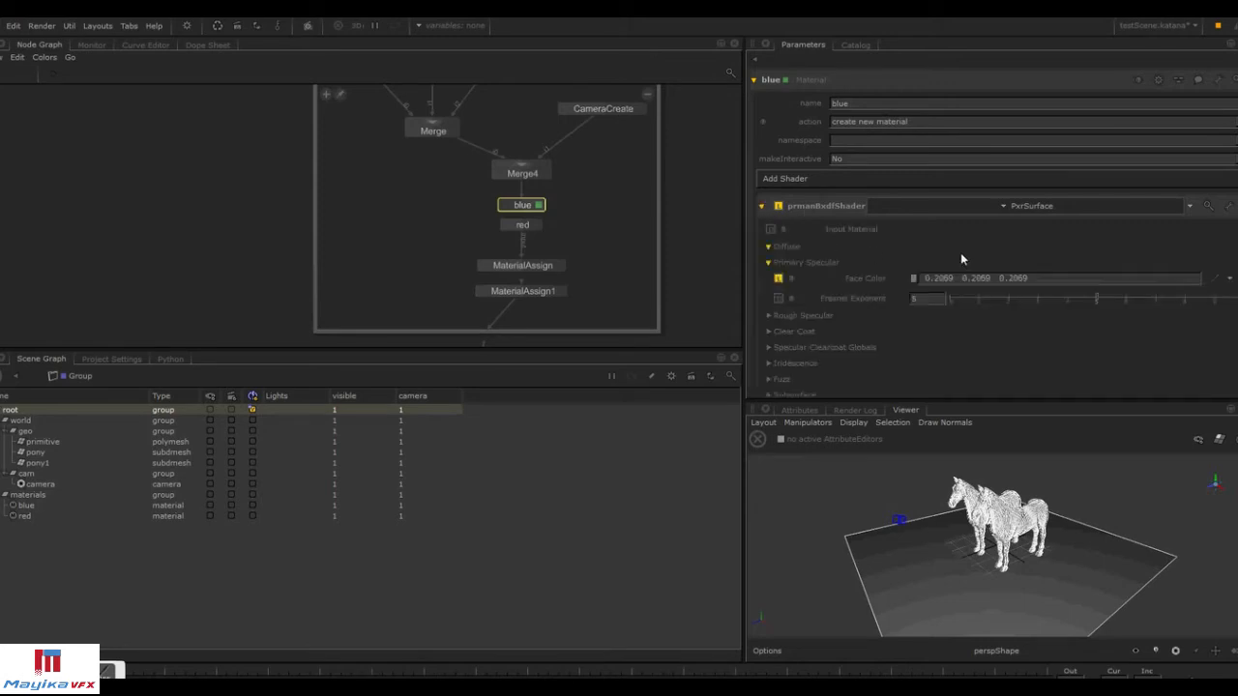
pyautogui.click(560, 265)
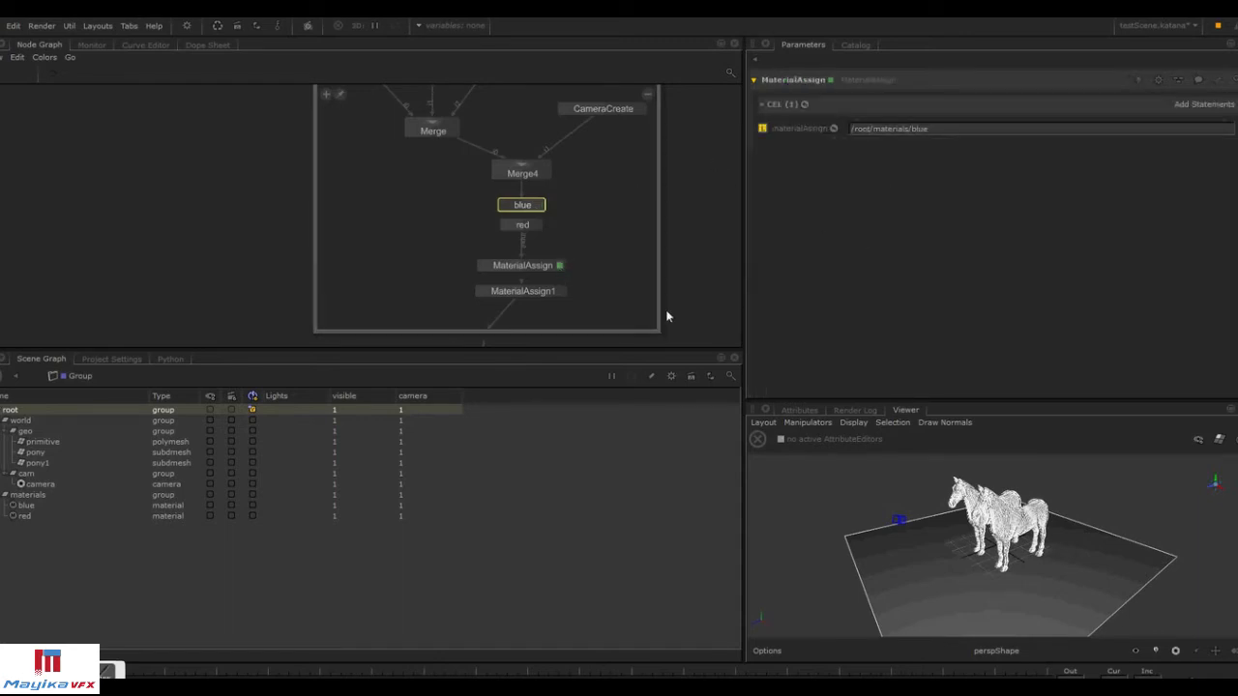
pyautogui.click(560, 292)
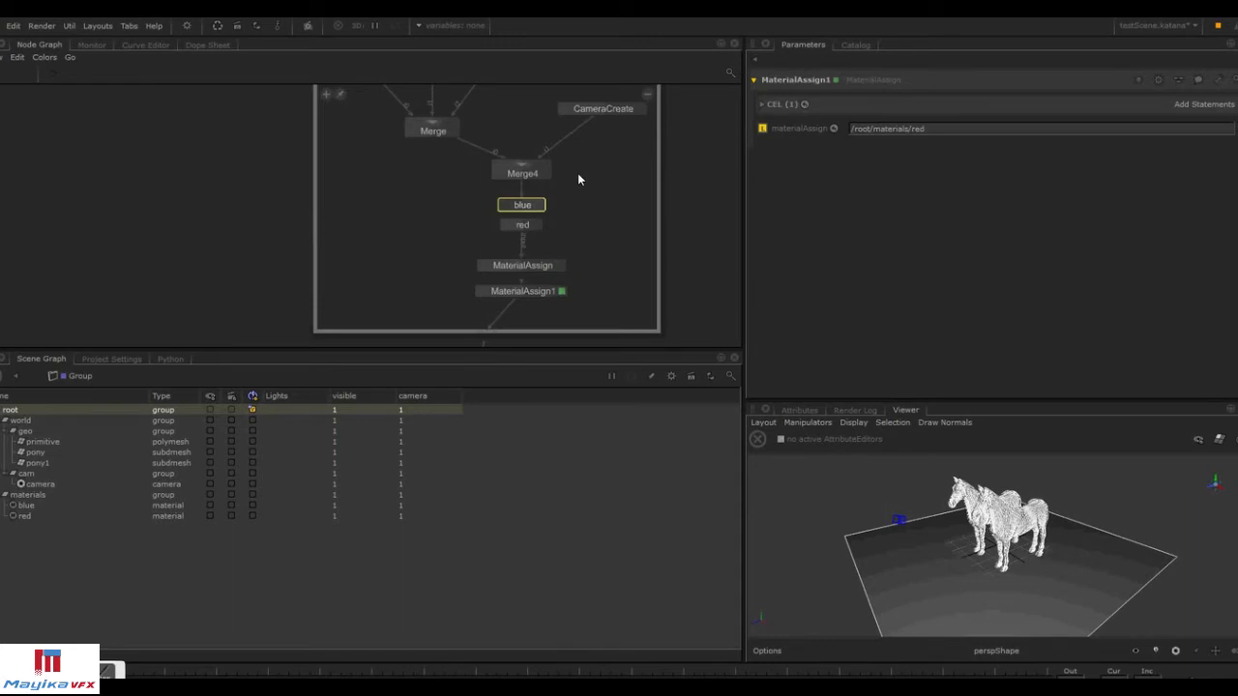
# Collapse the Group node and start a preview render from the RenderSettings node.
pyautogui.click(647, 94)
pyautogui.moveTo(609, 213); pyautogui.dragTo(603, 109, button='middle')
pyautogui.moveTo(516, 240)
pyautogui.mouseDown(button='middle')
pyautogui.moveTo(517, 133)
pyautogui.moveTo(547, 134)
pyautogui.moveTo(552, 60)
pyautogui.mouseUp(button='middle')
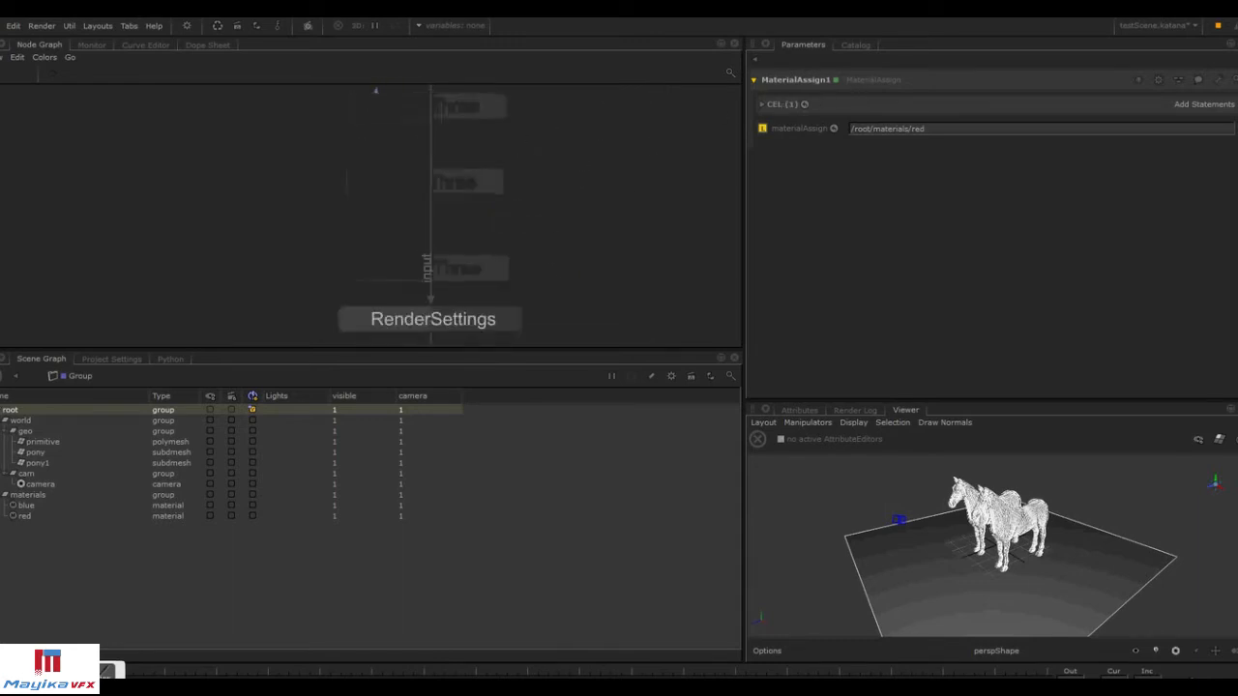
pyautogui.moveTo(541, 335); pyautogui.dragTo(555, 221, button='middle')
pyautogui.rightClick(482, 241)
pyautogui.click(524, 261)
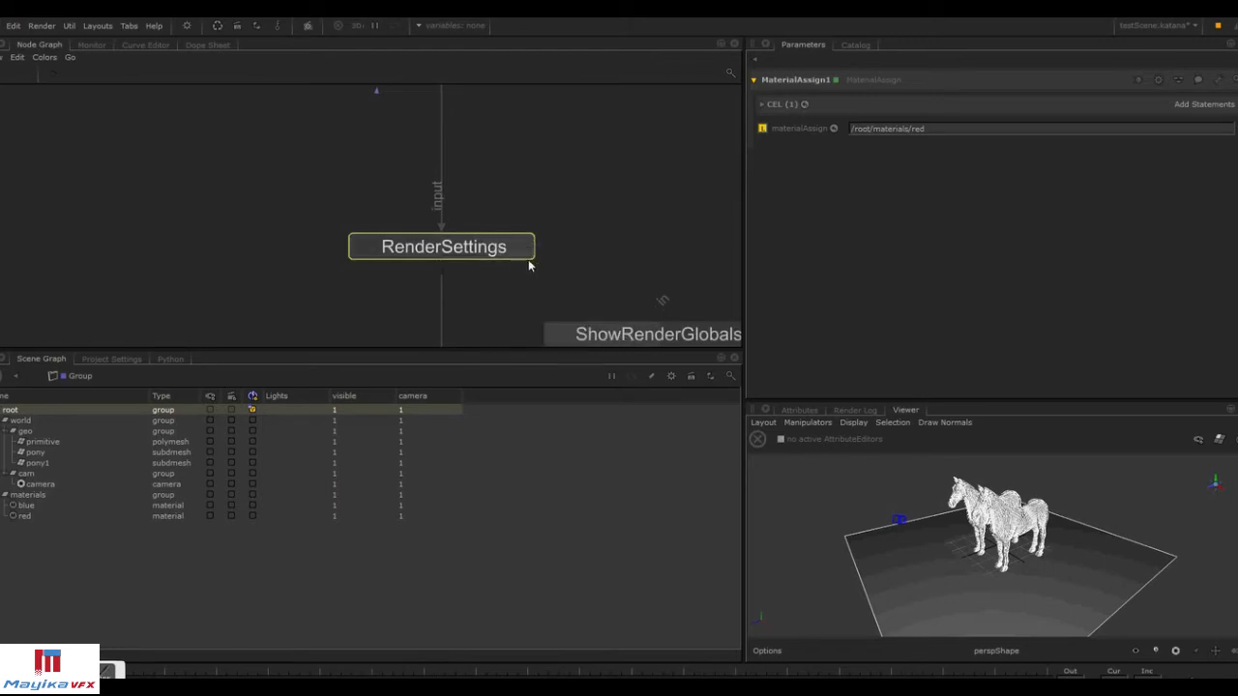
# Check the rendered horses in the Monitor, then return to the node graph.
pyautogui.click(799, 410)
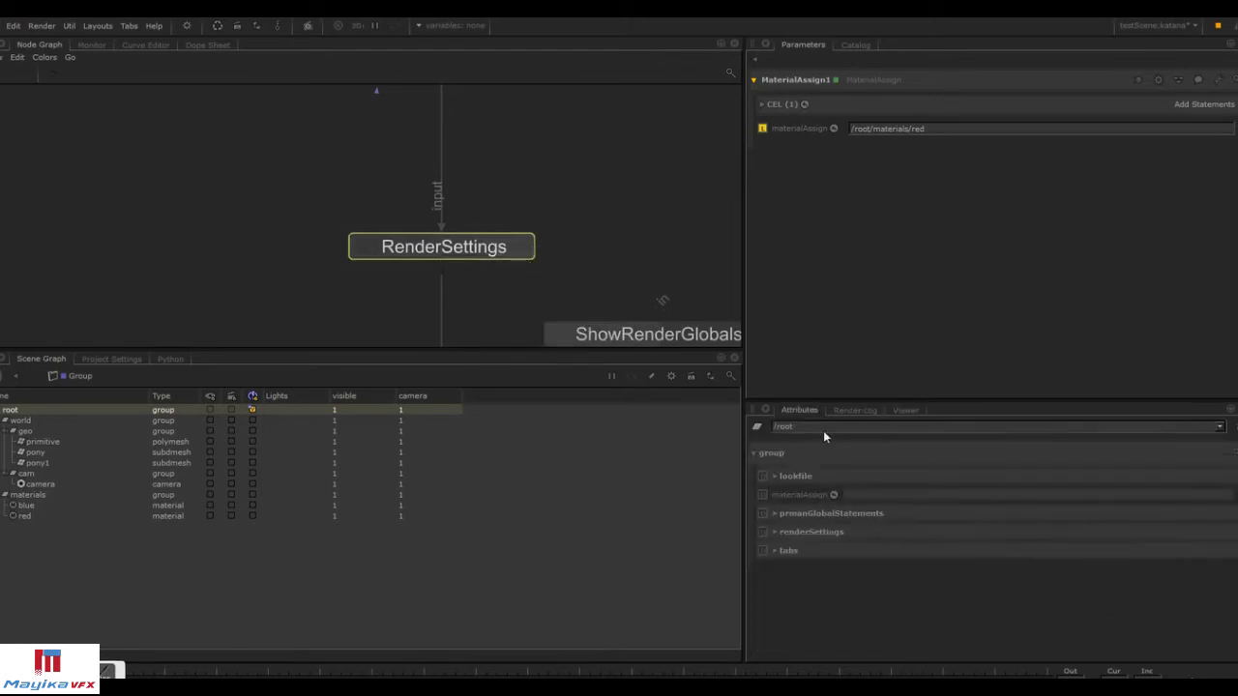
pyautogui.click(890, 410)
pyautogui.click(91, 45)
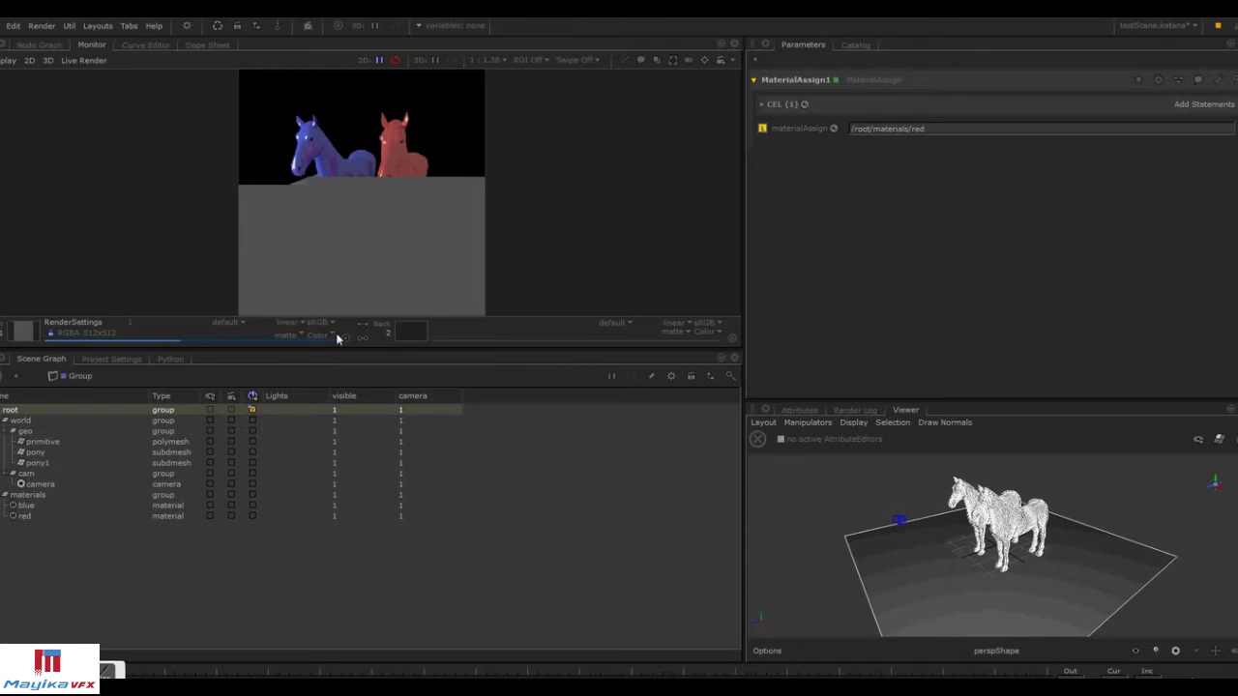
pyautogui.click(41, 45)
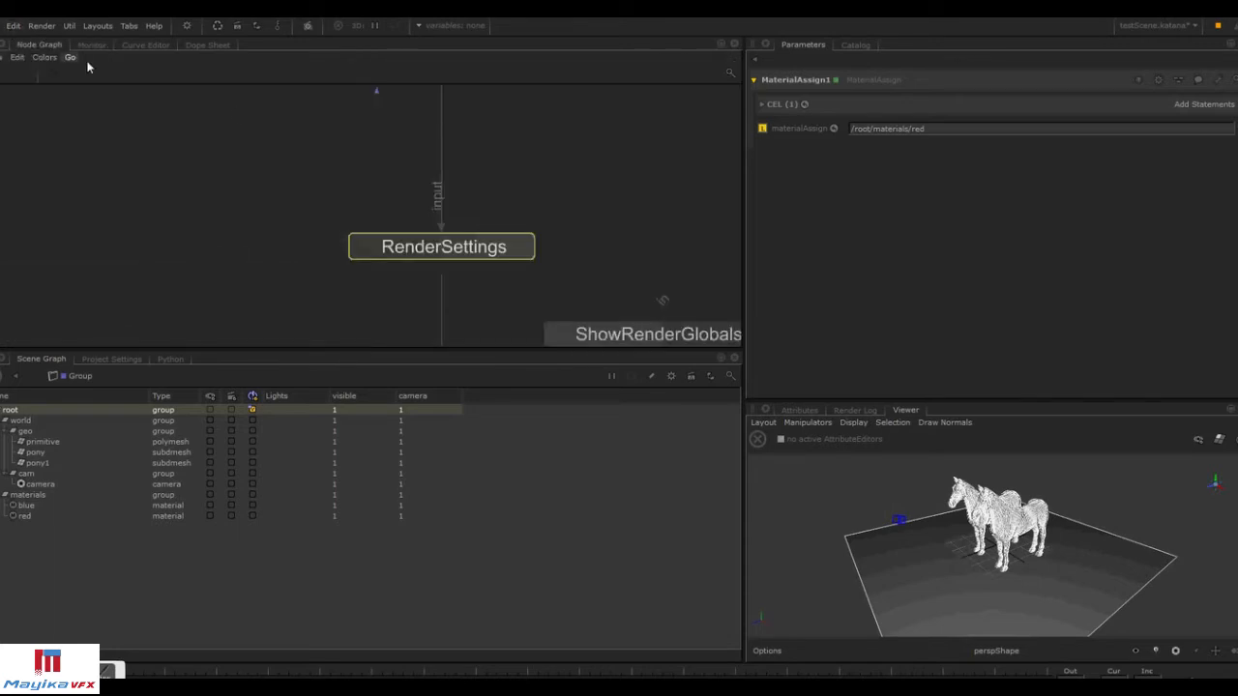
# Insert a TestScene macro node into the node graph.
pyautogui.moveTo(552, 226); pyautogui.dragTo(554, 314, button='middle')
pyautogui.moveTo(541, 106); pyautogui.dragTo(595, 329, button='middle')
pyautogui.moveTo(542, 134); pyautogui.dragTo(471, 128, button='middle')
pyautogui.press('Tab')
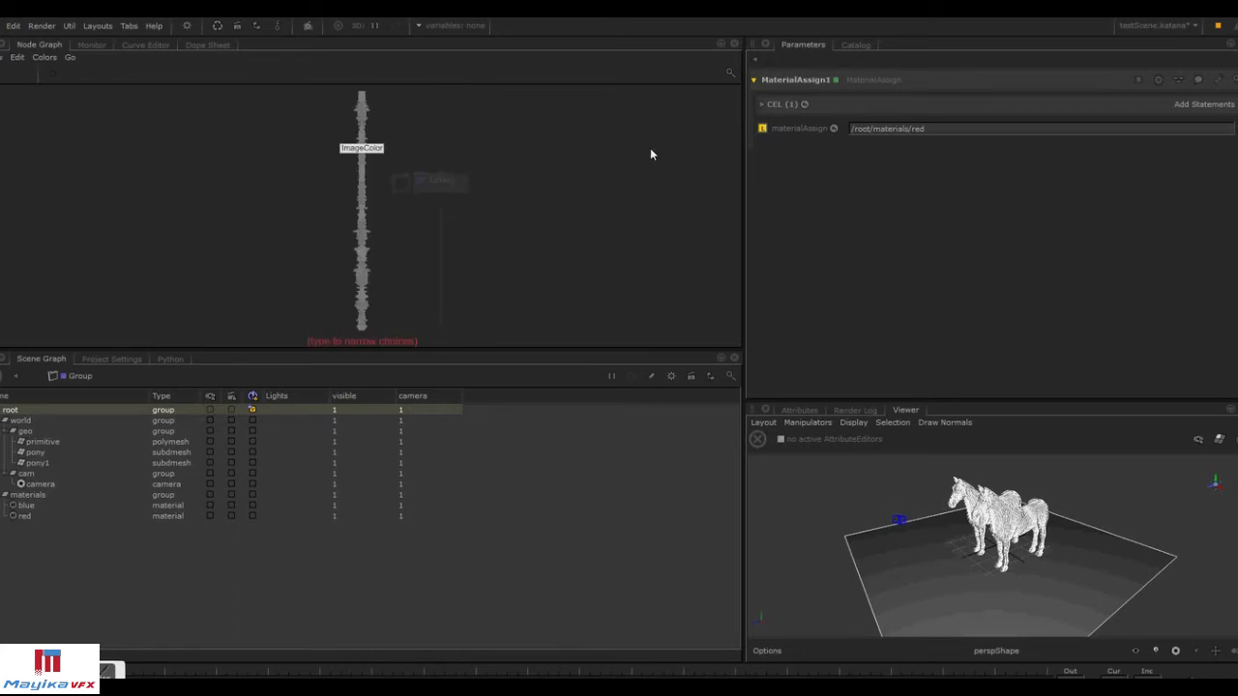
pyautogui.write('test')
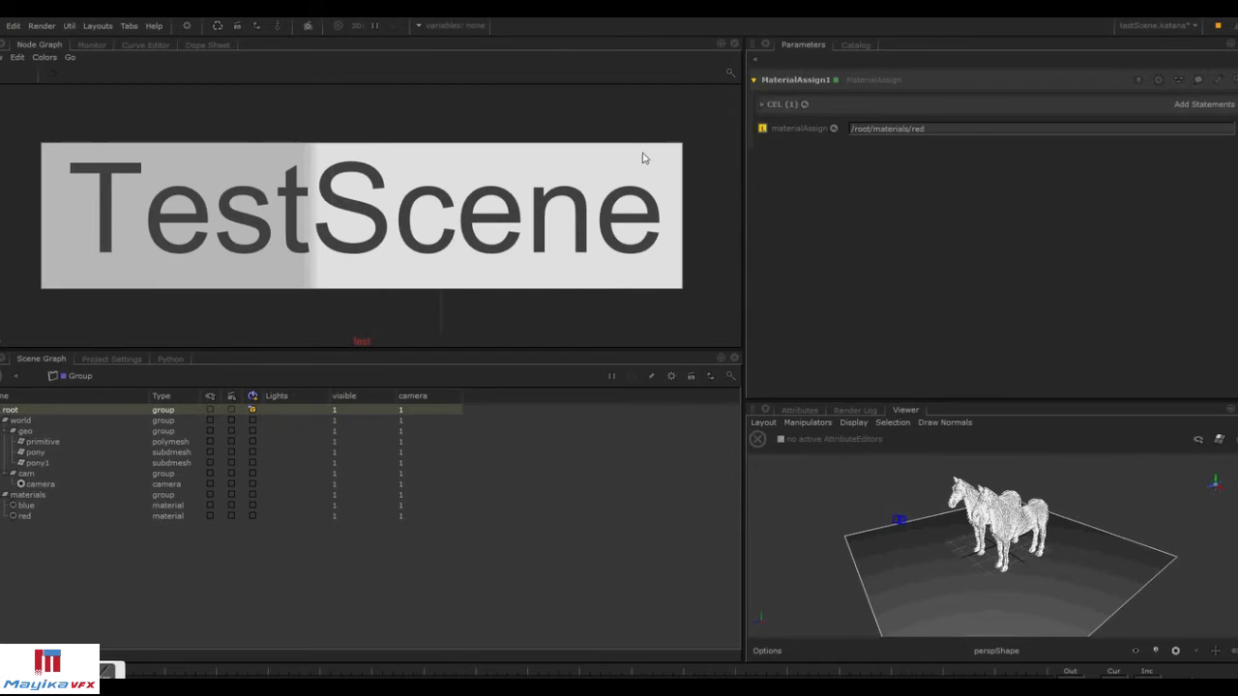
pyautogui.press('Return')
pyautogui.click(613, 183)
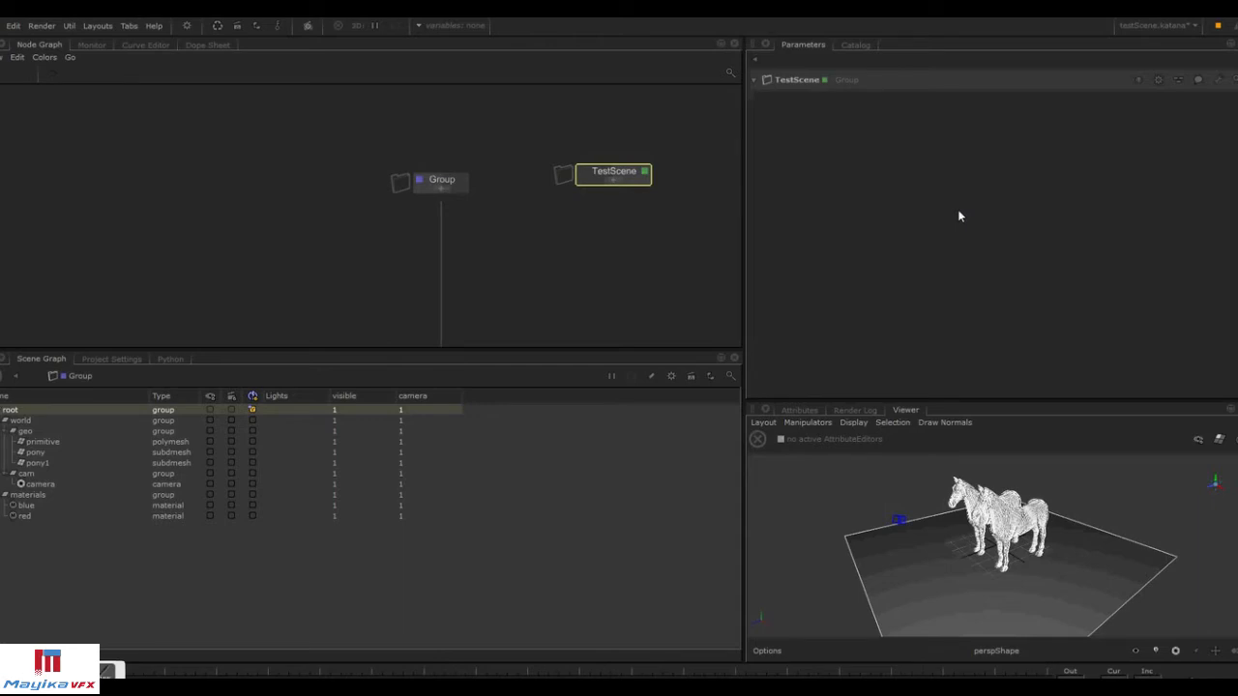
# Expand the TestScene node to view its contents, then delete it.
pyautogui.moveTo(624, 177)
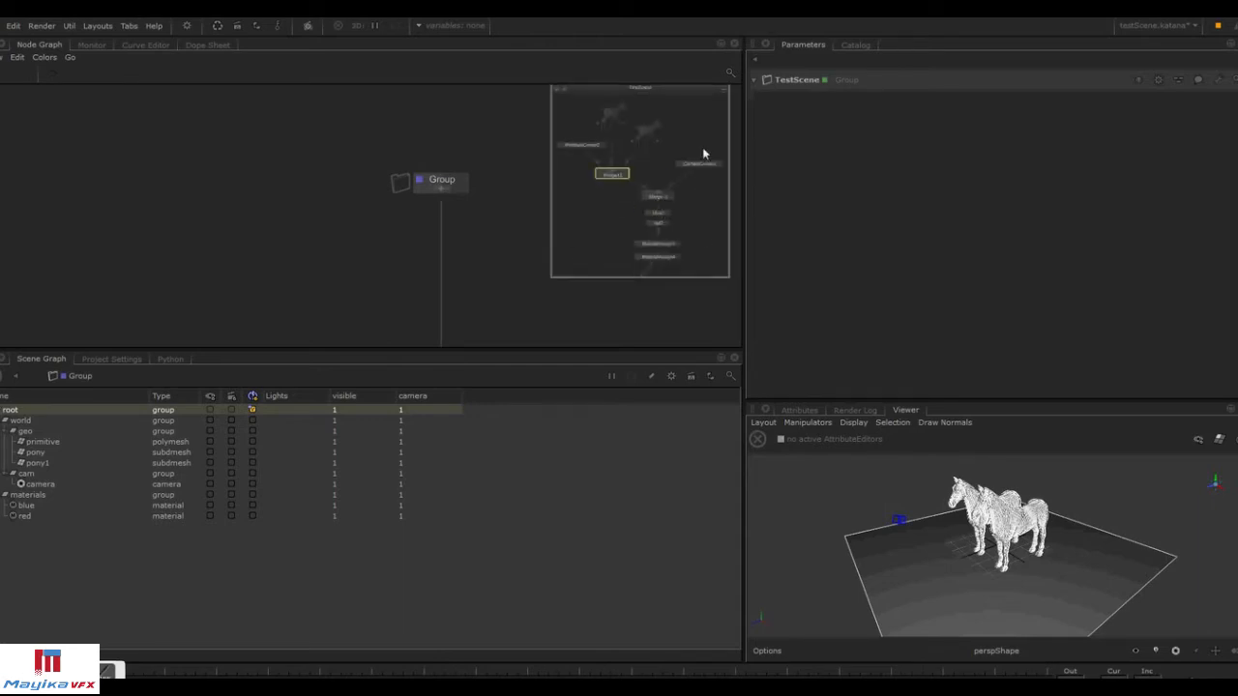
pyautogui.click(723, 90)
pyautogui.click(578, 168)
pyautogui.press('Delete')
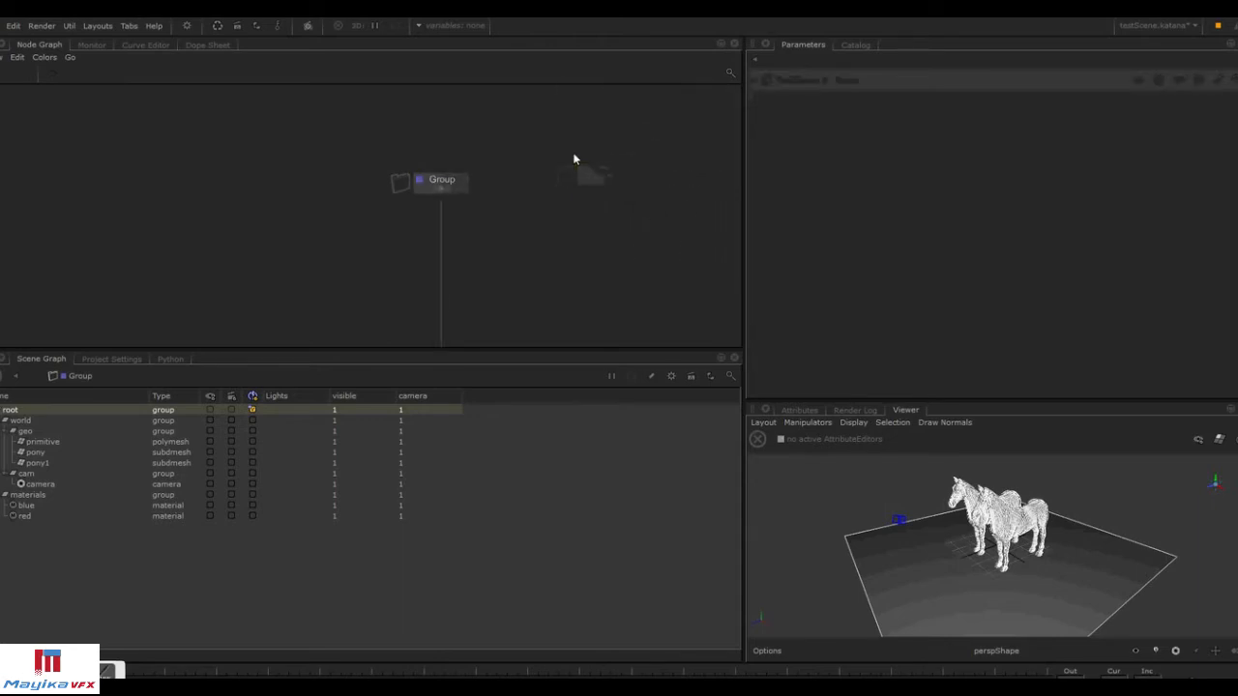
# Expand the Group node and inspect the blue material's shader parameters.
pyautogui.click(463, 180)
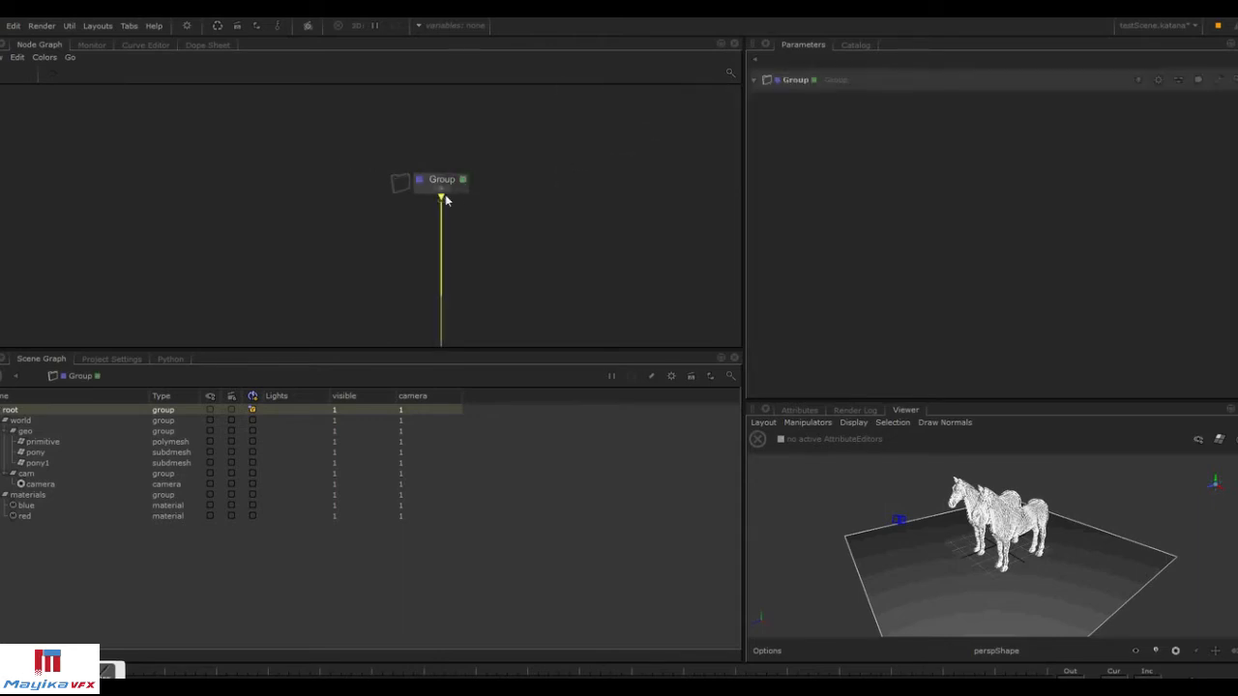
pyautogui.click(441, 190)
pyautogui.moveTo(493, 101); pyautogui.dragTo(599, 144)
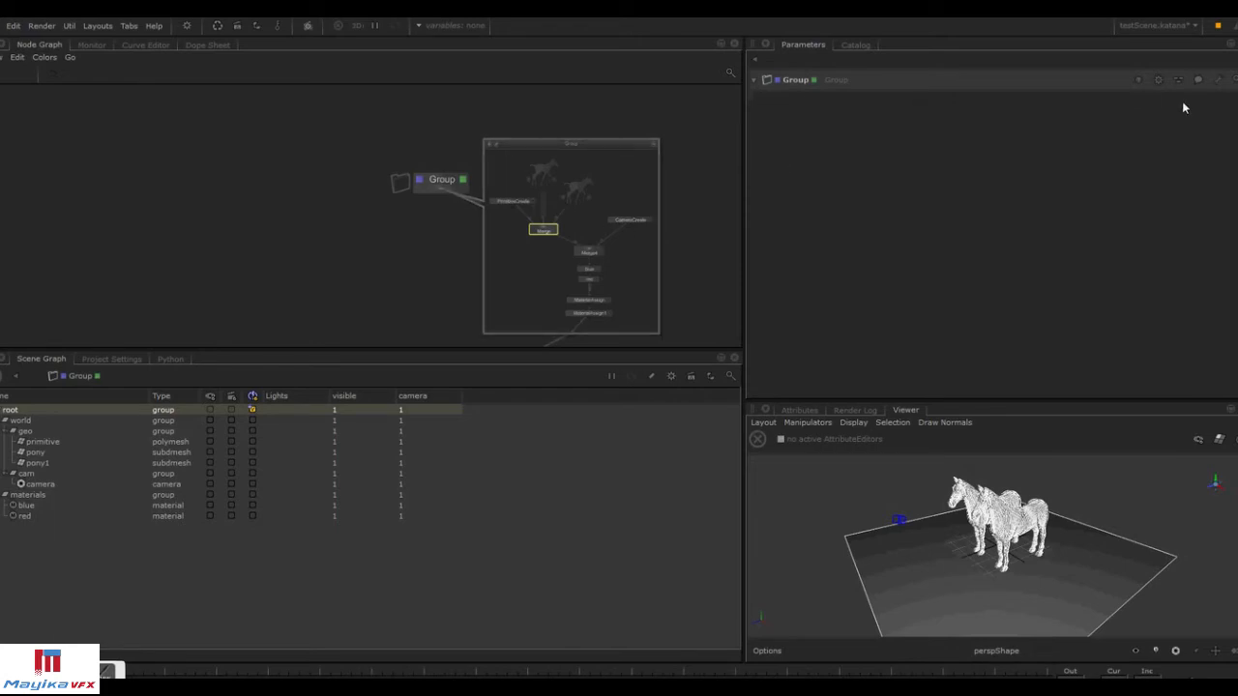
pyautogui.scroll(5, 643, 242)
pyautogui.scroll(-3, 566, 264)
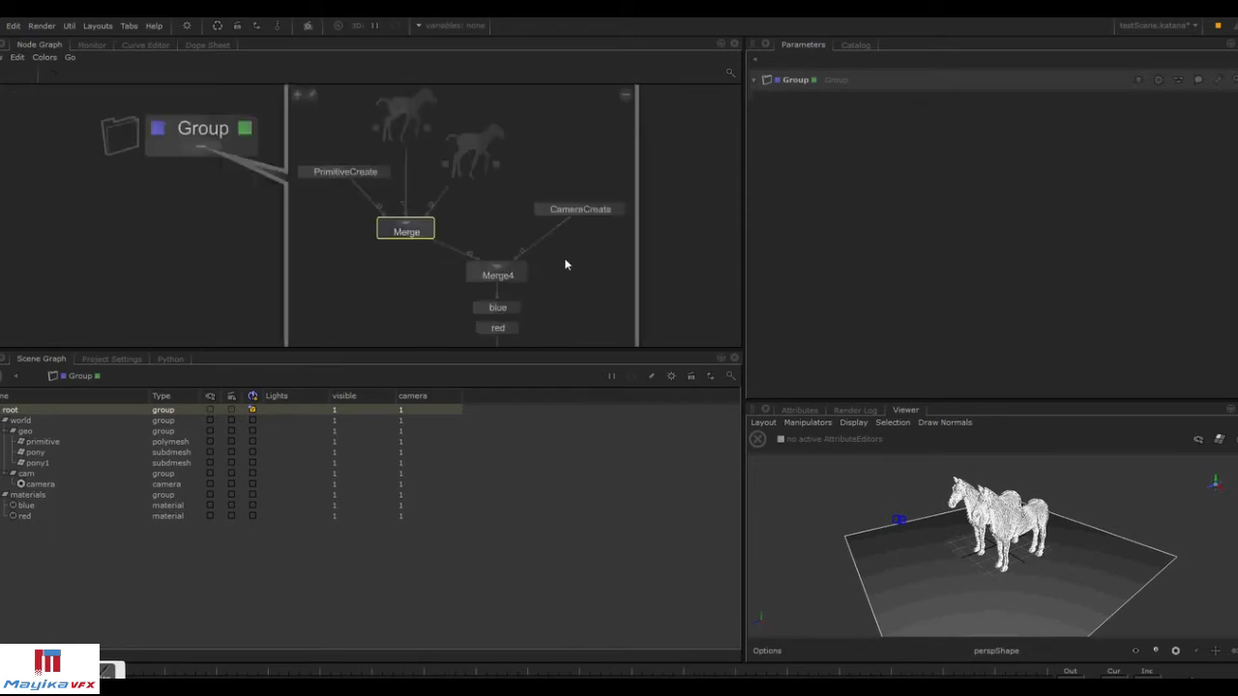
pyautogui.moveTo(545, 302); pyautogui.dragTo(528, 202, button='middle')
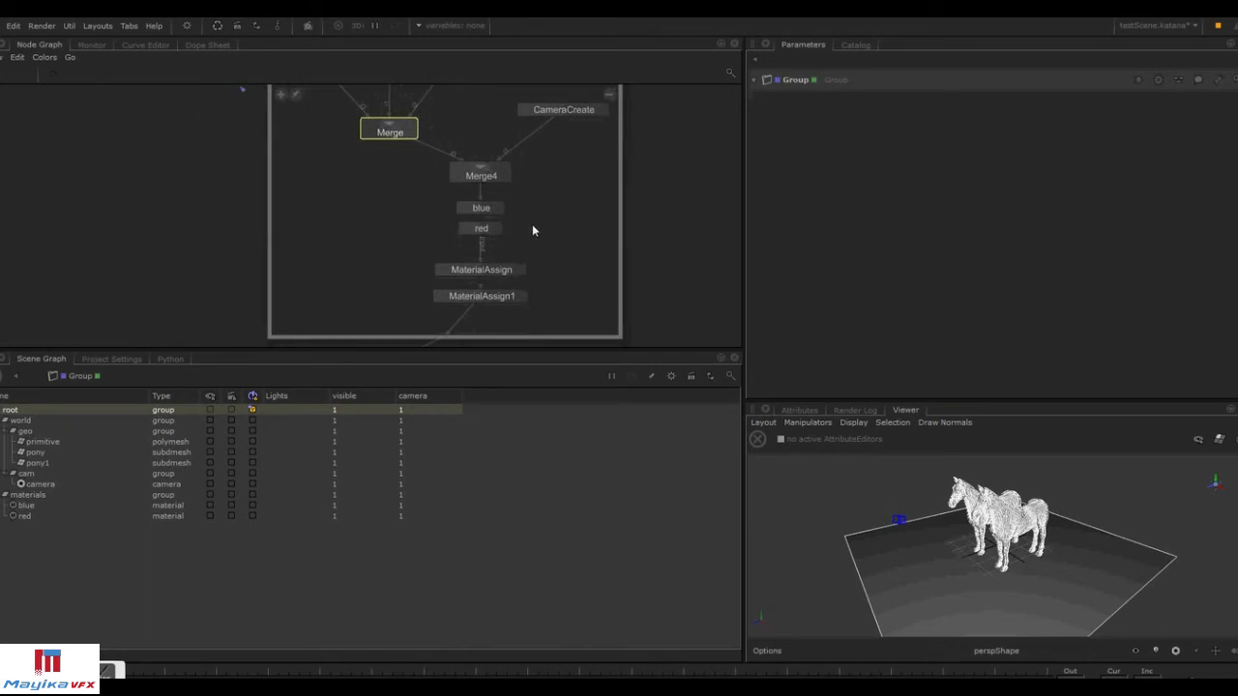
pyautogui.click(498, 208)
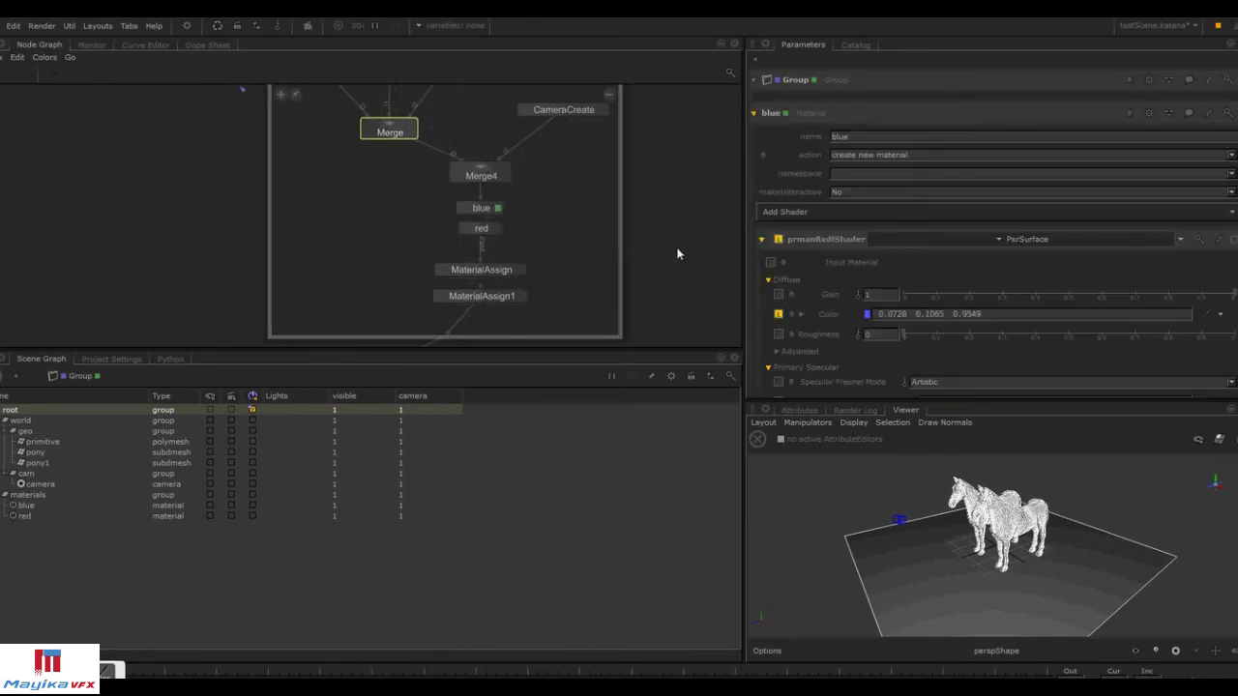
pyautogui.moveTo(850, 400); pyautogui.dragTo(851, 505)
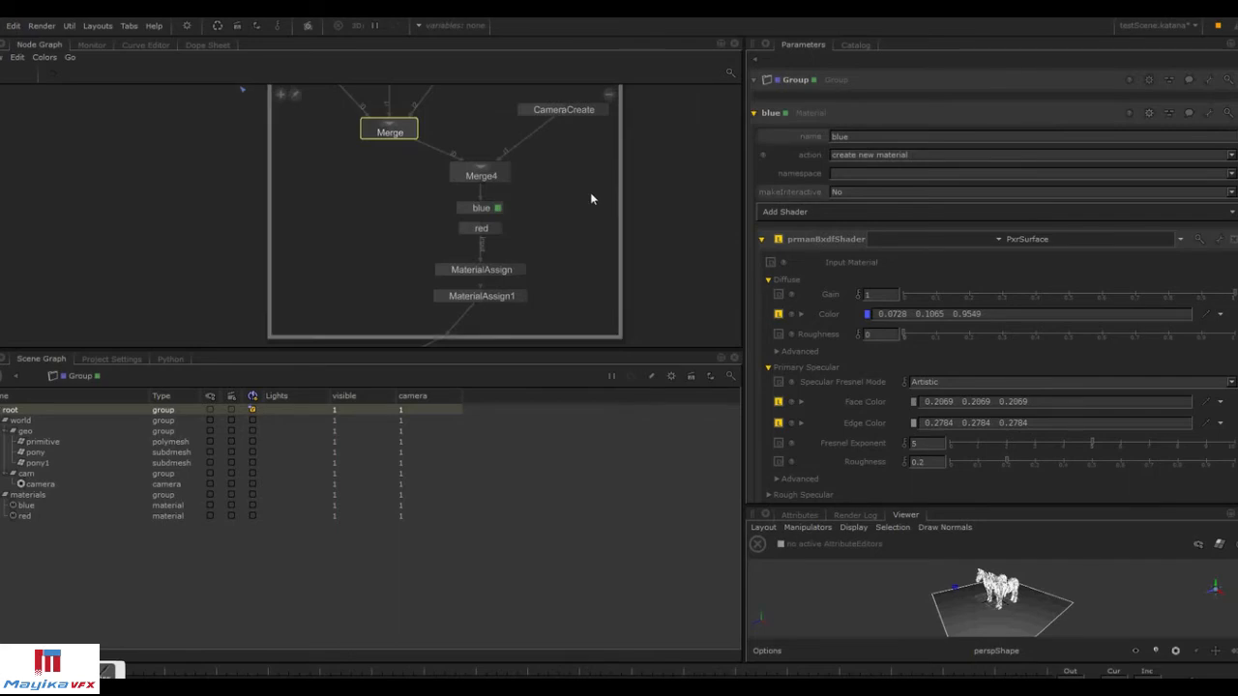
pyautogui.moveTo(219, 191); pyautogui.dragTo(234, 286, button='middle')
pyautogui.click(244, 124)
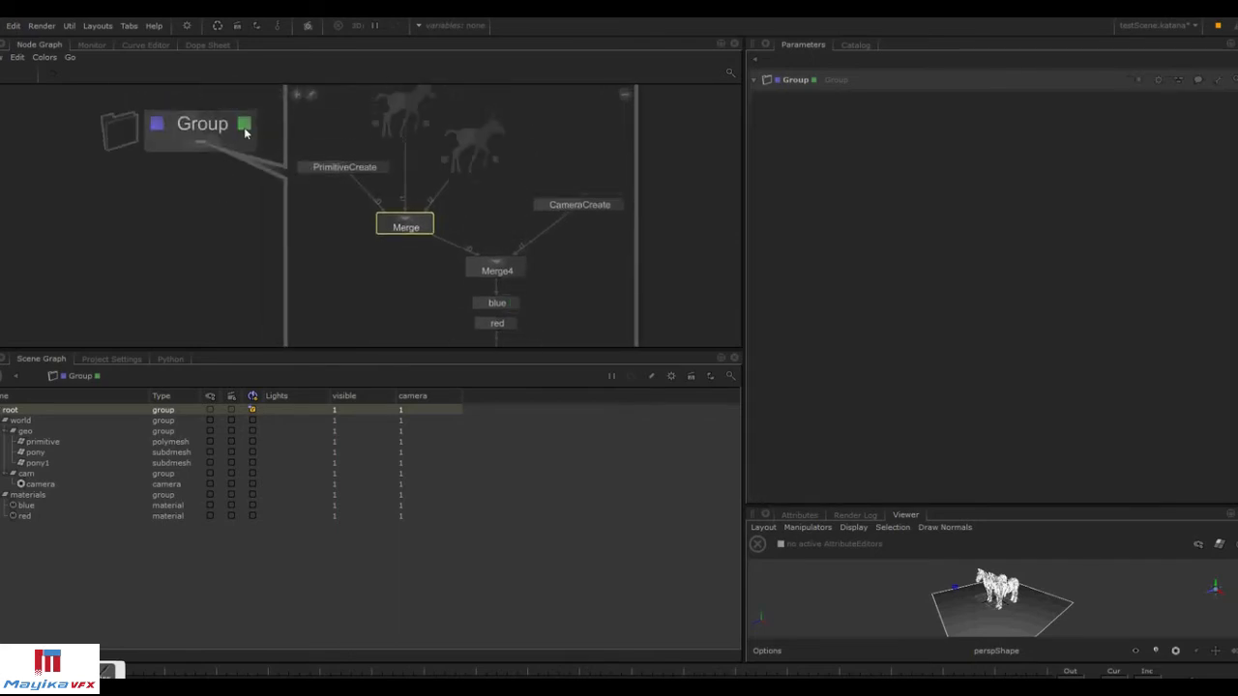
# Start editing the Group's user parameters and add a Color, RGB parameter.
pyautogui.click(1217, 83)
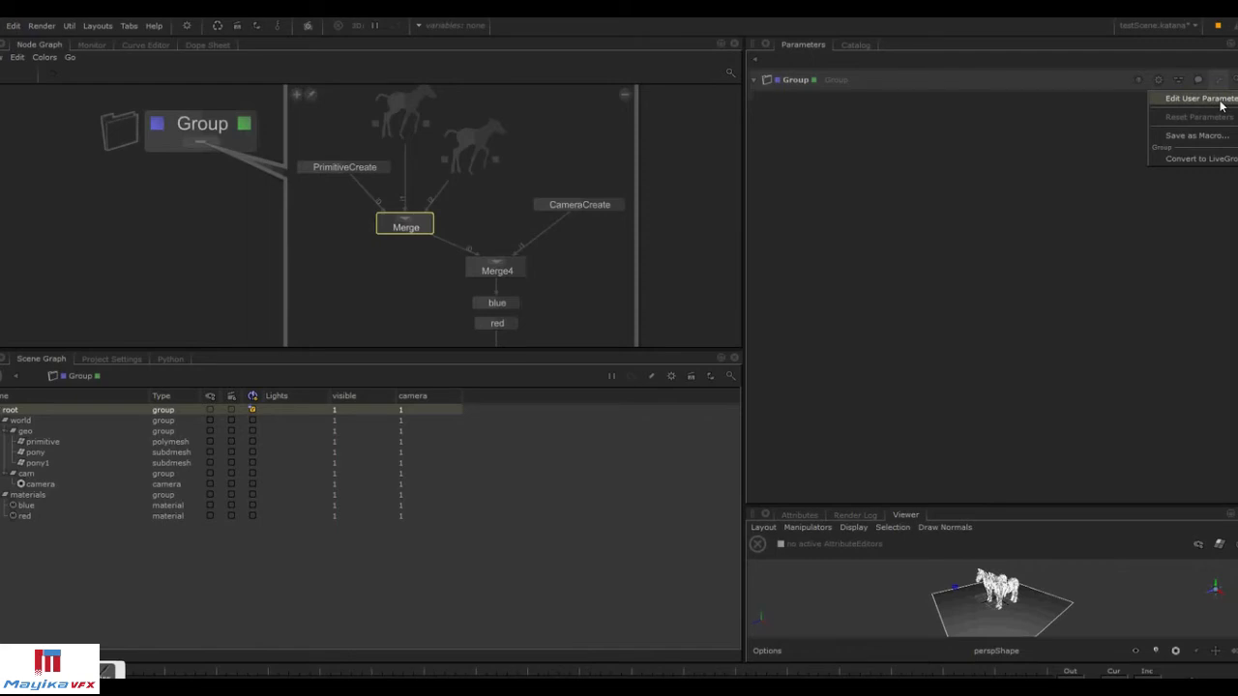
pyautogui.click(1199, 98)
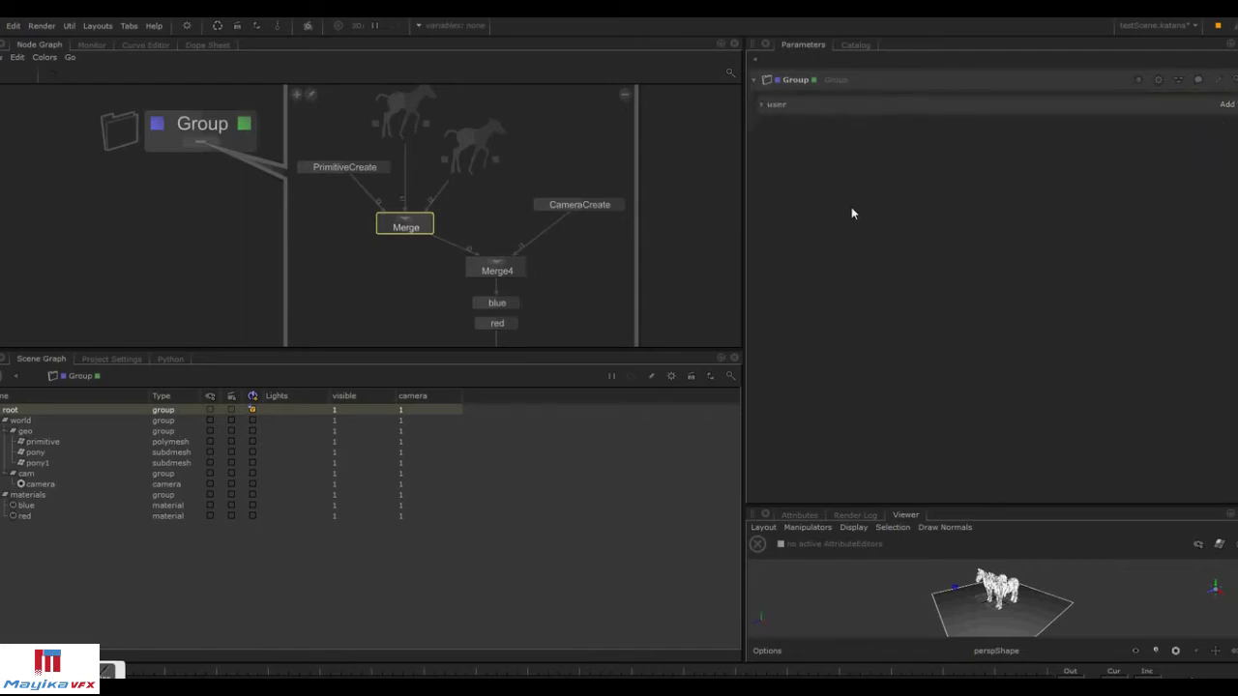
pyautogui.click(1226, 103)
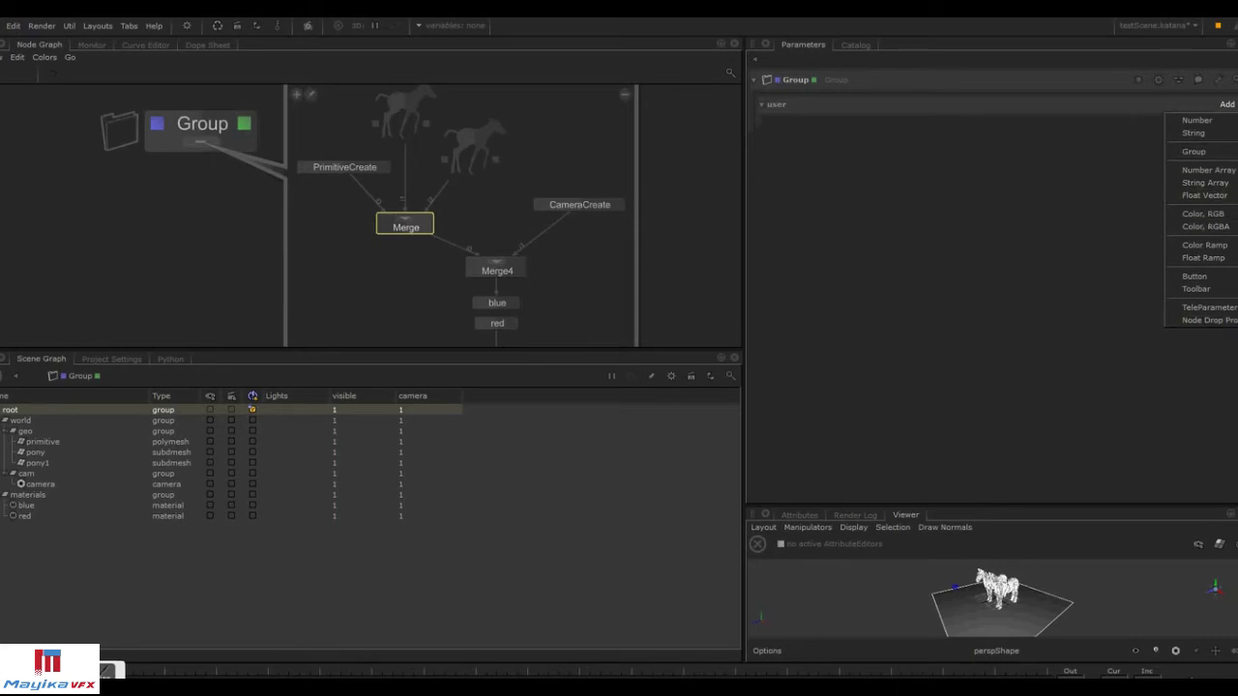
pyautogui.click(1203, 213)
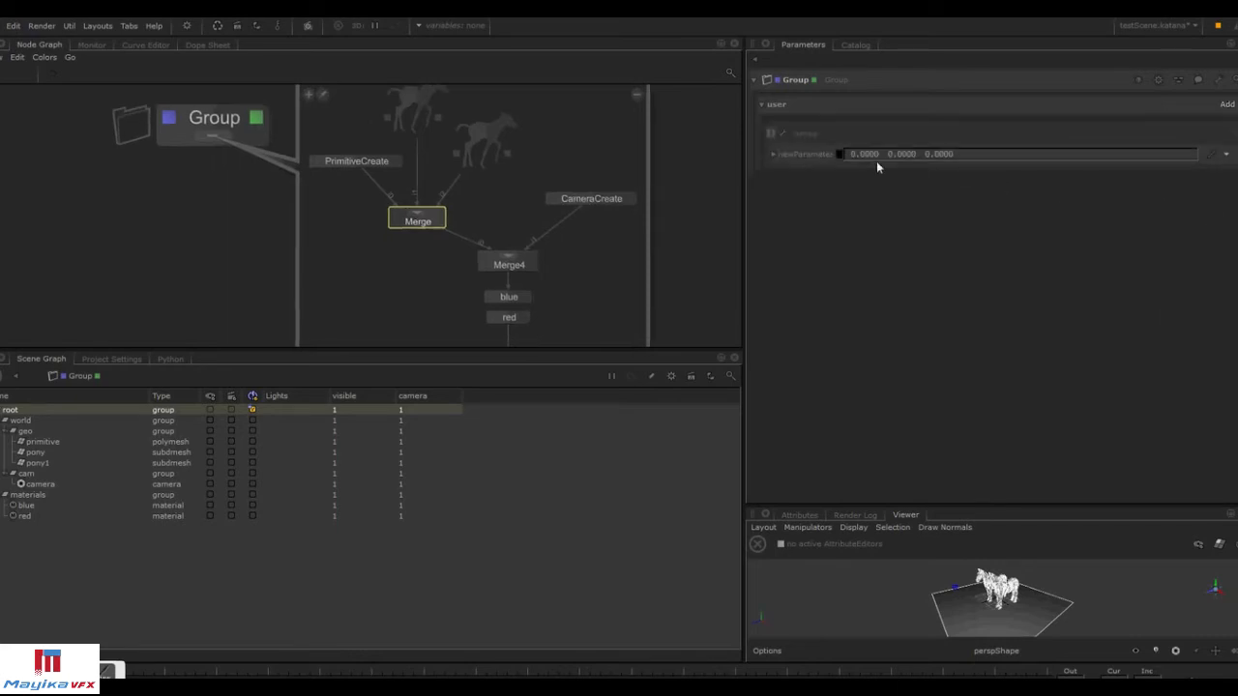
# Rename the new color parameter to blue_Color.
pyautogui.click(815, 154)
pyautogui.click(783, 132)
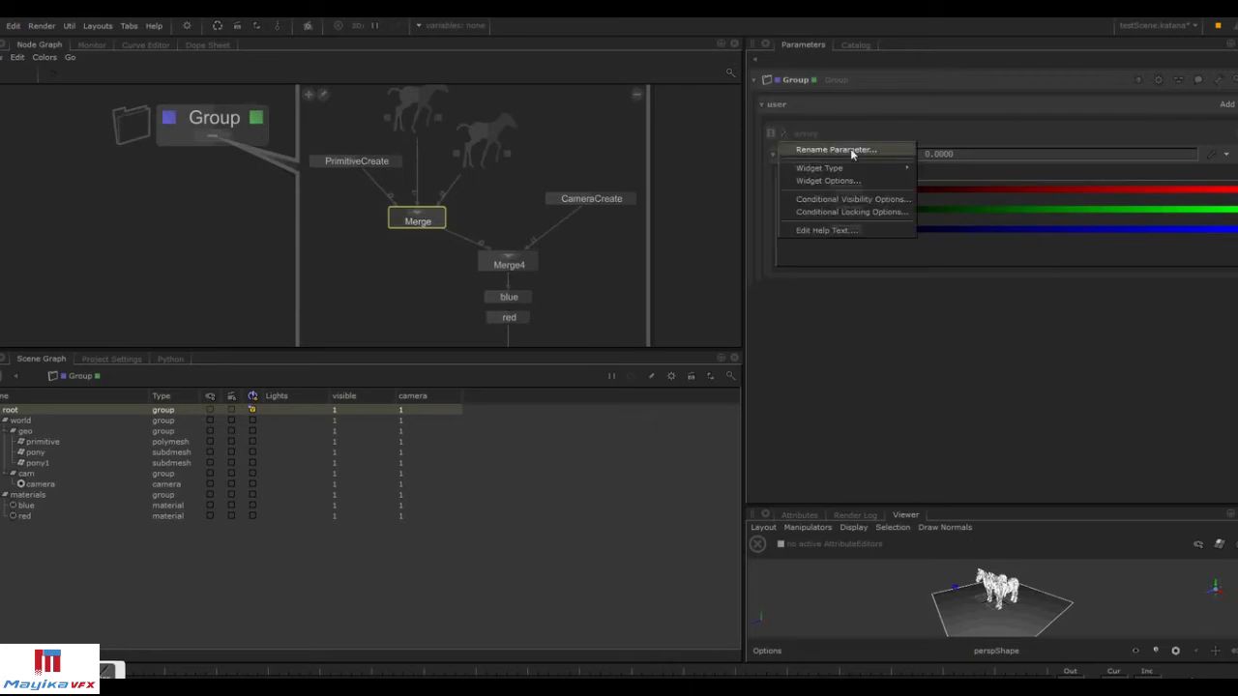
pyautogui.click(854, 151)
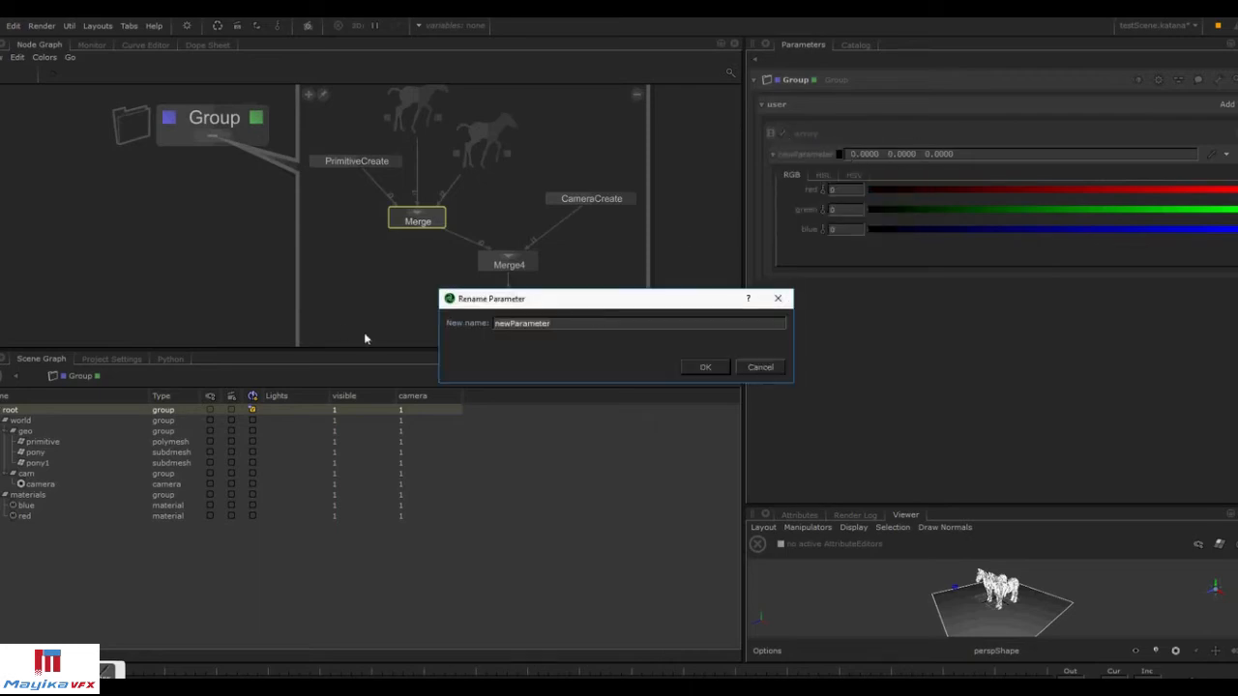
pyautogui.write('cl')
pyautogui.write('ue')
pyautogui.write('_')
pyautogui.write('Co')
pyautogui.write('lor')
pyautogui.press('Return')
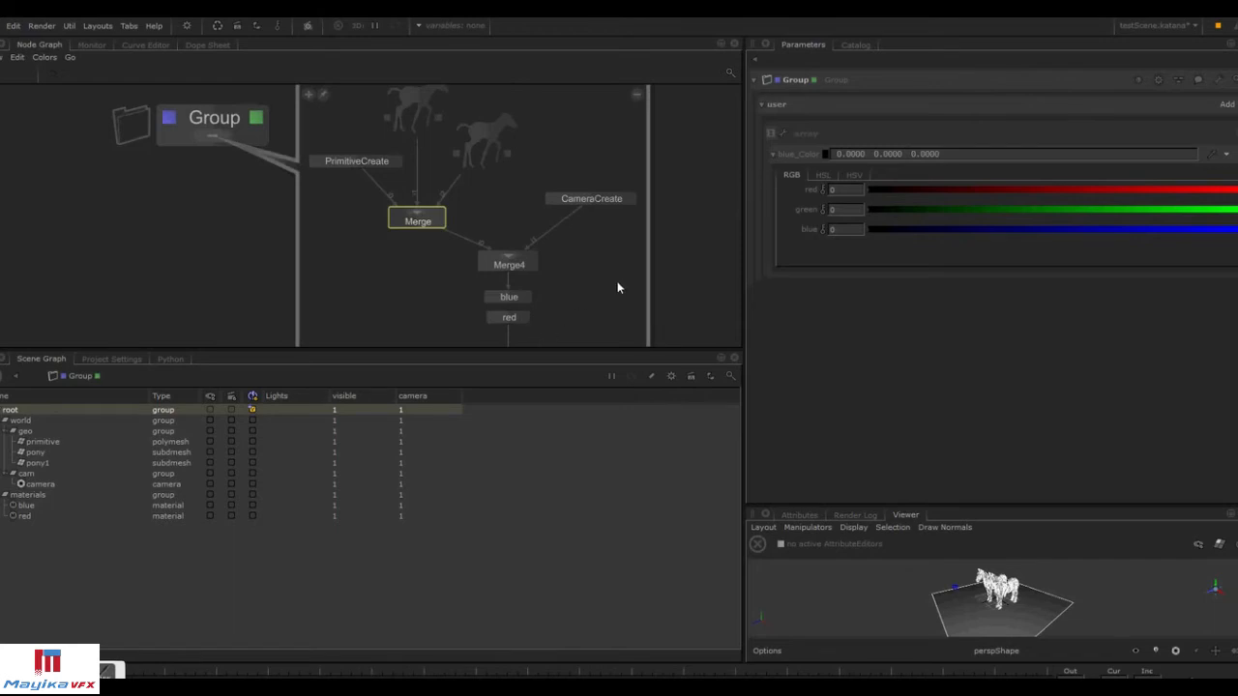
# Copy the blue_Color parameter and paste it as an expression into the blue material's Diffuse Color.
pyautogui.click(774, 155)
pyautogui.rightClick(787, 153)
pyautogui.click(812, 164)
pyautogui.click(527, 299)
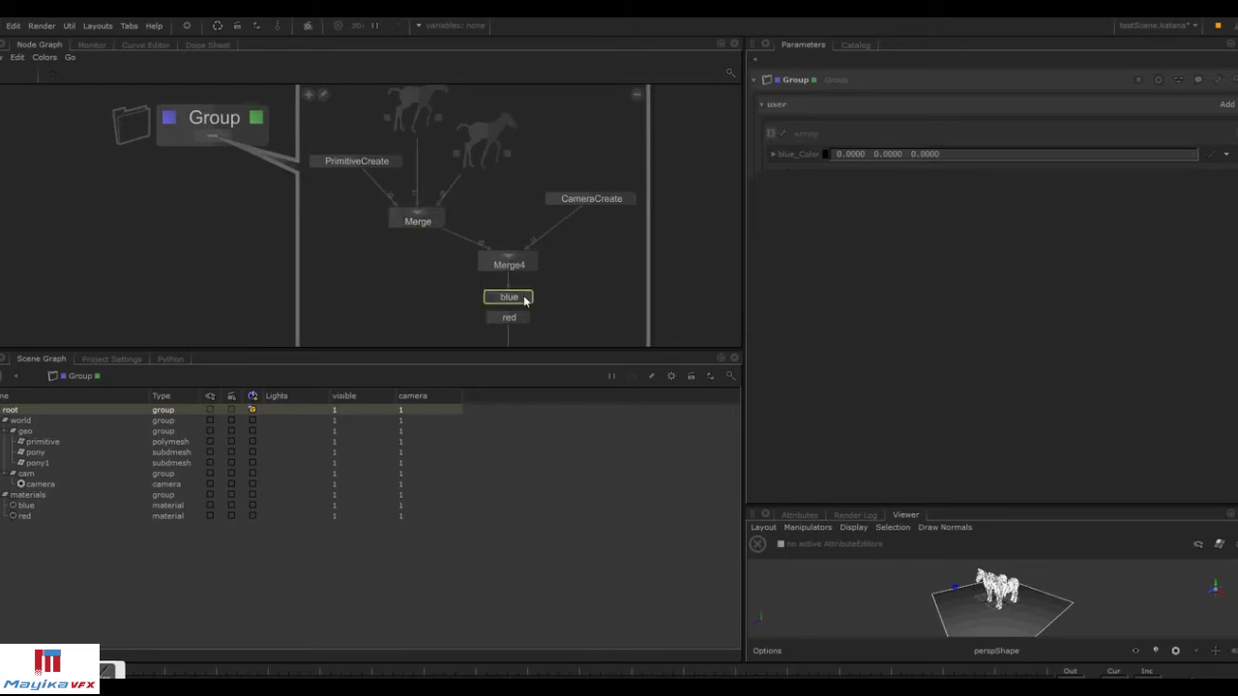
pyautogui.rightClick(834, 283)
pyautogui.moveTo(859, 302)
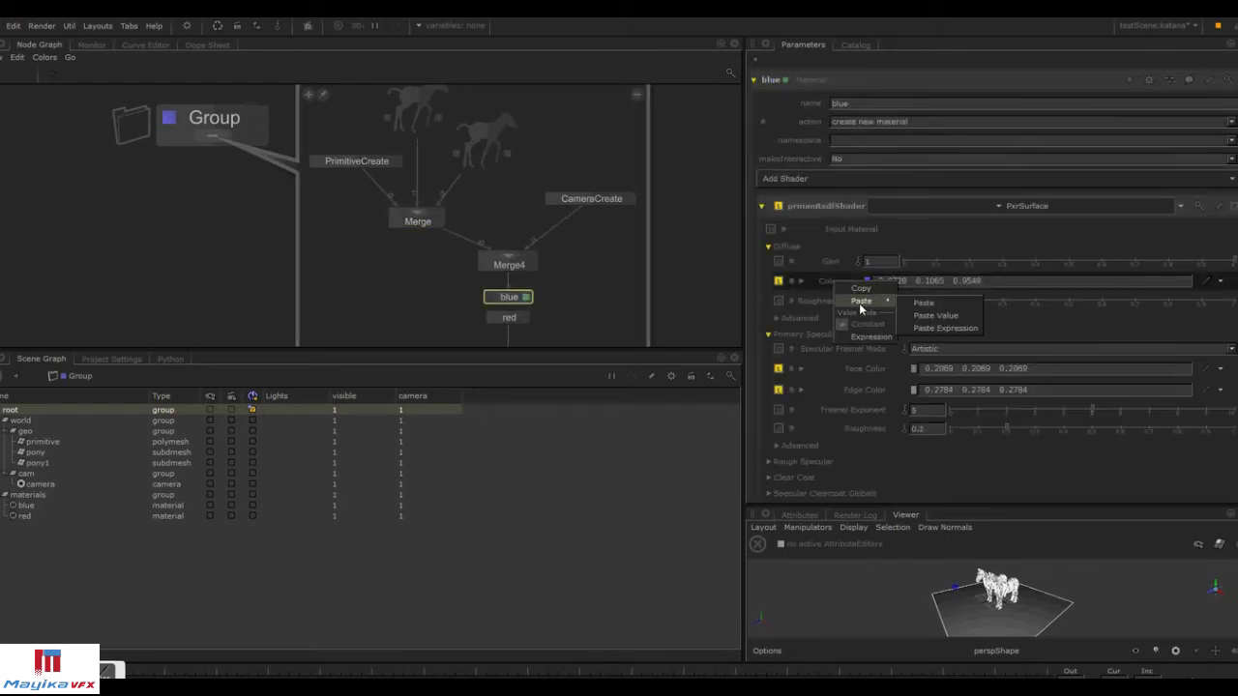
pyautogui.click(974, 330)
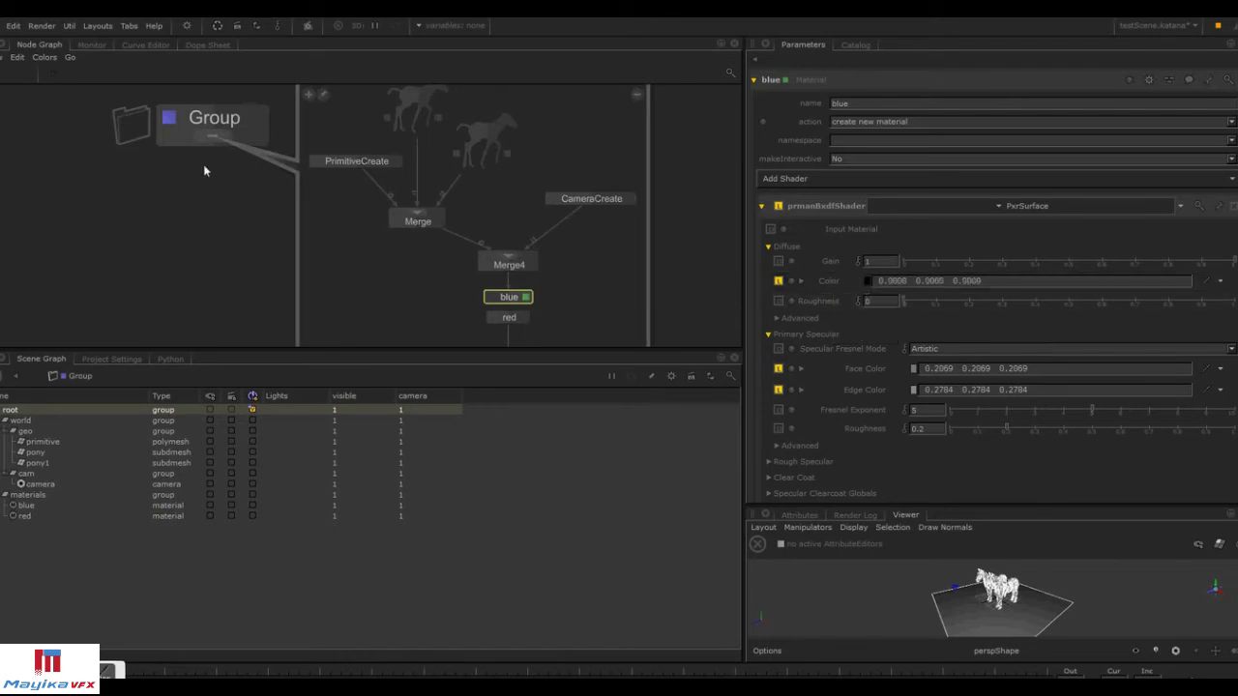
# Set blue_Color's red component to 1 and check the blue material's Diffuse Color.
pyautogui.click(259, 119)
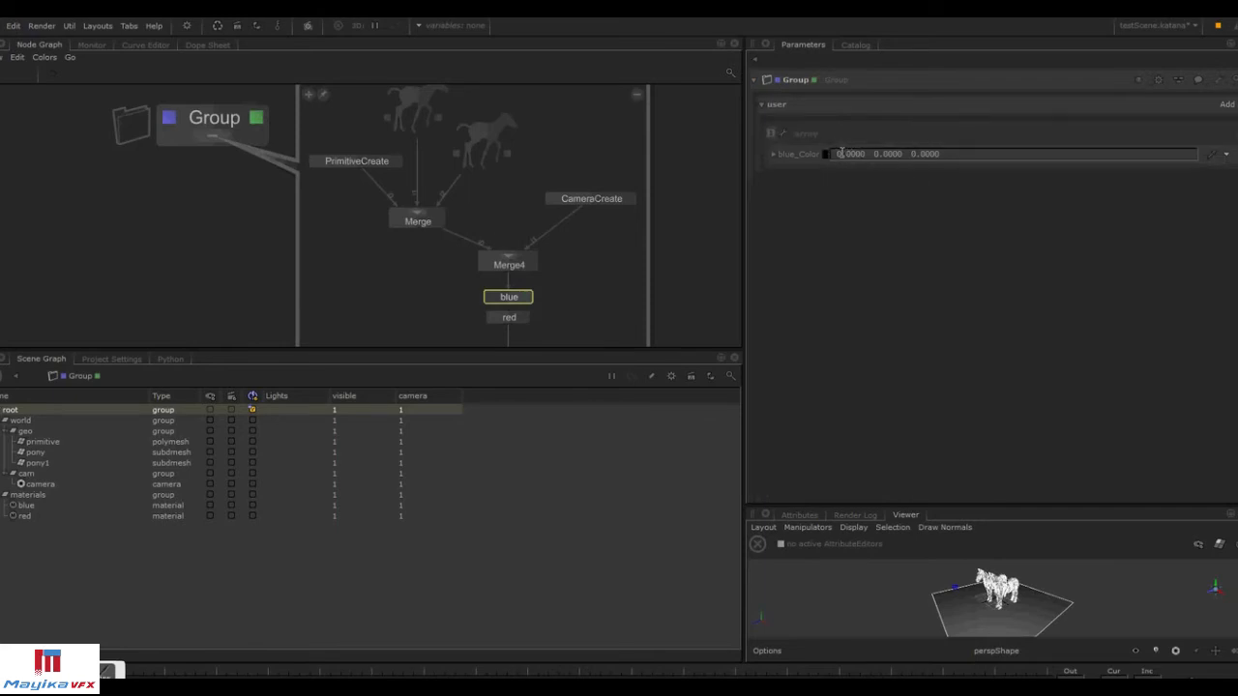
pyautogui.write('1')
pyautogui.press('Return')
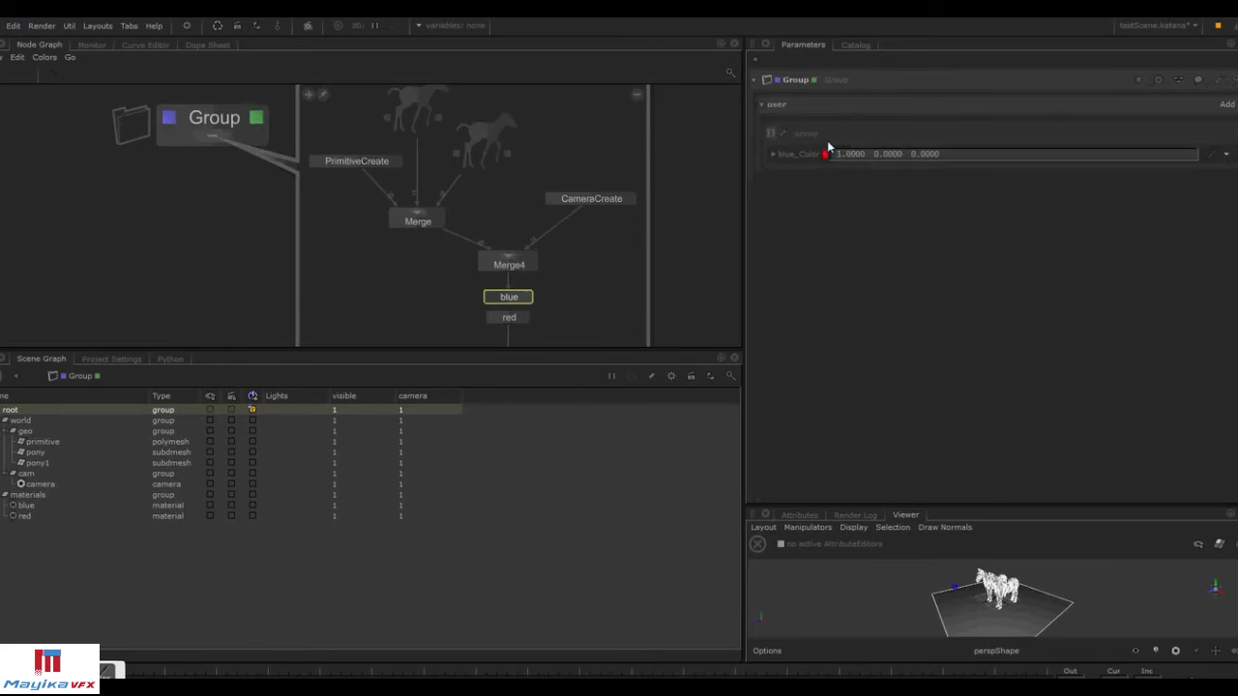
pyautogui.click(526, 297)
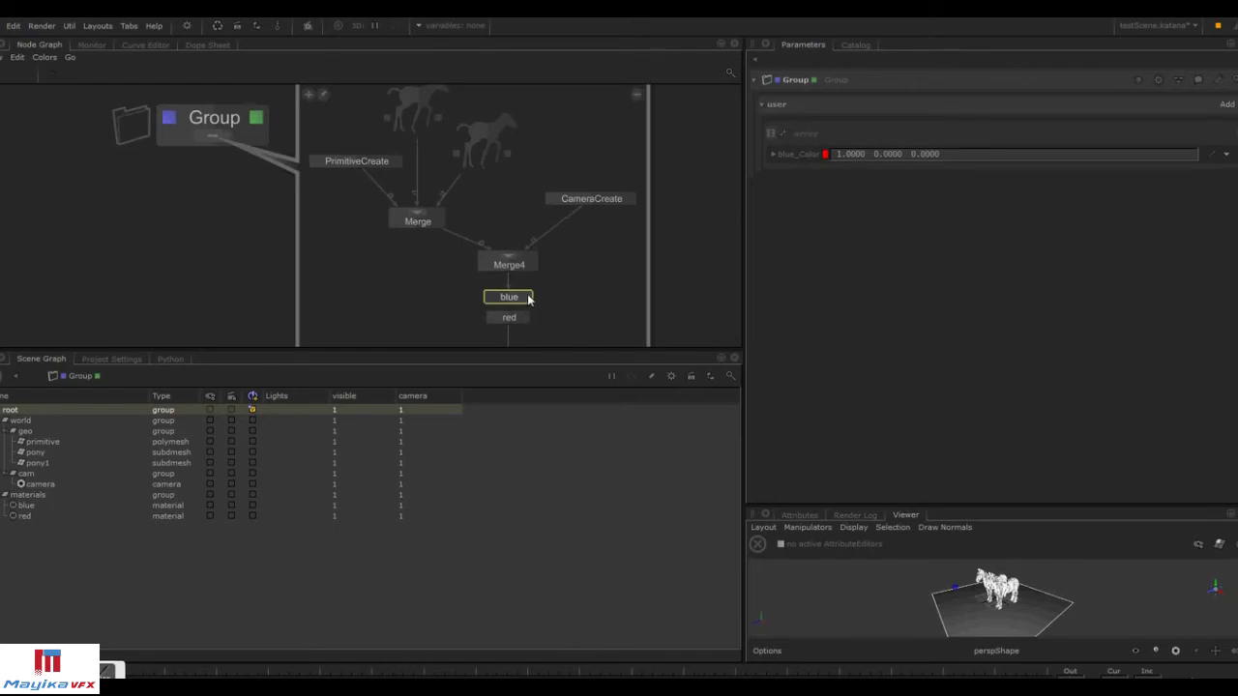
# Pick a green colour for blue_Color in the color picker.
pyautogui.click(256, 117)
pyautogui.click(825, 153)
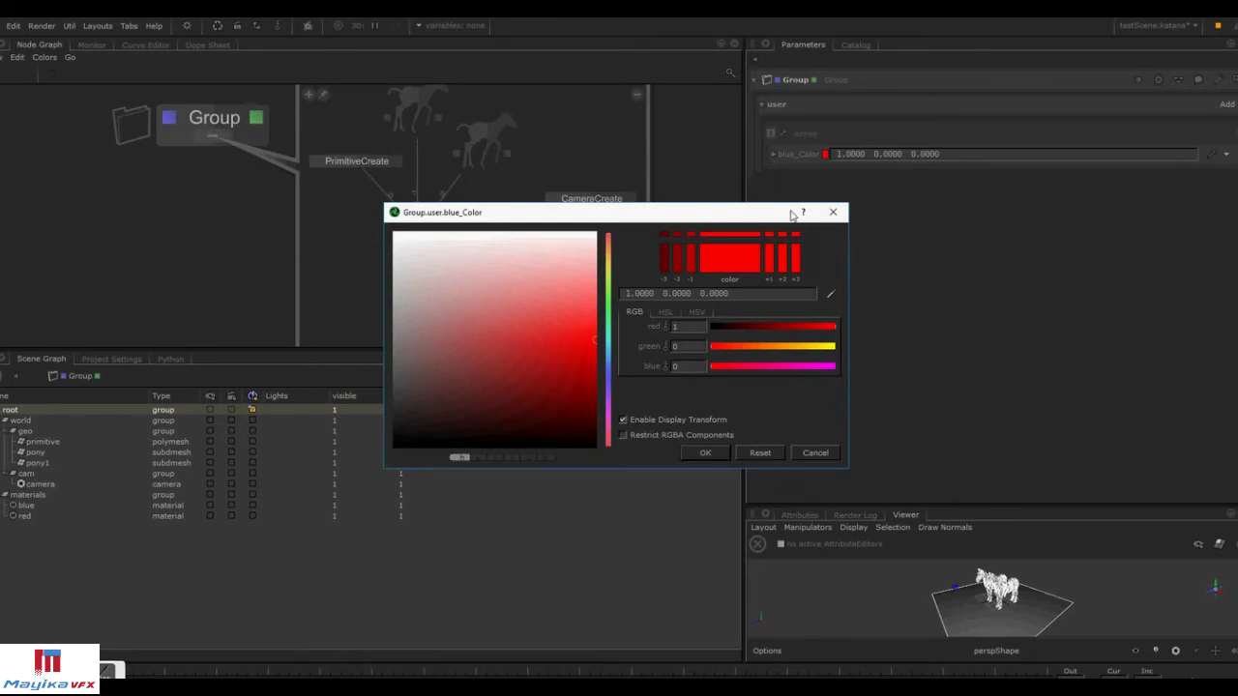
pyautogui.moveTo(610, 372); pyautogui.dragTo(610, 295)
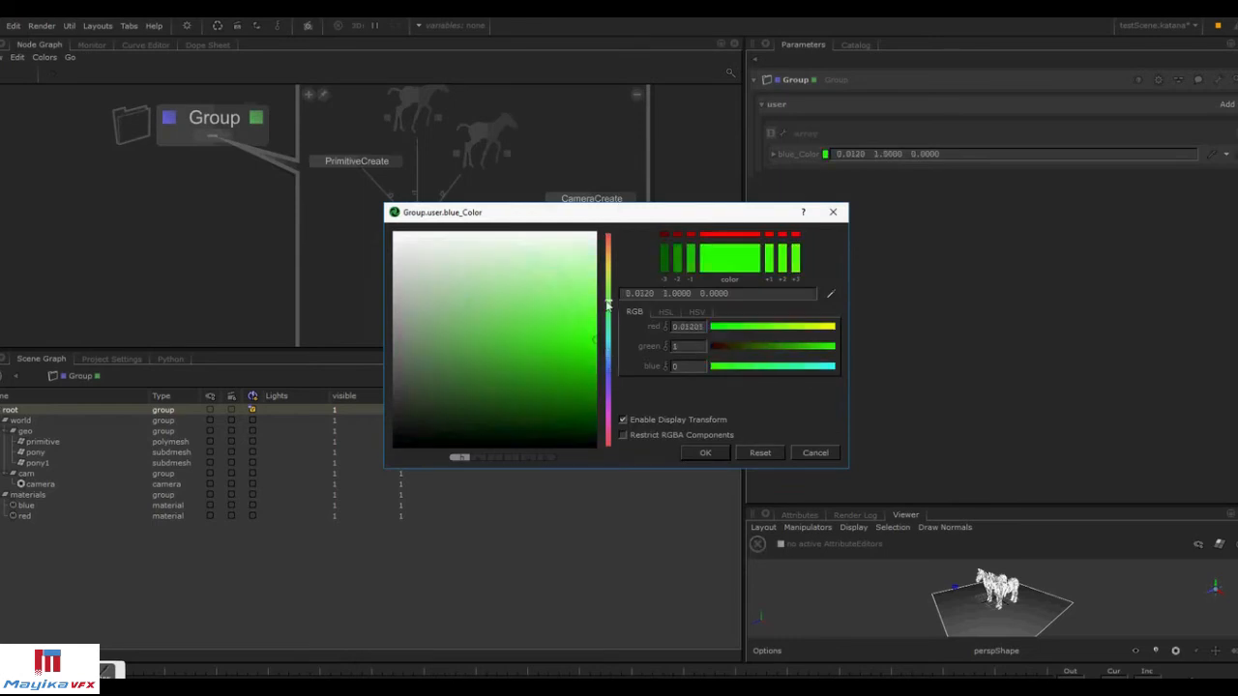
pyautogui.click(706, 453)
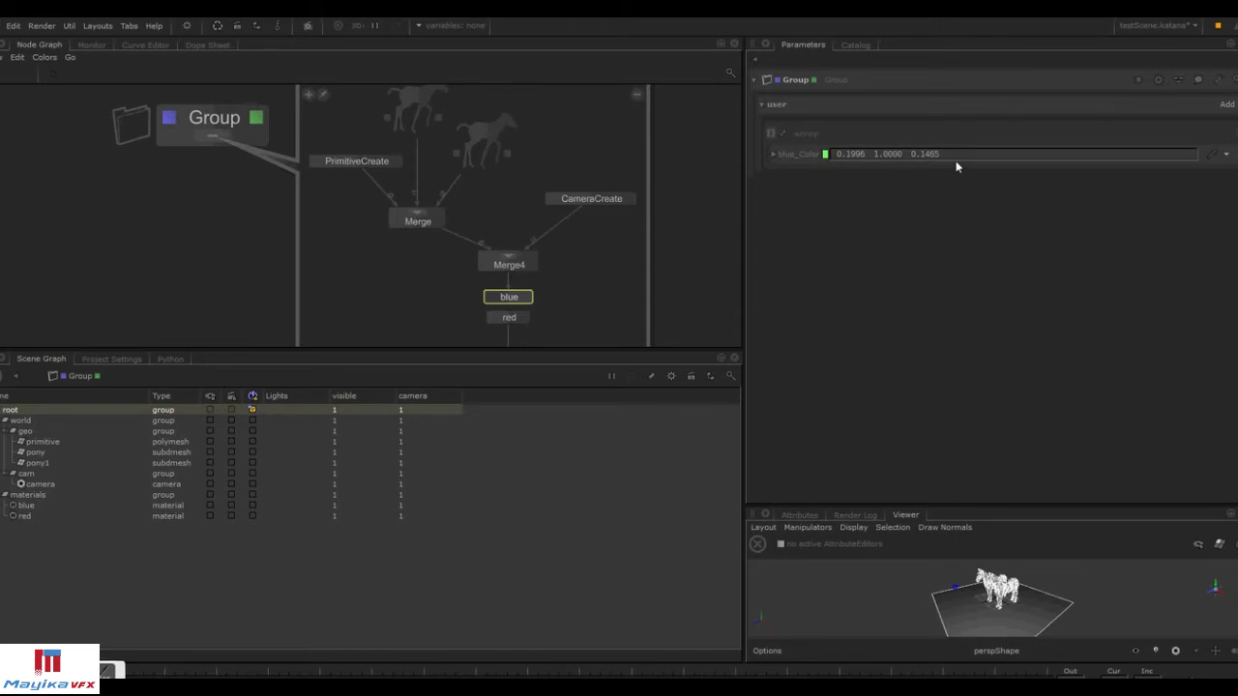
# Finish editing the Group's user parameters, then collapse and reposition the Group node.
pyautogui.click(1220, 80)
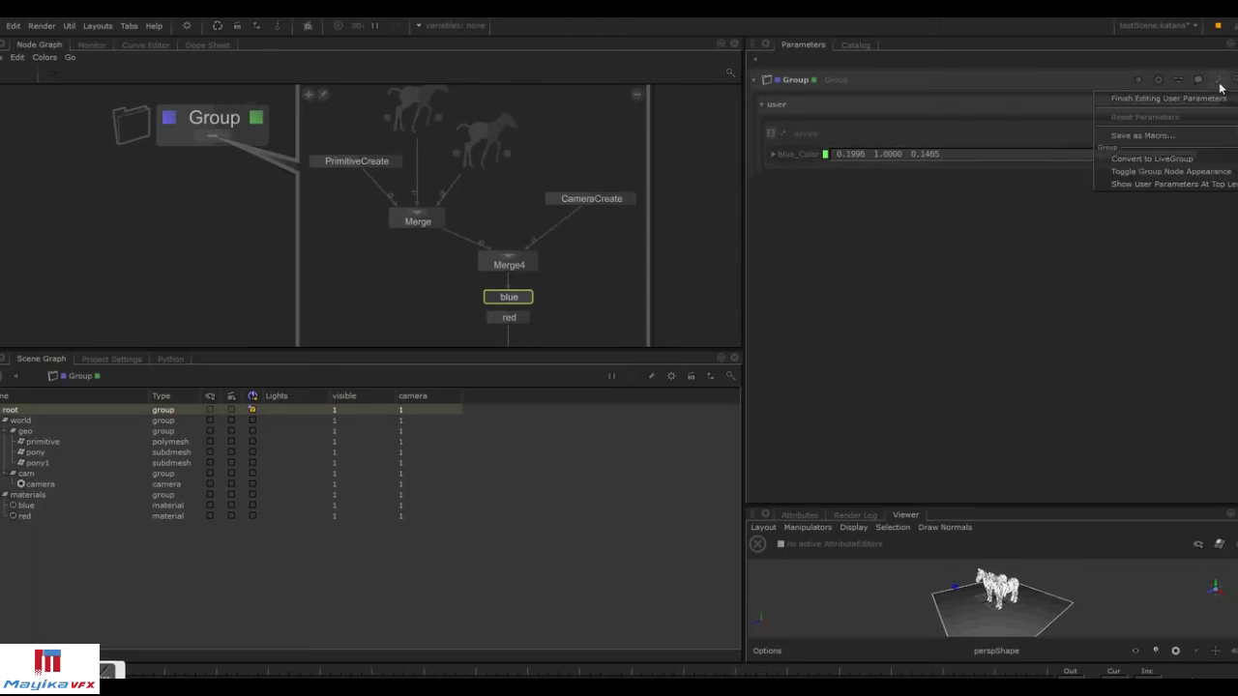
pyautogui.click(1209, 99)
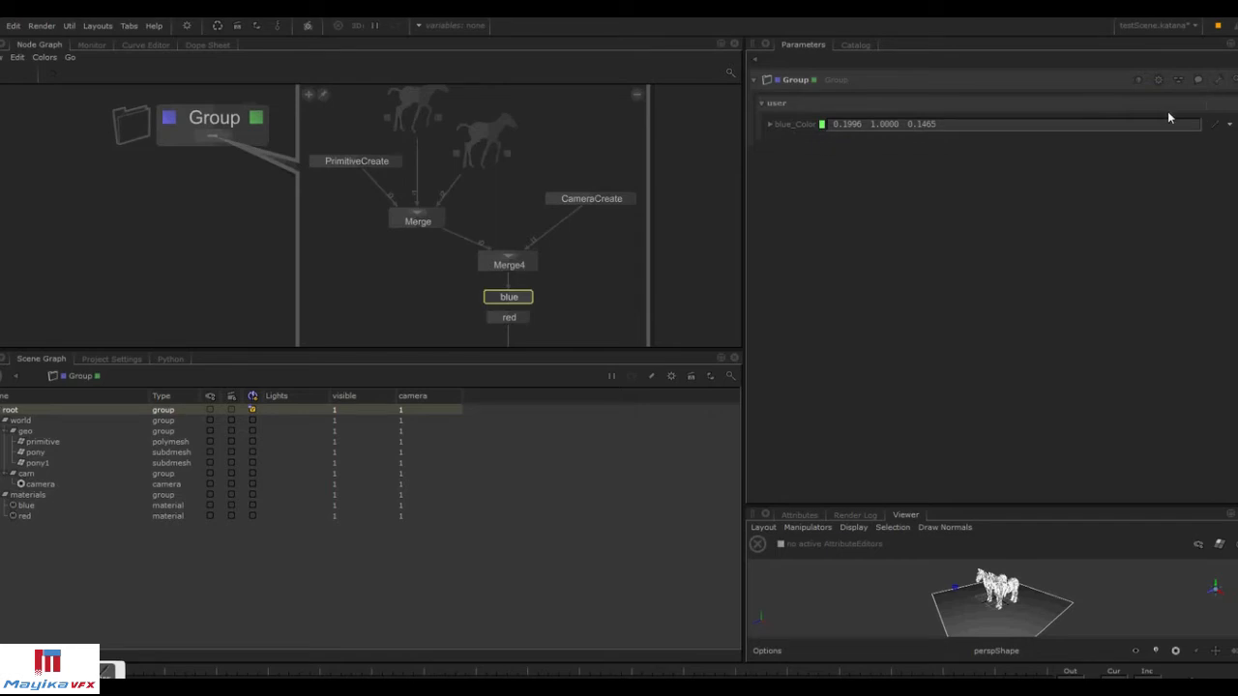
pyautogui.click(637, 94)
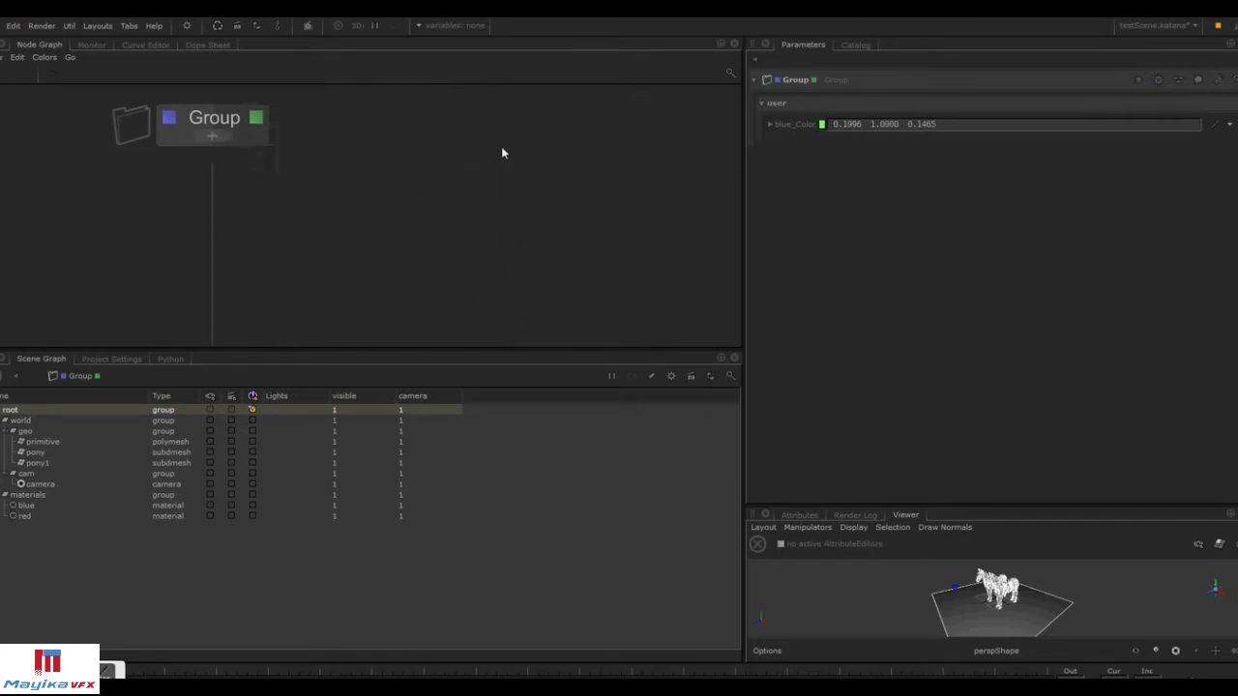
pyautogui.moveTo(245, 134); pyautogui.dragTo(339, 165, button='middle')
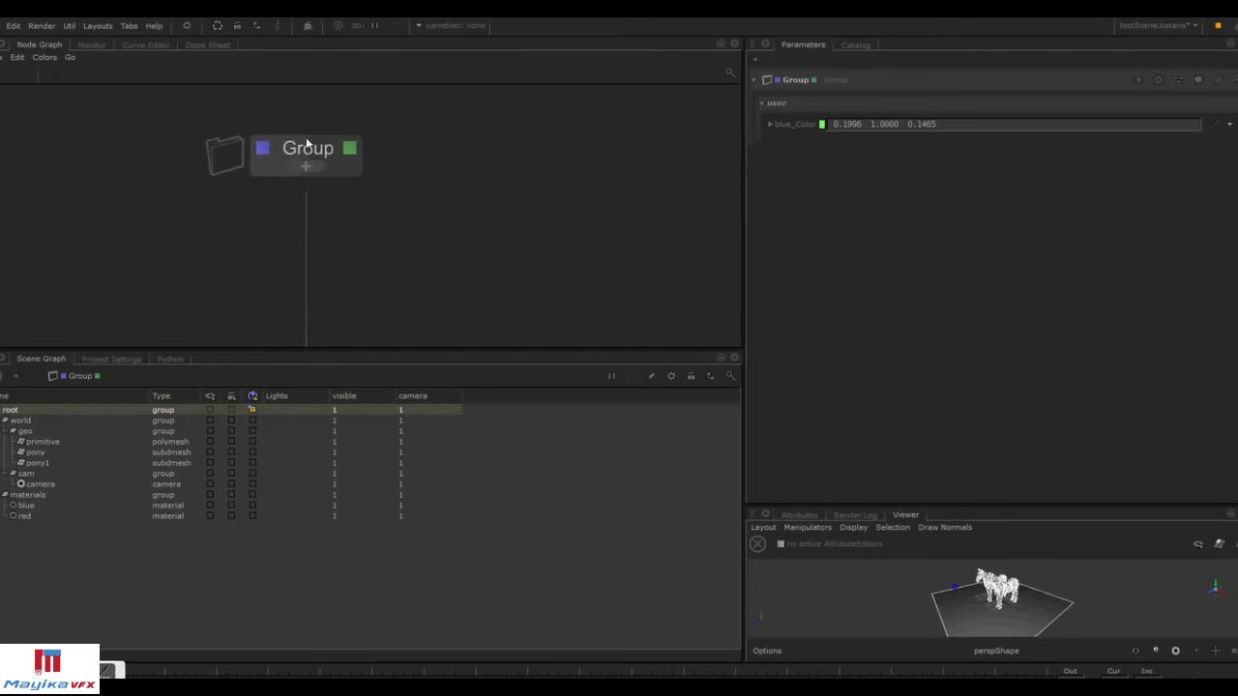
pyautogui.moveTo(332, 155); pyautogui.dragTo(345, 152)
# Save the Group as a macro in the Macros folder, overwriting TestScene.macro.
pyautogui.click(1219, 79)
pyautogui.click(1199, 136)
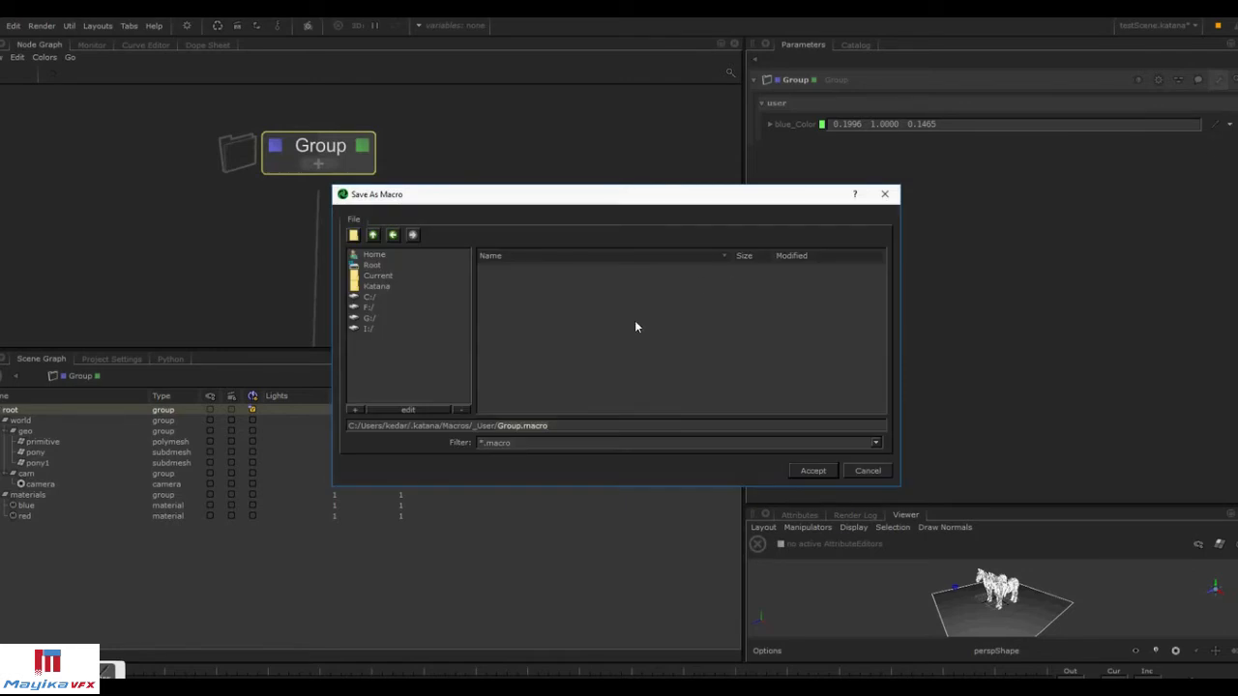
pyautogui.click(376, 236)
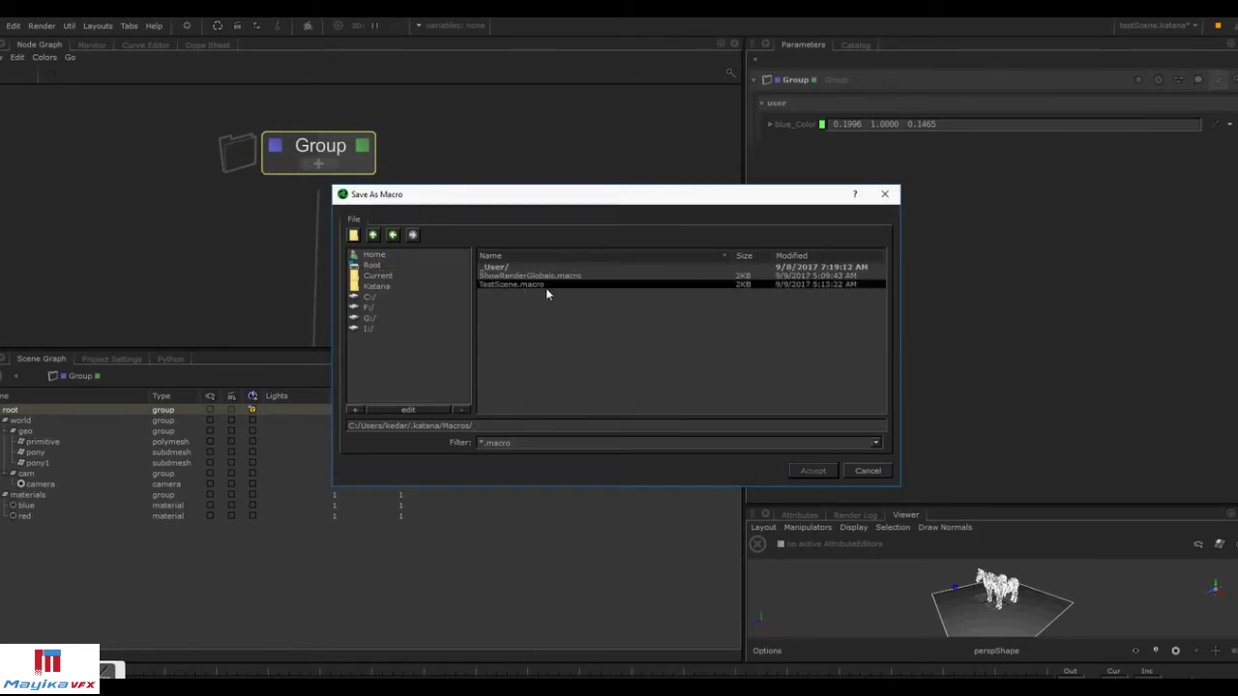
pyautogui.click(524, 283)
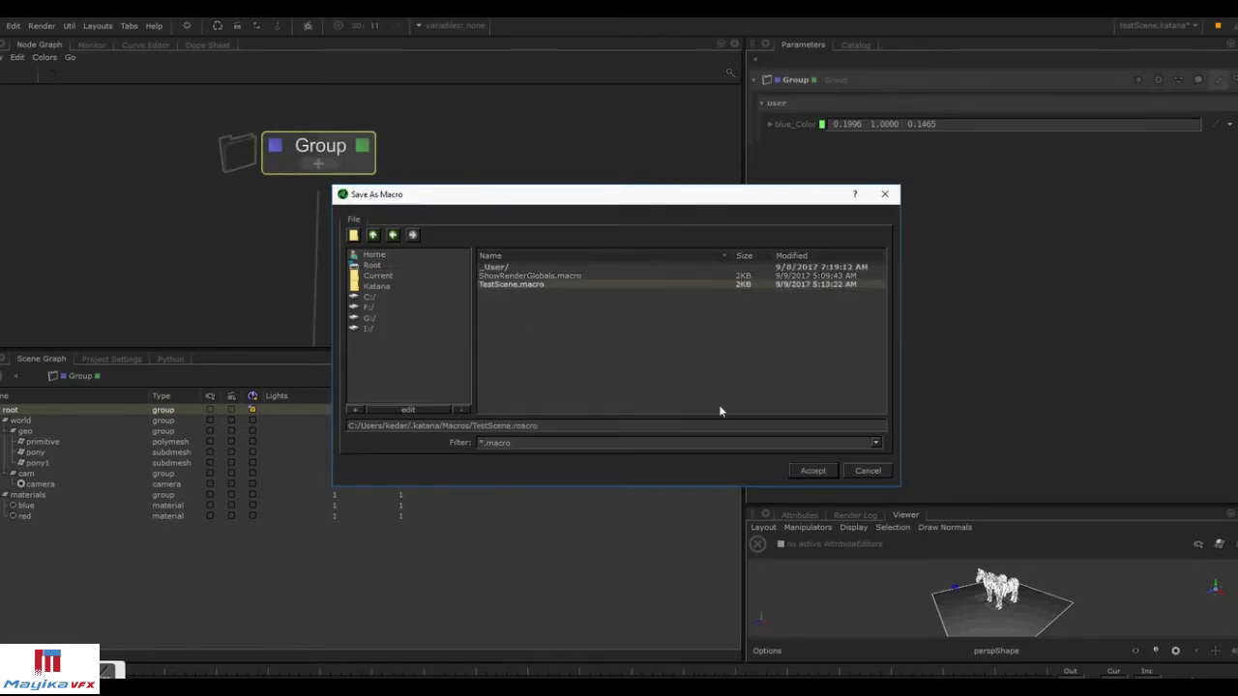
pyautogui.click(812, 470)
# Create a TestScene macro node, inspect its user parameters, and delete it again.
pyautogui.press('Tab')
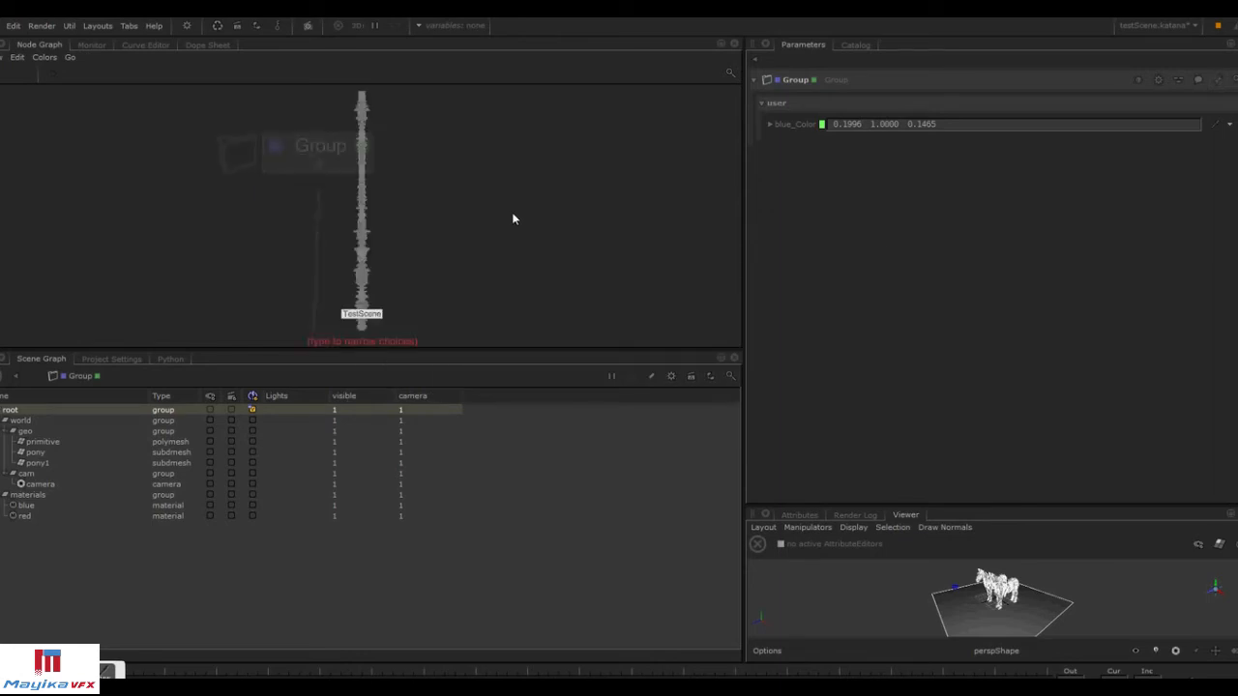
pyautogui.press('Return')
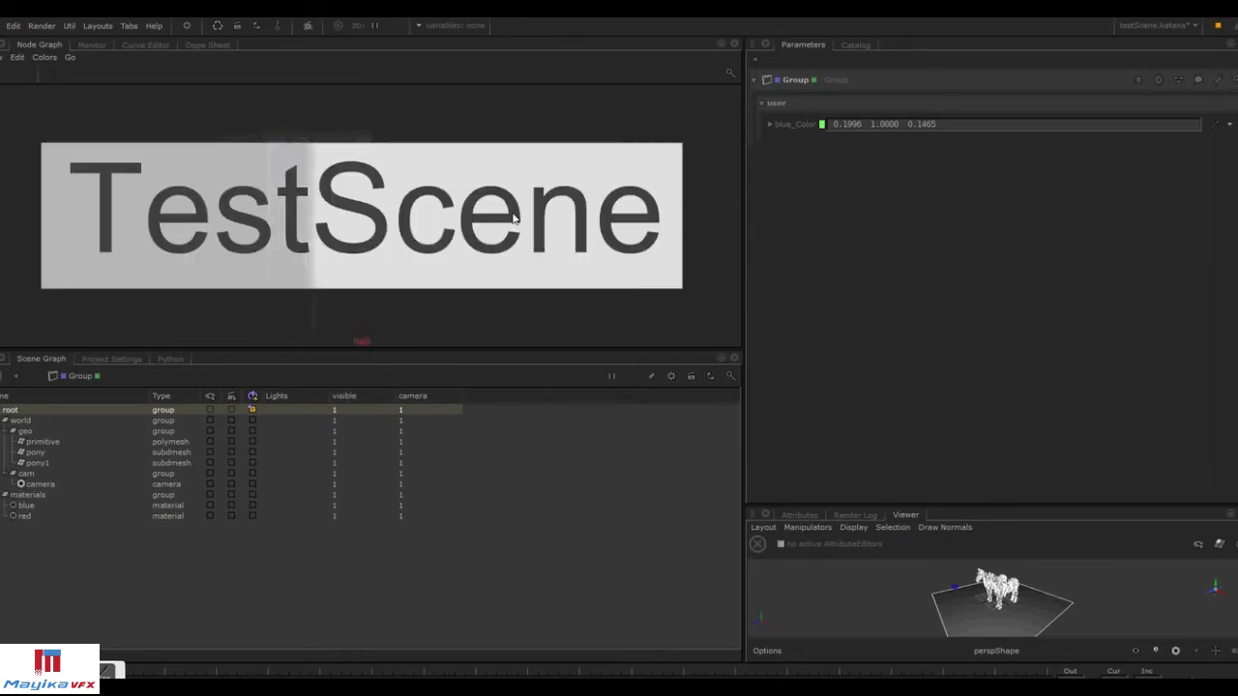
pyautogui.click(549, 192)
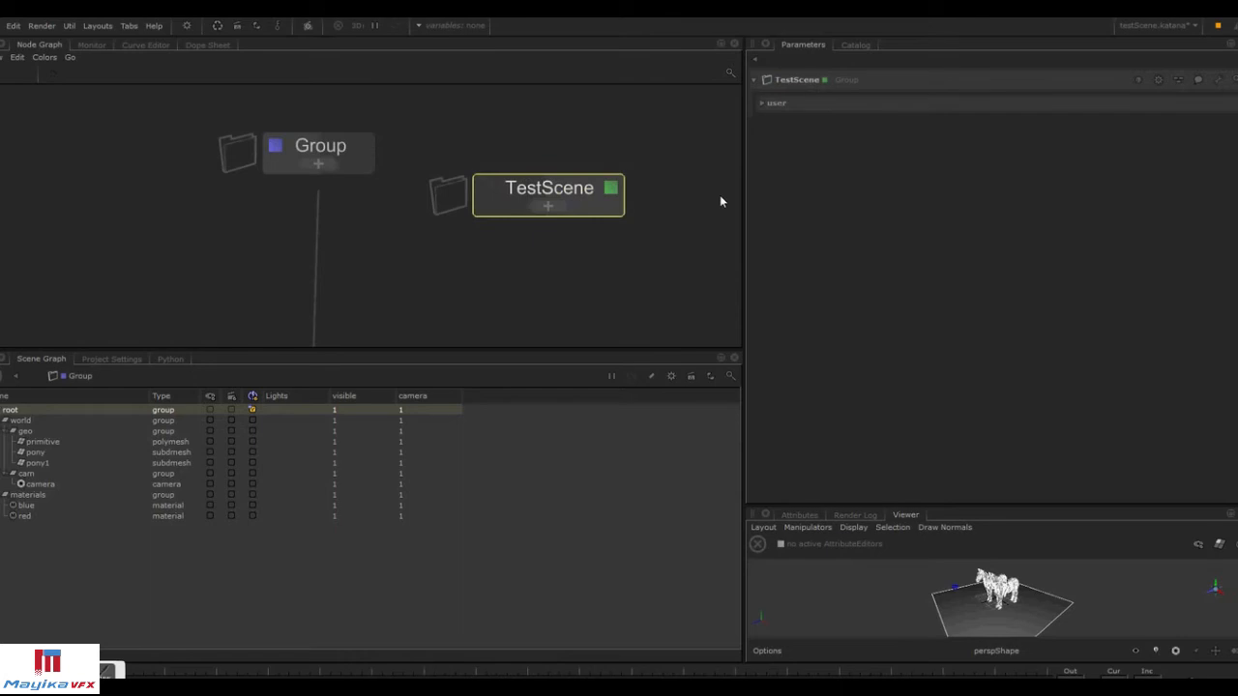
pyautogui.click(772, 103)
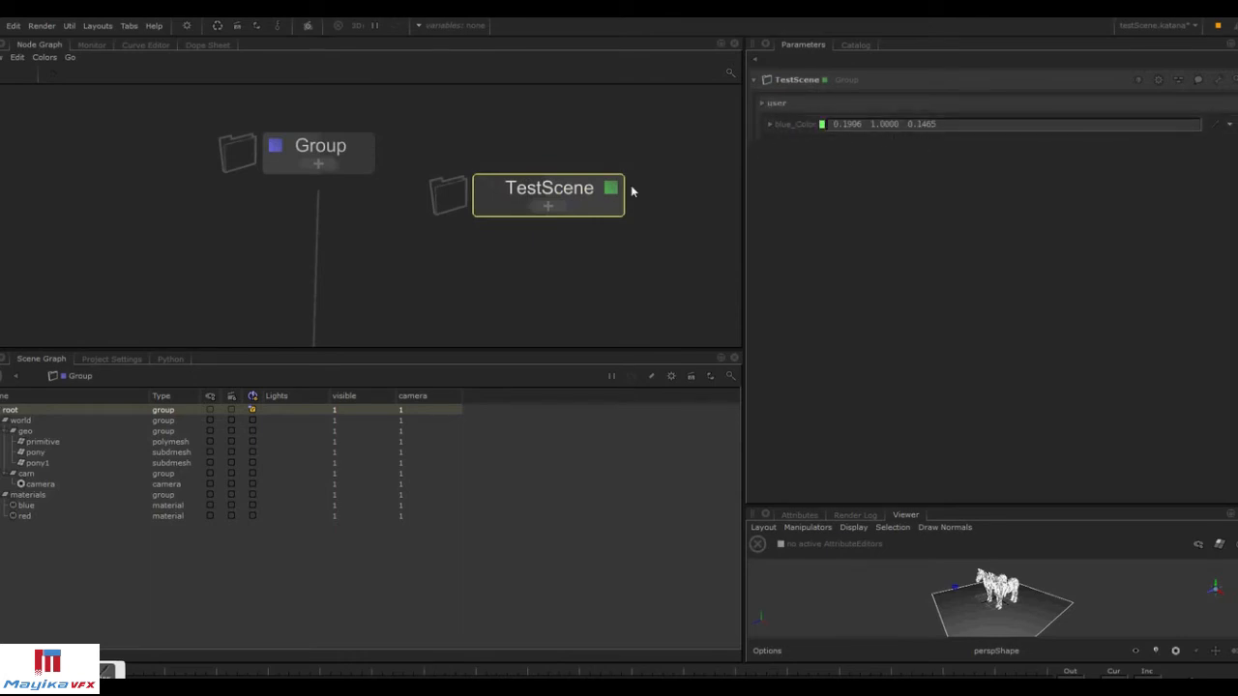
pyautogui.press('Delete')
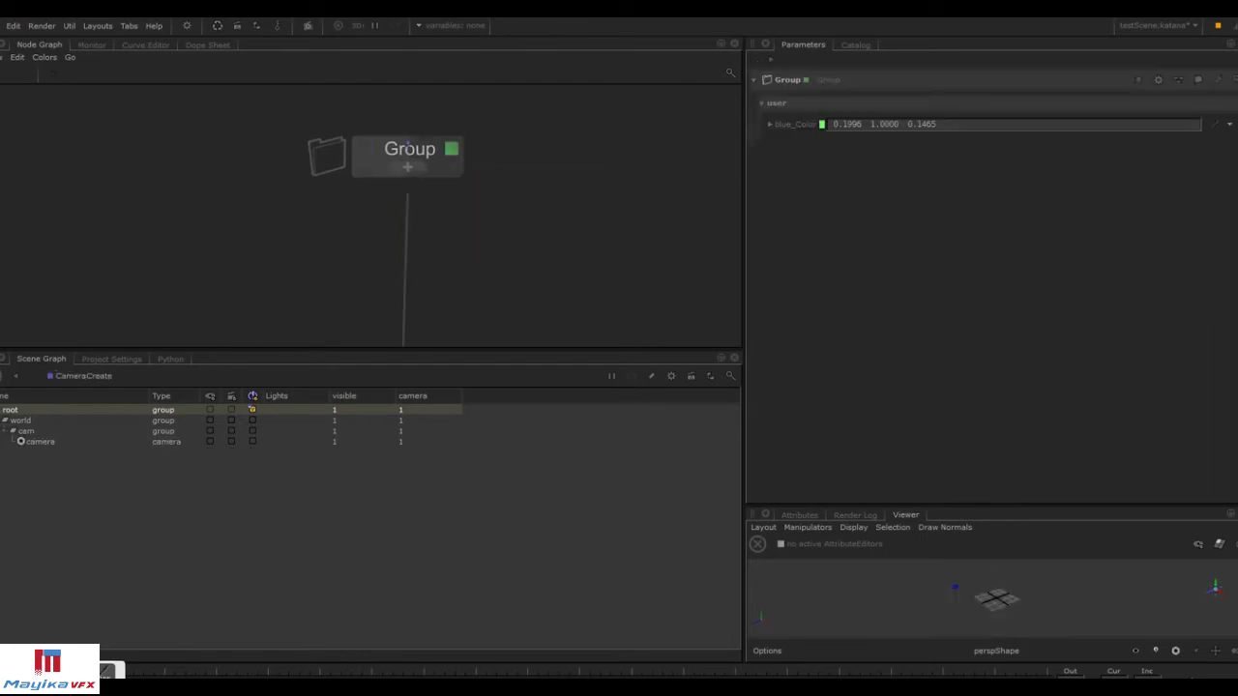
# Check the render in the Monitor, then select the Group node and move it slightly.
pyautogui.click(91, 44)
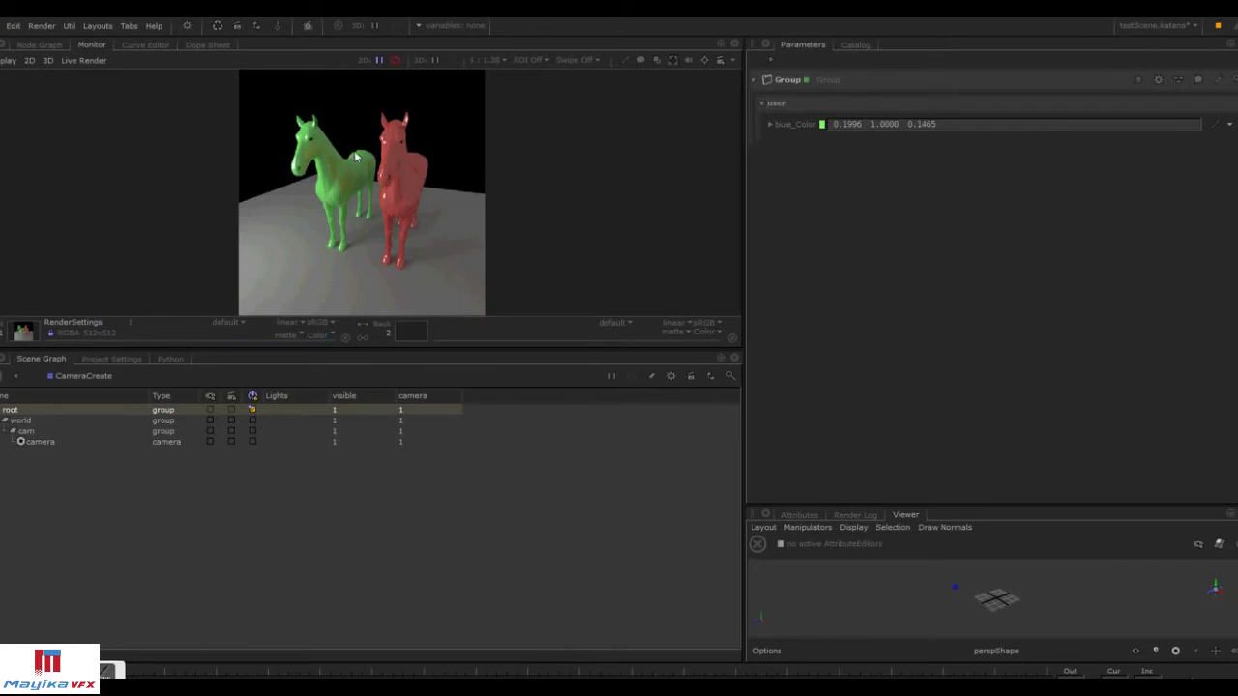
pyautogui.click(40, 45)
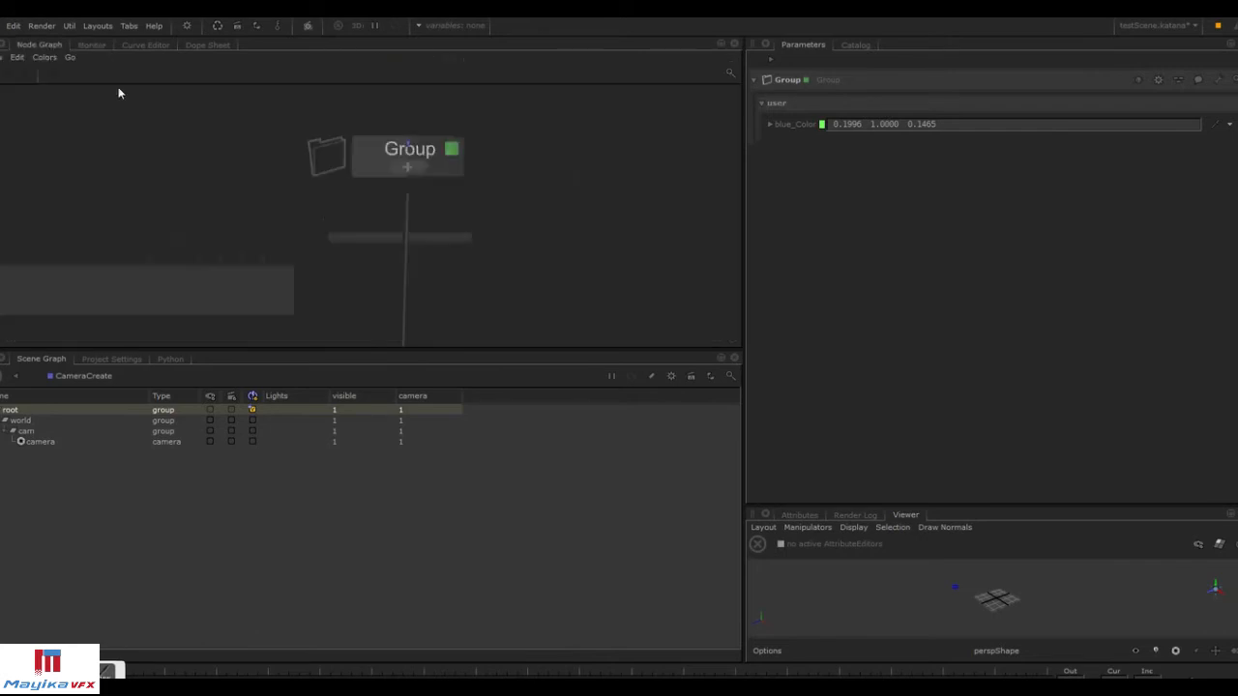
pyautogui.click(365, 151)
pyautogui.moveTo(452, 175); pyautogui.dragTo(412, 162, button='middle')
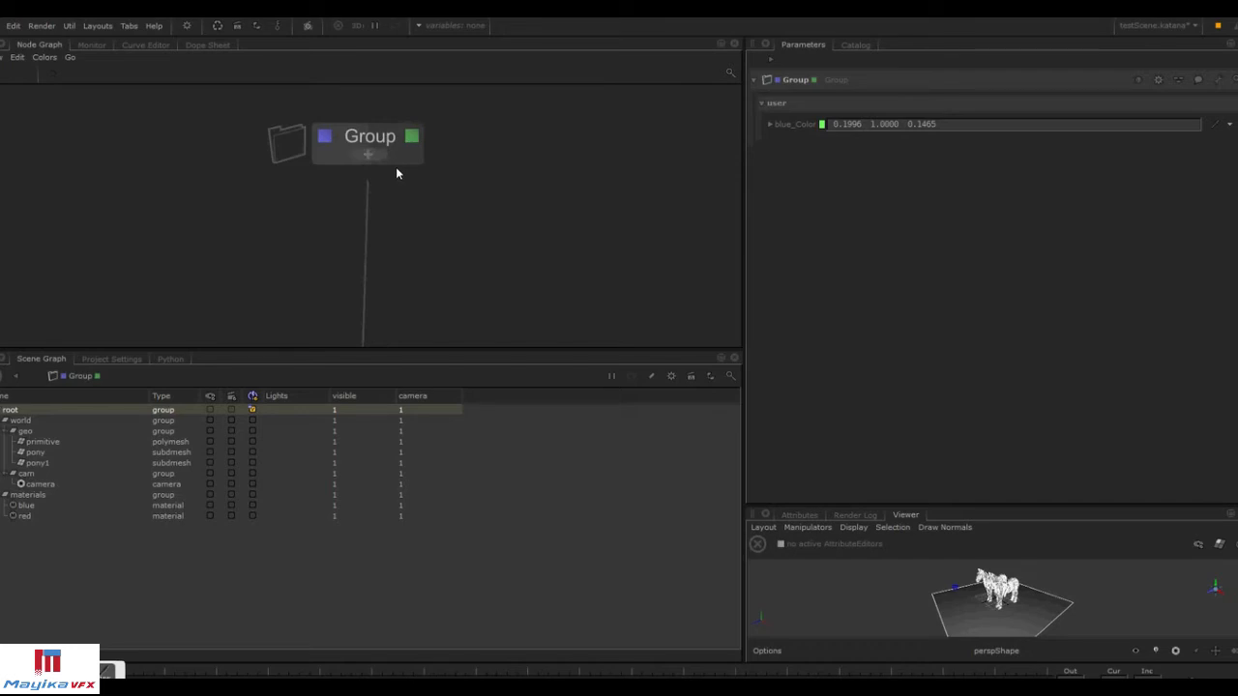
# Enable user-parameter editing on the Group, expand it and inspect the blue material's shader parameters.
pyautogui.click(1219, 79)
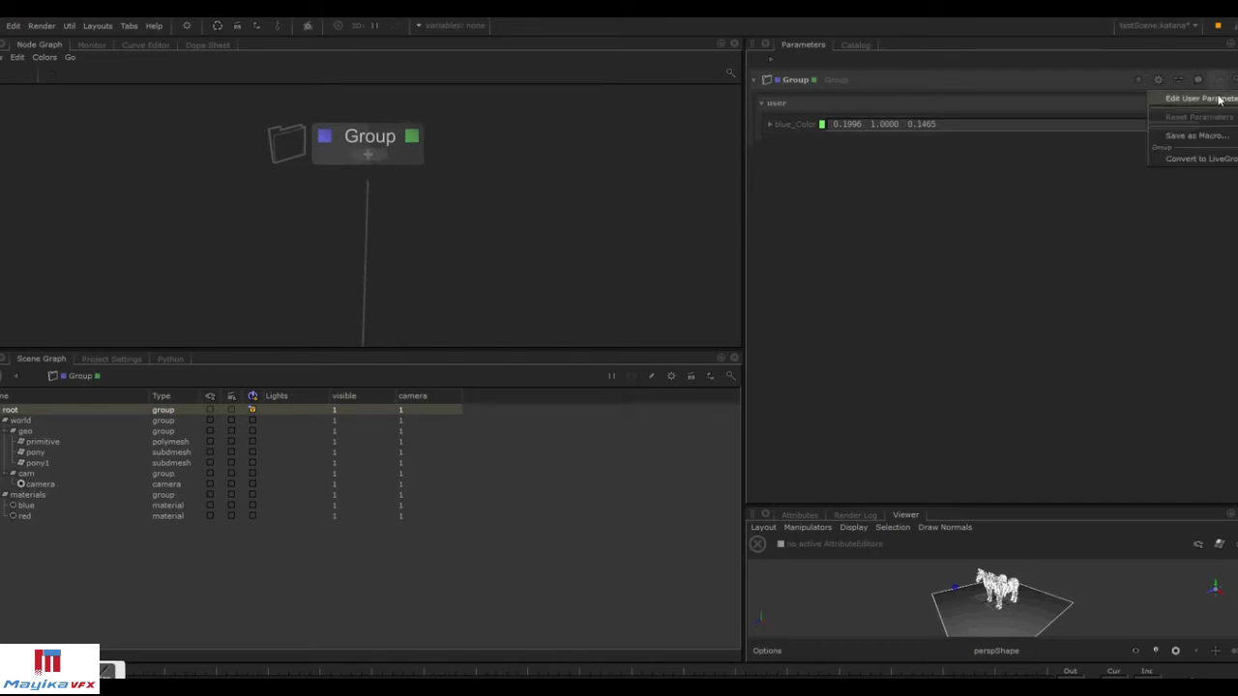
pyautogui.click(1204, 98)
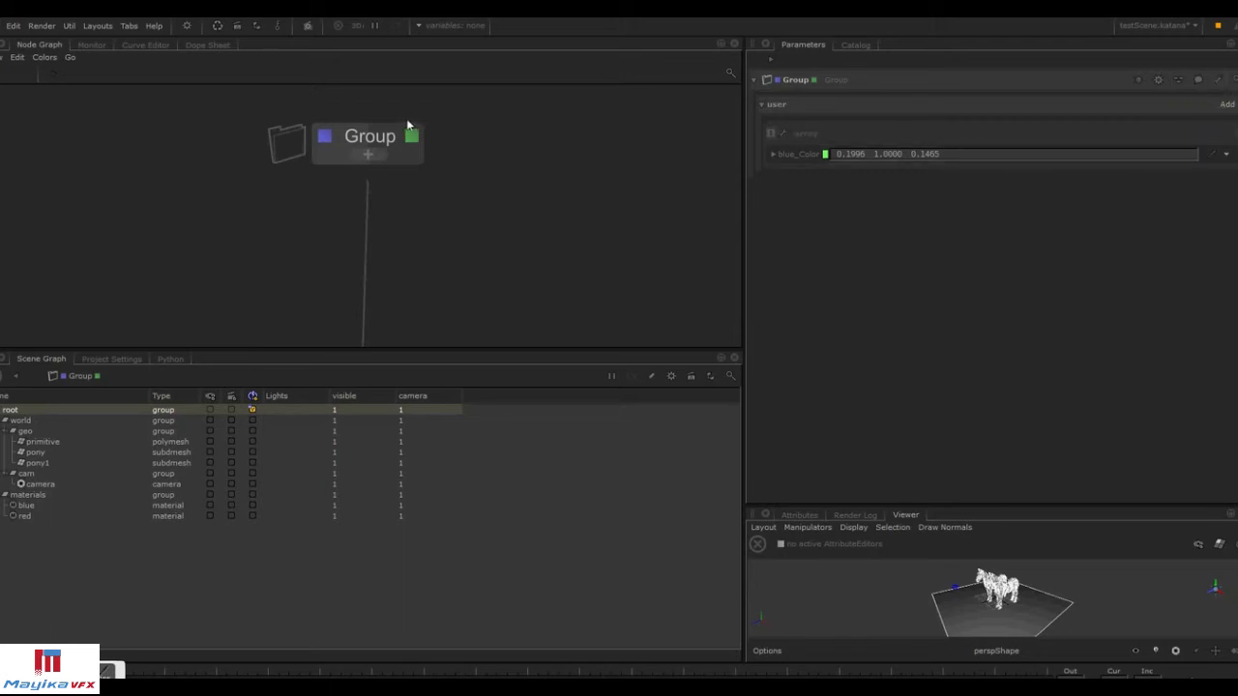
pyautogui.click(369, 153)
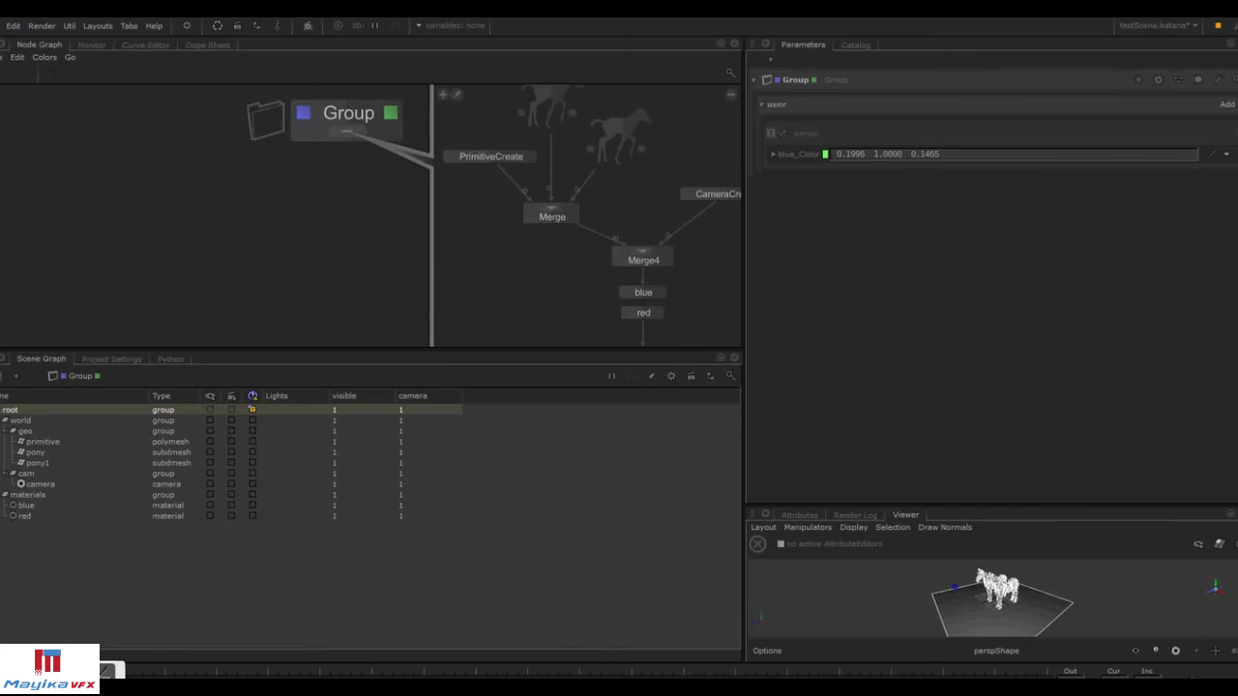
pyautogui.click(603, 244)
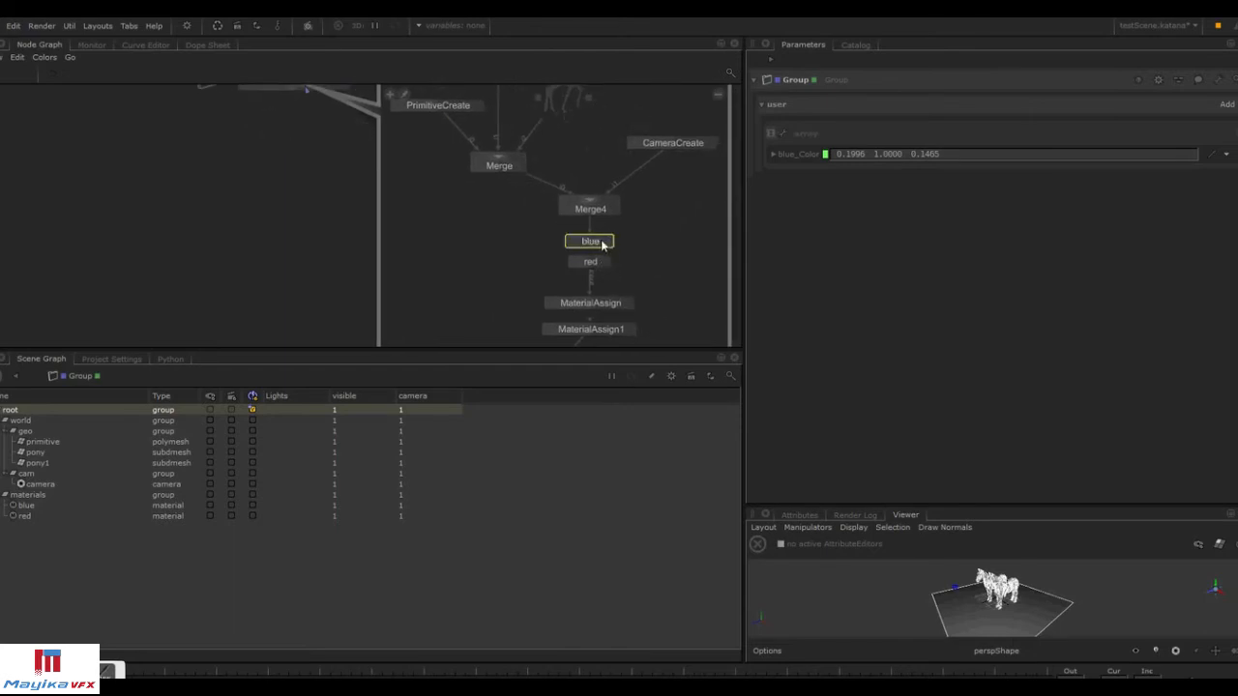
pyautogui.click(608, 242)
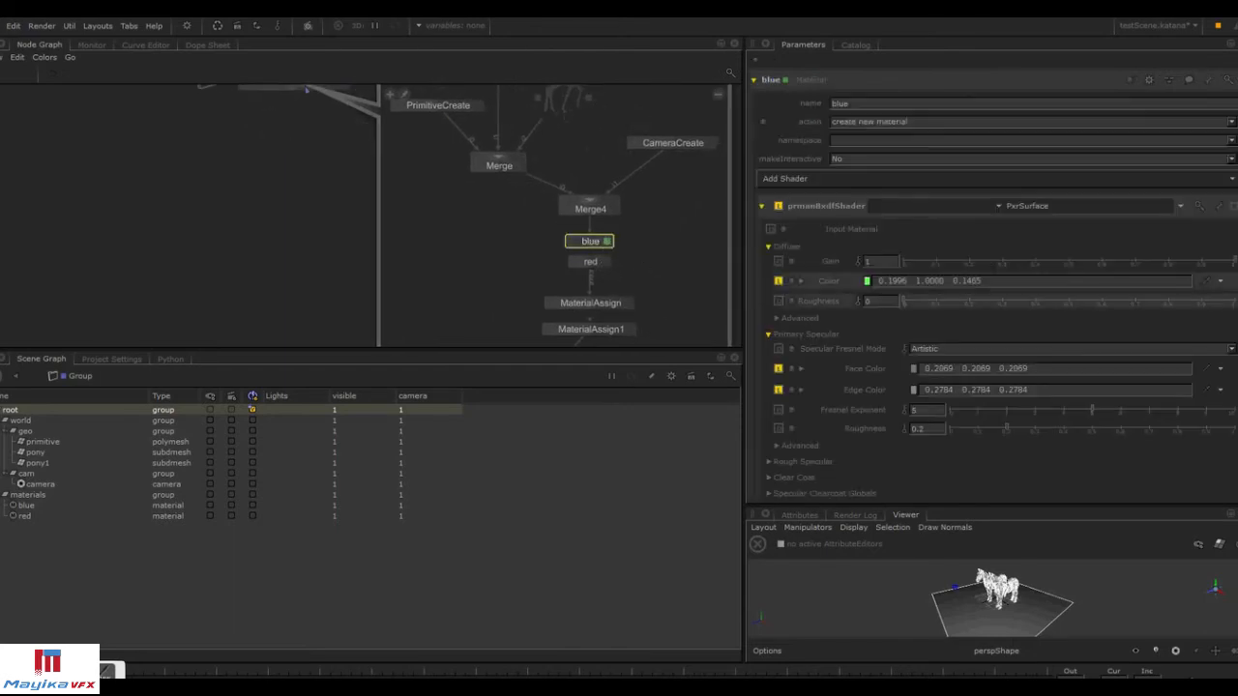
pyautogui.scroll(-6, 996, 291)
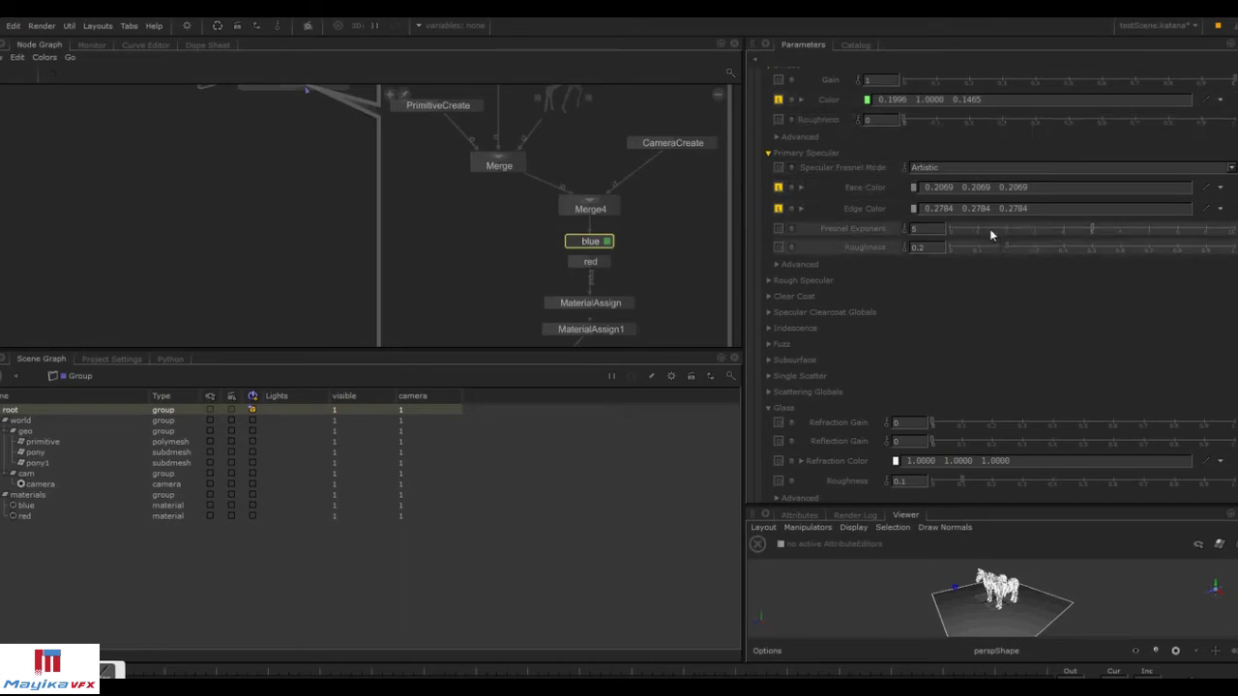
pyautogui.scroll(5, 923, 204)
pyautogui.moveTo(394, 146); pyautogui.dragTo(390, 191, button='middle')
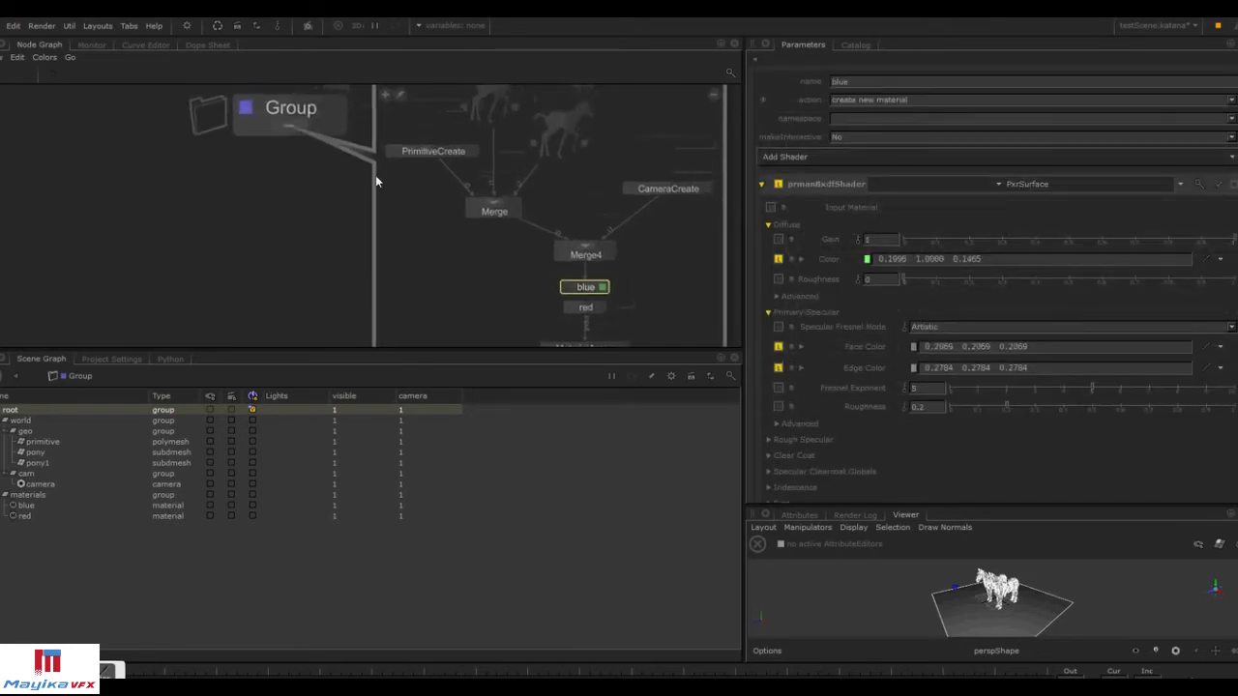
# Add a Number user parameter to the Group.
pyautogui.click(332, 107)
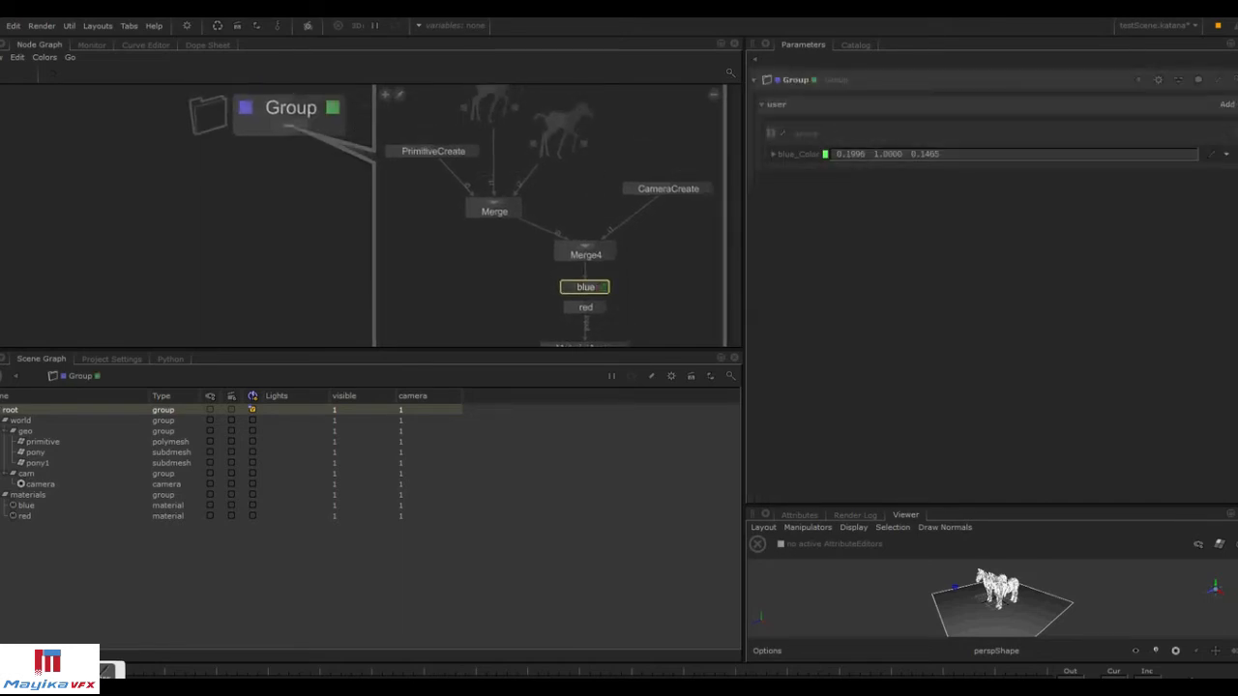
pyautogui.click(1226, 103)
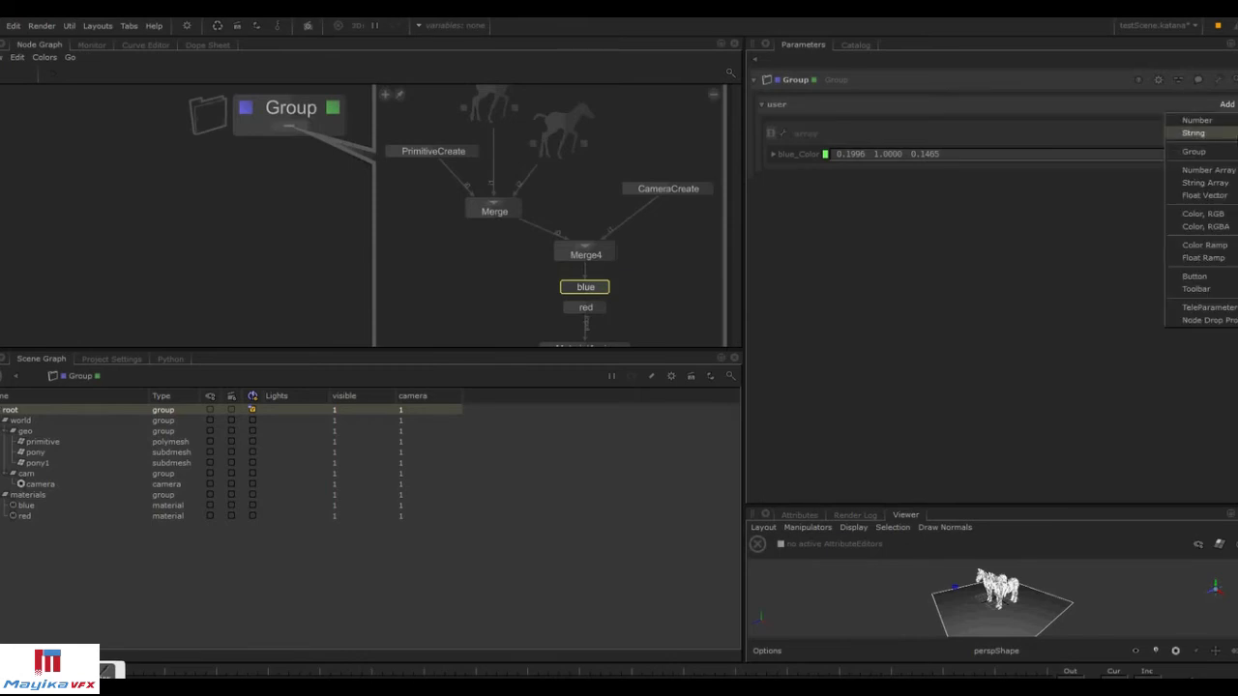
pyautogui.click(1236, 126)
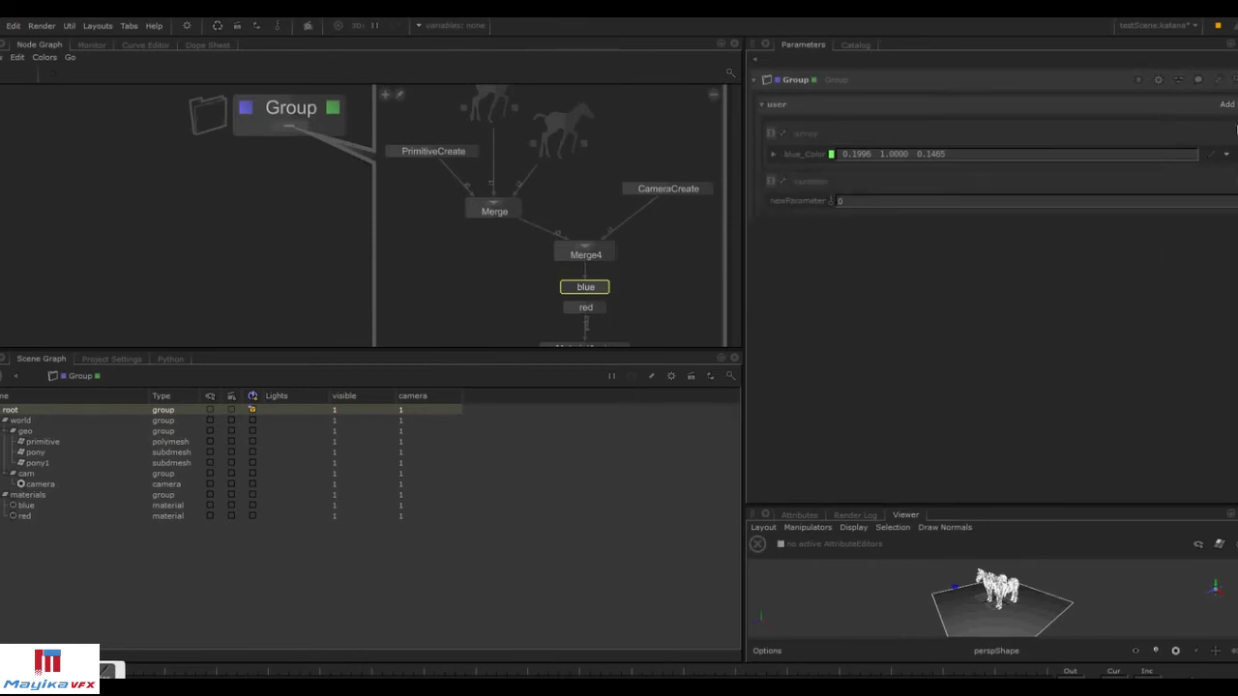
# Rename the Group's new Number parameter to blue_roughness.
pyautogui.click(603, 287)
pyautogui.click(870, 301)
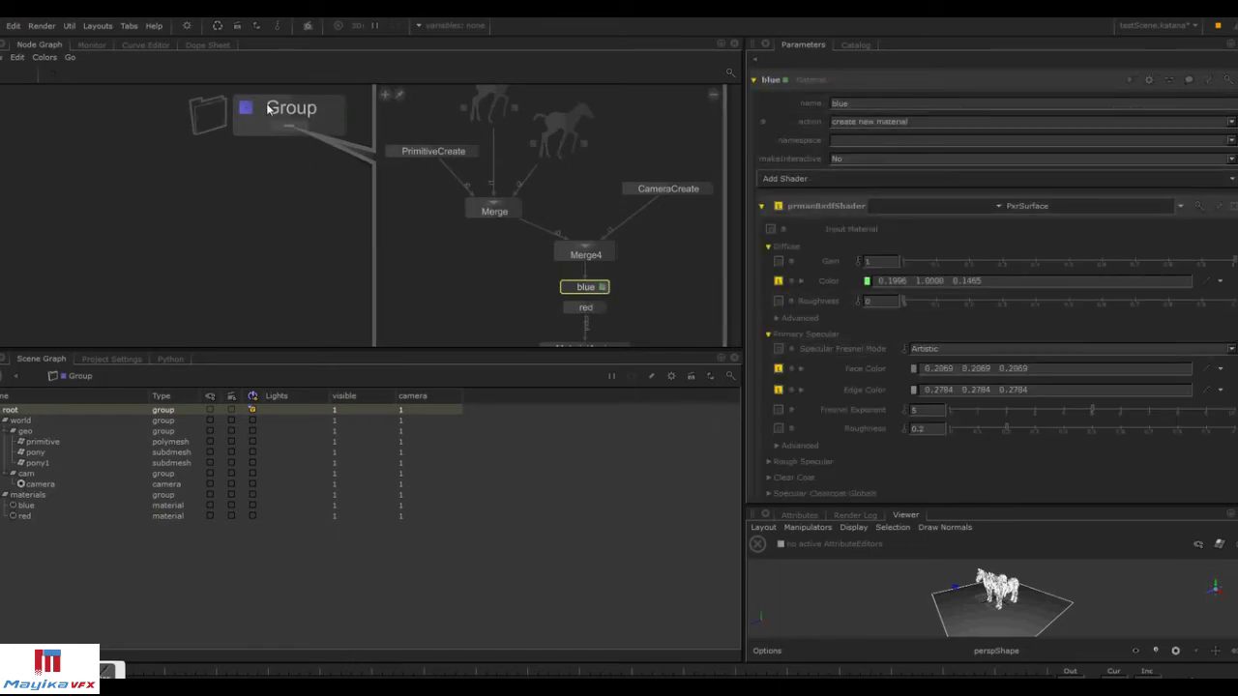
pyautogui.click(332, 107)
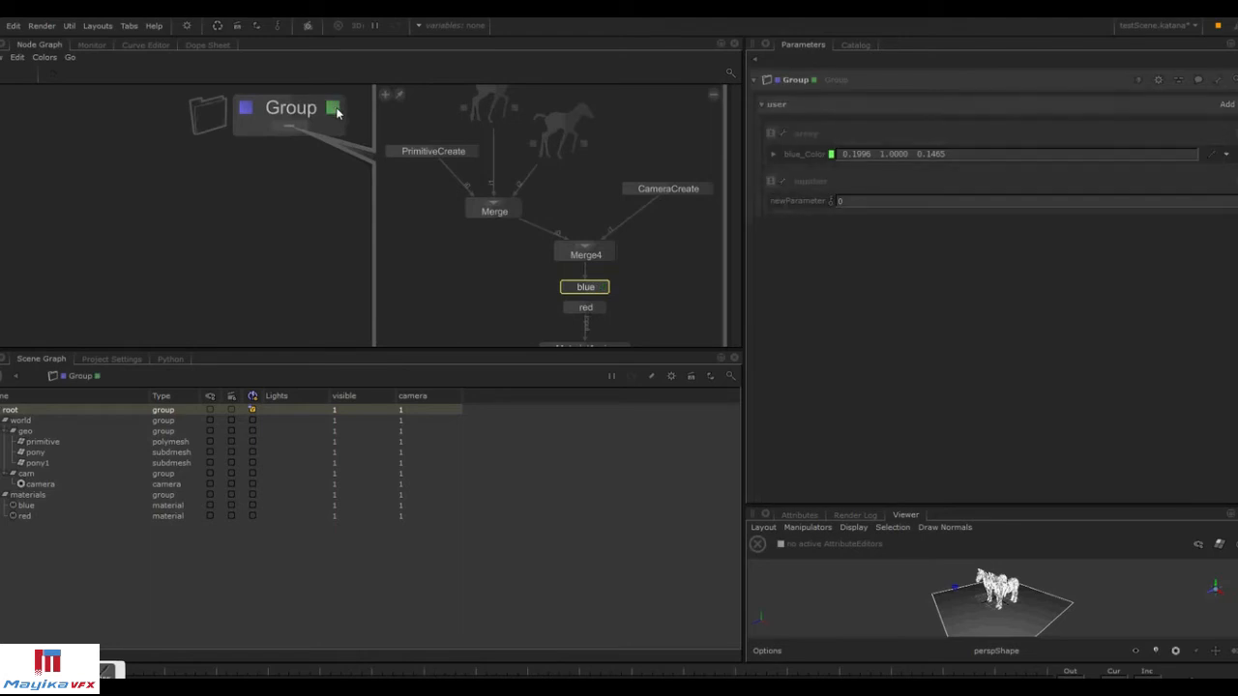
pyautogui.rightClick(785, 200)
pyautogui.click(822, 197)
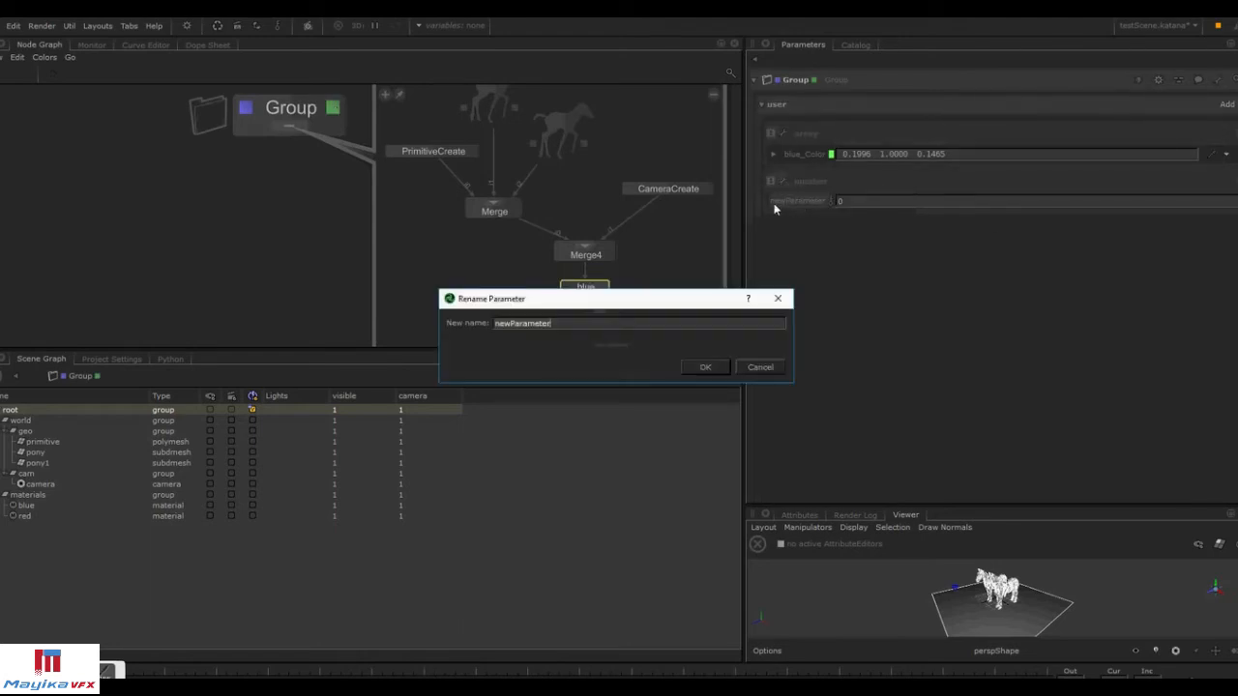
pyautogui.write('blue_')
pyautogui.write('Intensity')
pyautogui.press('Return')
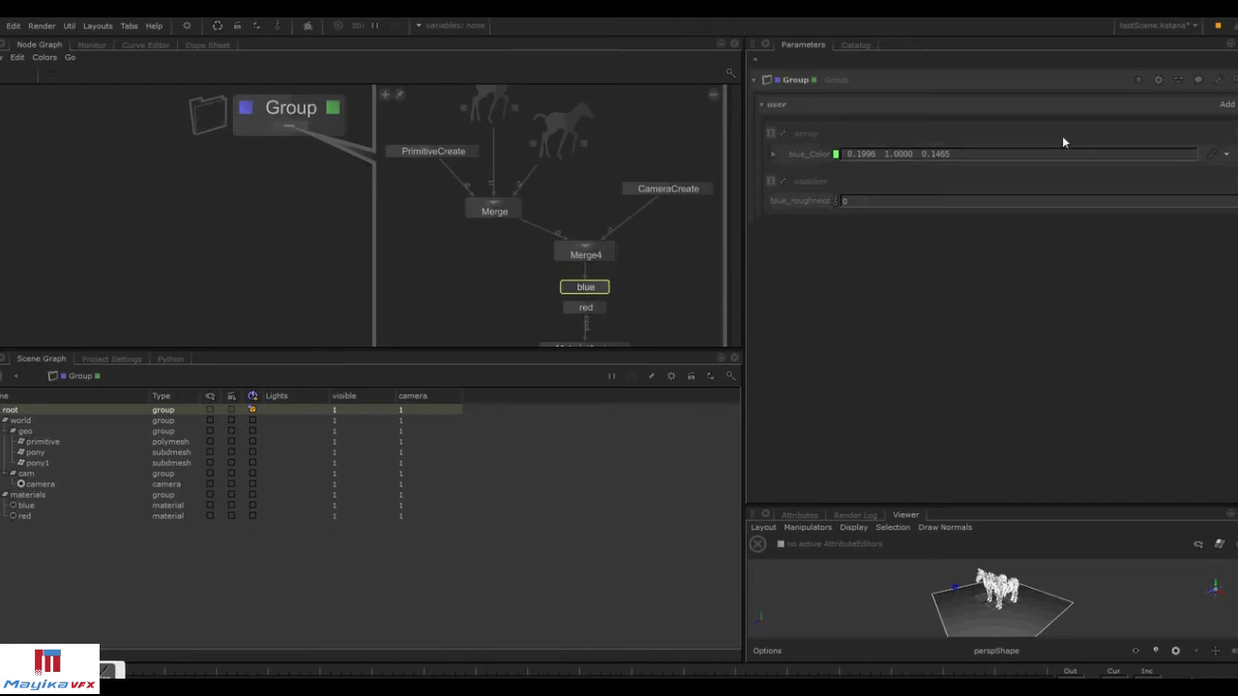
# Collapse the Group node's expanded contents.
pyautogui.click(1217, 80)
pyautogui.click(1044, 74)
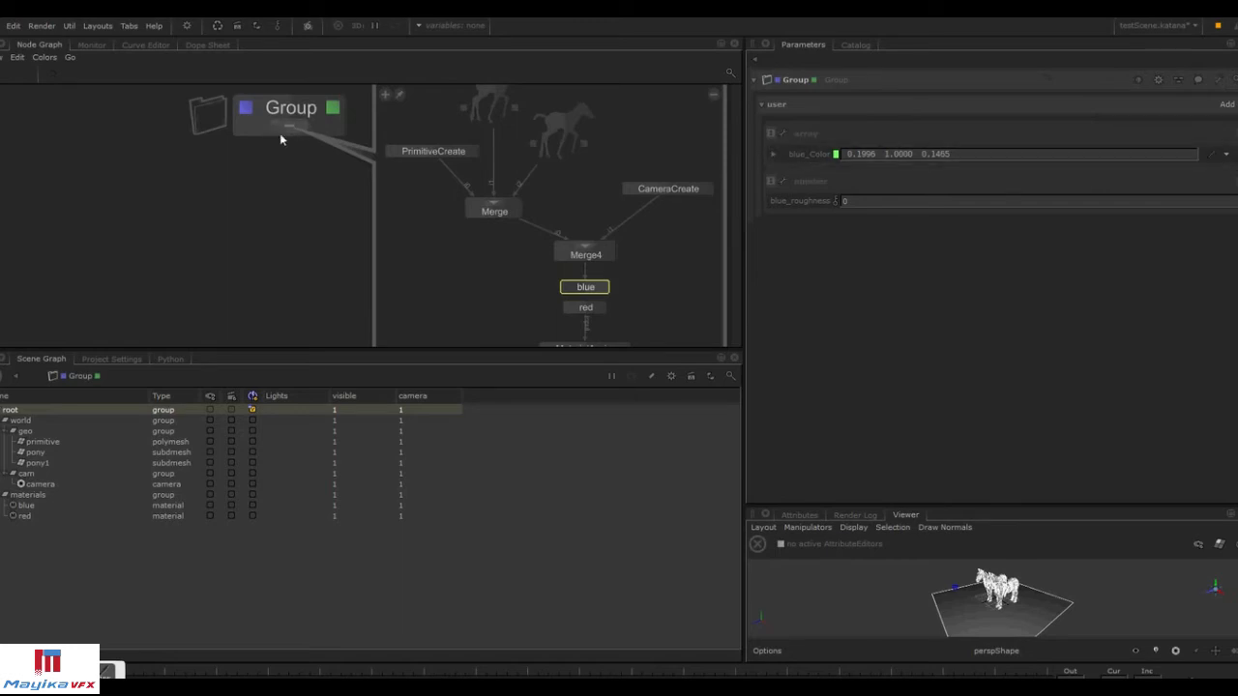
pyautogui.click(713, 95)
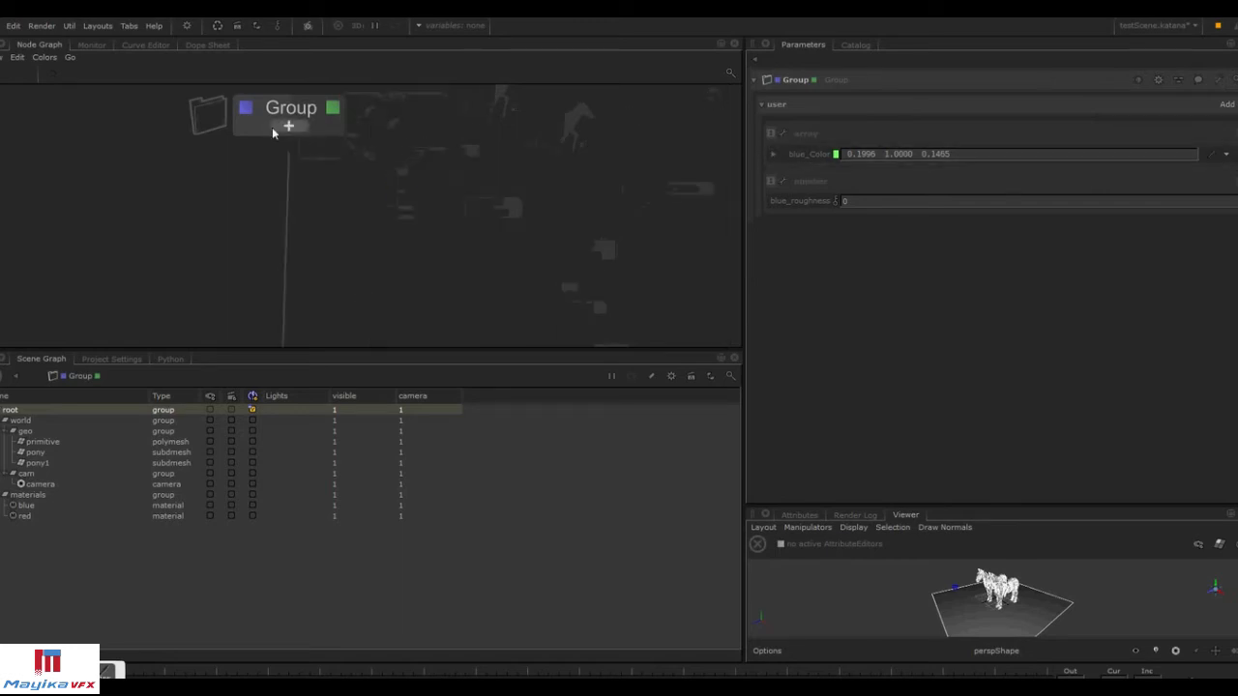
# Toggle the Group node's appearance.
pyautogui.click(1217, 80)
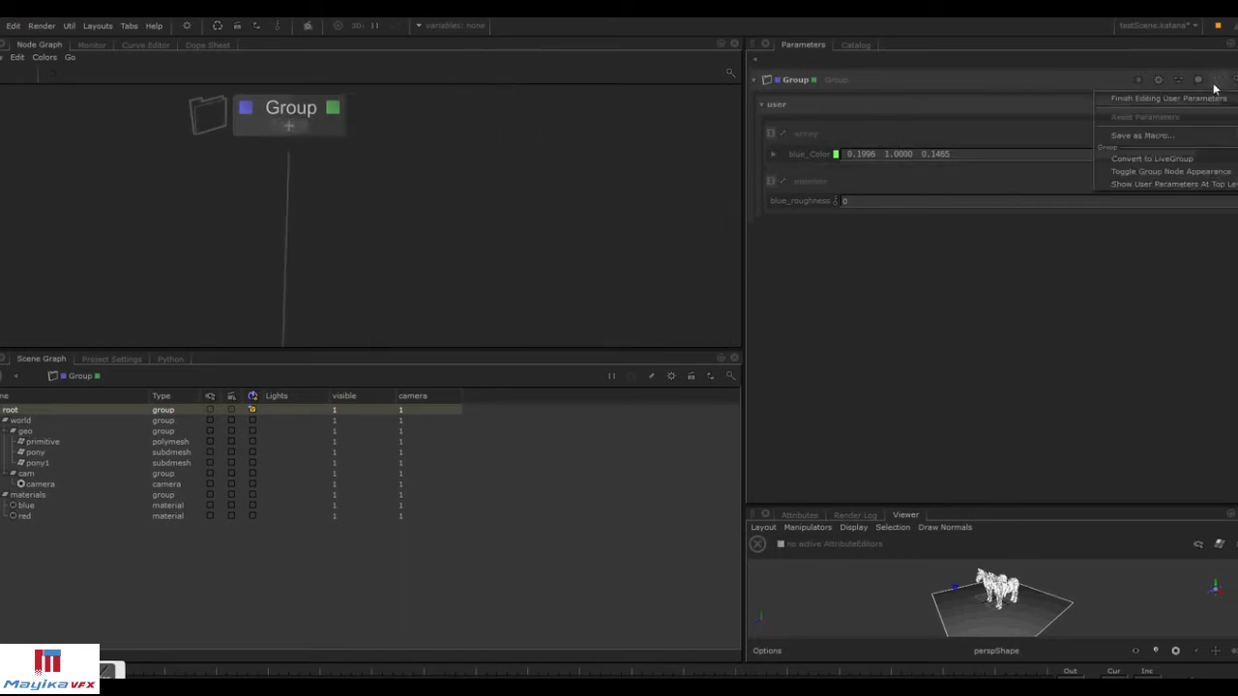
pyautogui.click(1209, 176)
pyautogui.click(297, 119)
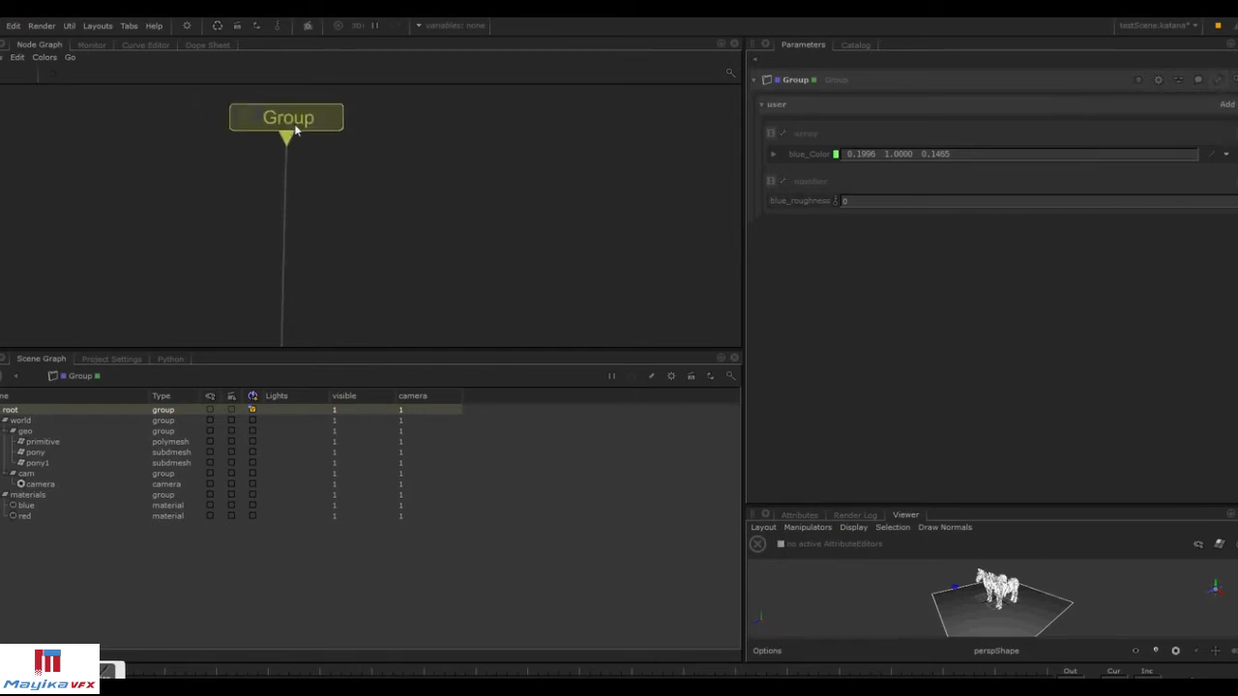
# Finish editing the Group's user parameters, then reopen user-parameter editing.
pyautogui.click(1216, 80)
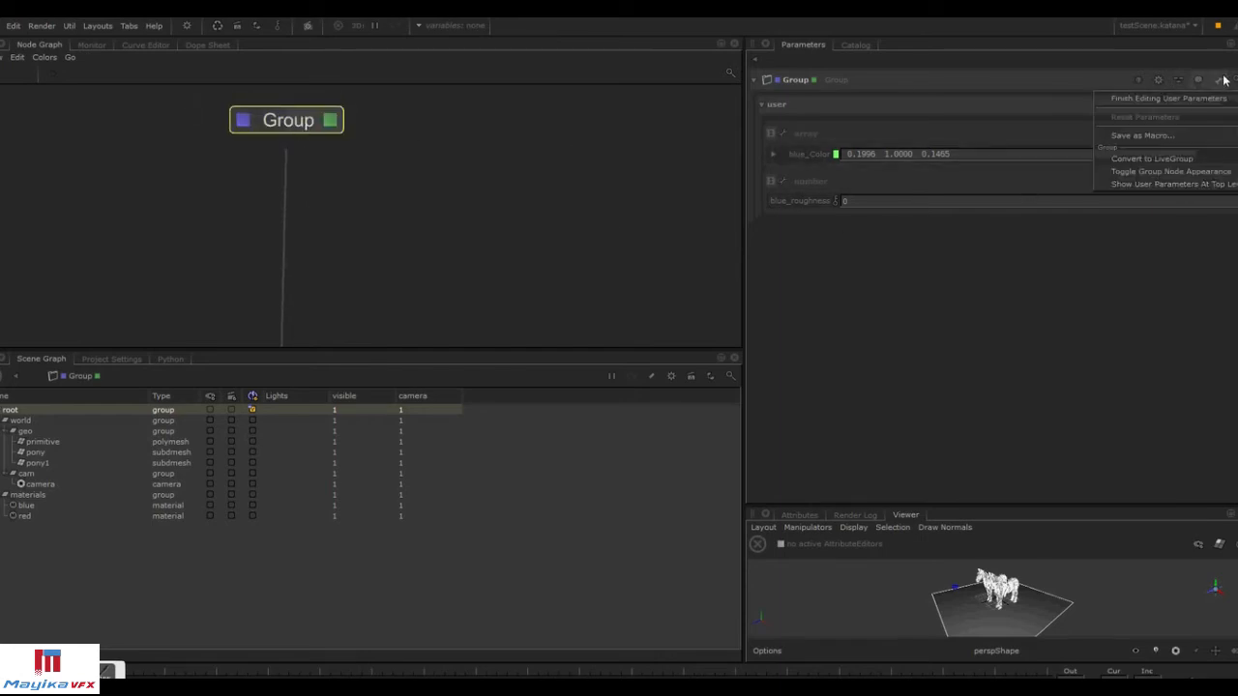
pyautogui.click(1129, 96)
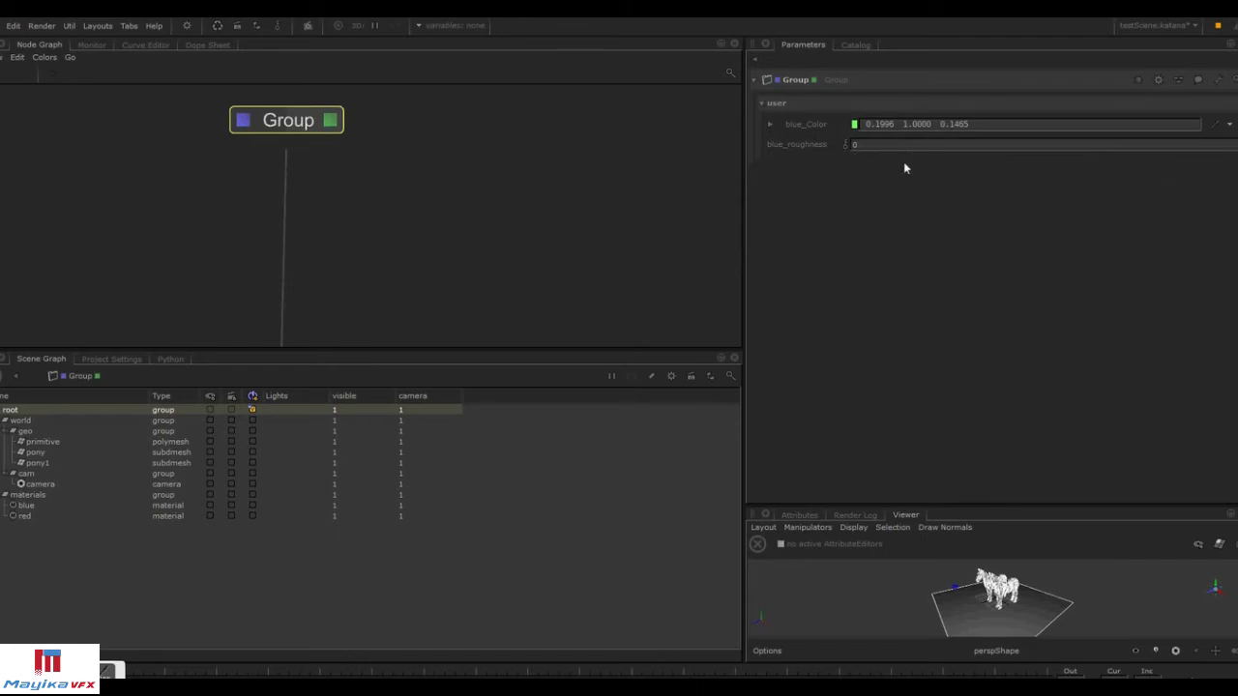
pyautogui.click(1217, 80)
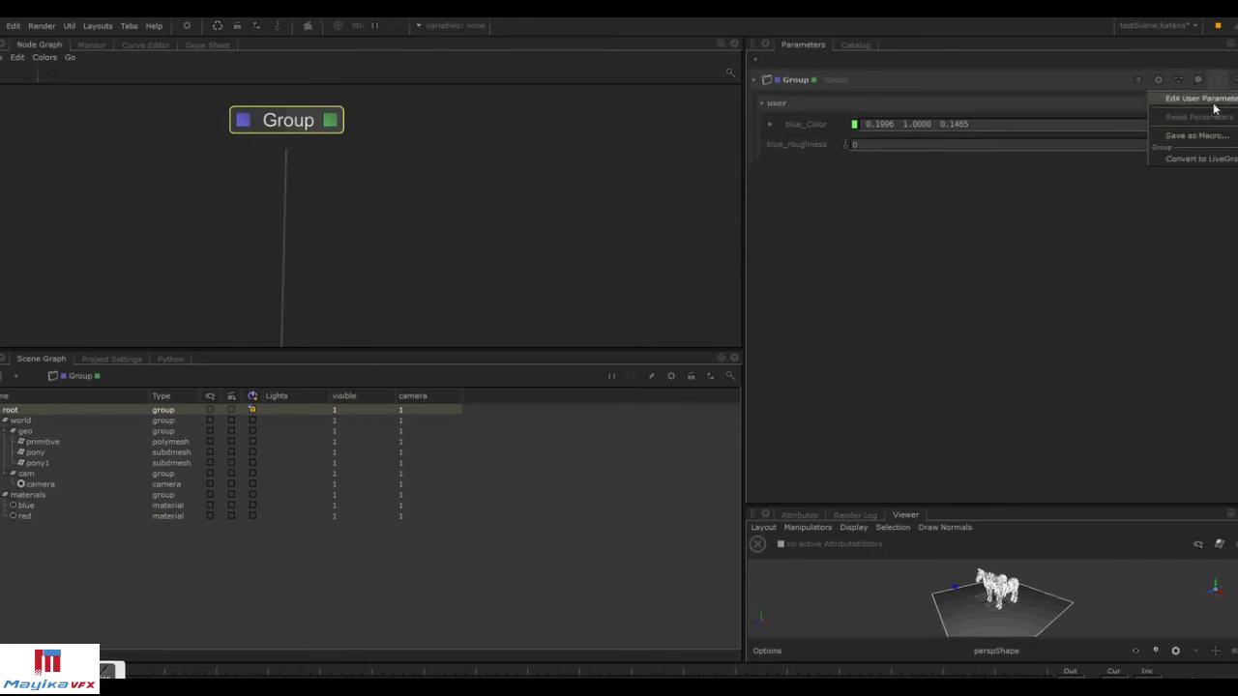
pyautogui.click(1213, 104)
# Copy the Group's blue_roughness parameter and paste it as an expression into the blue material's diffuse Roughness.
pyautogui.rightClick(811, 209)
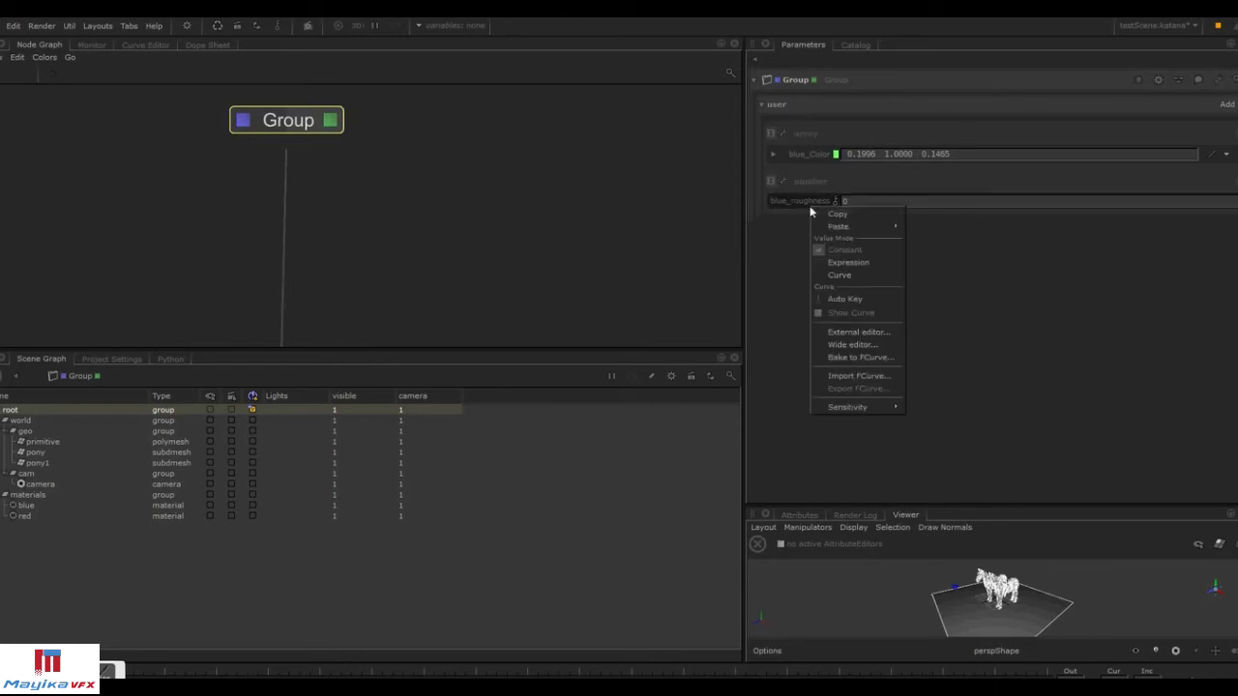
pyautogui.click(820, 214)
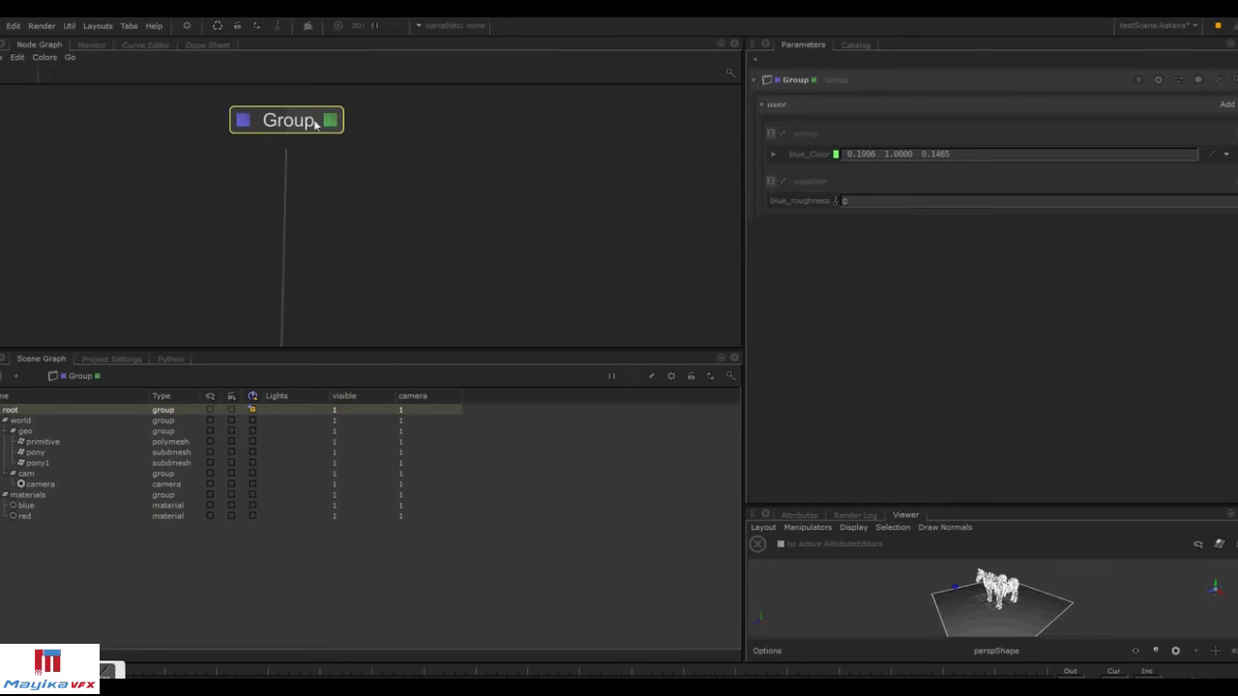
pyautogui.keyDown('ctrl'); pyautogui.middleClick(300, 122); pyautogui.keyUp('ctrl')
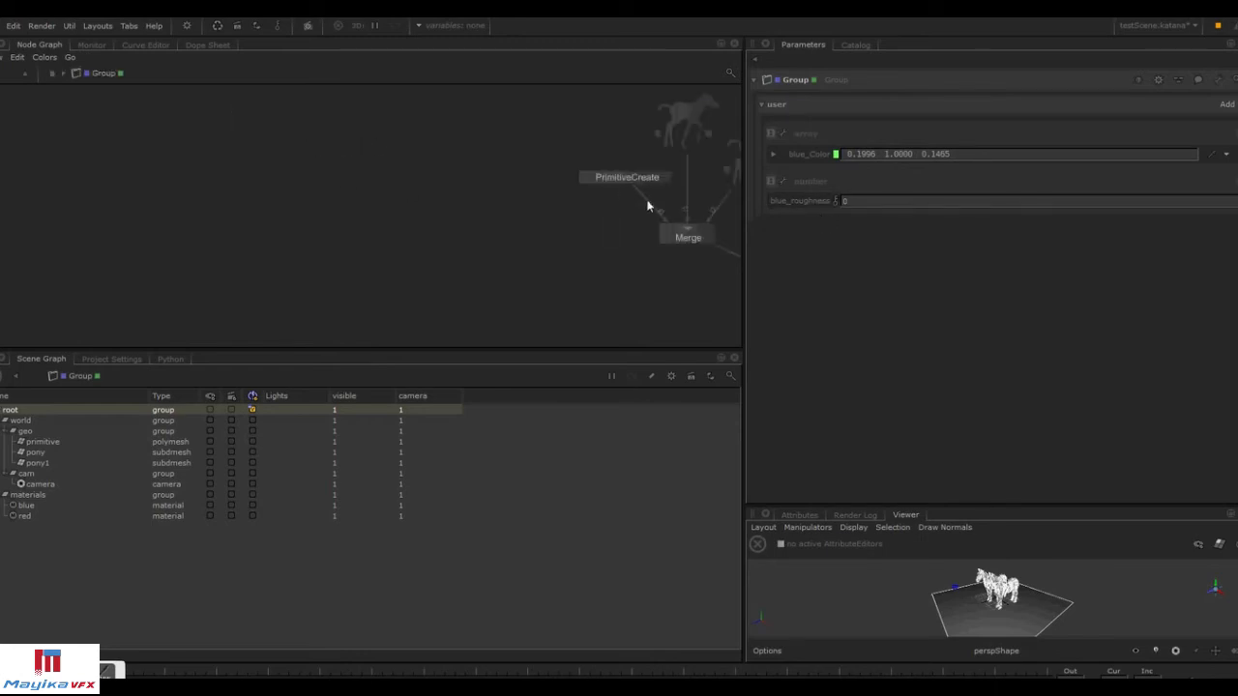
pyautogui.moveTo(629, 200); pyautogui.dragTo(327, 156, button='middle')
pyautogui.click(439, 197)
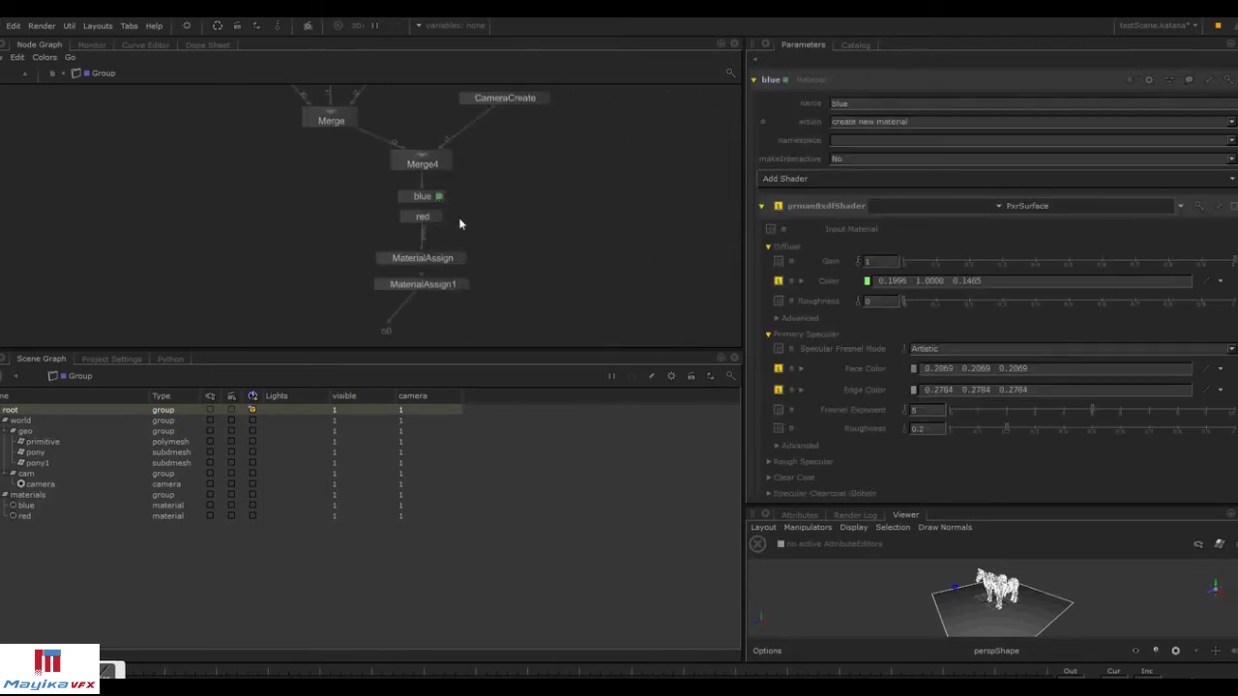
pyautogui.rightClick(837, 303)
pyautogui.moveTo(881, 324)
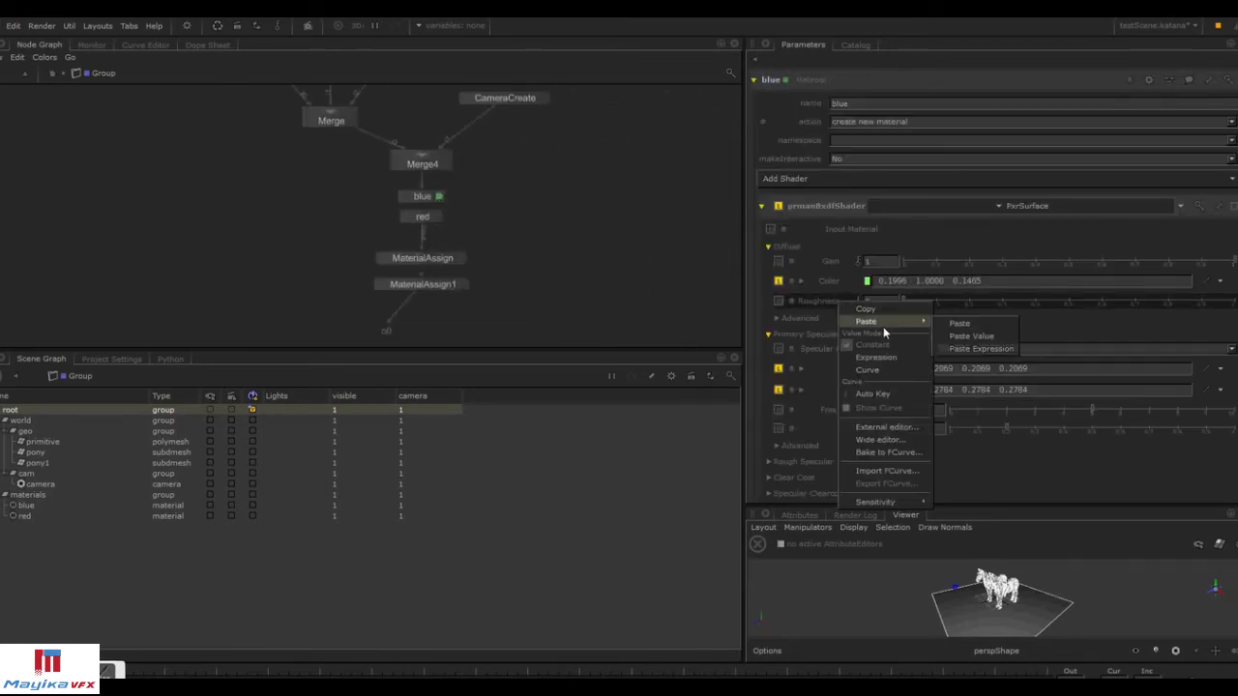
pyautogui.click(952, 351)
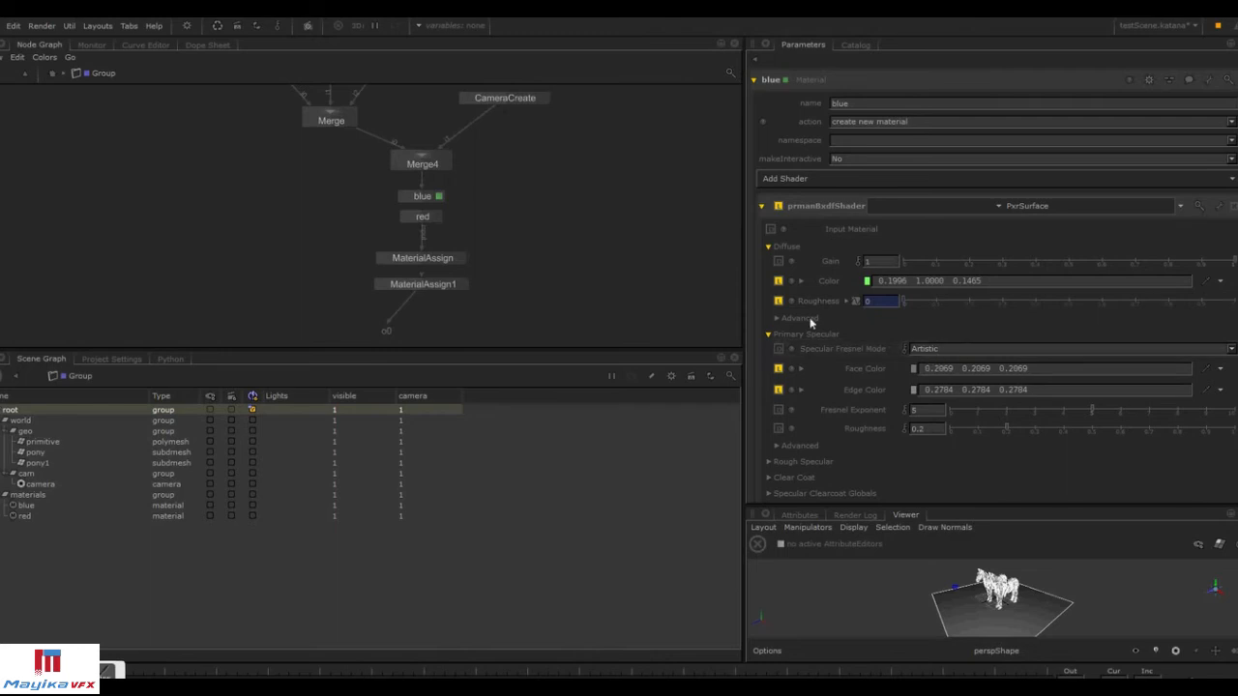
# Return to the Group node and finish editing its user parameters.
pyautogui.click(50, 75)
pyautogui.click(329, 120)
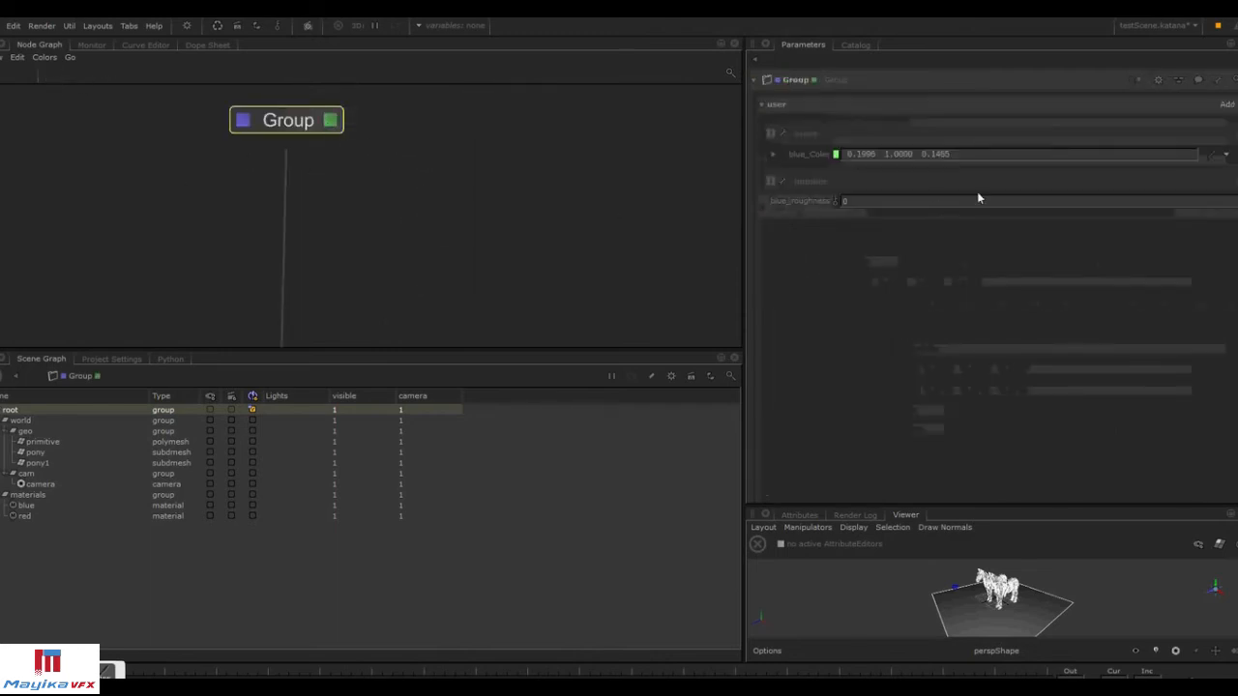
pyautogui.click(1227, 103)
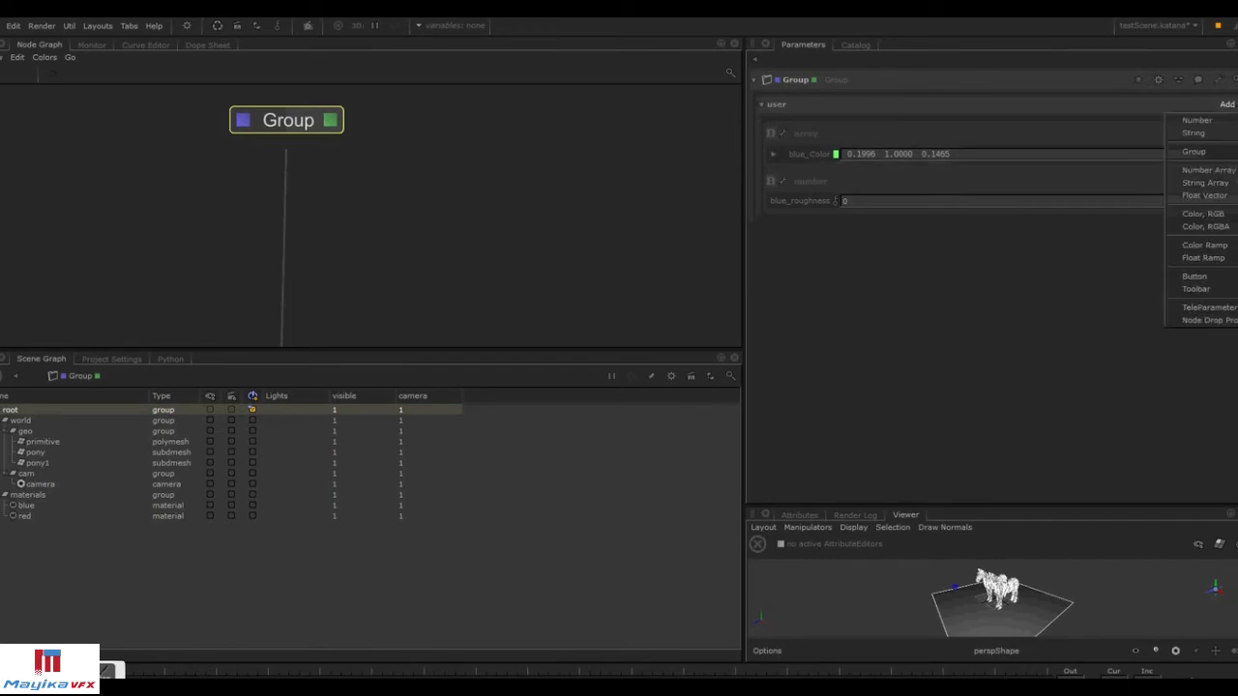
pyautogui.click(1219, 80)
pyautogui.click(1207, 98)
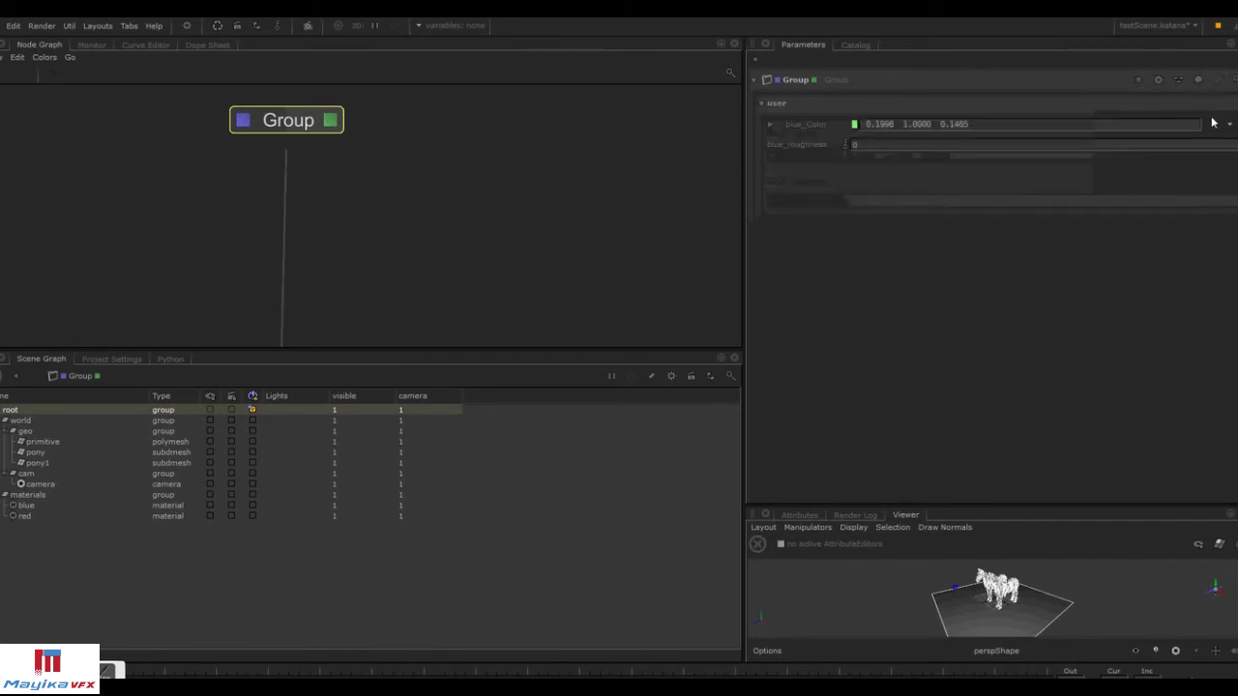
# Set the Group's blue_roughness to 0.5 and check the blue material's diffuse roughness inside the group.
pyautogui.click(891, 147)
pyautogui.write('0.3')
pyautogui.press('Return')
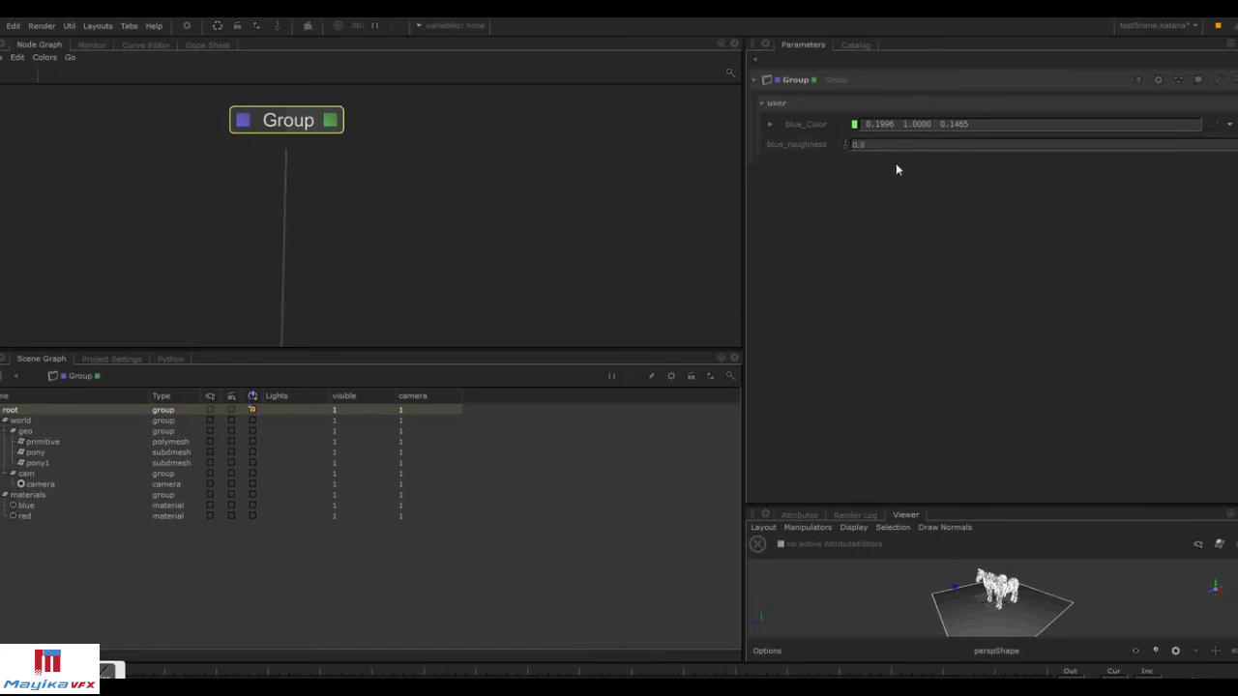
pyautogui.keyDown('ctrl'); pyautogui.middleClick(295, 129); pyautogui.keyUp('ctrl')
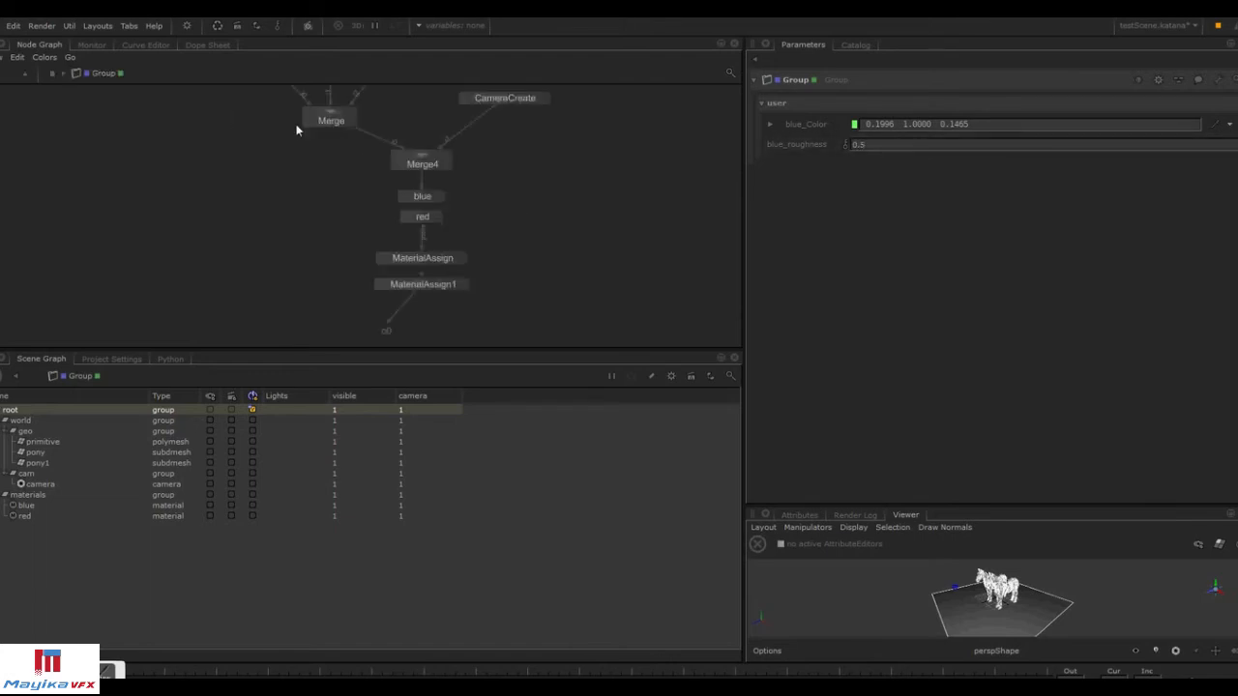
pyautogui.click(438, 197)
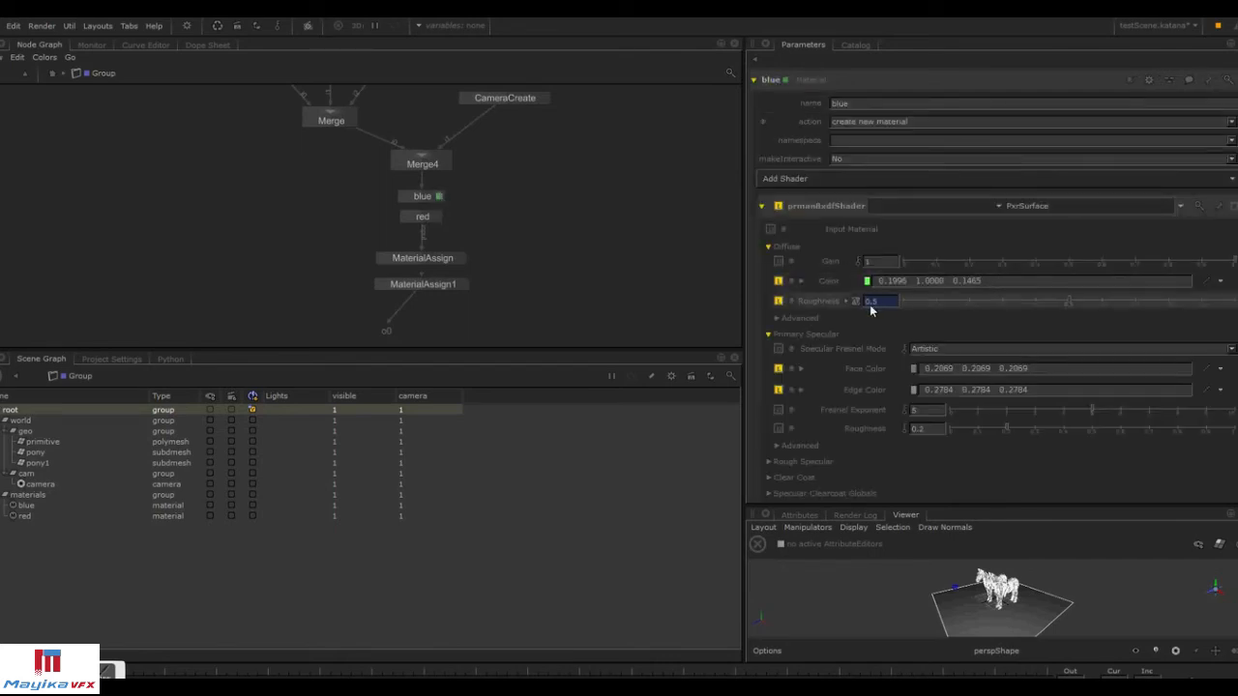
# Save the Group as a macro, overwriting TestScene.macro in the Macros folder.
pyautogui.click(52, 73)
pyautogui.doubleClick(318, 127)
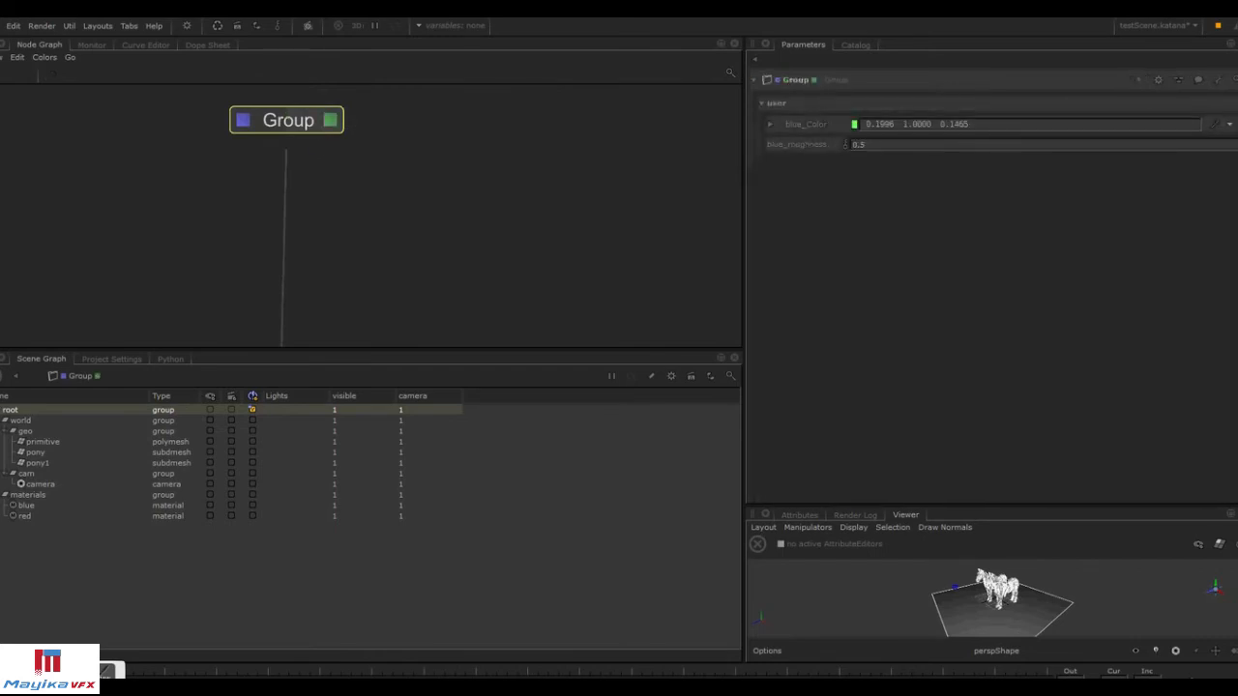
pyautogui.click(1232, 79)
pyautogui.click(1186, 143)
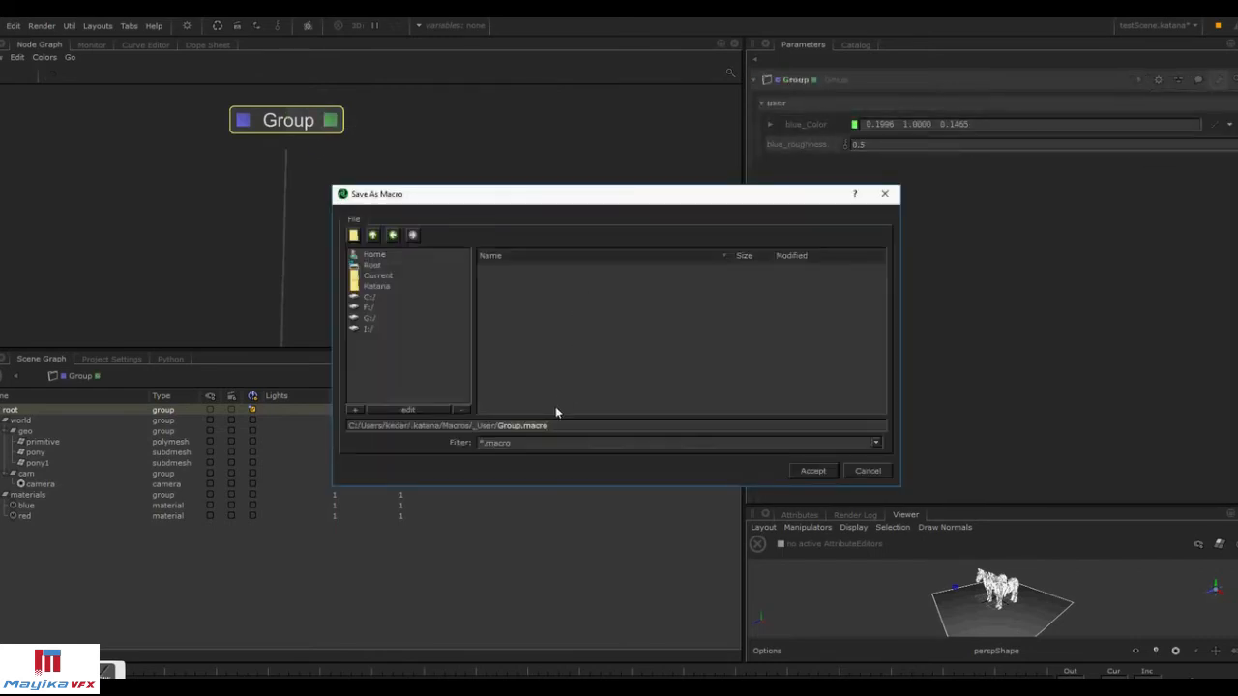
pyautogui.click(372, 235)
pyautogui.click(531, 284)
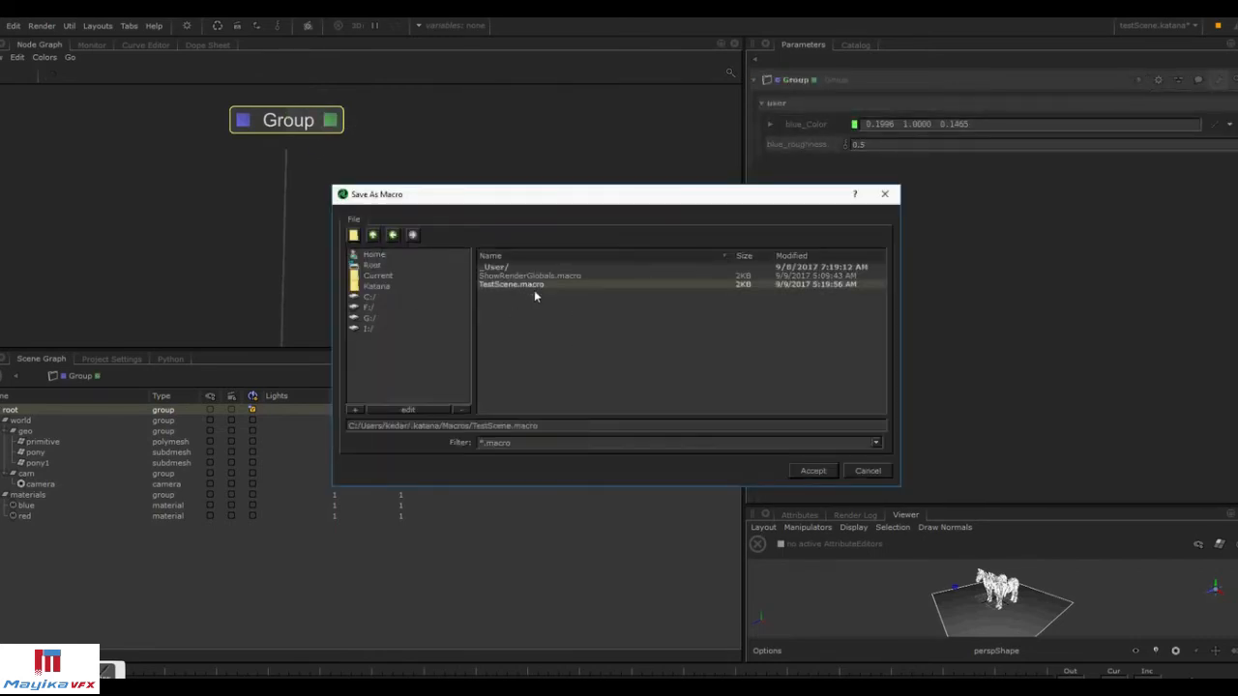
pyautogui.click(808, 470)
# Create a TestScene macro node in the node graph.
pyautogui.press('Tab')
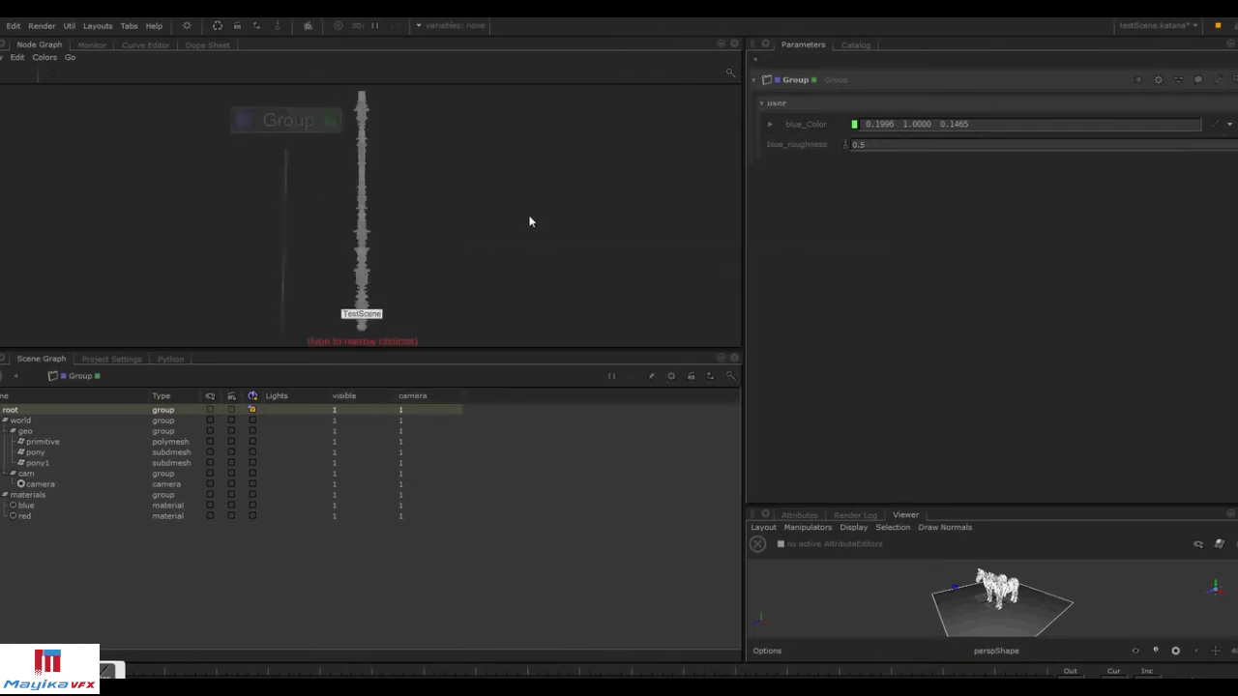
pyautogui.press('Return')
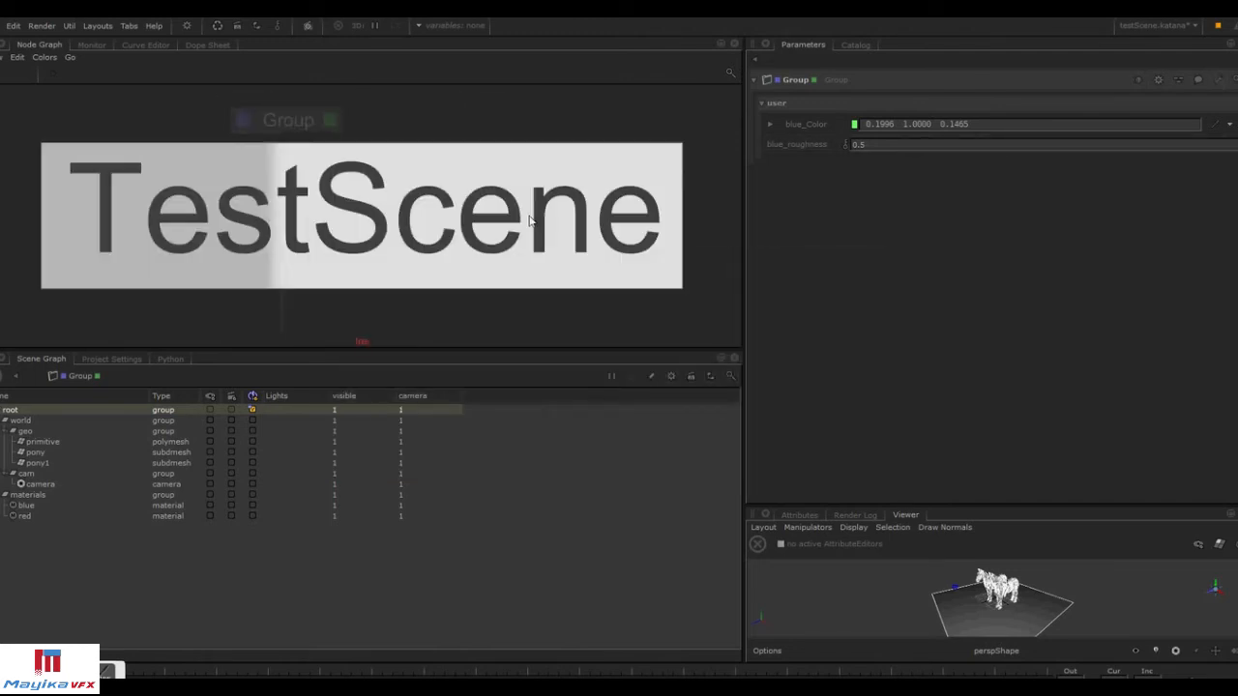
pyautogui.click(552, 217)
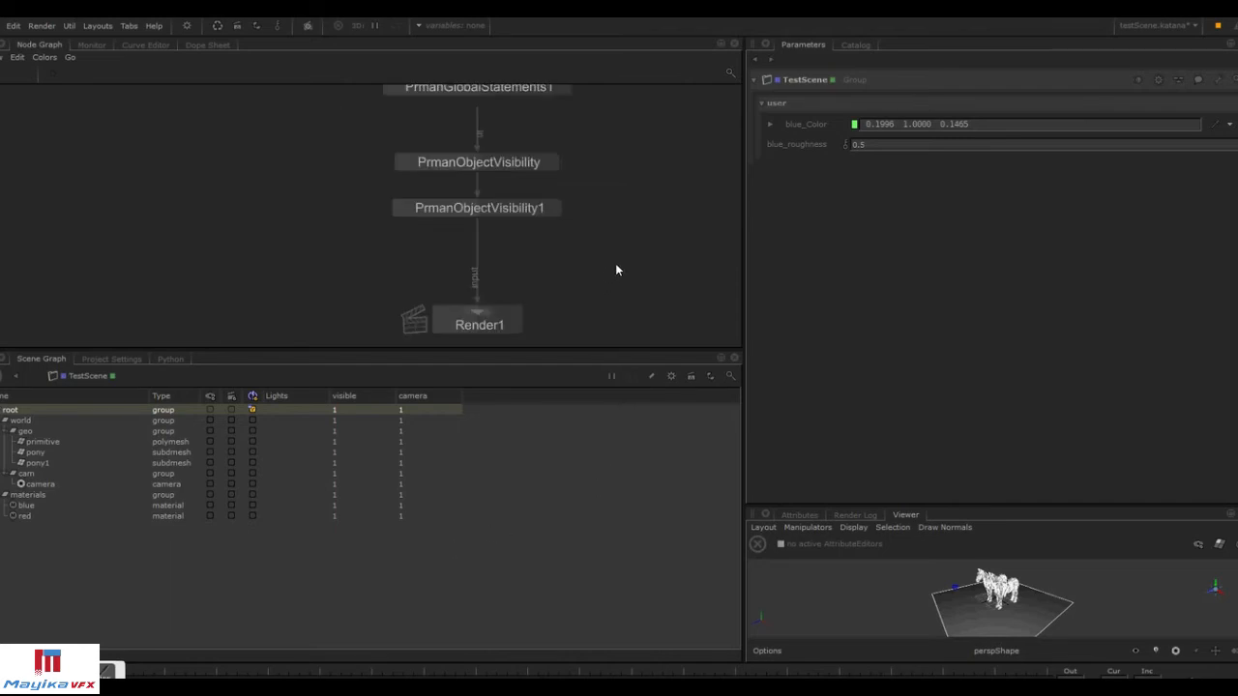
# Inspect the two PrmanObjectVisibility nodes' settings and the render in the Monitor.
pyautogui.click(552, 164)
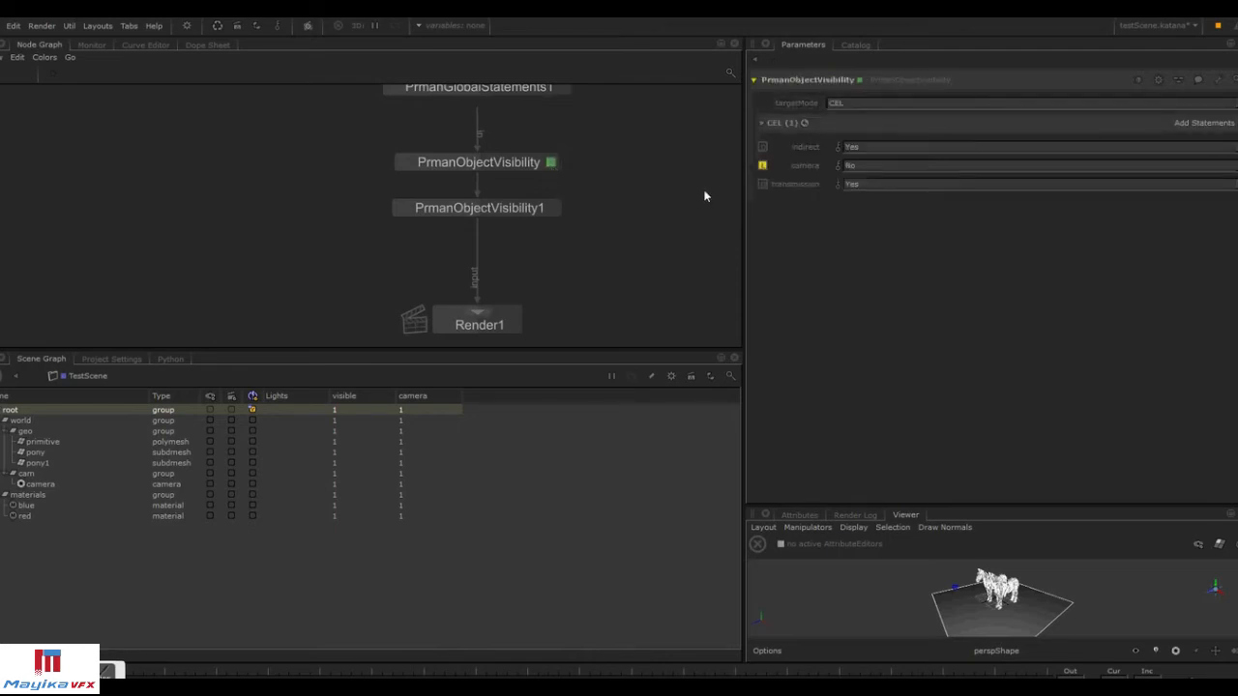
pyautogui.click(553, 209)
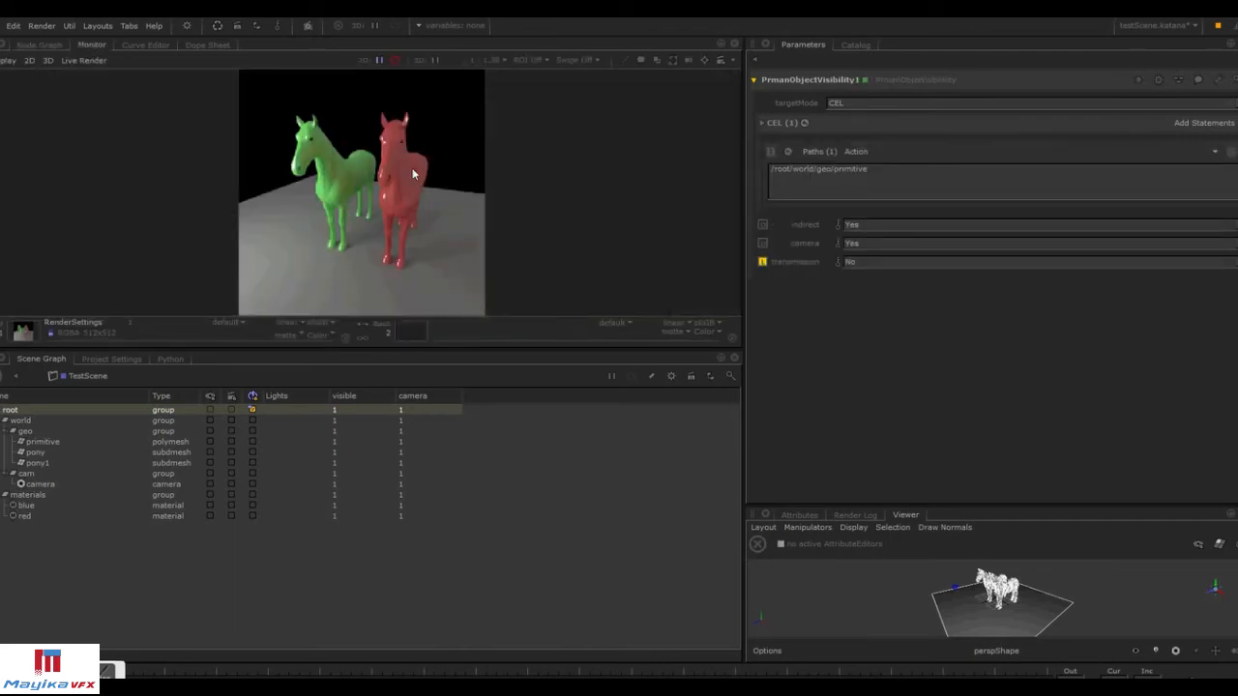
pyautogui.press('pagedown')
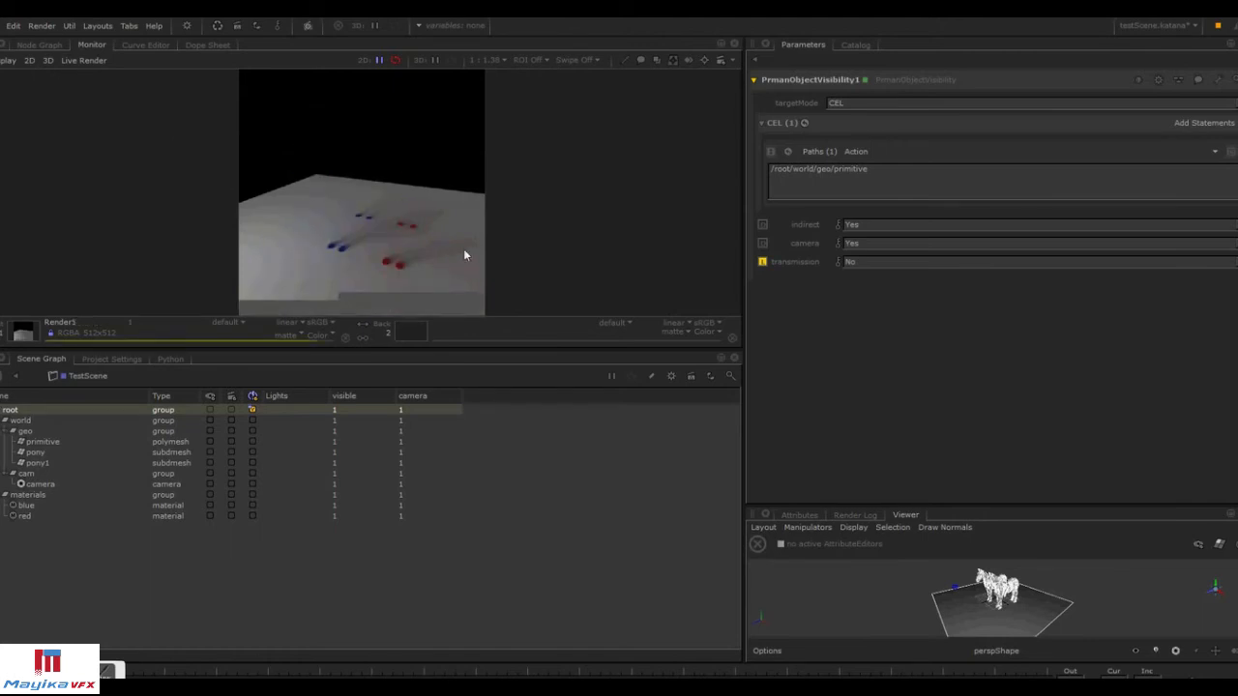
pyautogui.click(39, 45)
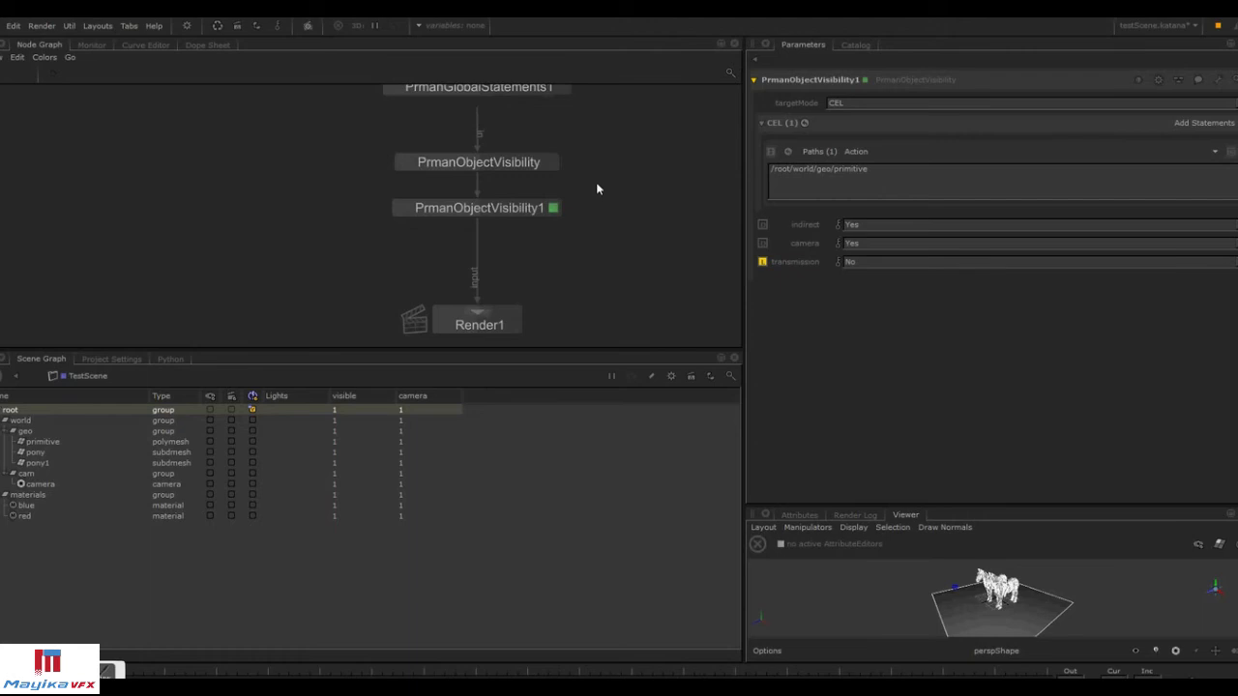
# Group the PrmanObjectVisibility and PrmanObjectVisibility1 nodes into a new group node.
pyautogui.moveTo(606, 138); pyautogui.dragTo(533, 219)
pyautogui.hotkey('ctrl', 'g')
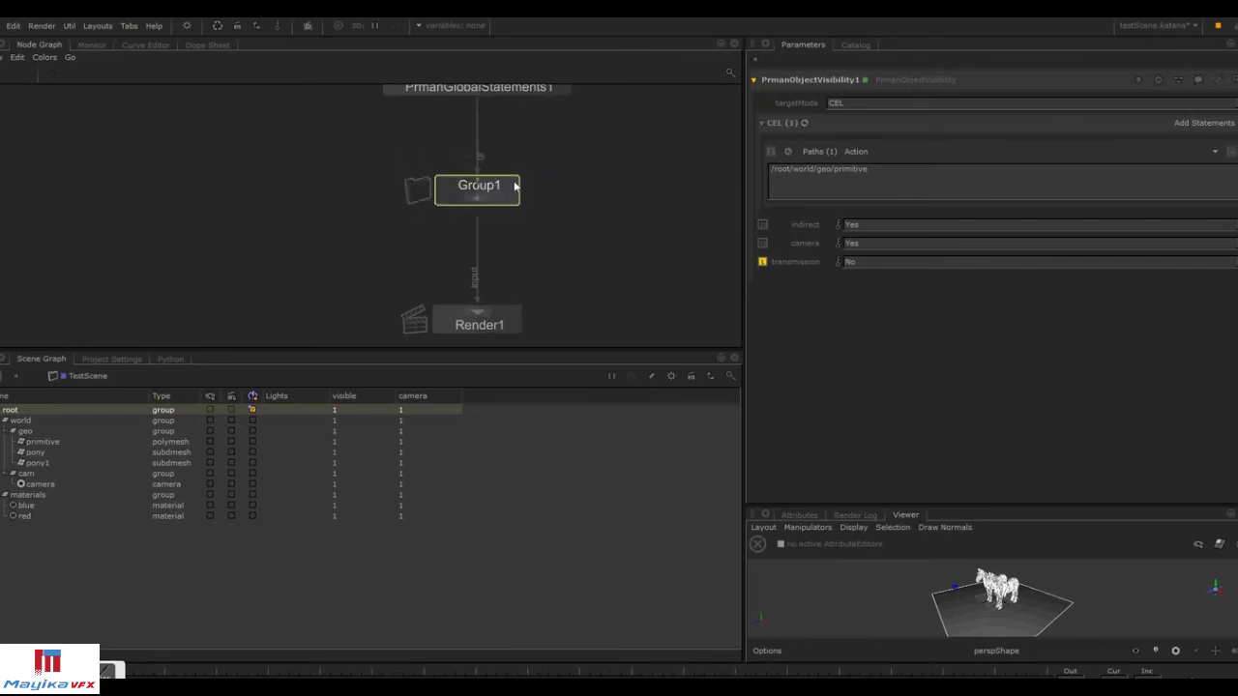
pyautogui.click(486, 198)
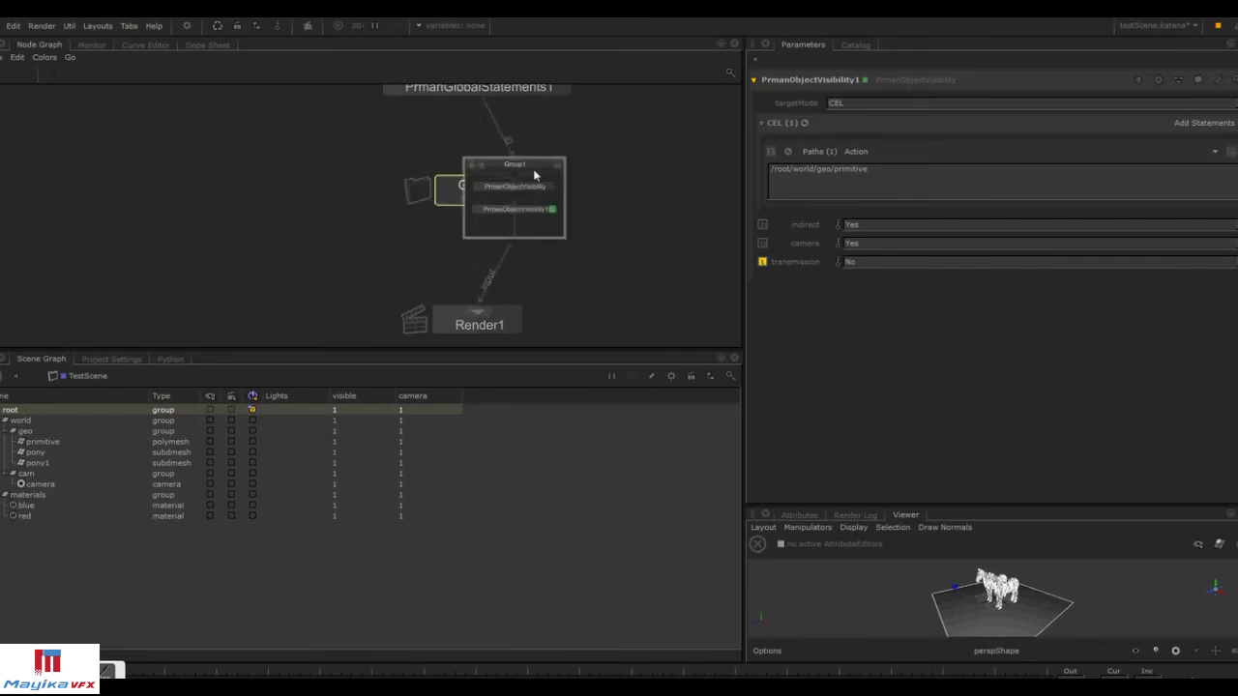
pyautogui.moveTo(533, 173); pyautogui.dragTo(654, 195)
# Rename the new group node ShadowMacro.
pyautogui.click(511, 186)
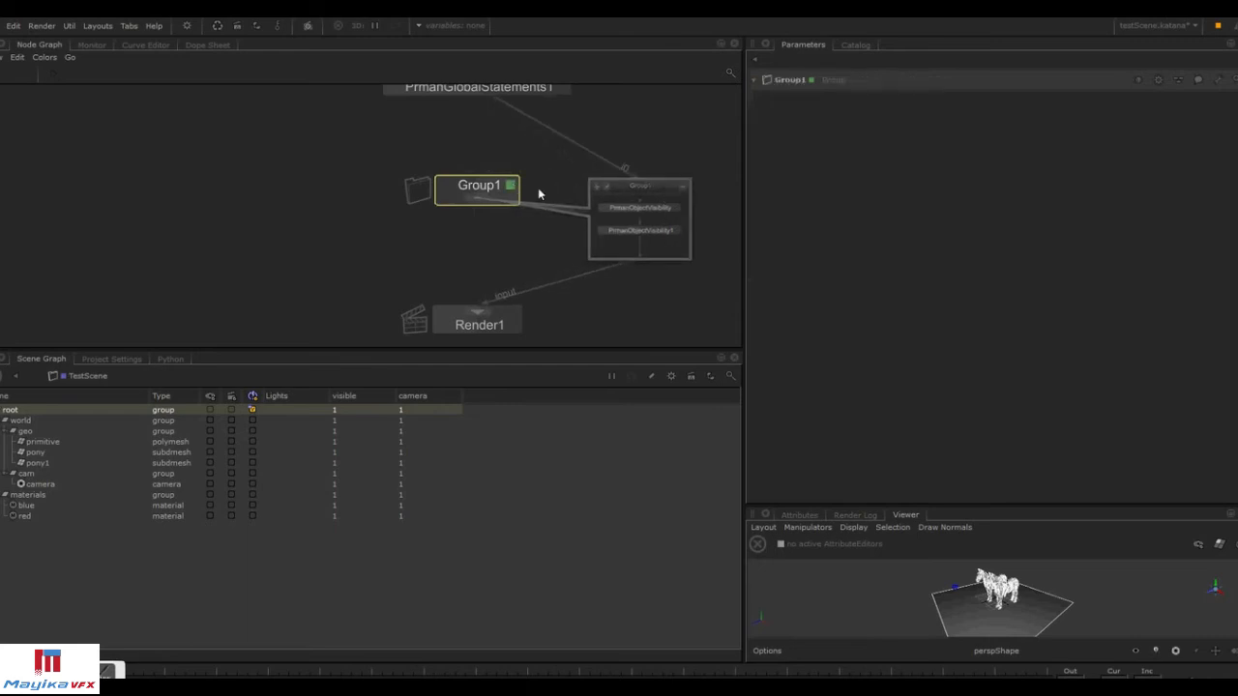
pyautogui.write('ShadowMacro')
pyautogui.press('Return')
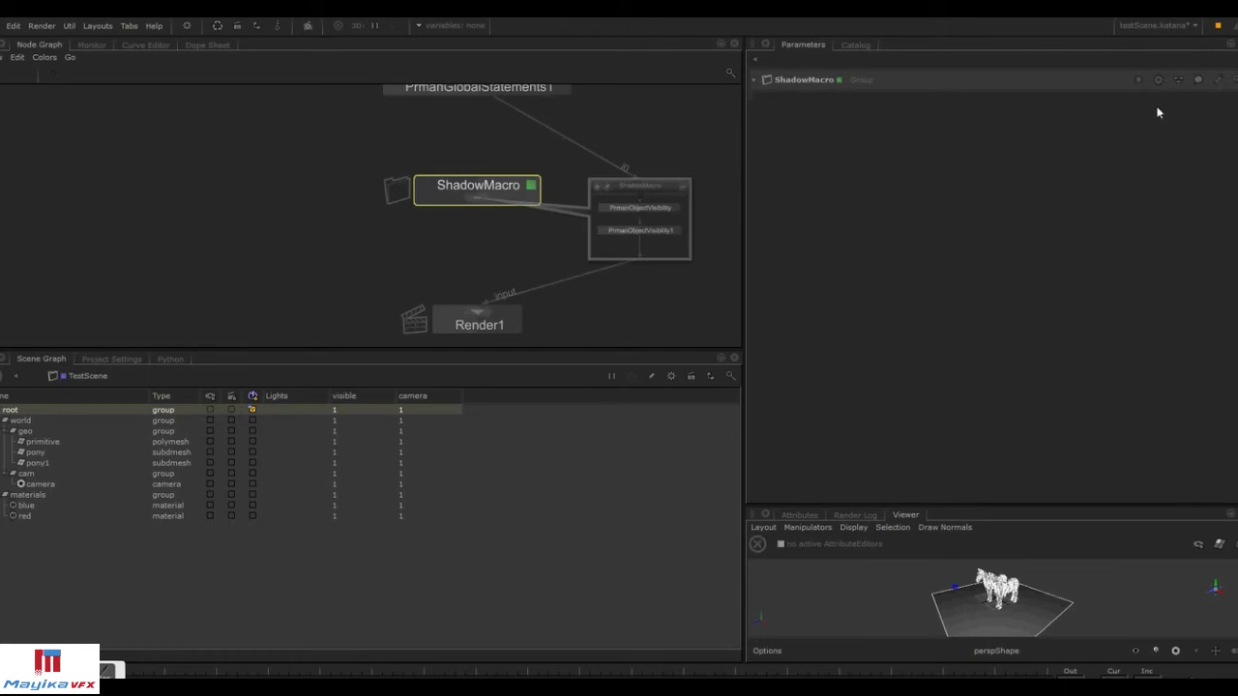
# Open user-parameter editing on the ShadowMacro group.
pyautogui.click(1215, 84)
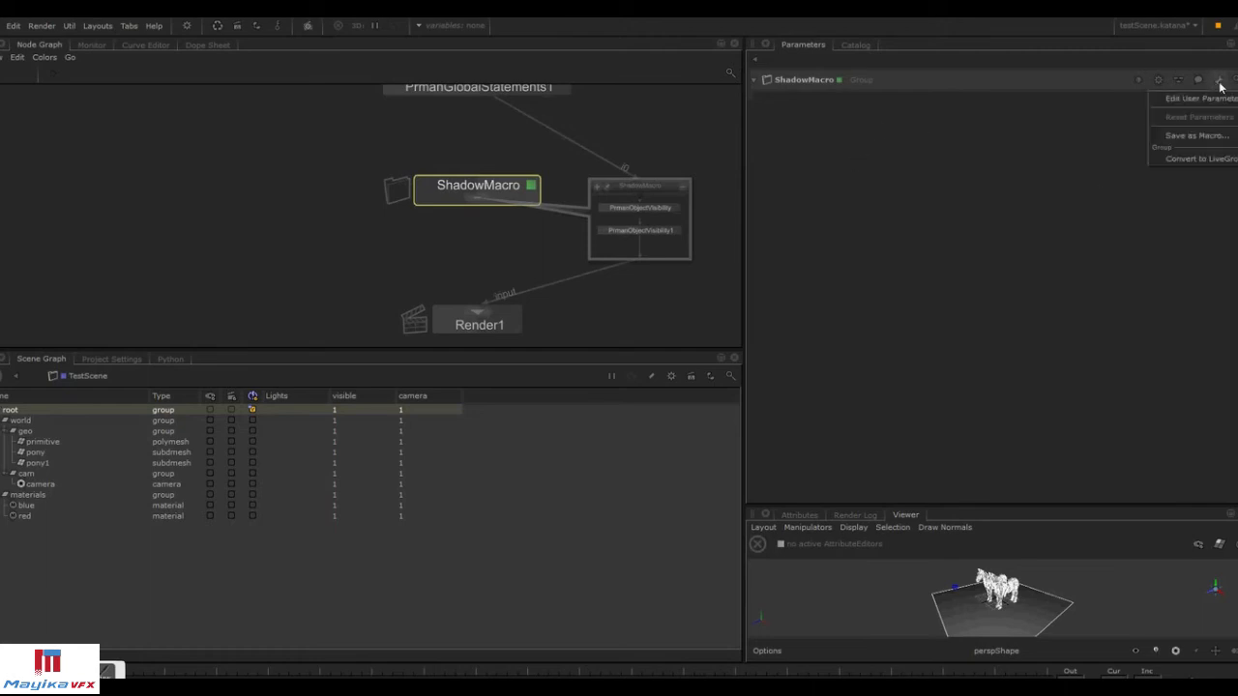
pyautogui.click(1222, 99)
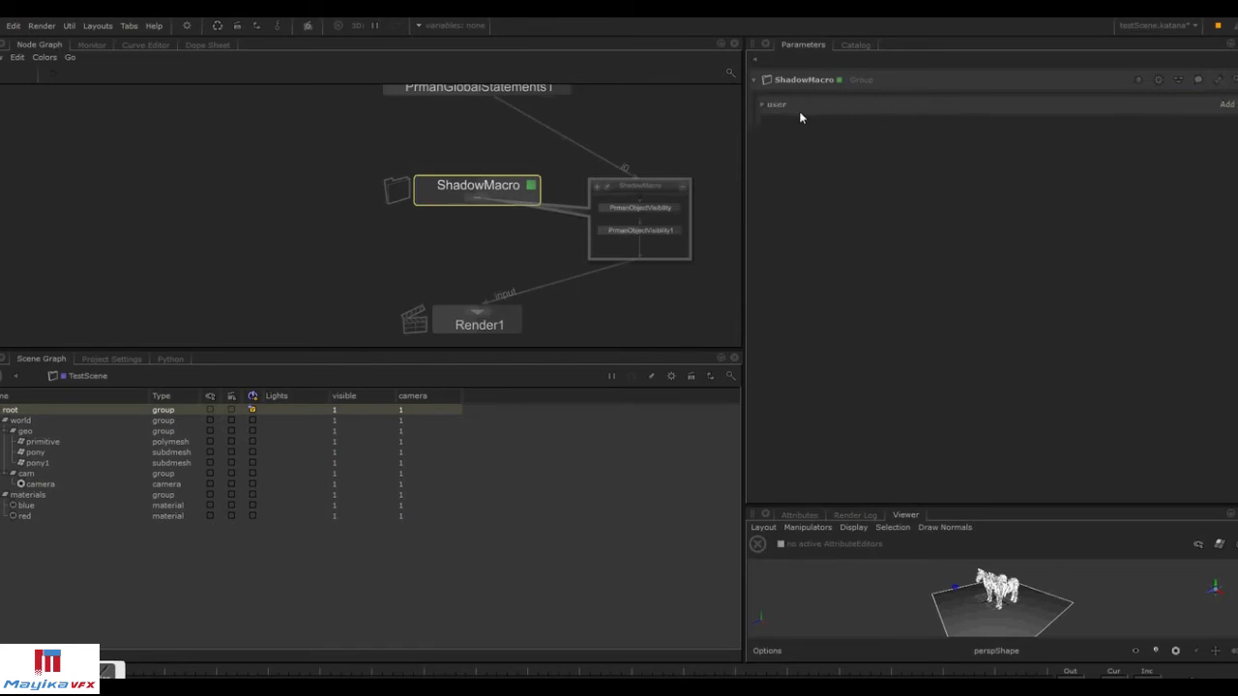
pyautogui.click(1216, 84)
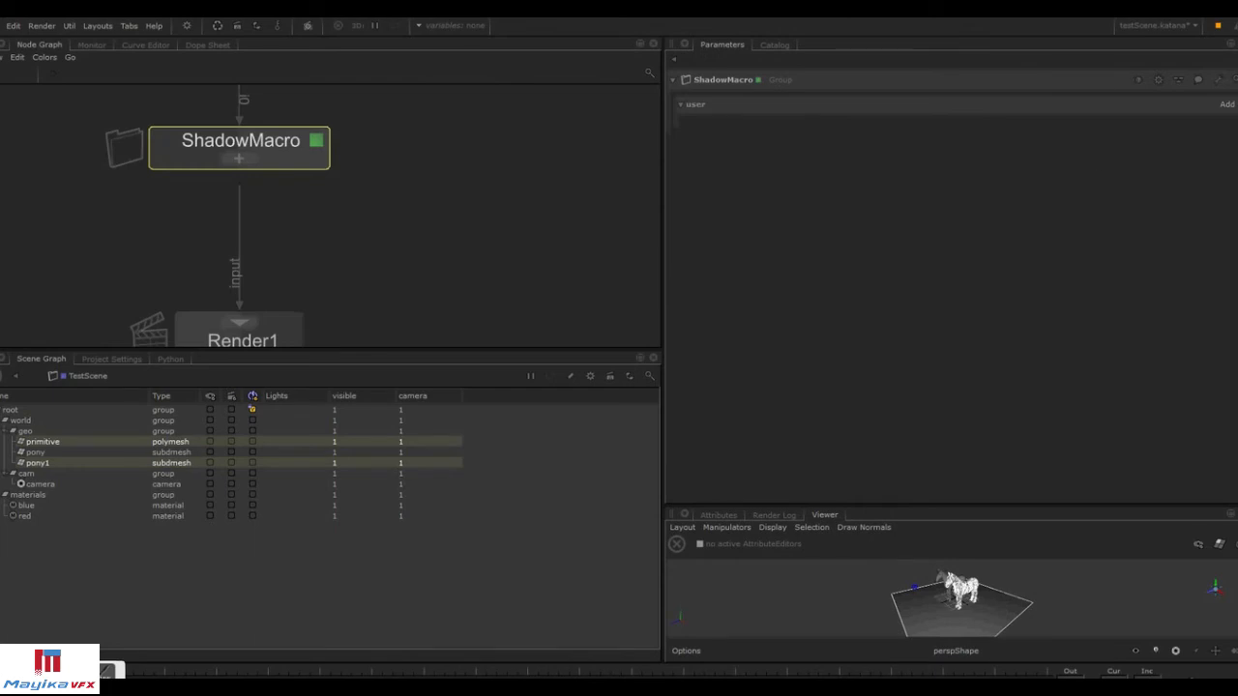
pyautogui.click(1219, 79)
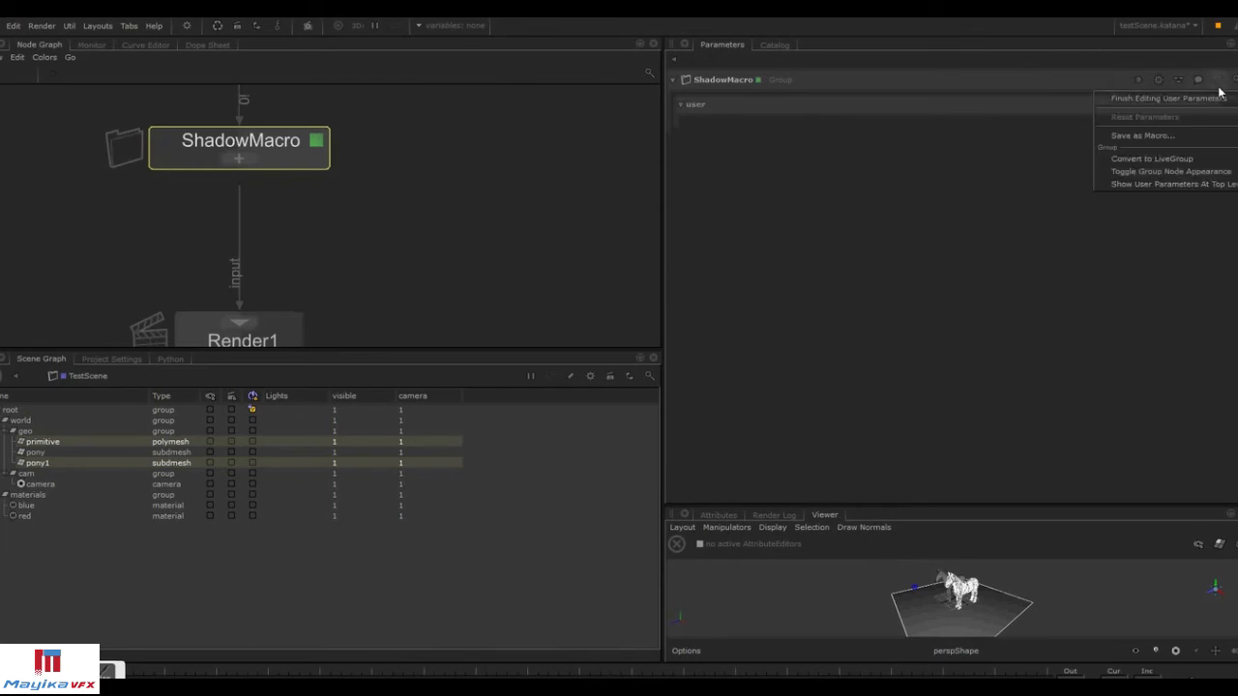
pyautogui.click(1217, 97)
# Add a String user parameter to ShadowMacro and change its widget type to a CEL statement widget.
pyautogui.click(1226, 103)
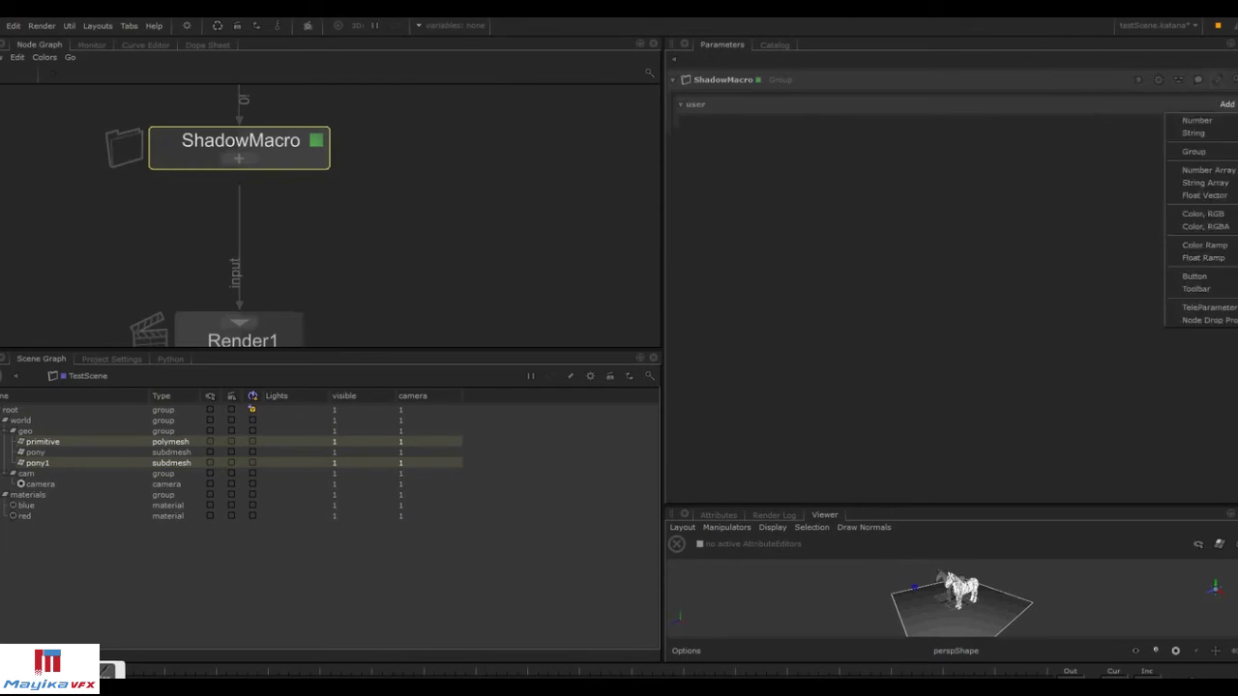
pyautogui.click(1193, 133)
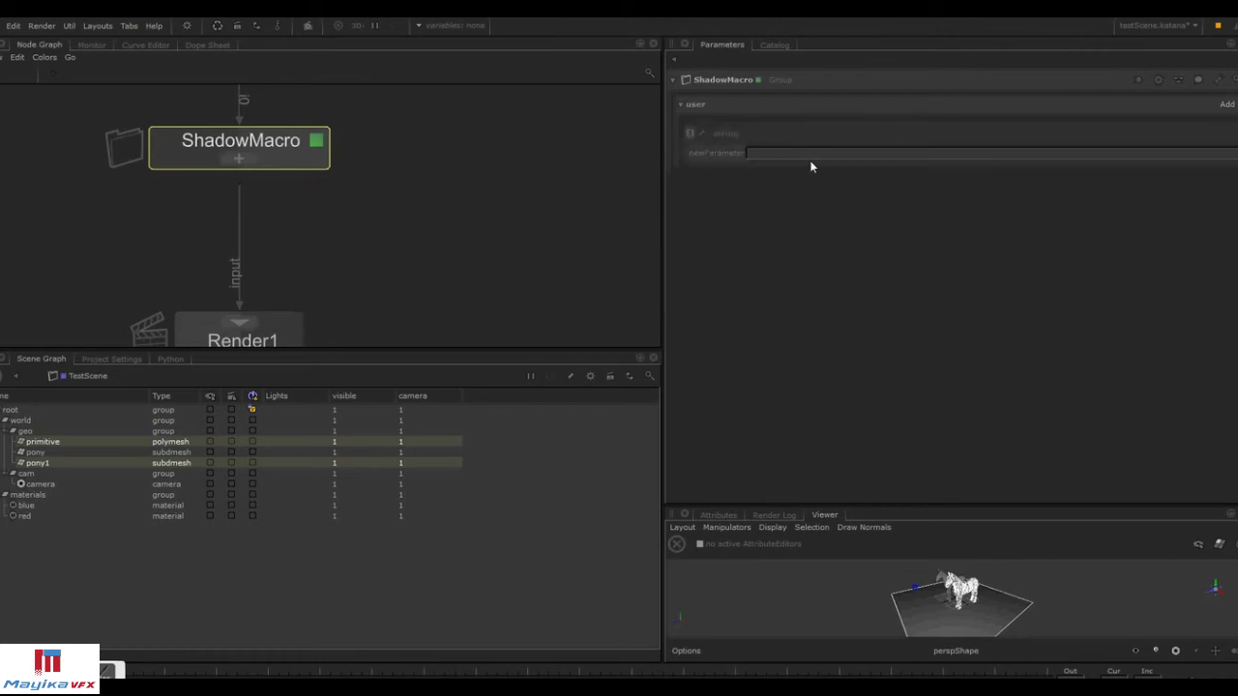
pyautogui.click(704, 133)
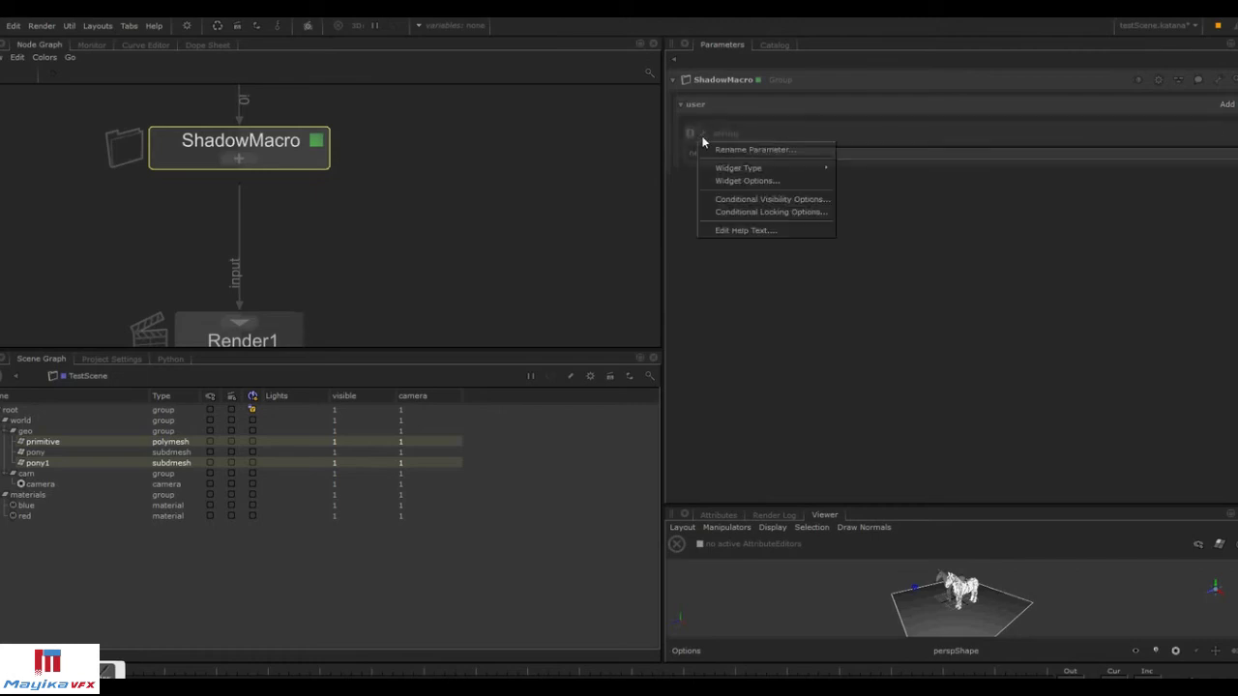
pyautogui.moveTo(774, 168)
pyautogui.click(913, 192)
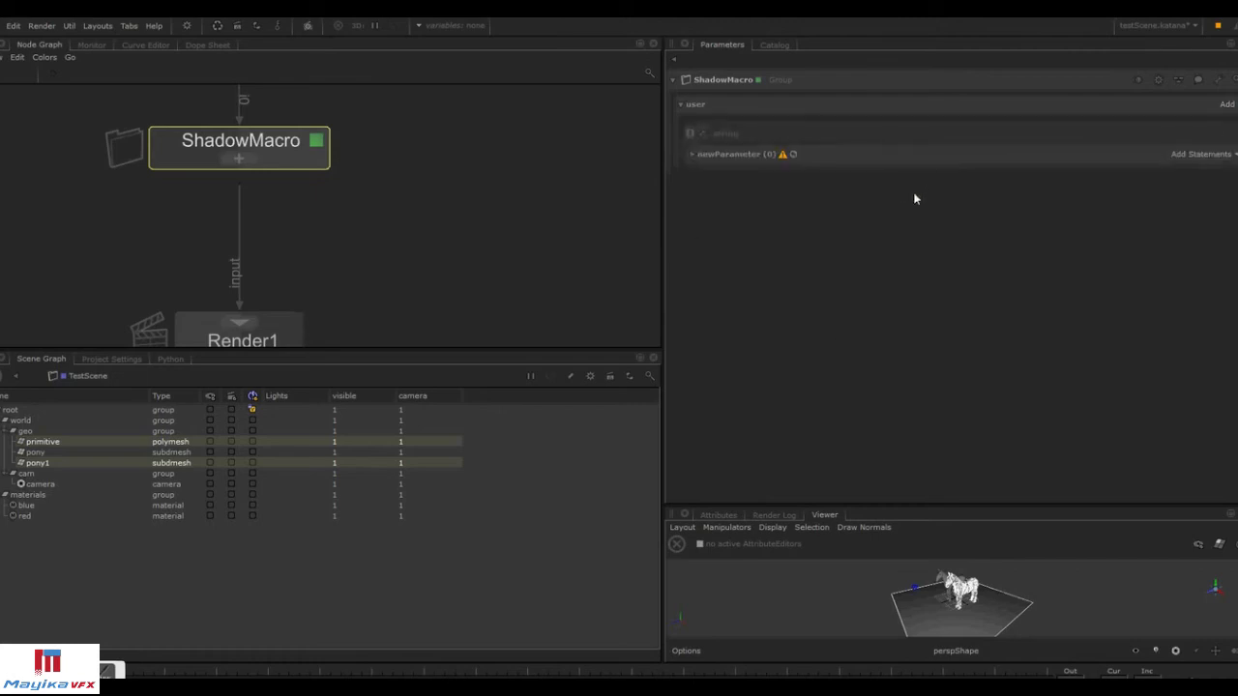
pyautogui.click(1220, 153)
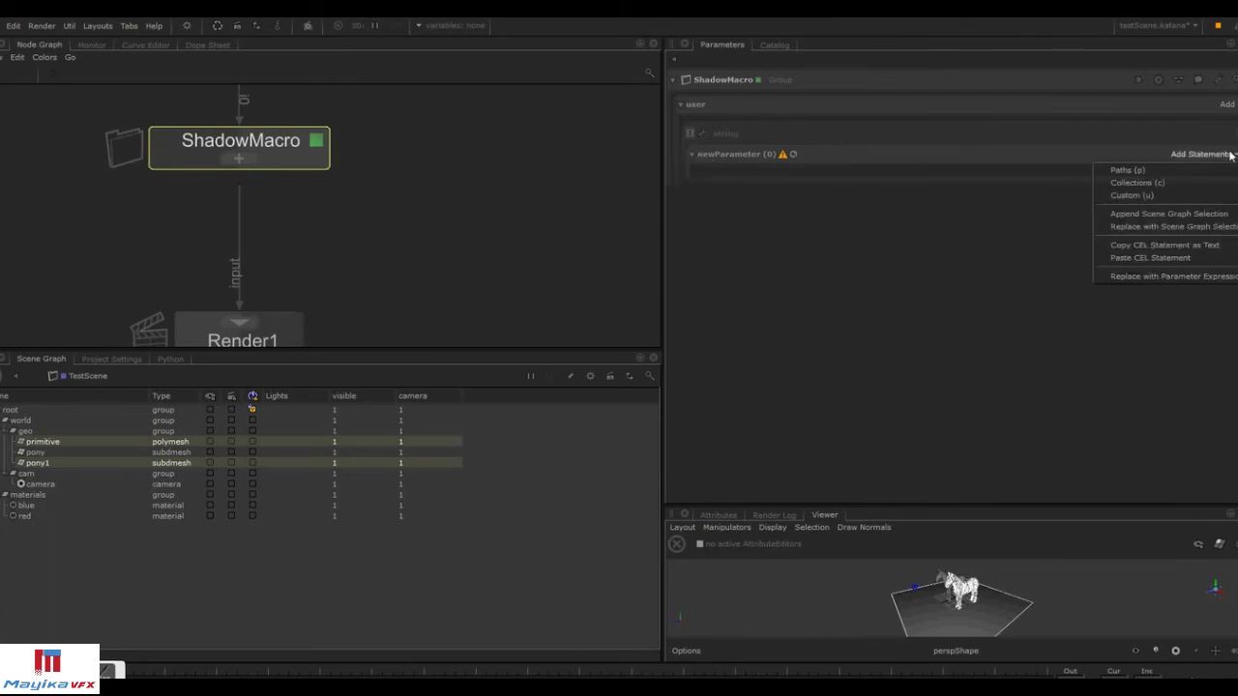
pyautogui.click(917, 257)
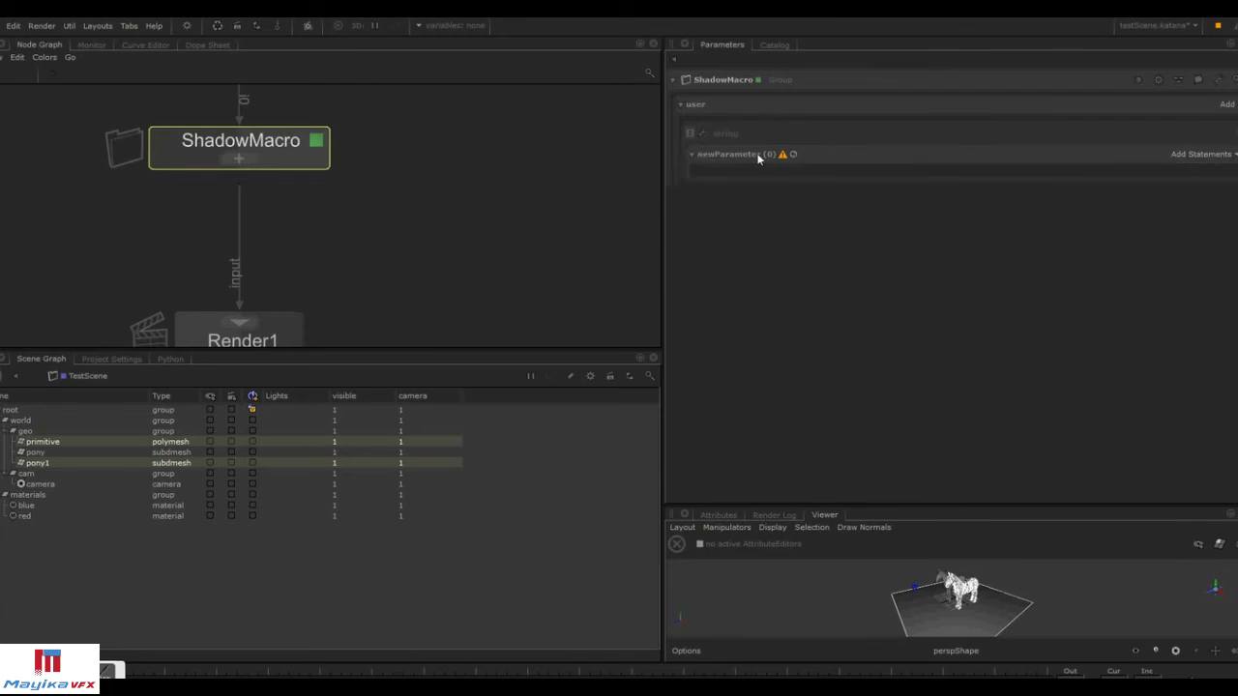
# Rename the new String parameter receiver_obj.
pyautogui.click(705, 134)
pyautogui.click(732, 149)
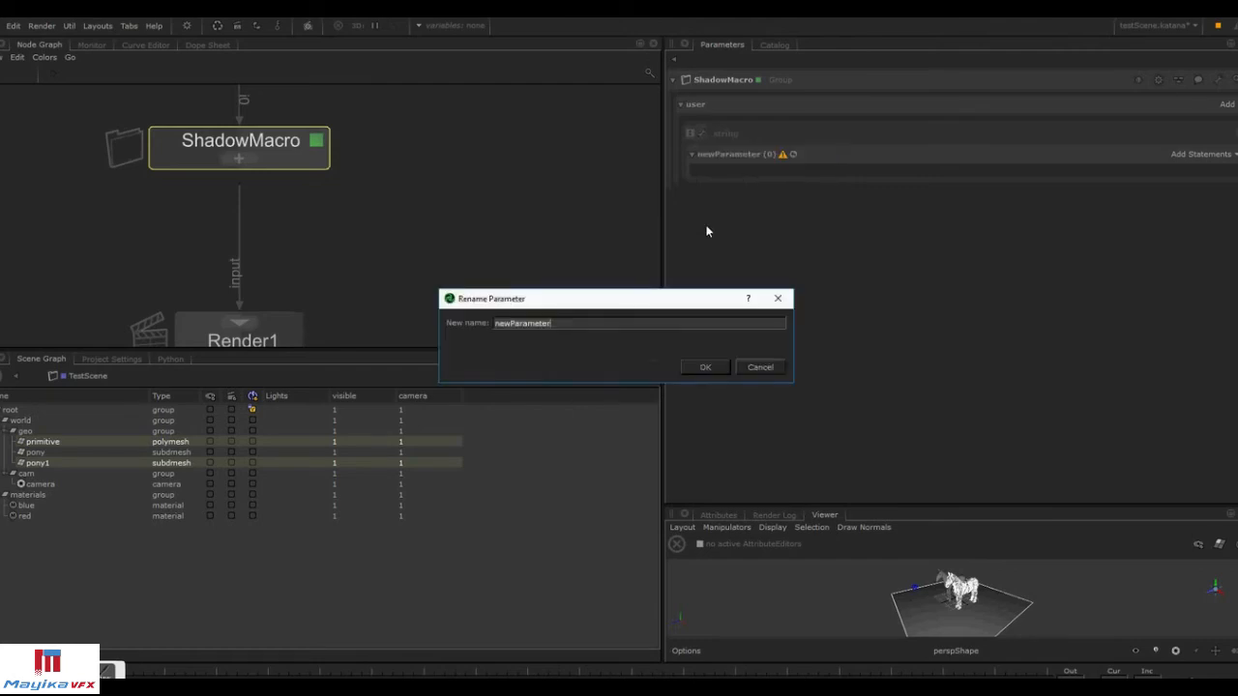
pyautogui.write('receiver')
pyautogui.write('_cel')
pyautogui.press('Return')
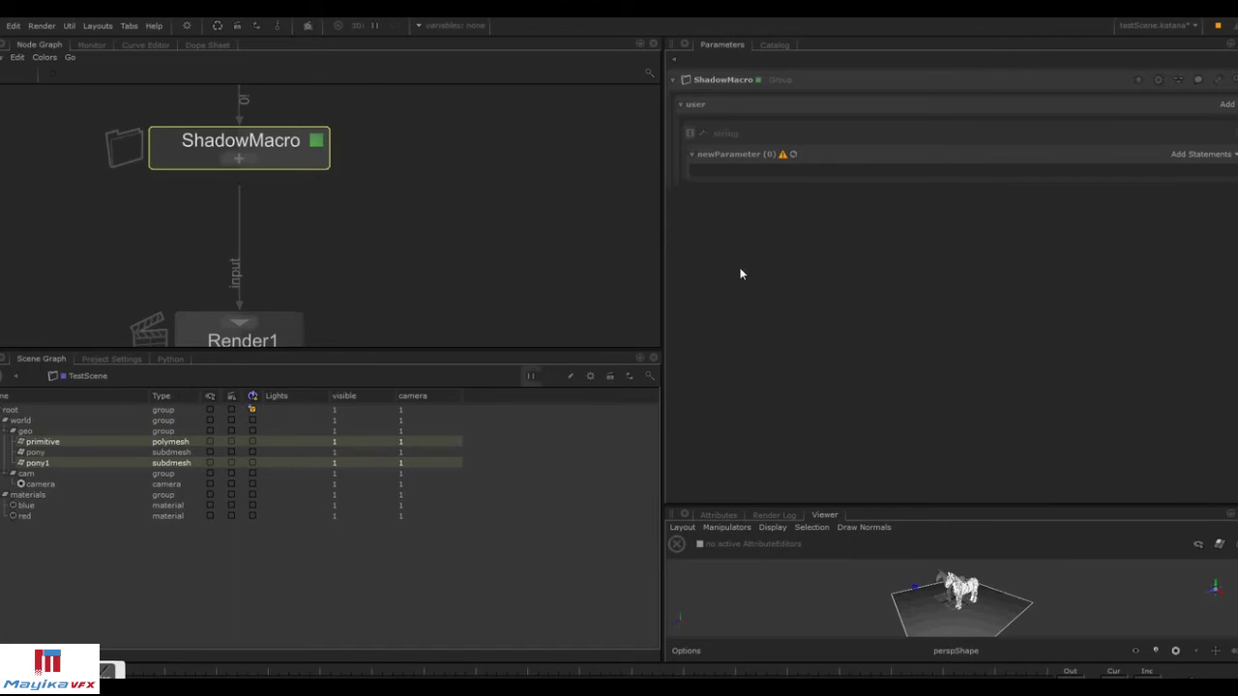
pyautogui.rightClick(702, 139)
pyautogui.click(723, 147)
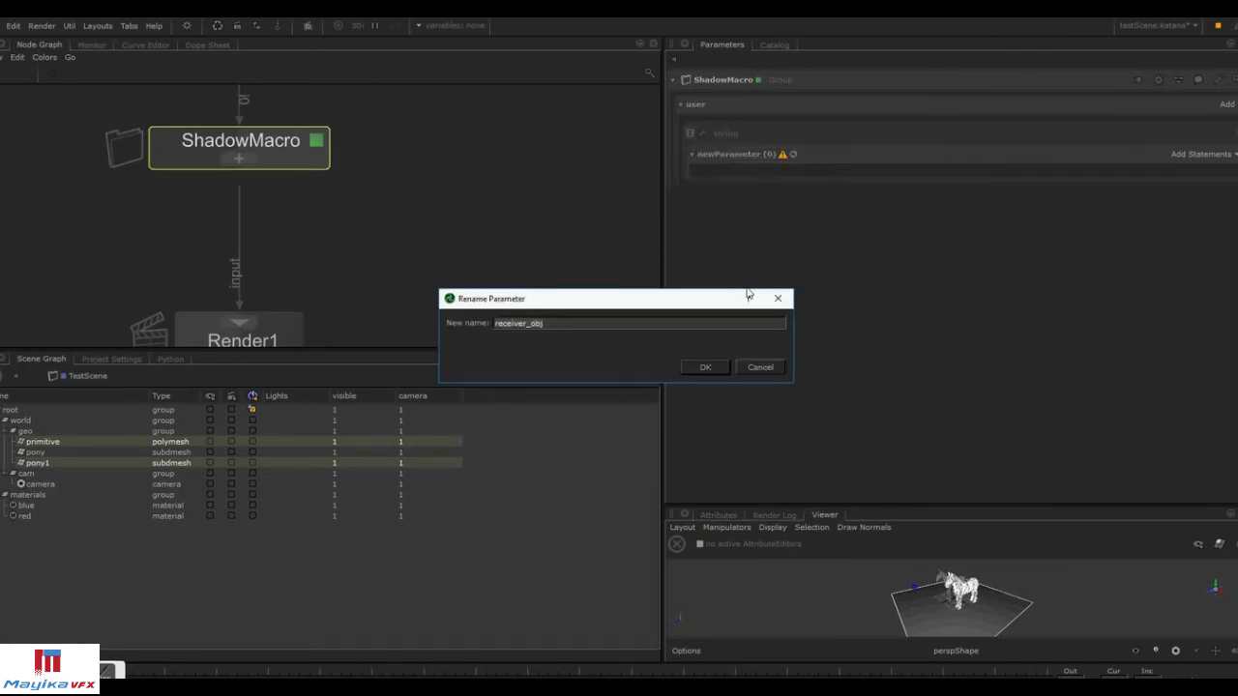
pyautogui.click(777, 302)
# Add a Group user parameter named receiver and move the receiver_obj parameter into it.
pyautogui.click(1225, 104)
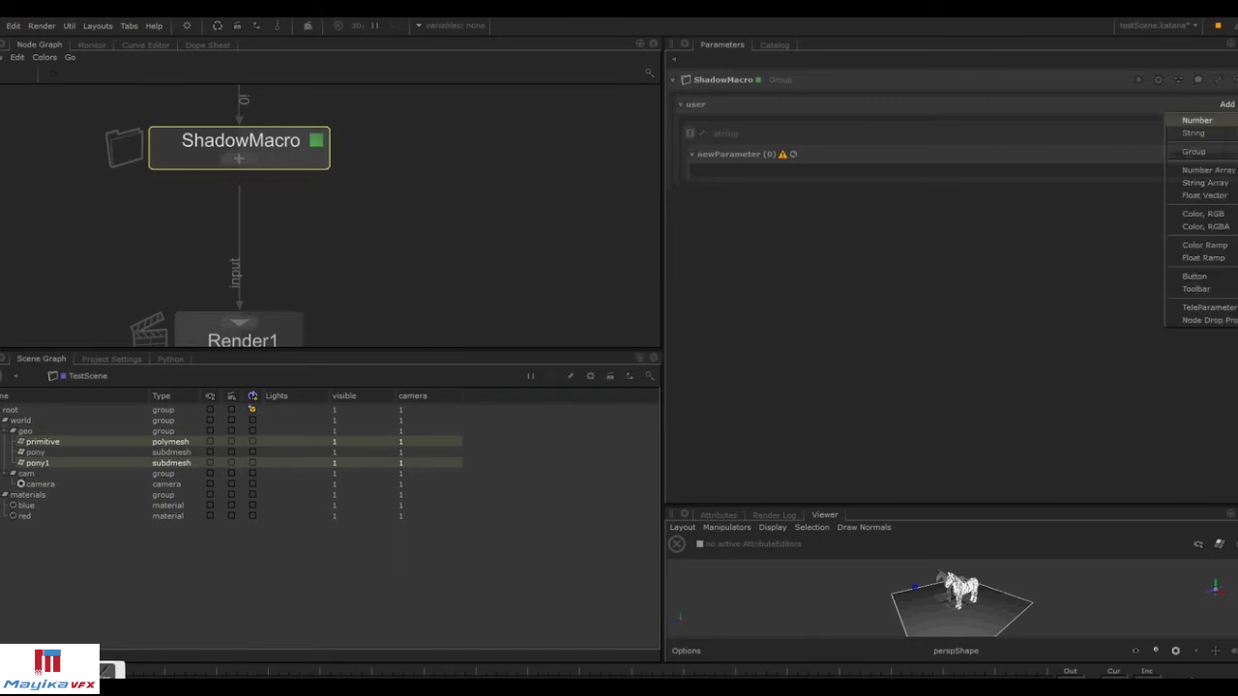
pyautogui.click(1232, 155)
pyautogui.rightClick(705, 199)
pyautogui.click(721, 210)
pyautogui.write('re')
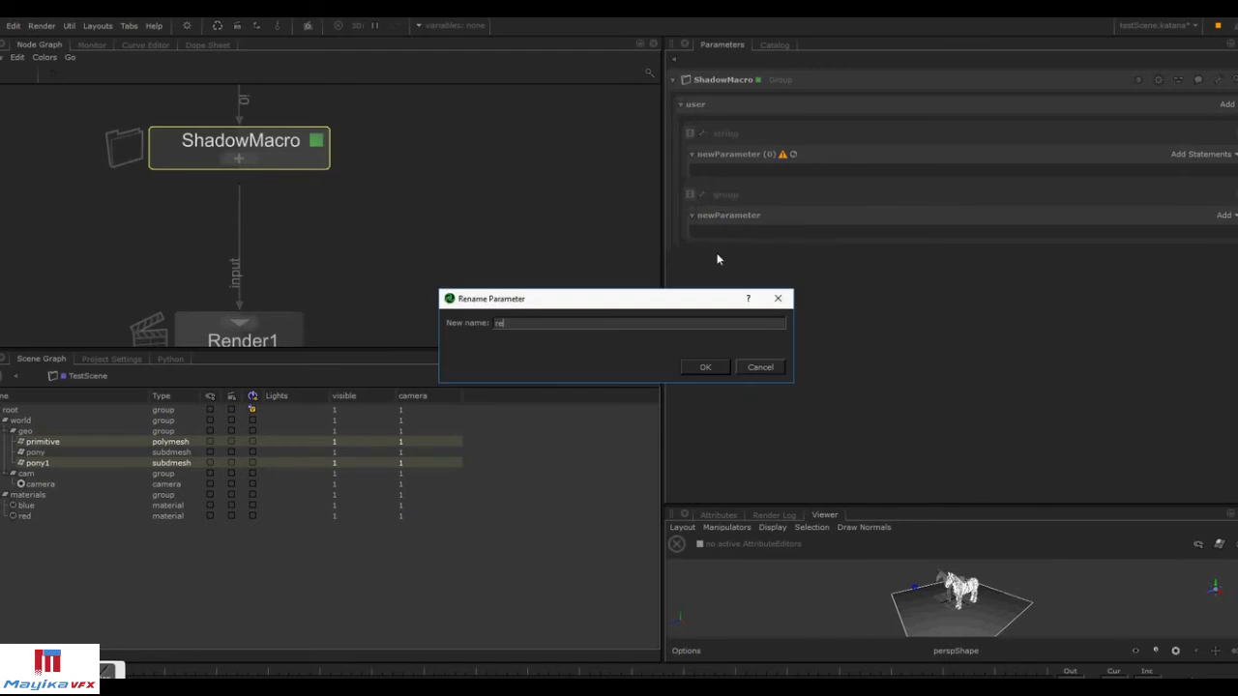
pyautogui.write('ceiver')
pyautogui.press('Return')
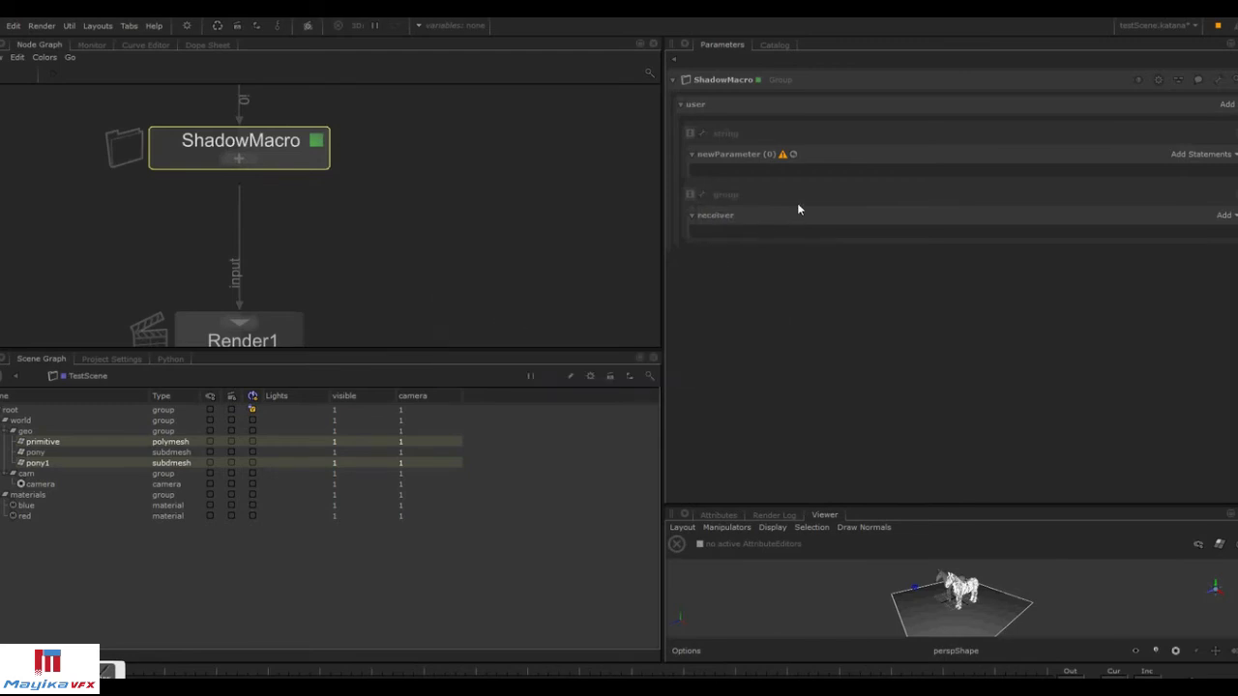
pyautogui.moveTo(692, 140); pyautogui.dragTo(702, 226)
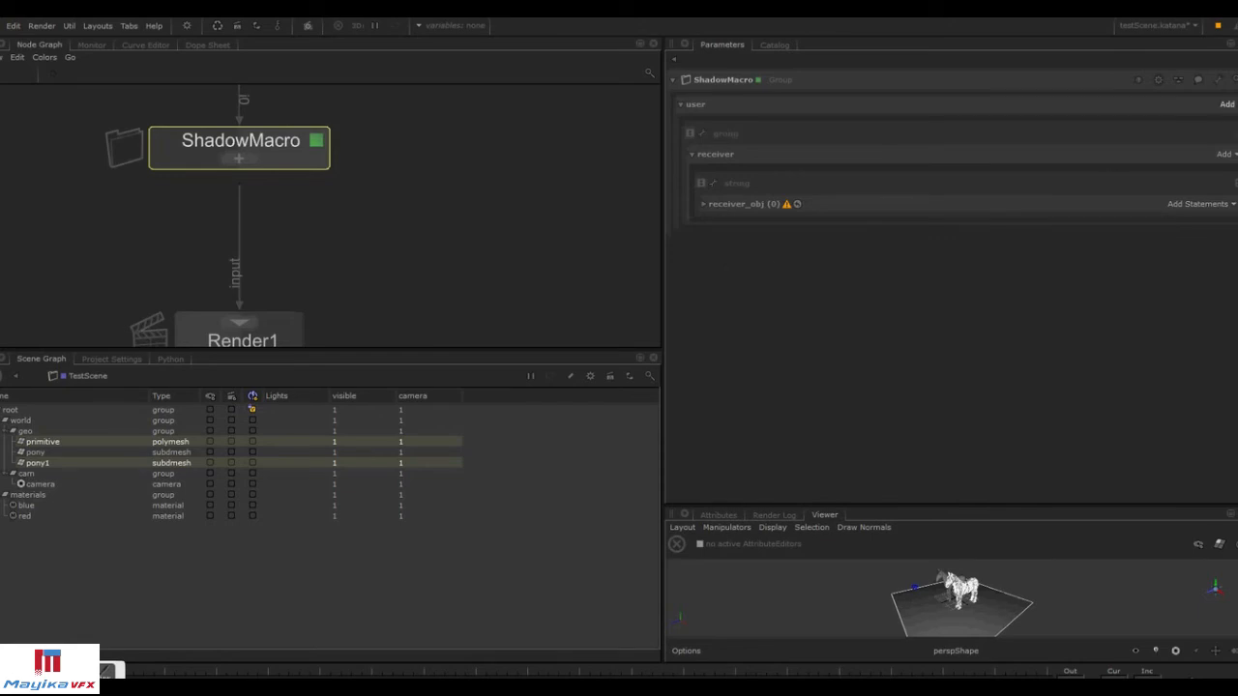
# Add a second Group user parameter to ShadowMacro and rename it caster.
pyautogui.click(1227, 103)
pyautogui.click(1230, 150)
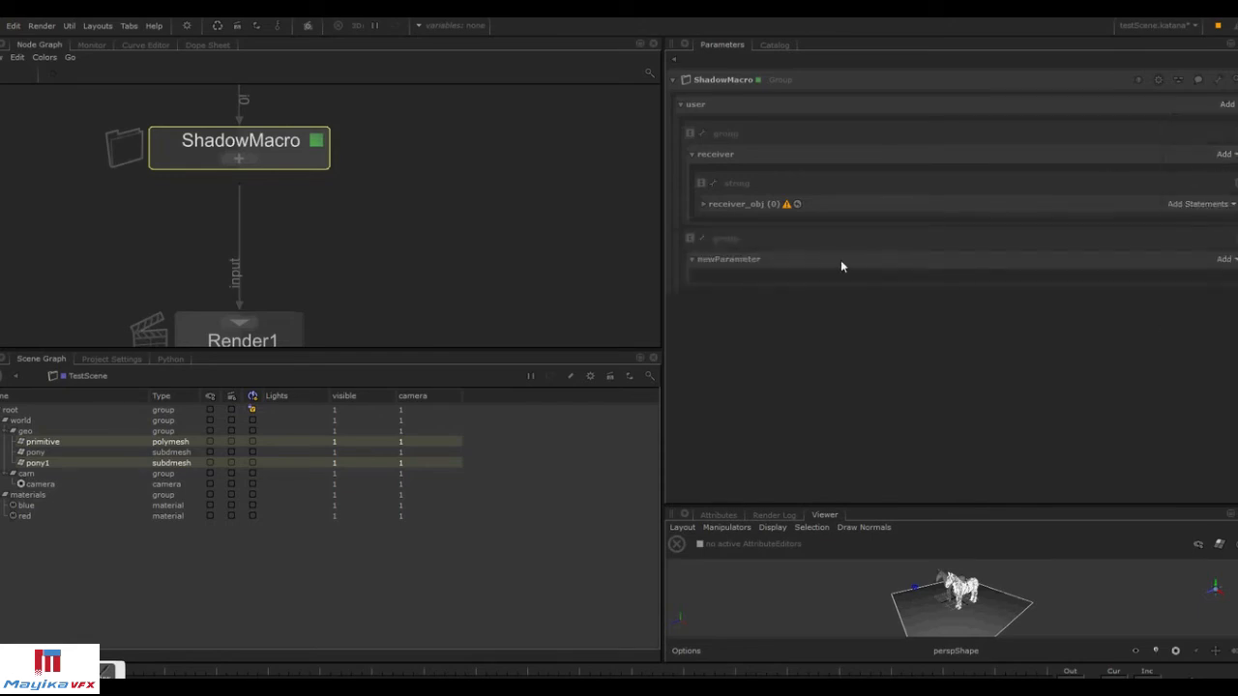
pyautogui.rightClick(711, 248)
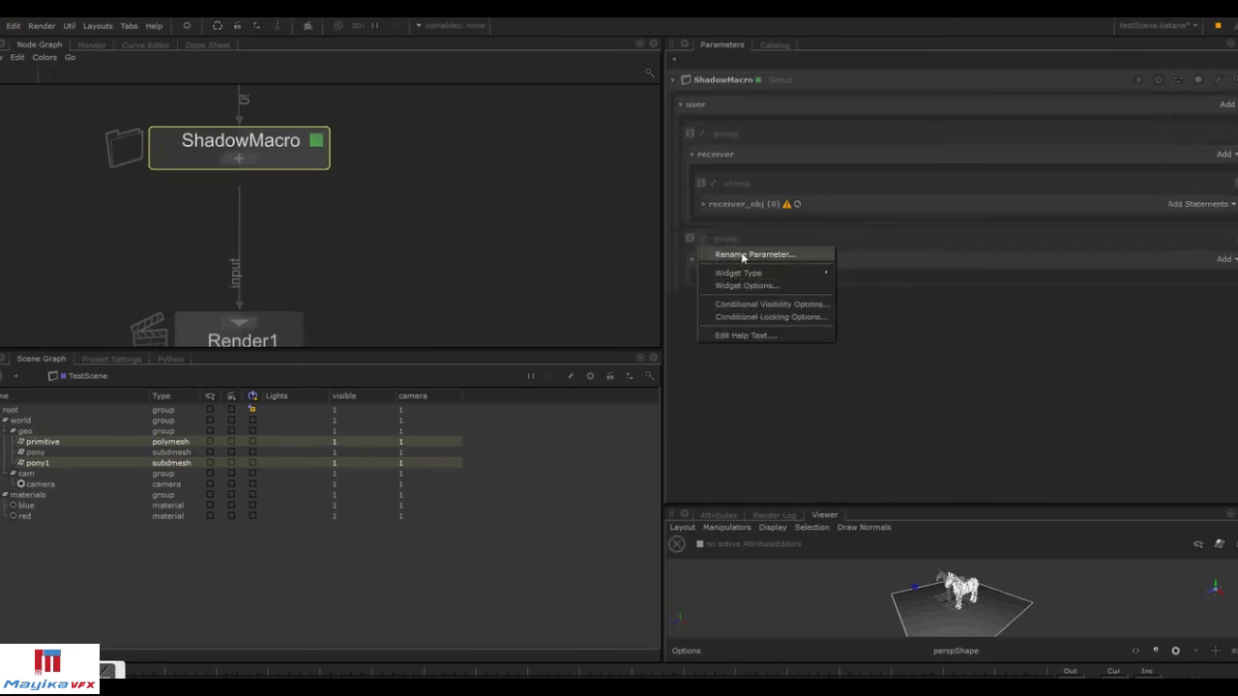
pyautogui.click(738, 253)
pyautogui.write('caster_')
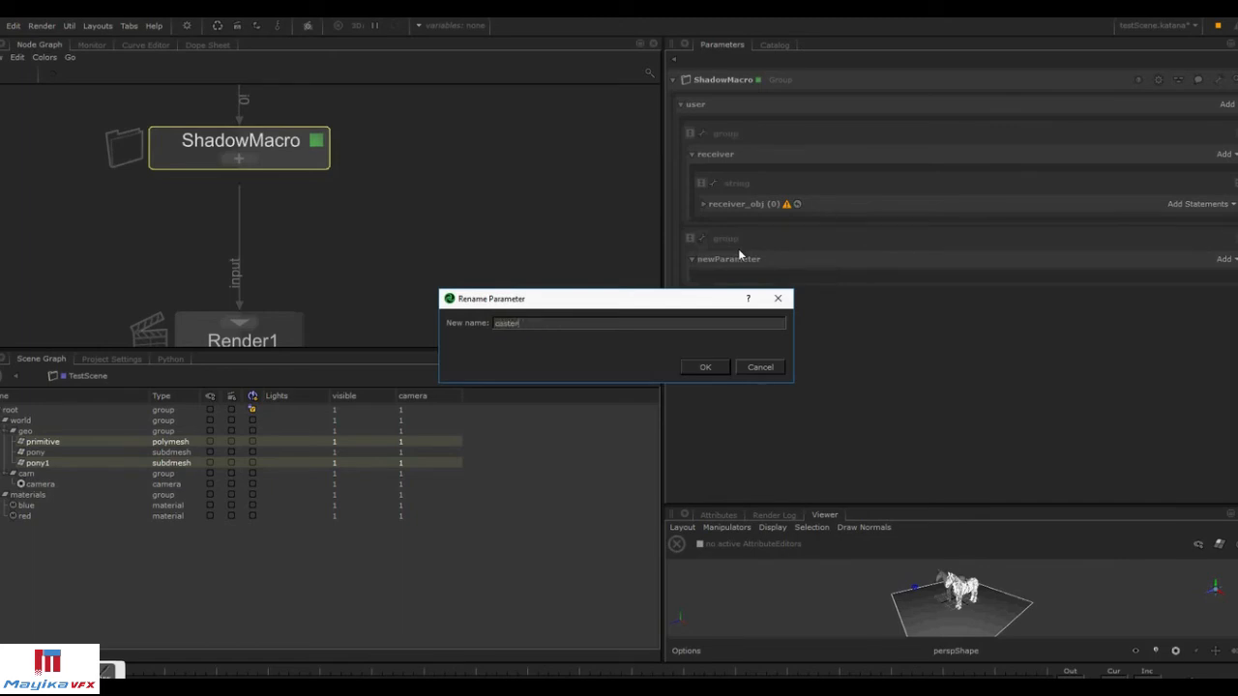
pyautogui.press('Return')
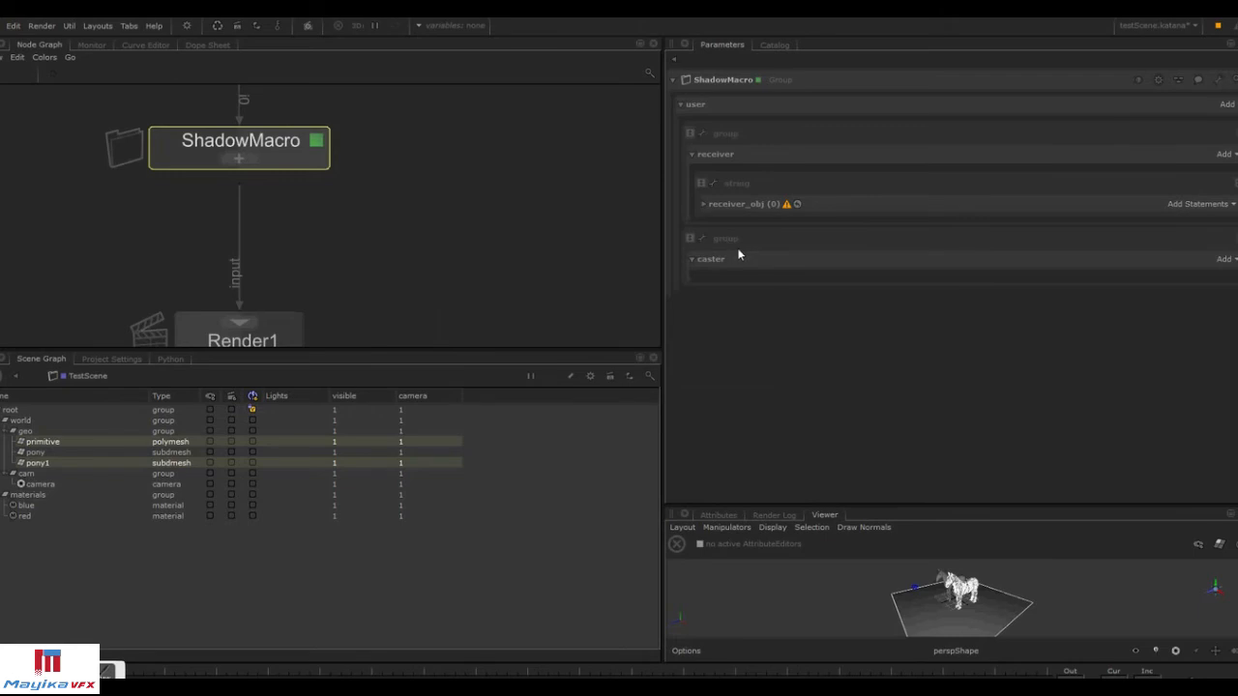
# Add a String user parameter and rename it caster_obj.
pyautogui.click(1226, 103)
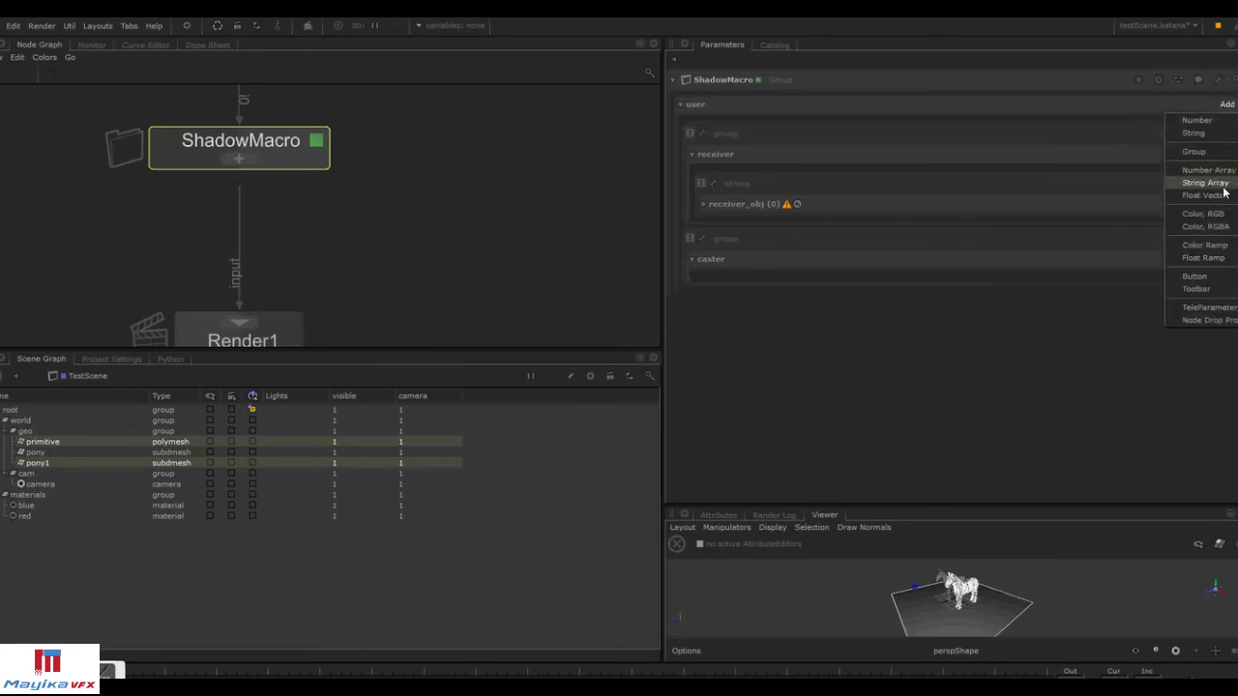
pyautogui.click(1193, 132)
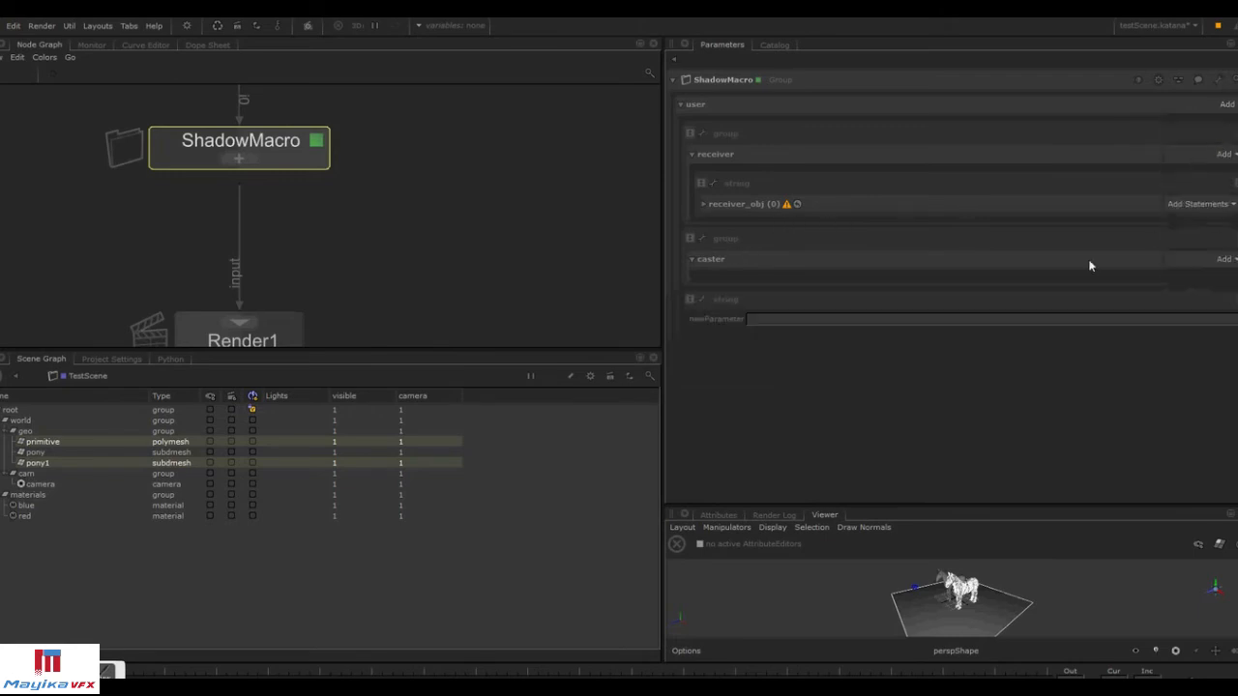
pyautogui.click(706, 302)
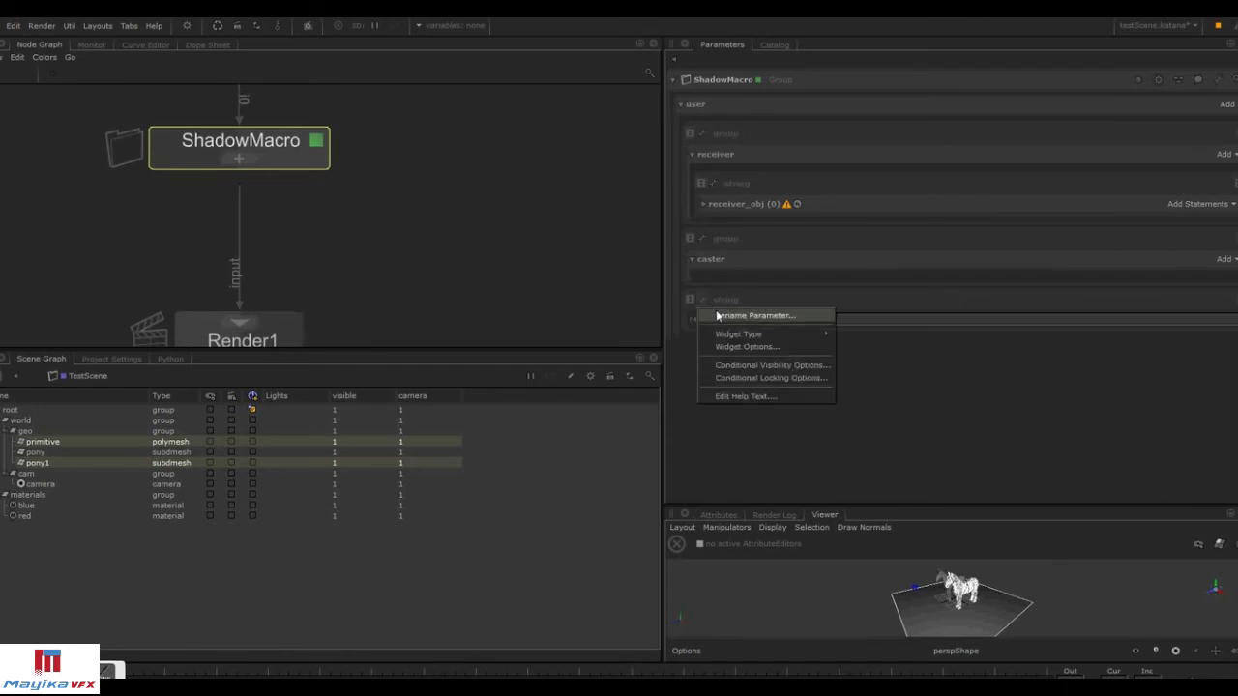
pyautogui.click(718, 314)
pyautogui.write('cas')
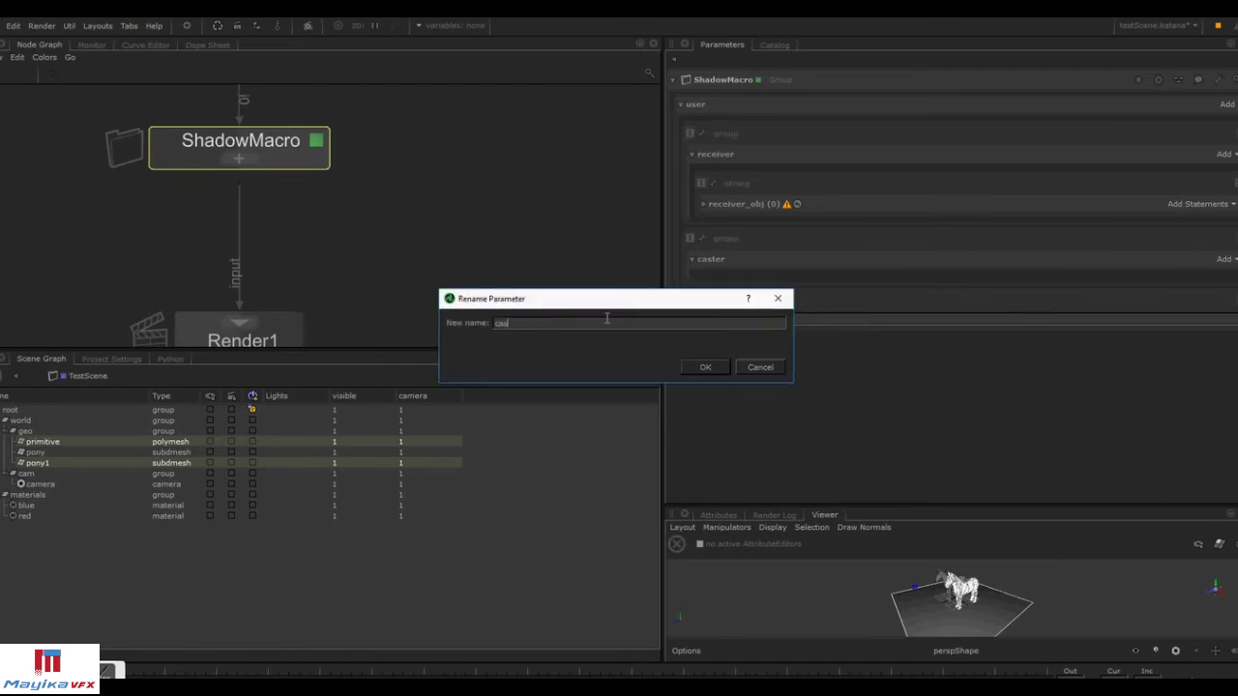
pyautogui.write('ter_obj')
pyautogui.press('Return')
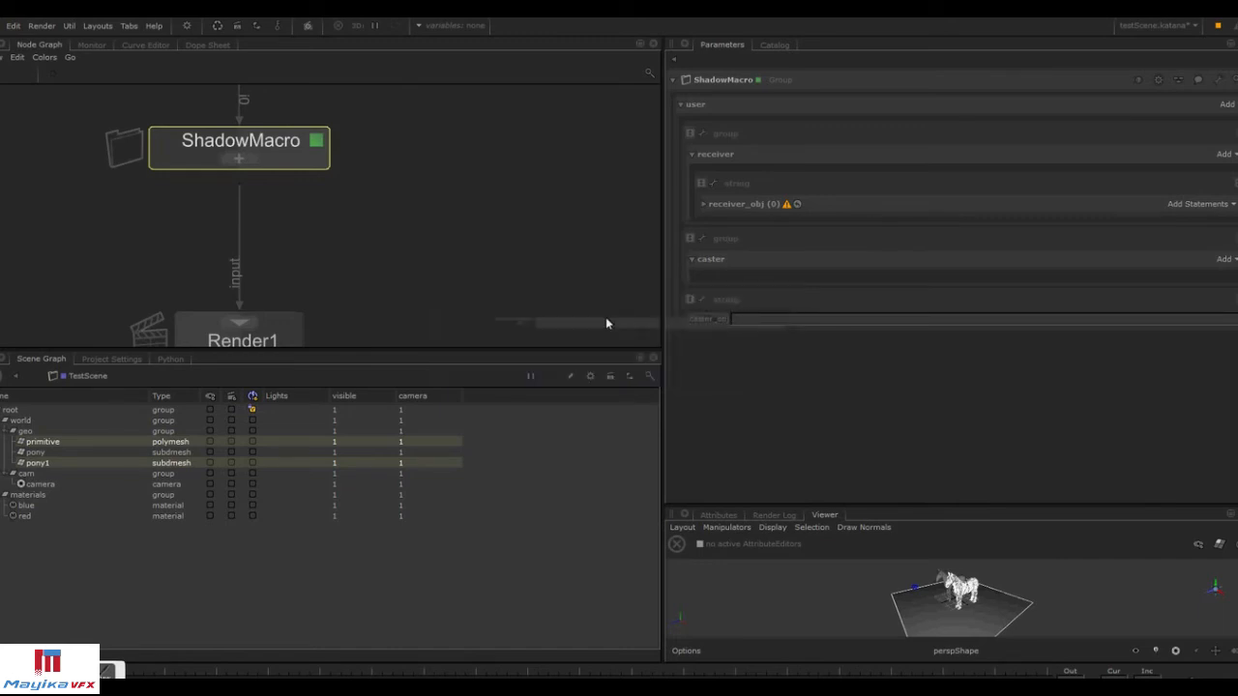
# Move caster_obj into the caster group and set its widget type to CEL Statement.
pyautogui.moveTo(687, 299); pyautogui.dragTo(721, 276)
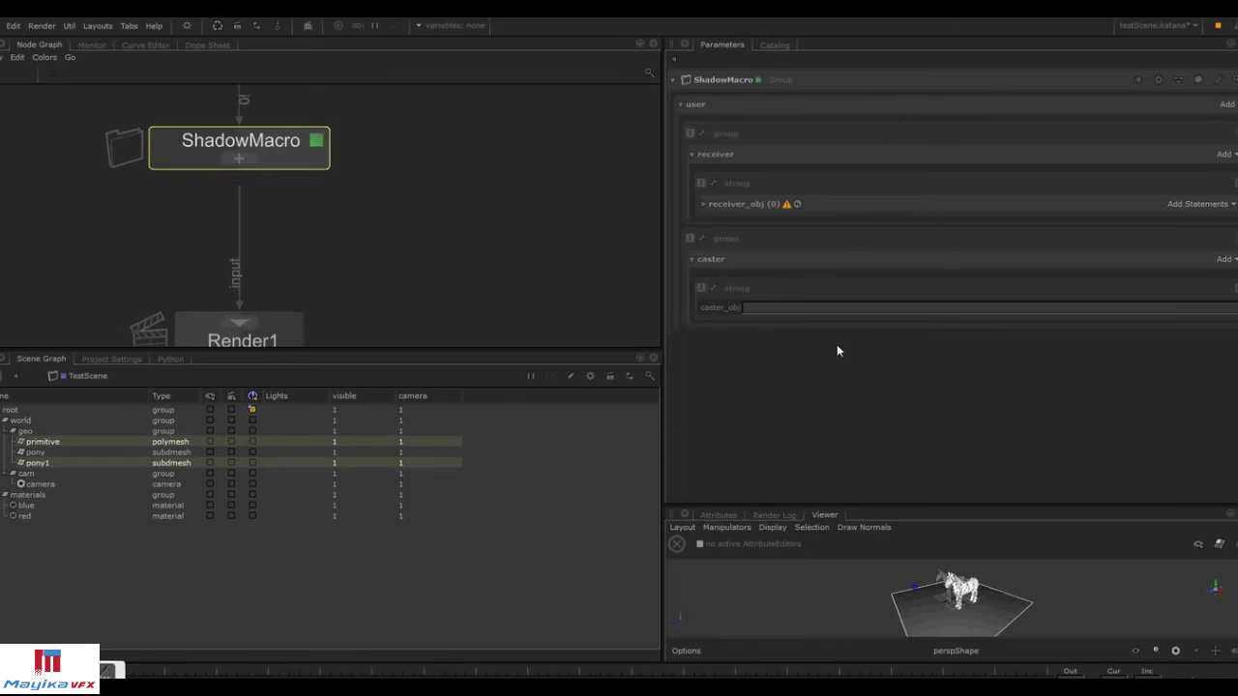
pyautogui.click(699, 204)
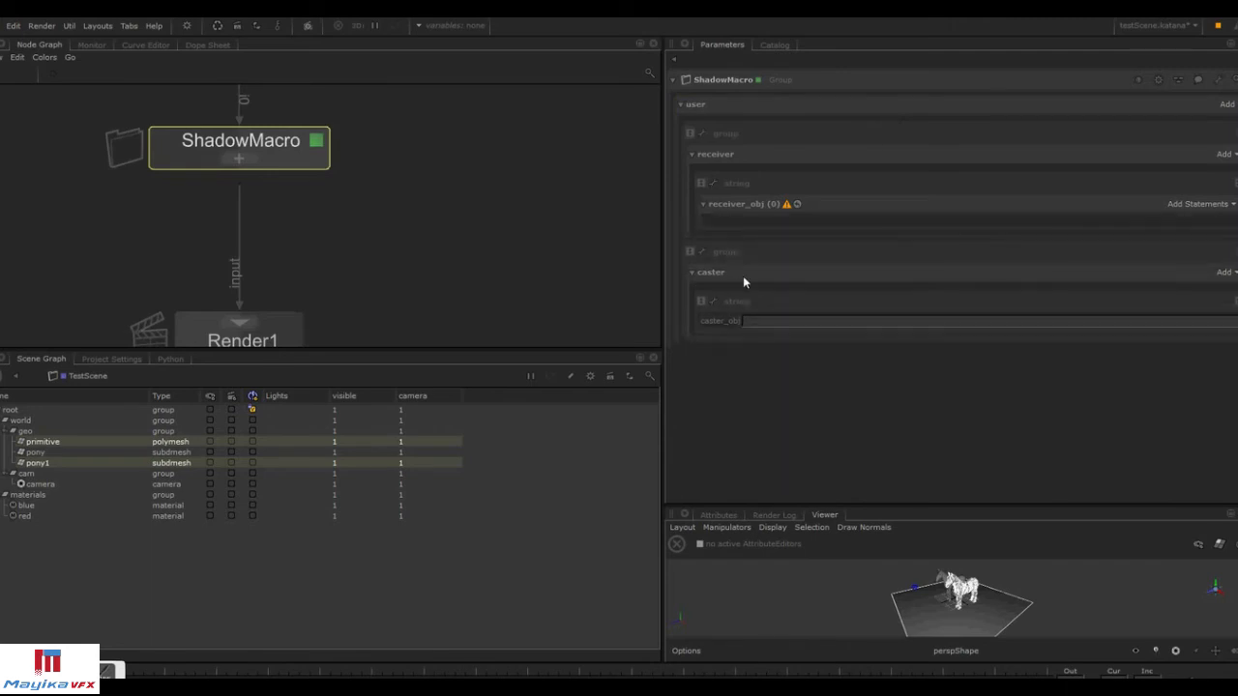
pyautogui.rightClick(709, 305)
pyautogui.moveTo(774, 335)
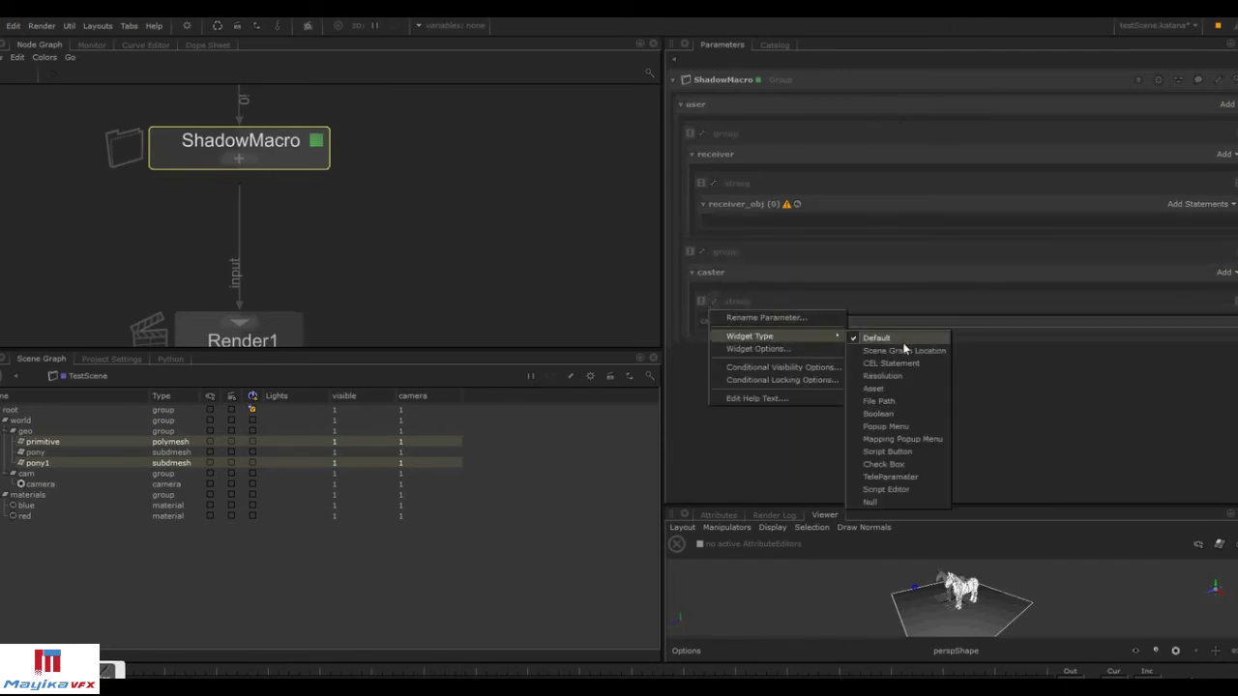
pyautogui.click(889, 363)
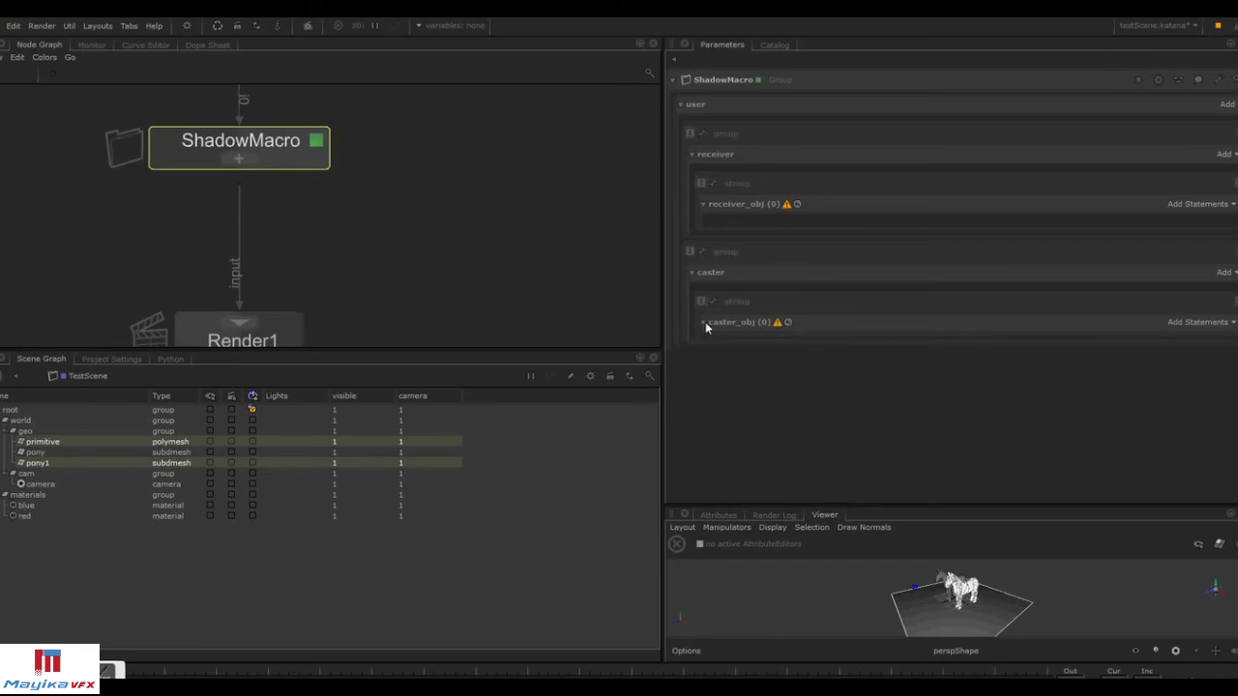
# Copy the receiver_obj parameter from the ShadowMacro group.
pyautogui.rightClick(734, 182)
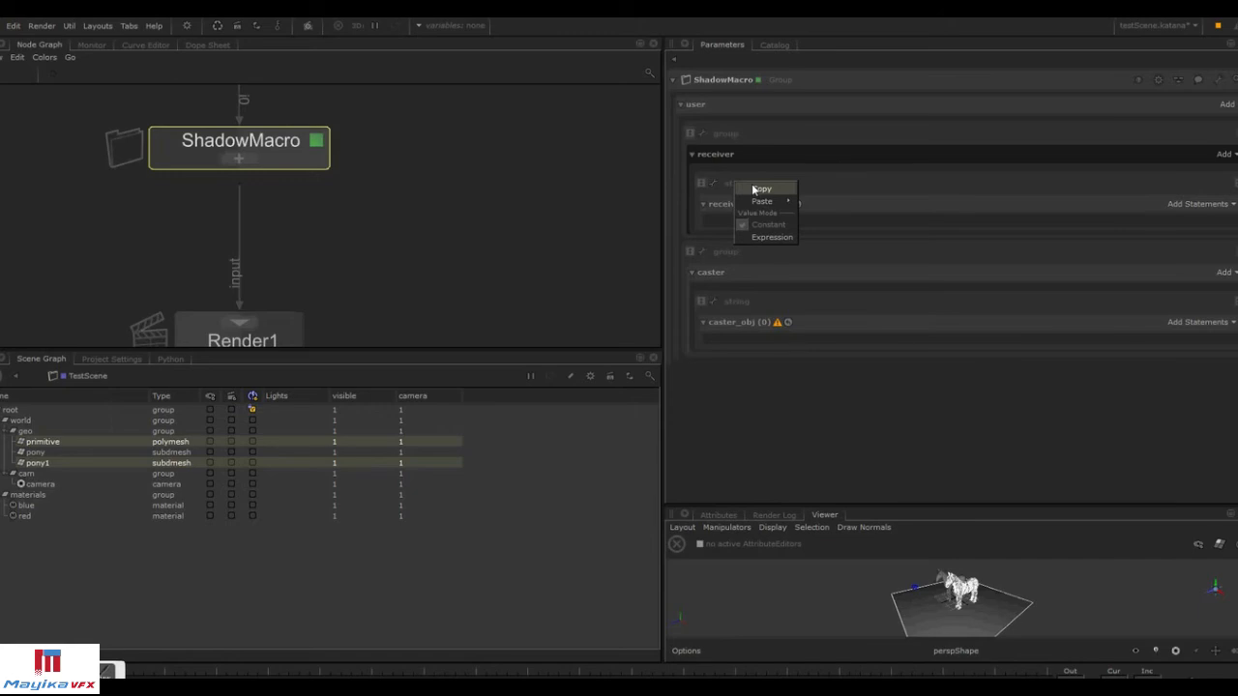
pyautogui.click(702, 203)
pyautogui.rightClick(725, 204)
pyautogui.click(746, 214)
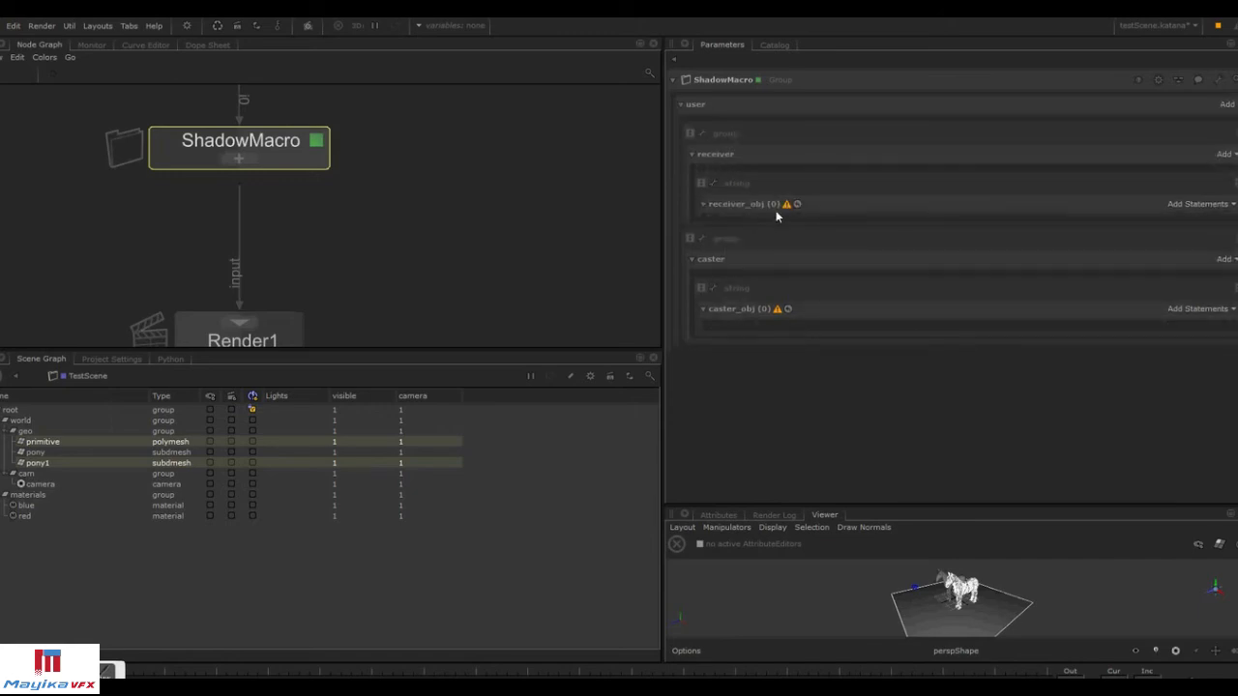
# Open the ShadowMacro group and try pasting the copied parameter onto PrmanObjectVisibility1's CEL parameter.
pyautogui.click(238, 158)
pyautogui.click(525, 173)
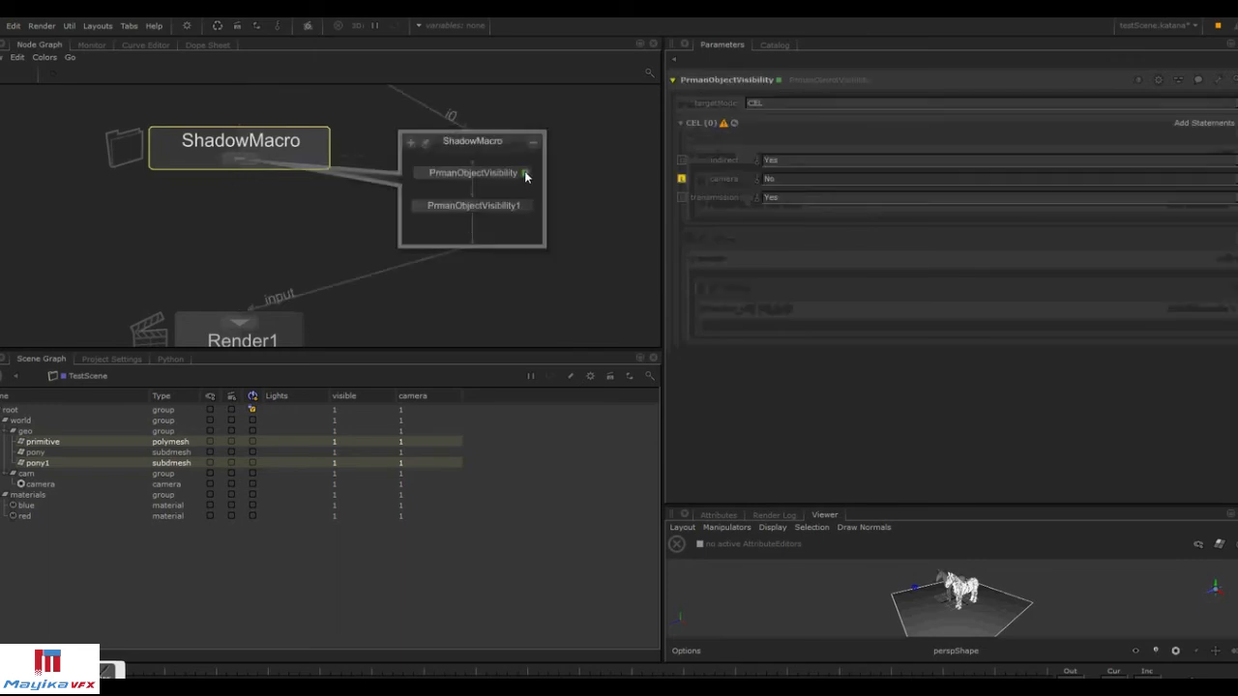
pyautogui.click(526, 204)
pyautogui.click(525, 205)
pyautogui.rightClick(699, 128)
pyautogui.moveTo(722, 148)
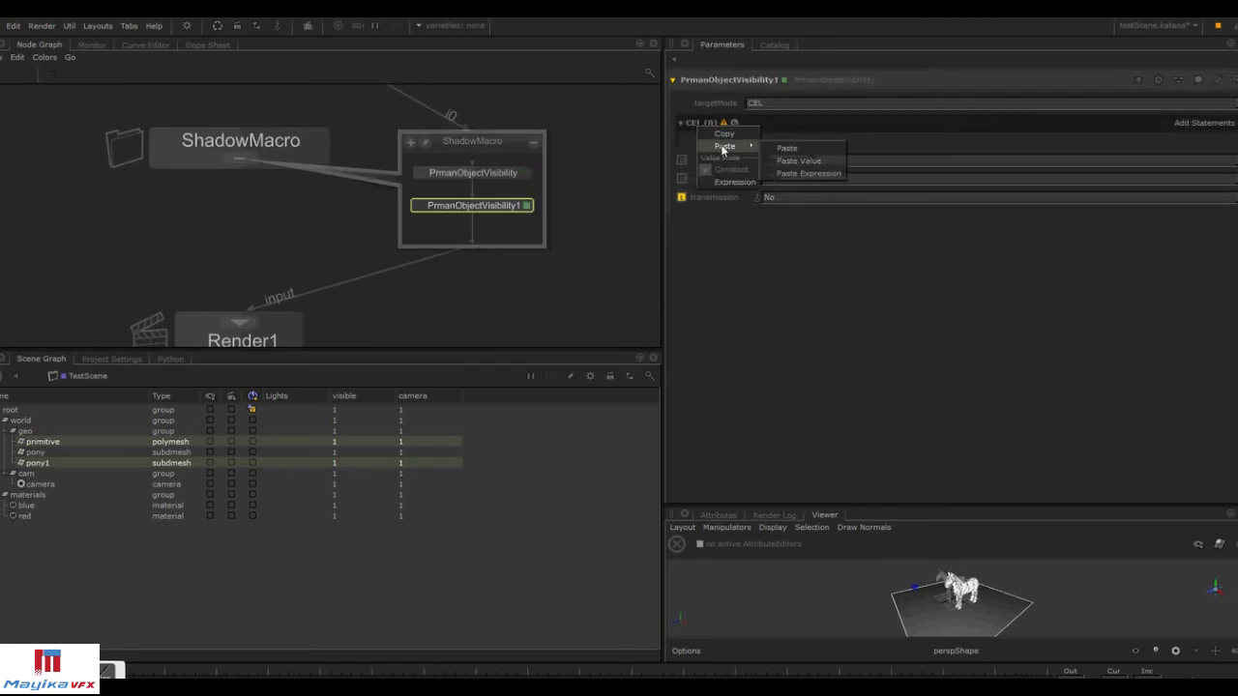
pyautogui.click(803, 149)
# Copy the caster_obj parameter from ShadowMacro's user parameters.
pyautogui.click(317, 141)
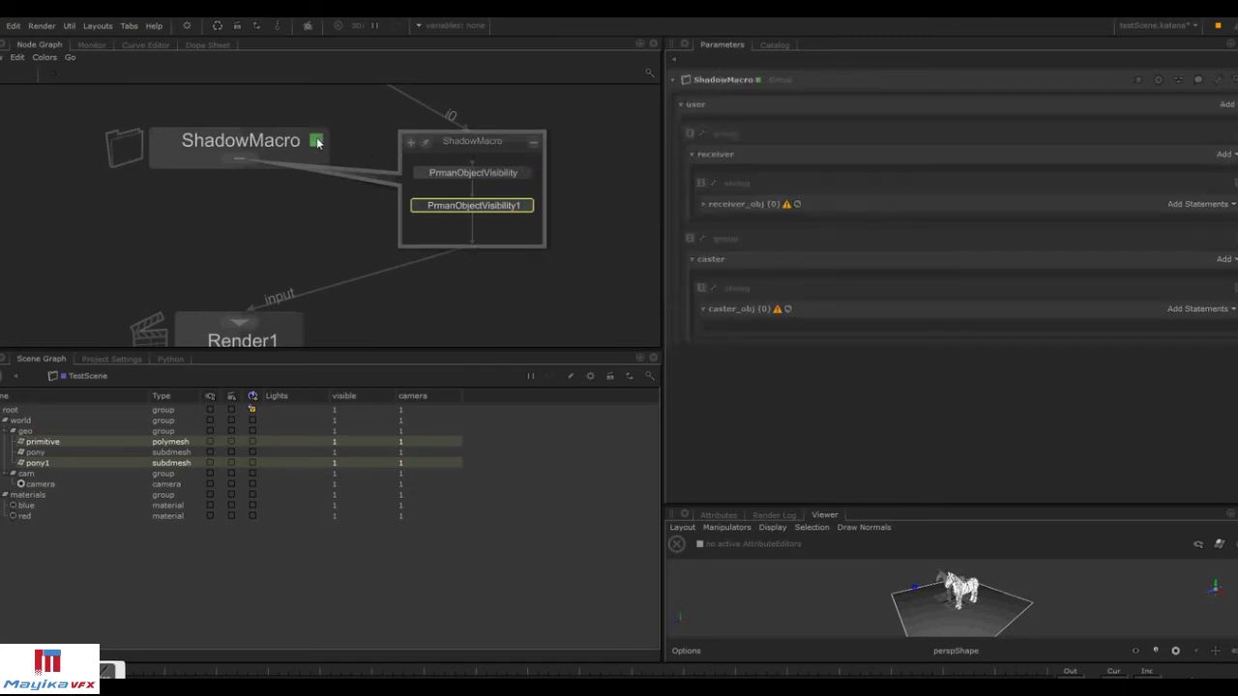
pyautogui.rightClick(730, 304)
pyautogui.click(753, 314)
# Paste the copied caster_obj parameter onto PrmanObjectVisibility's CEL parameter.
pyautogui.keyDown('shift'); pyautogui.click(525, 172); pyautogui.keyUp('shift')
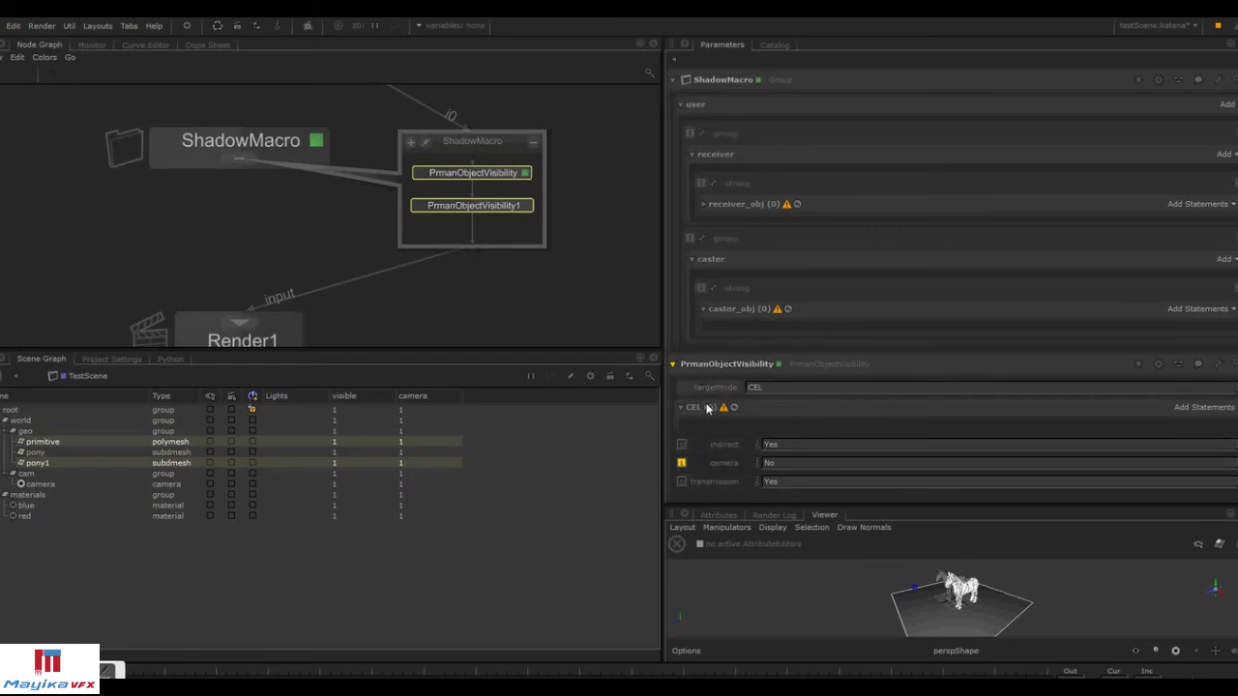
pyautogui.rightClick(709, 406)
pyautogui.moveTo(731, 426)
pyautogui.click(799, 432)
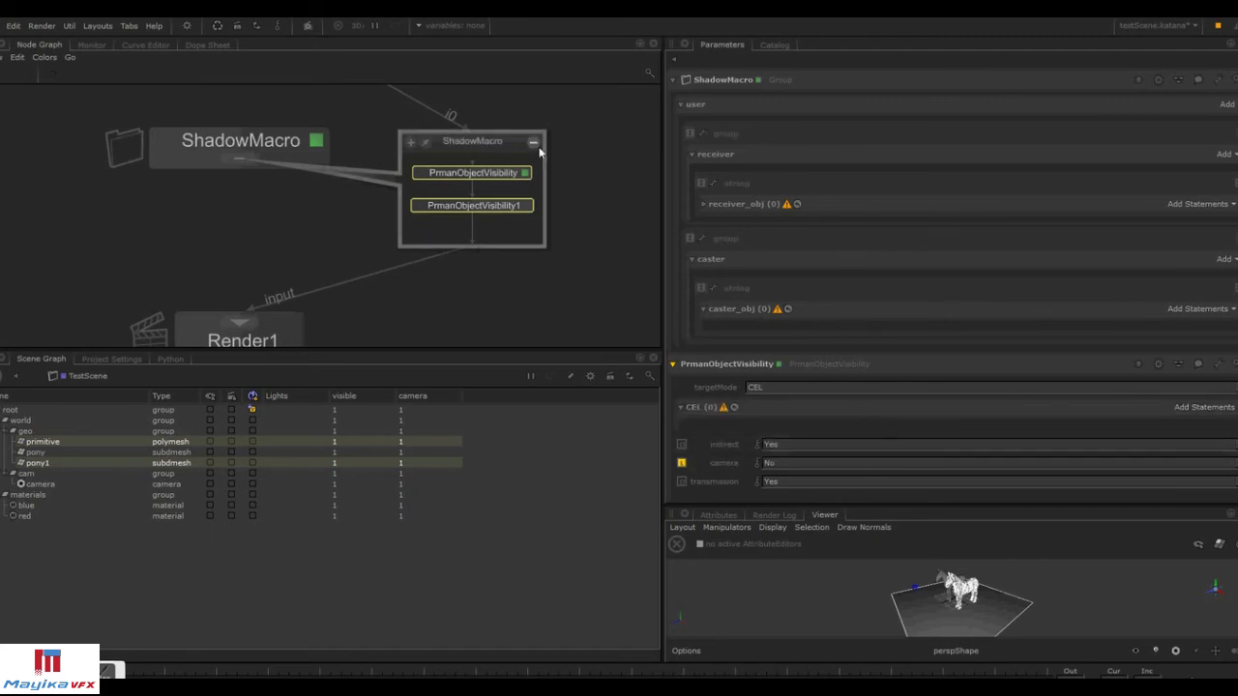
# Open ShadowMacro's parameters and toggle its user-parameter editing mode.
pyautogui.click(319, 142)
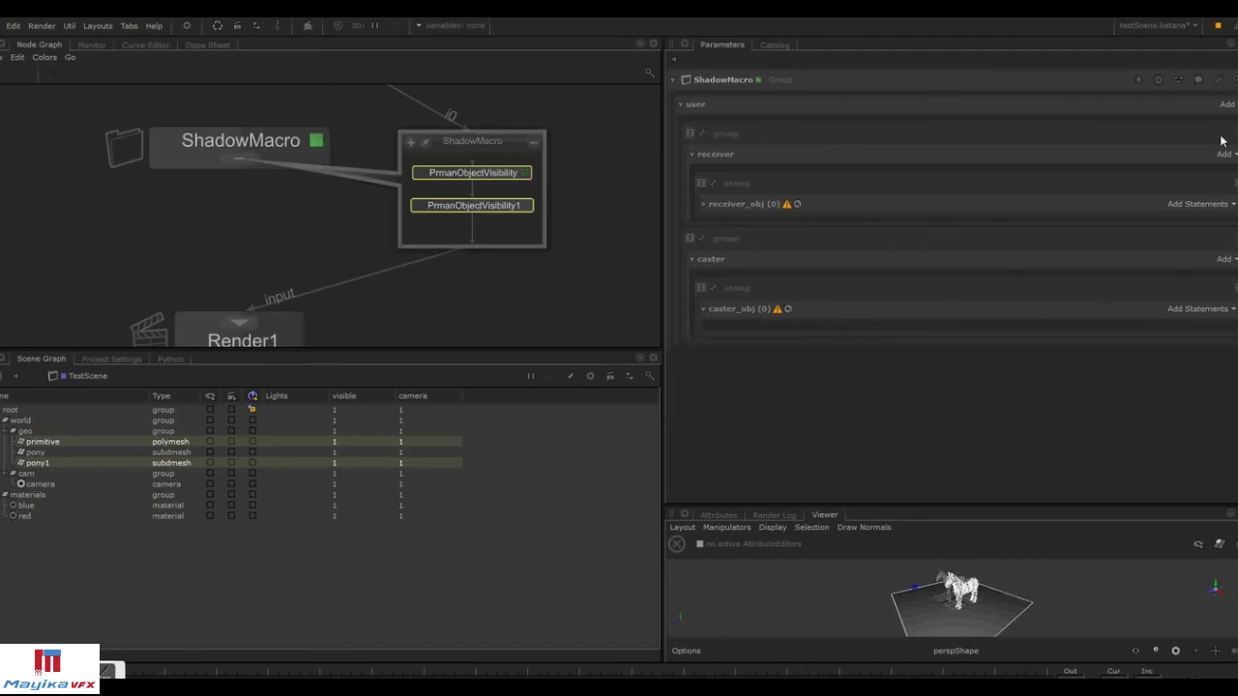
pyautogui.click(1218, 80)
pyautogui.click(1208, 180)
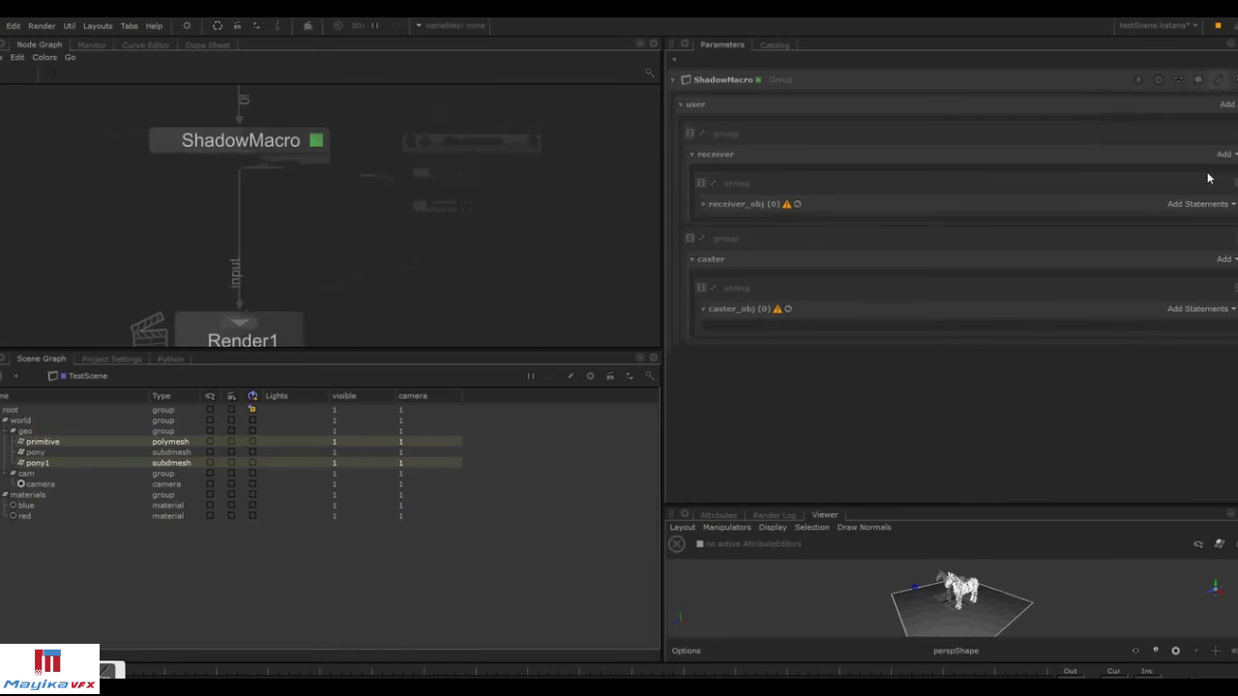
pyautogui.click(1218, 81)
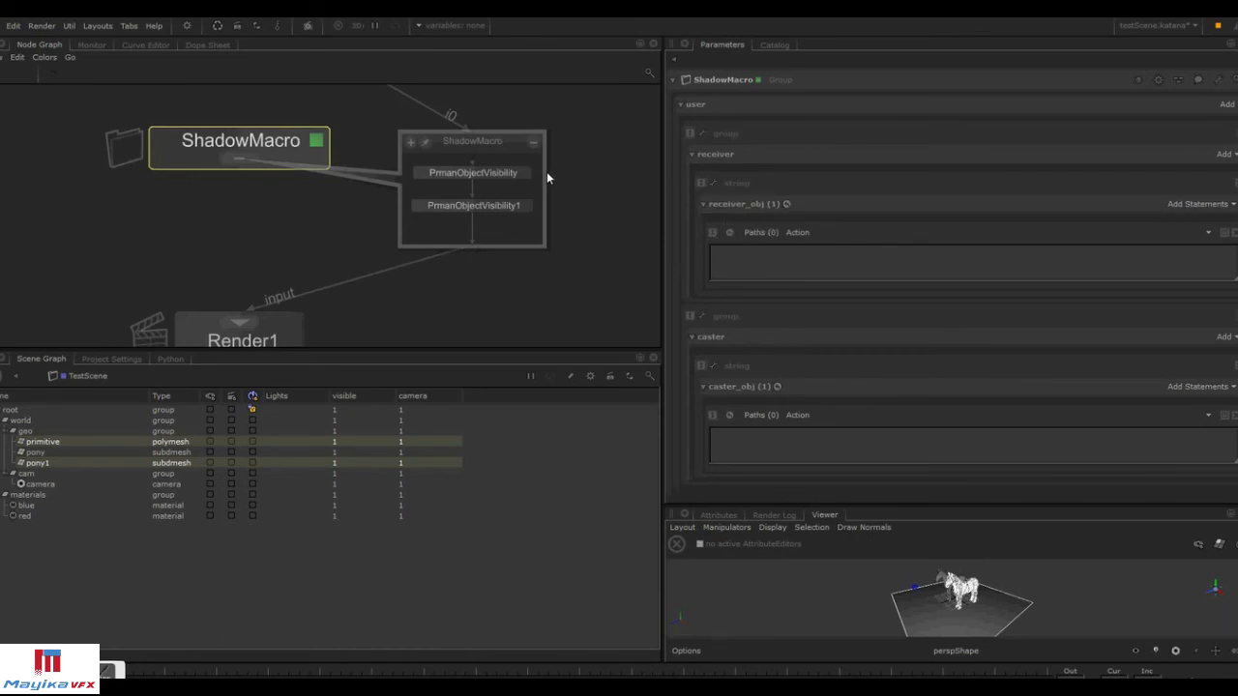
# Paste the copied parameter as an expression into PrmanObjectVisibility1's CEL parameter.
pyautogui.click(526, 208)
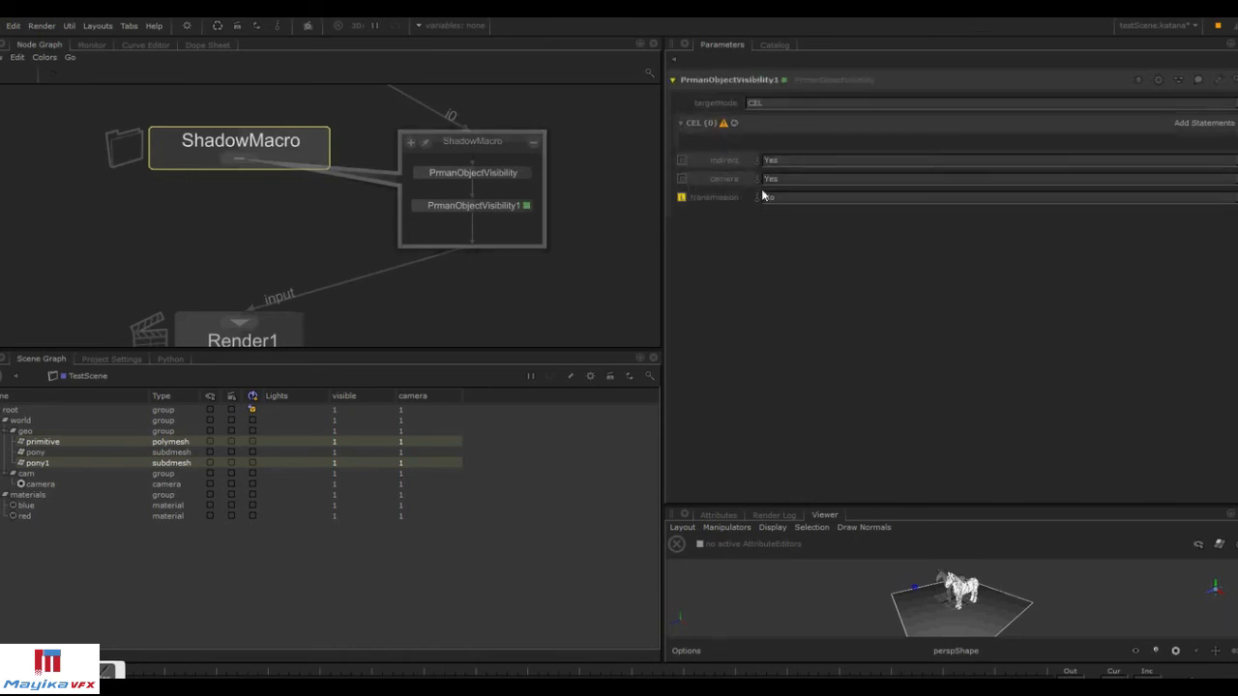
pyautogui.rightClick(717, 127)
pyautogui.moveTo(734, 148)
pyautogui.click(812, 172)
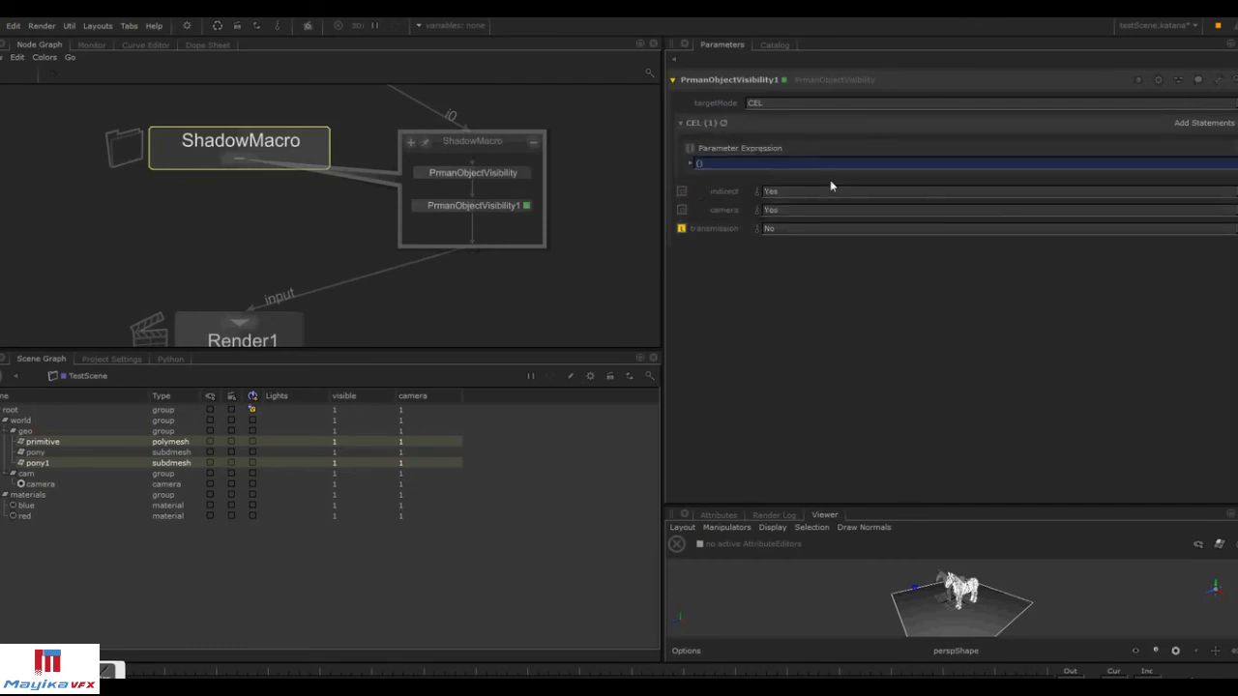
# Copy the caster_obj parameter from ShadowMacro's user parameters again.
pyautogui.click(320, 144)
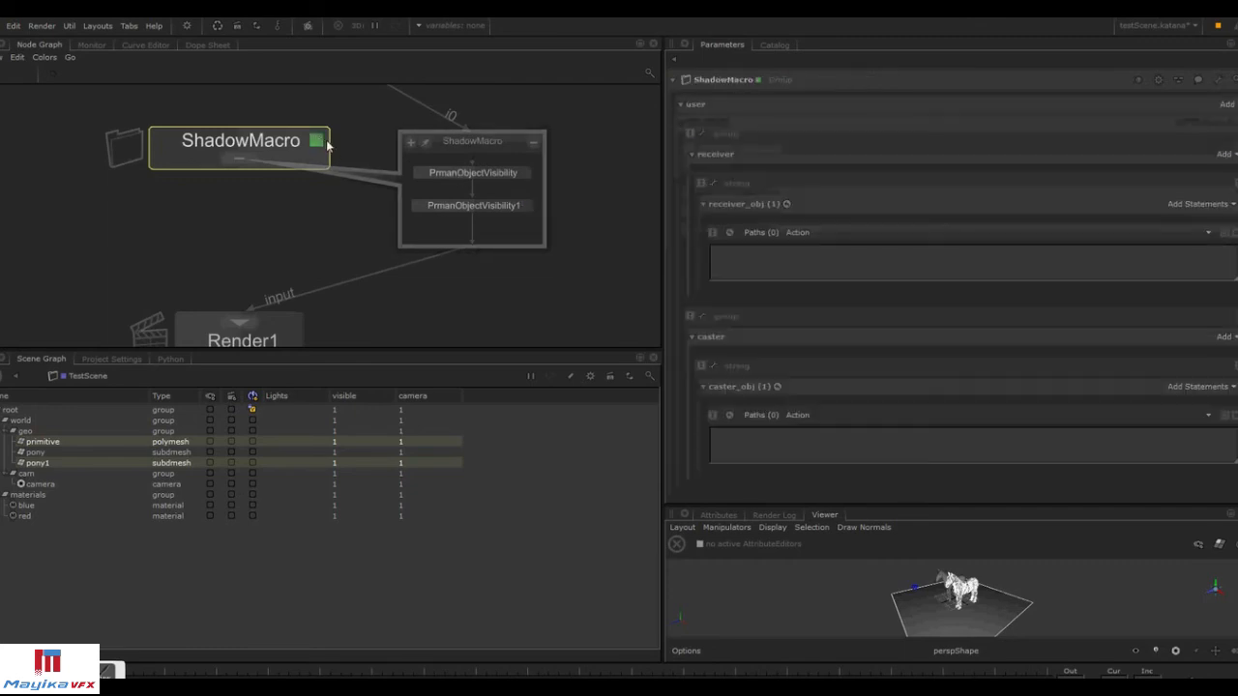
pyautogui.rightClick(740, 396)
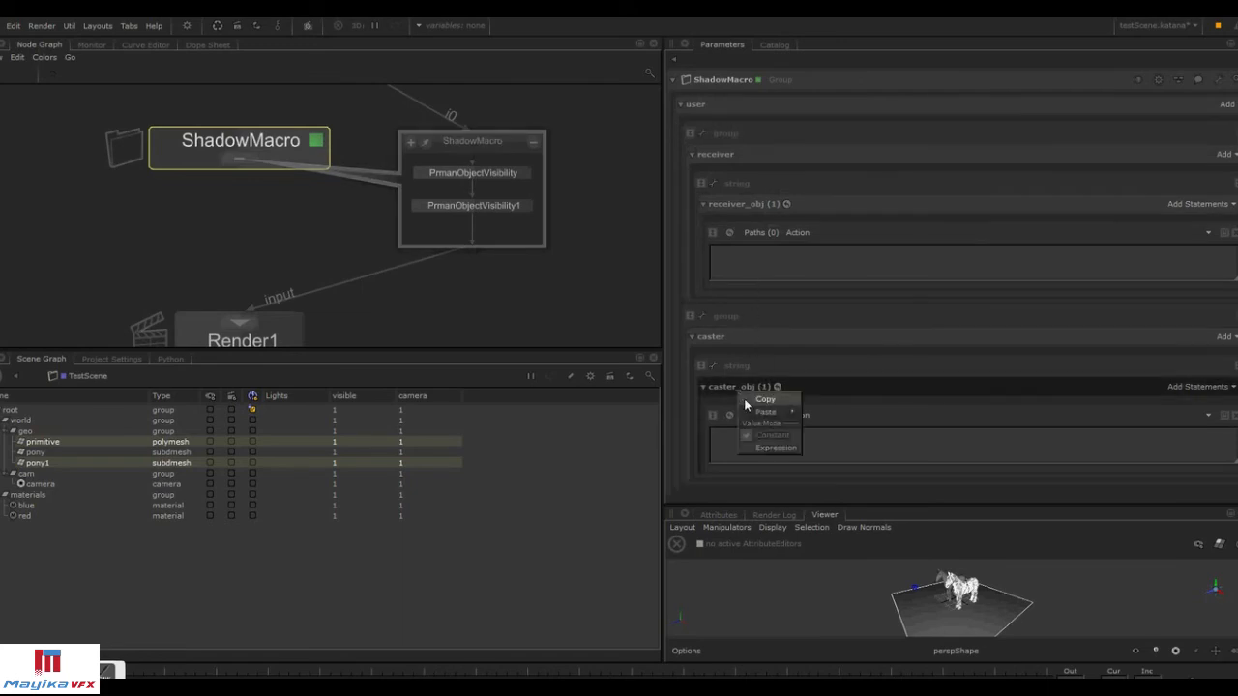
pyautogui.click(764, 399)
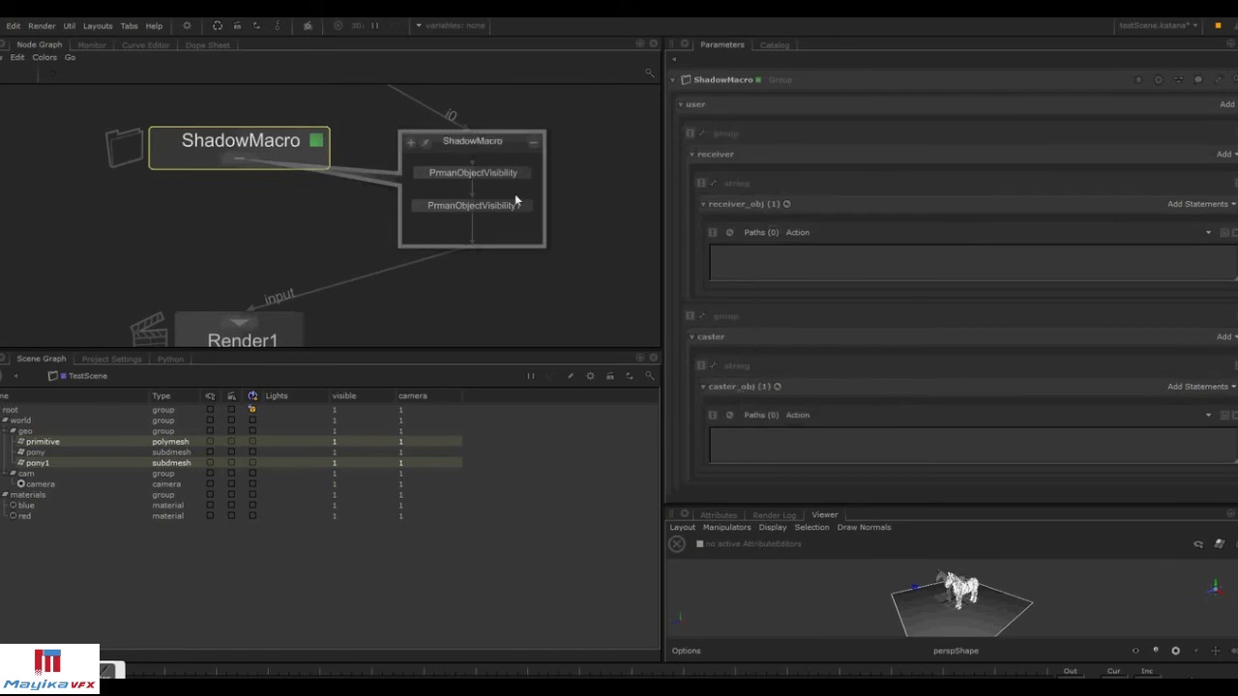
# Paste the copied caster_obj parameter as an expression into PrmanObjectVisibility's CEL parameter.
pyautogui.click(525, 172)
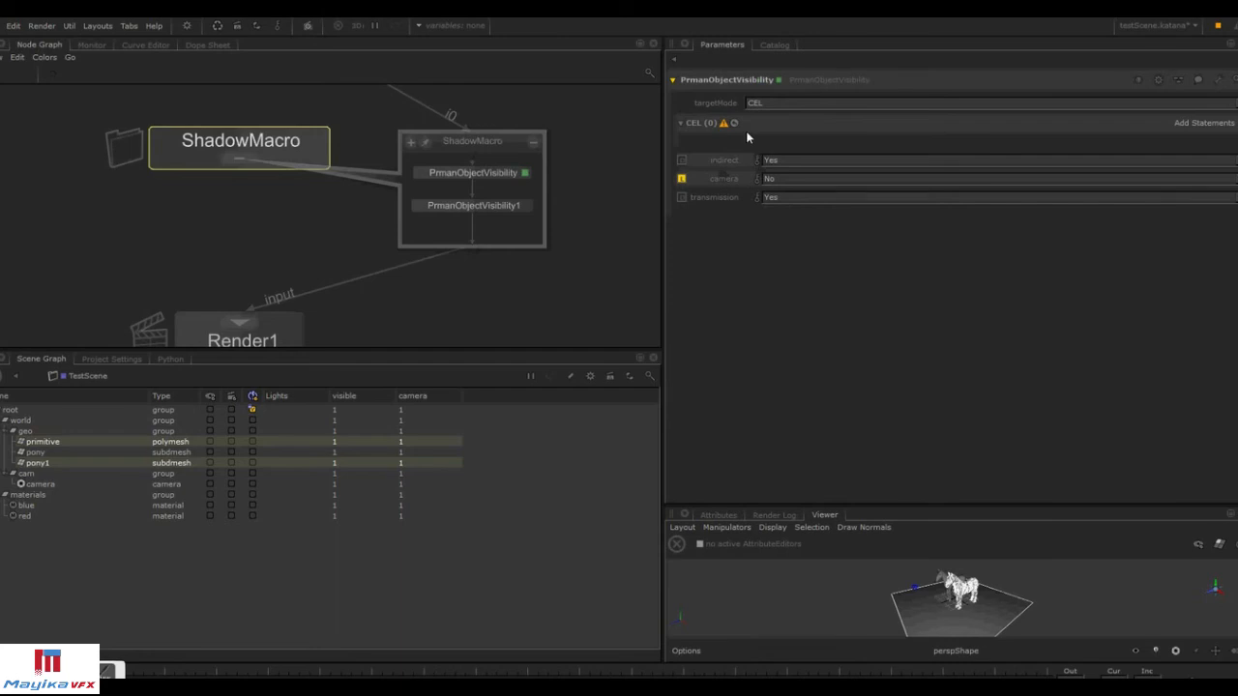
pyautogui.rightClick(747, 132)
pyautogui.moveTo(784, 153)
pyautogui.click(851, 181)
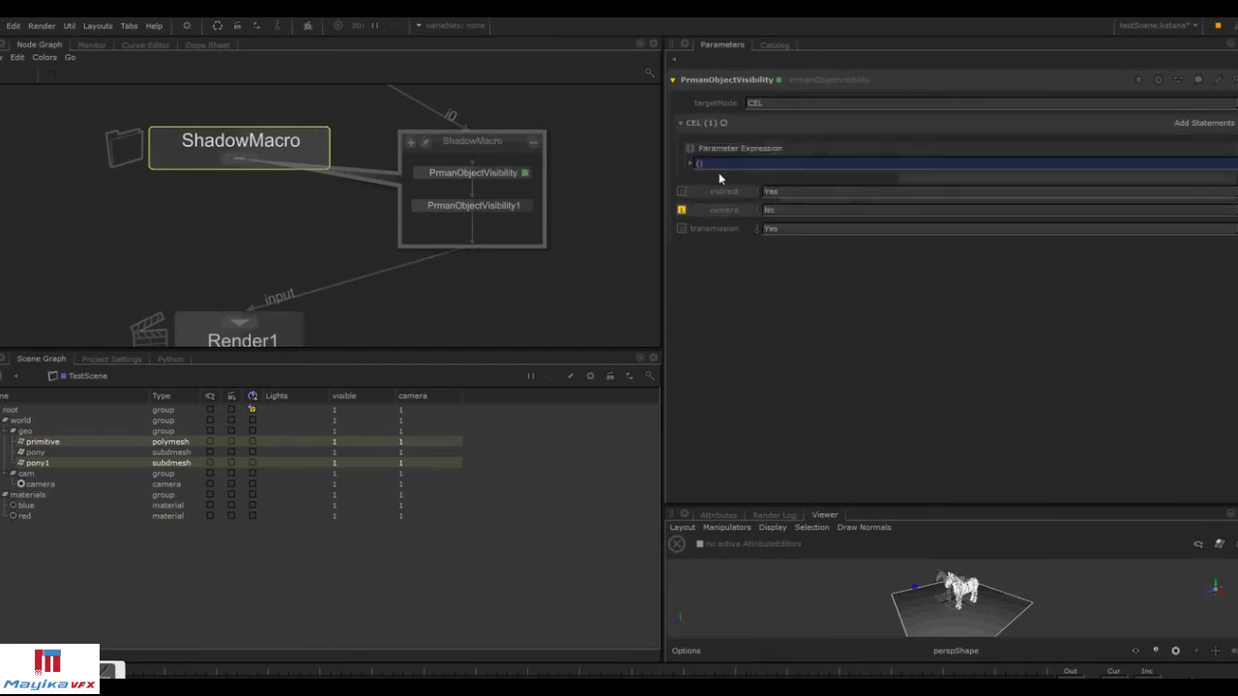
# Collapse ShadowMacro's group node appearance and finish editing its user parameters.
pyautogui.click(318, 140)
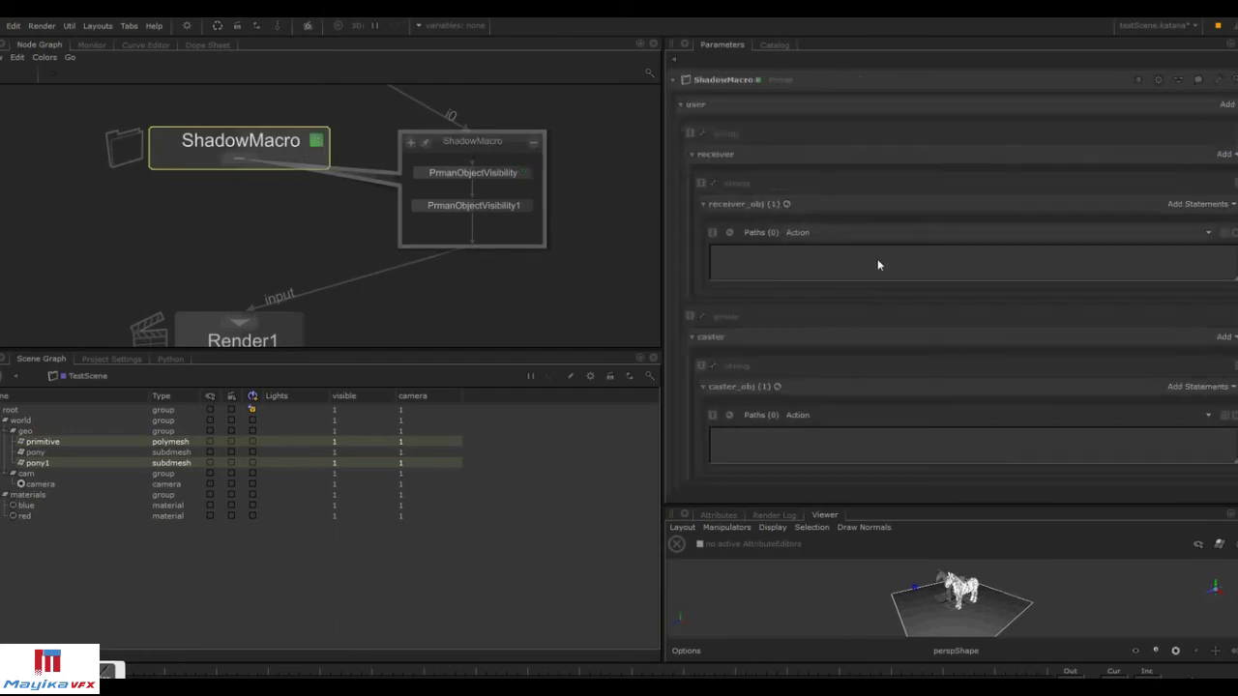
pyautogui.click(1216, 81)
pyautogui.click(1225, 171)
pyautogui.click(1219, 81)
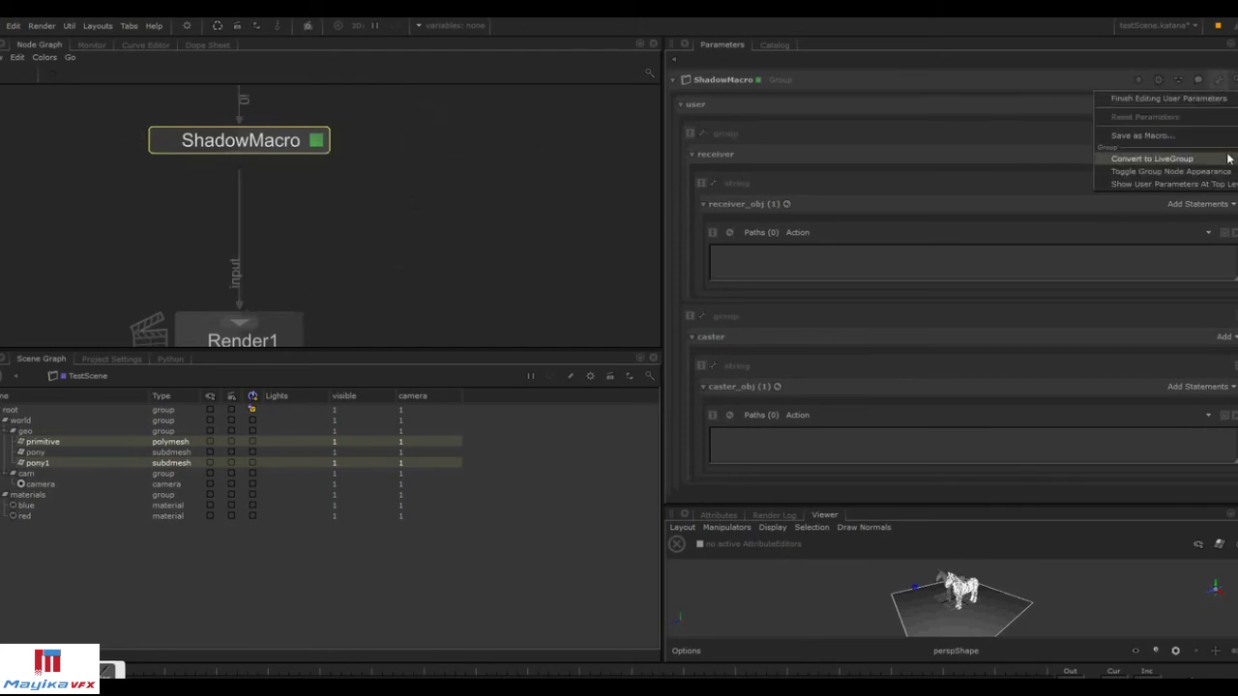
pyautogui.click(1217, 99)
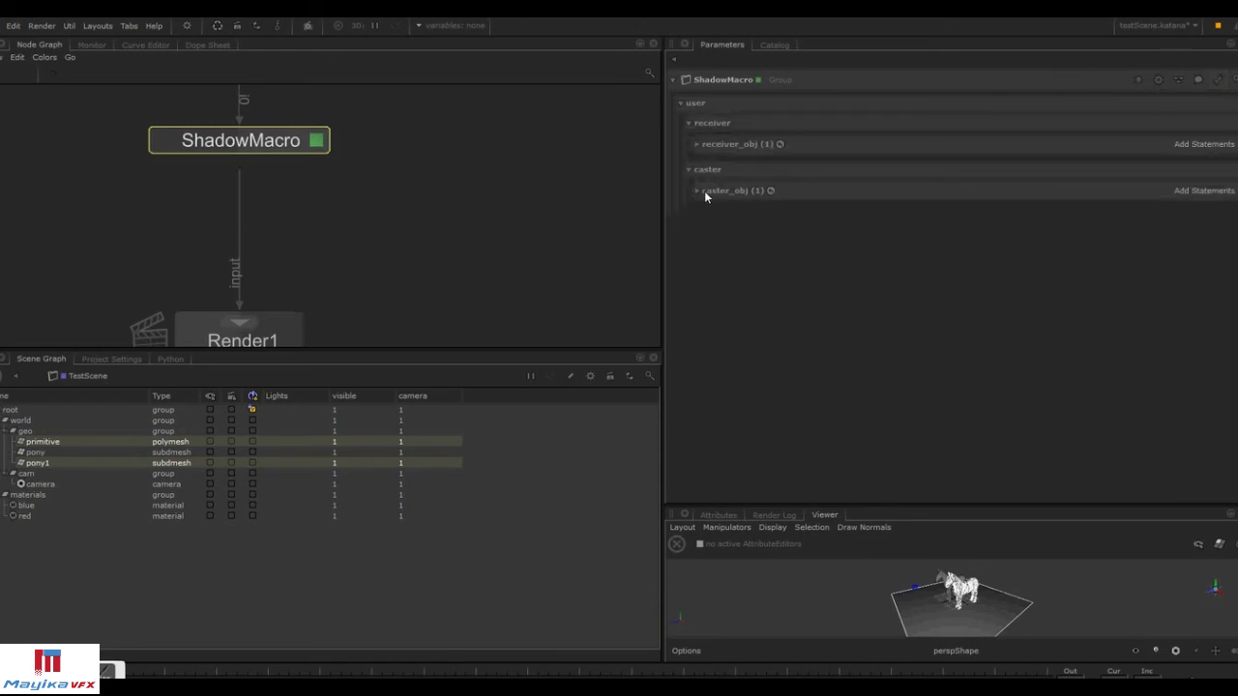
# Add the primitive and pony1 scene locations to ShadowMacro's receiver_obj paths.
pyautogui.click(704, 191)
pyautogui.click(727, 145)
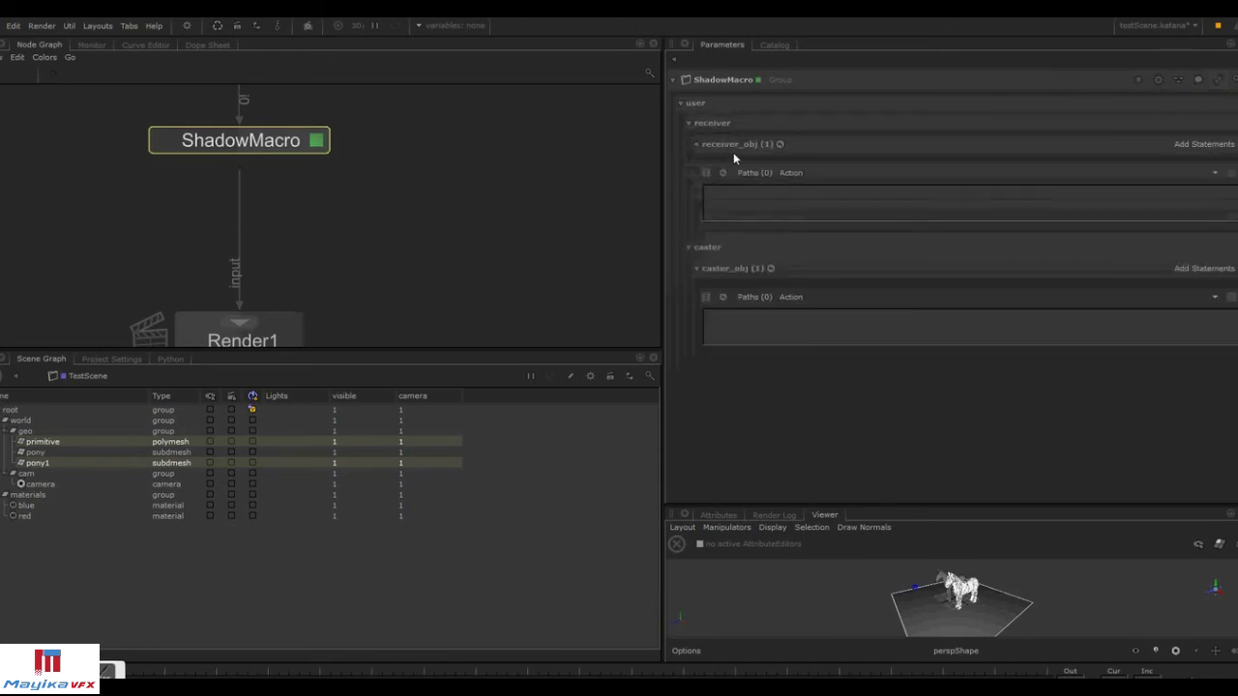
pyautogui.click(44, 442)
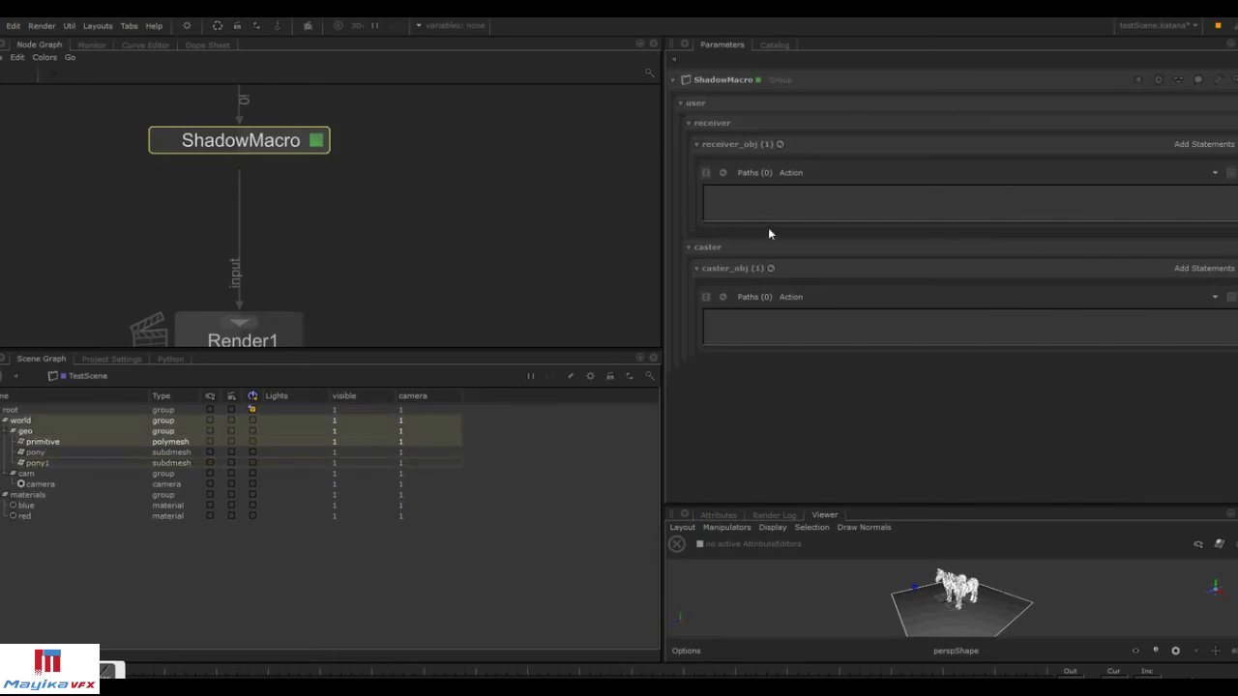
pyautogui.click(55, 442)
pyautogui.keyDown('shift'); pyautogui.click(48, 462); pyautogui.keyUp('shift')
pyautogui.keyDown('ctrl'); pyautogui.click(72, 451); pyautogui.keyUp('ctrl')
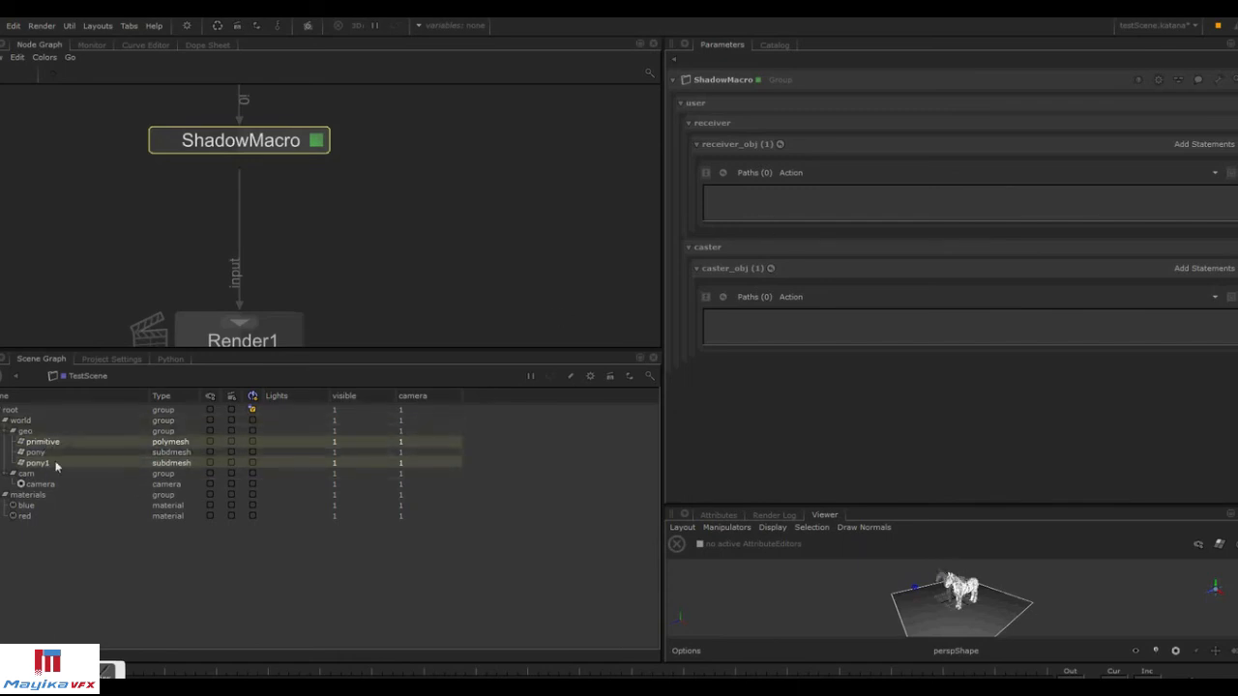
pyautogui.click(1215, 173)
pyautogui.click(1218, 204)
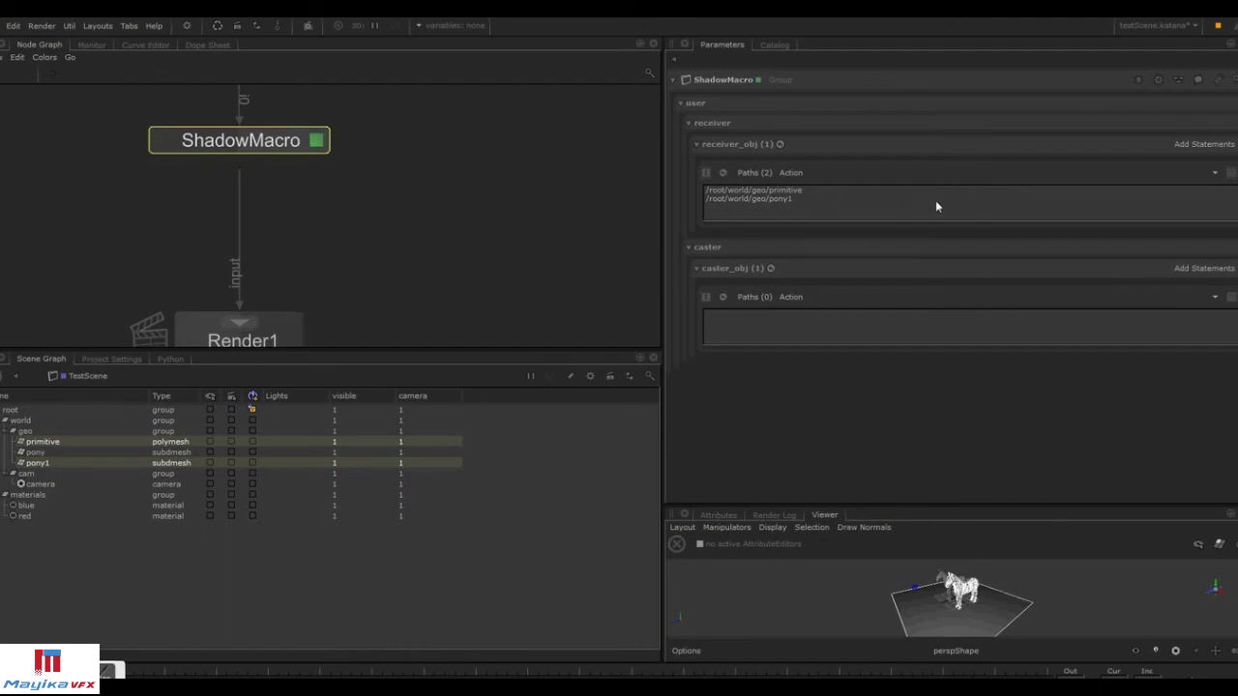
# Add the pony location to caster_obj's paths and preview-render Render1 in the Monitor.
pyautogui.click(34, 451)
pyautogui.moveTo(35, 452); pyautogui.dragTo(773, 320)
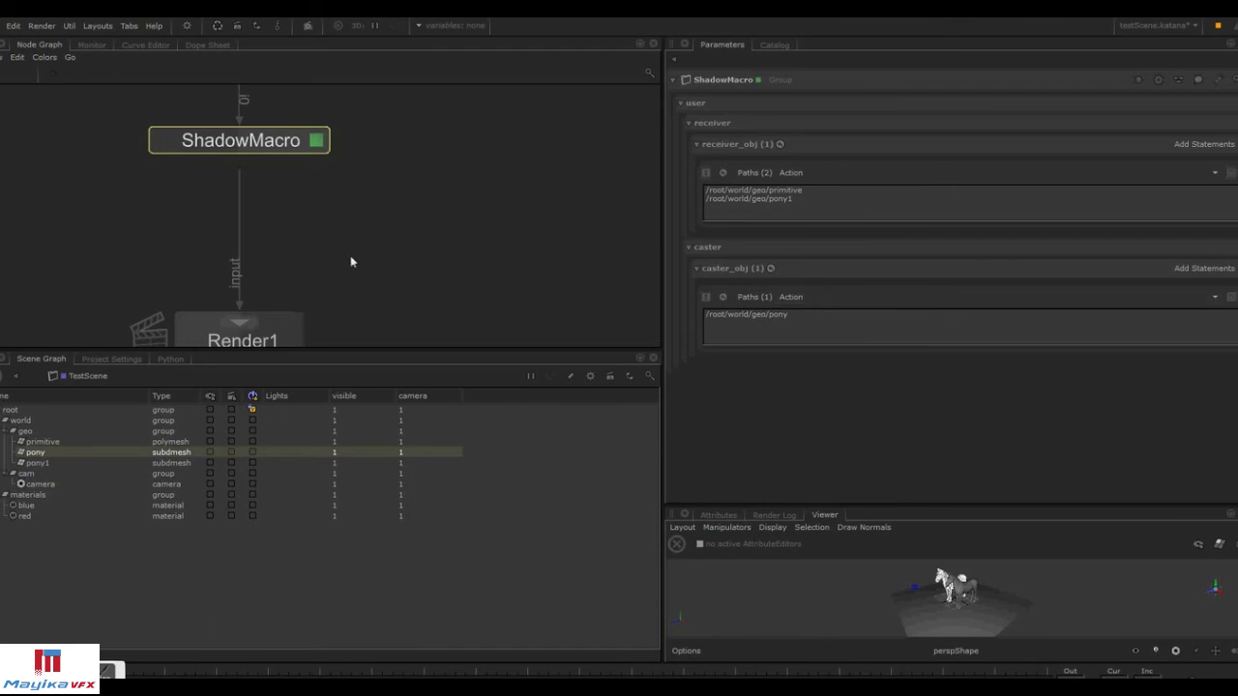
pyautogui.rightClick(270, 332)
pyautogui.click(305, 345)
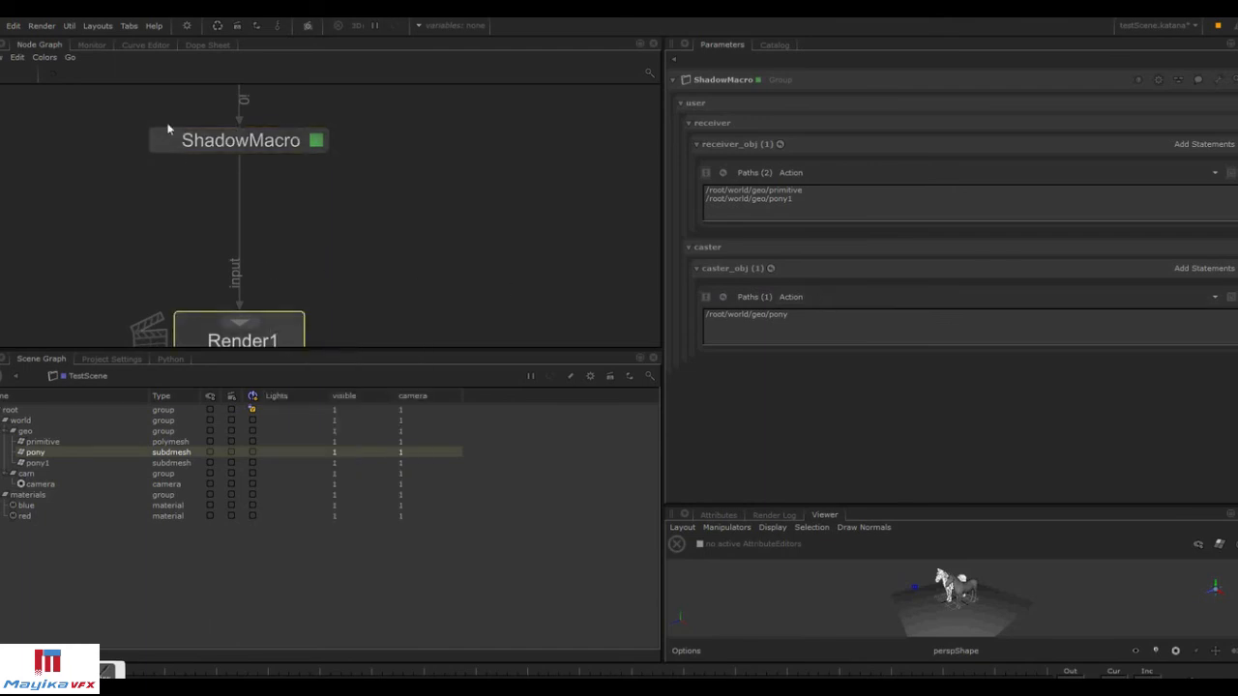
pyautogui.click(94, 45)
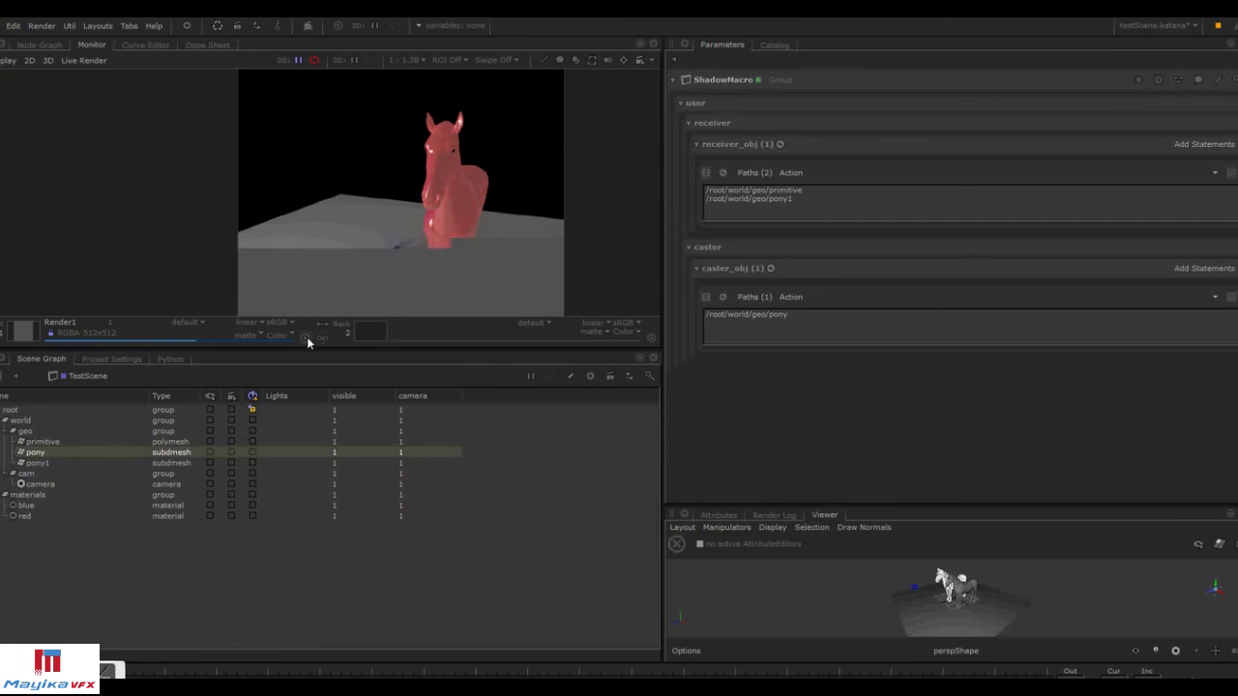
pyautogui.click(42, 45)
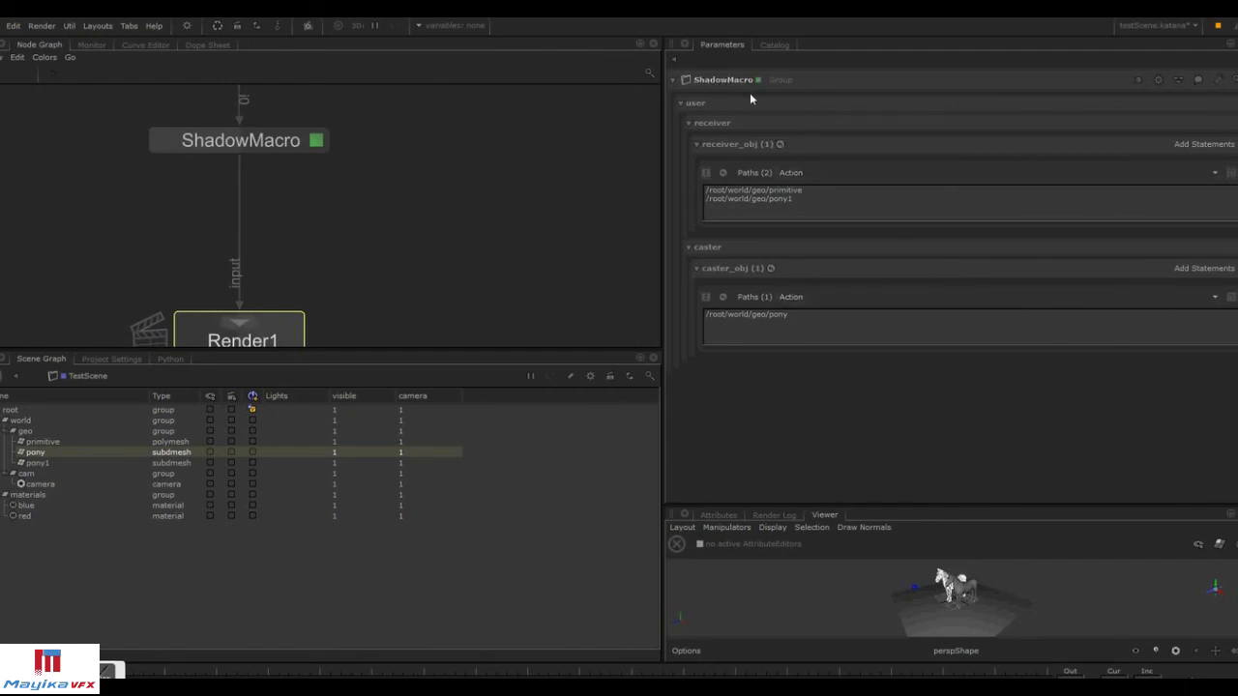
# Save ShadowMacro as a macro named shadowMacro in the Macros folder.
pyautogui.click(1218, 80)
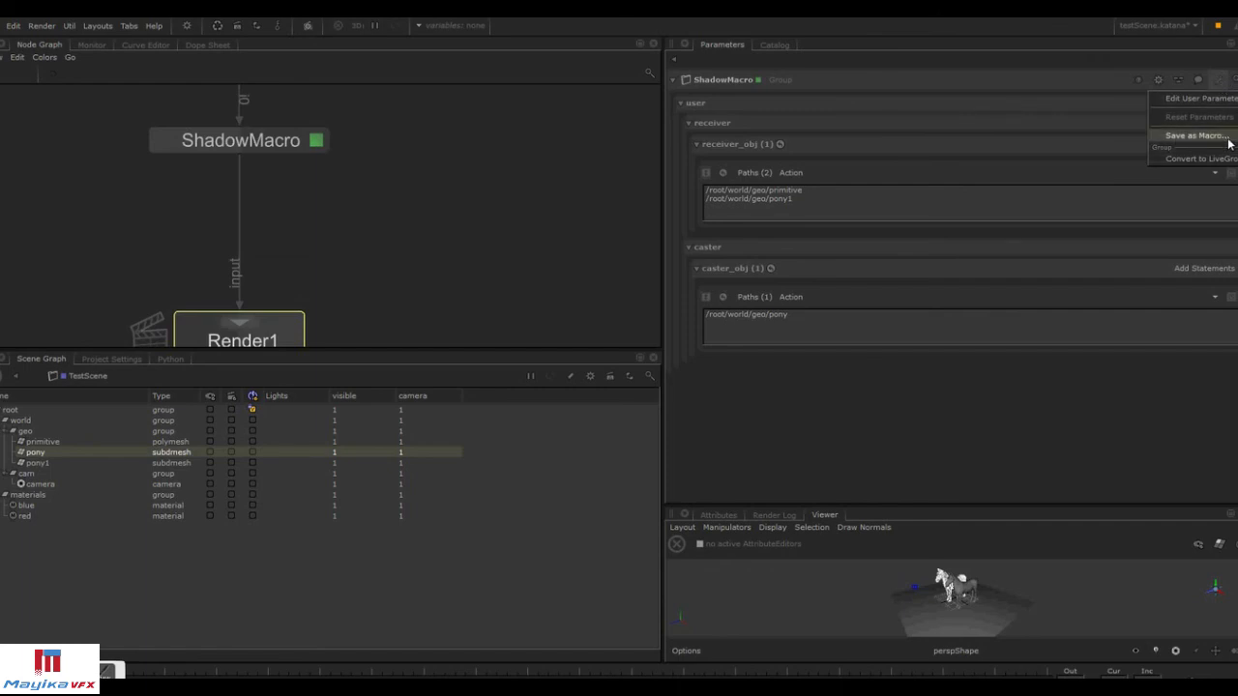
pyautogui.click(274, 145)
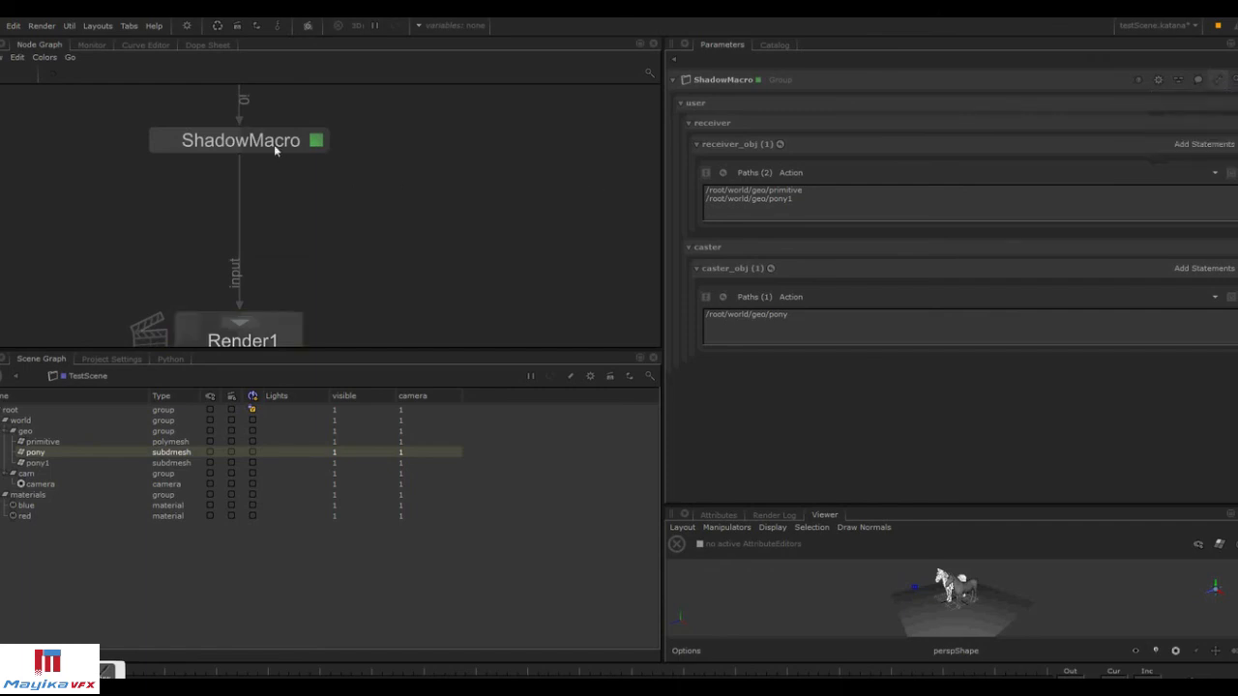
pyautogui.keyDown('ctrl'); pyautogui.middleClick(273, 144); pyautogui.keyUp('ctrl')
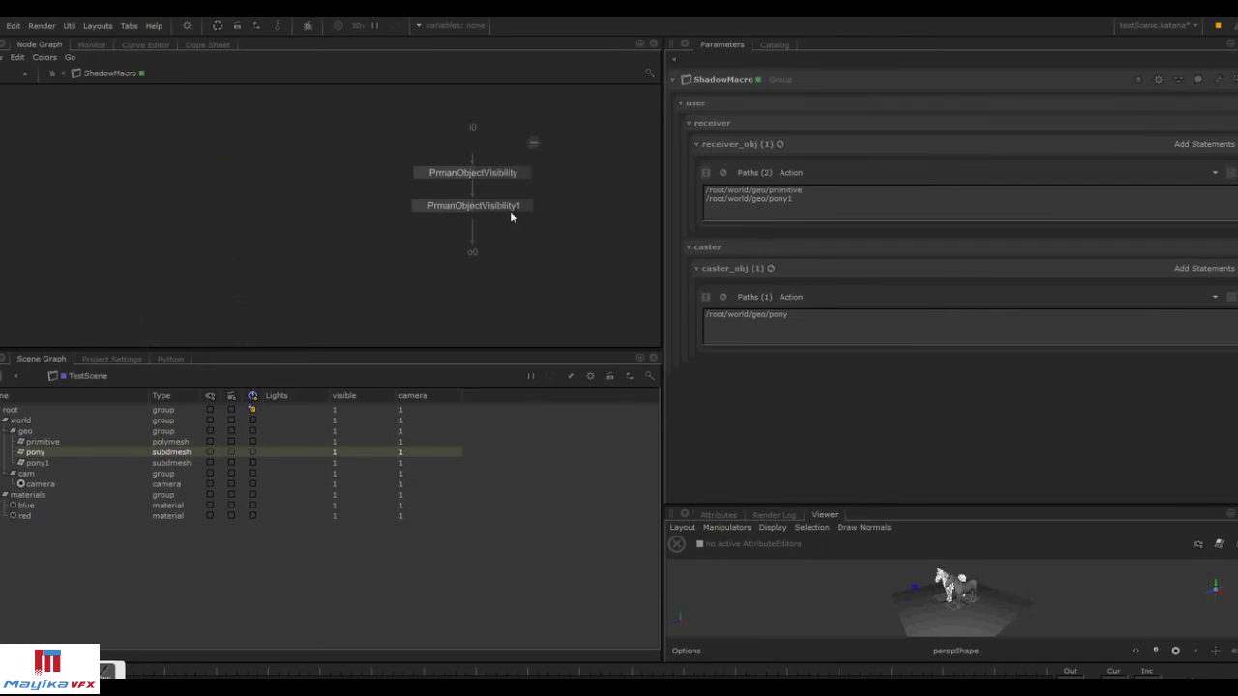
pyautogui.click(530, 143)
pyautogui.click(1217, 80)
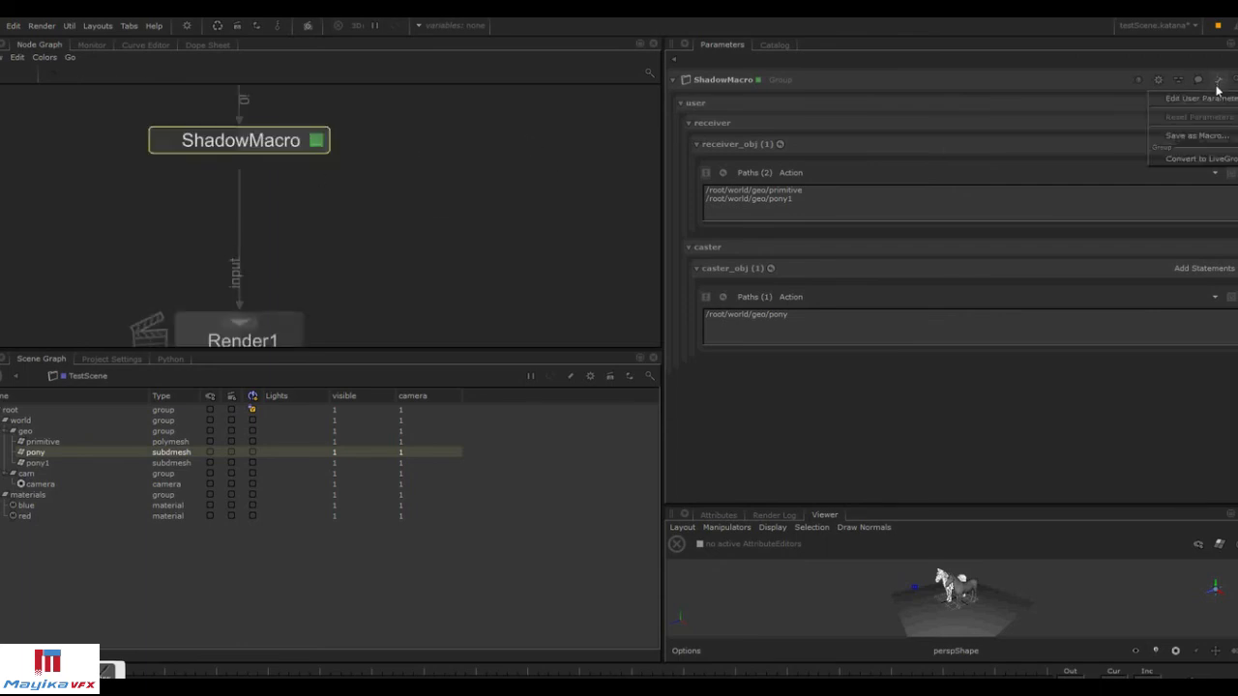
pyautogui.click(1193, 132)
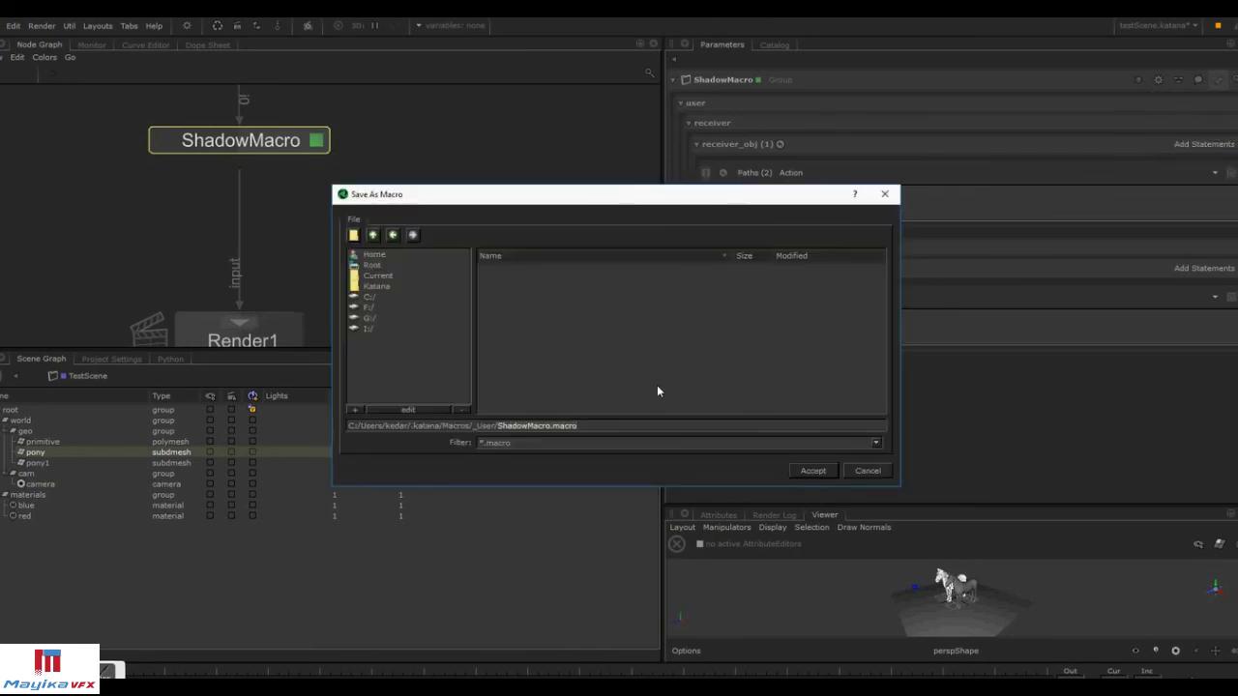
pyautogui.click(373, 235)
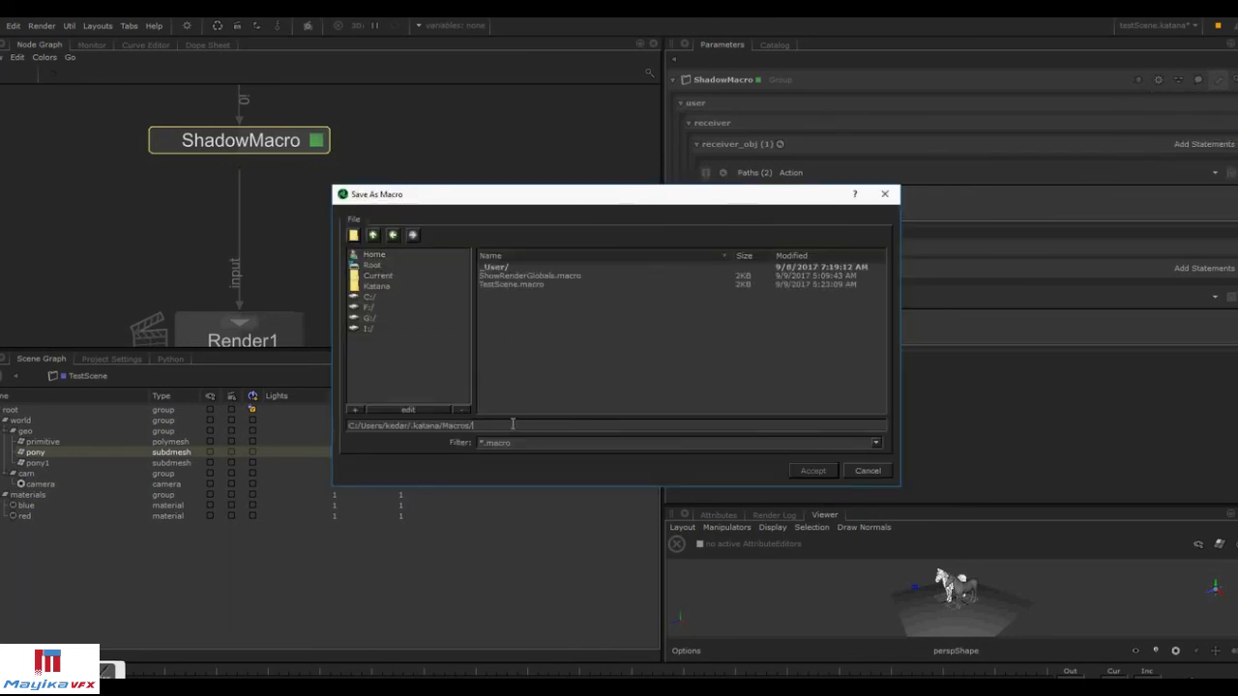
pyautogui.write('shadow')
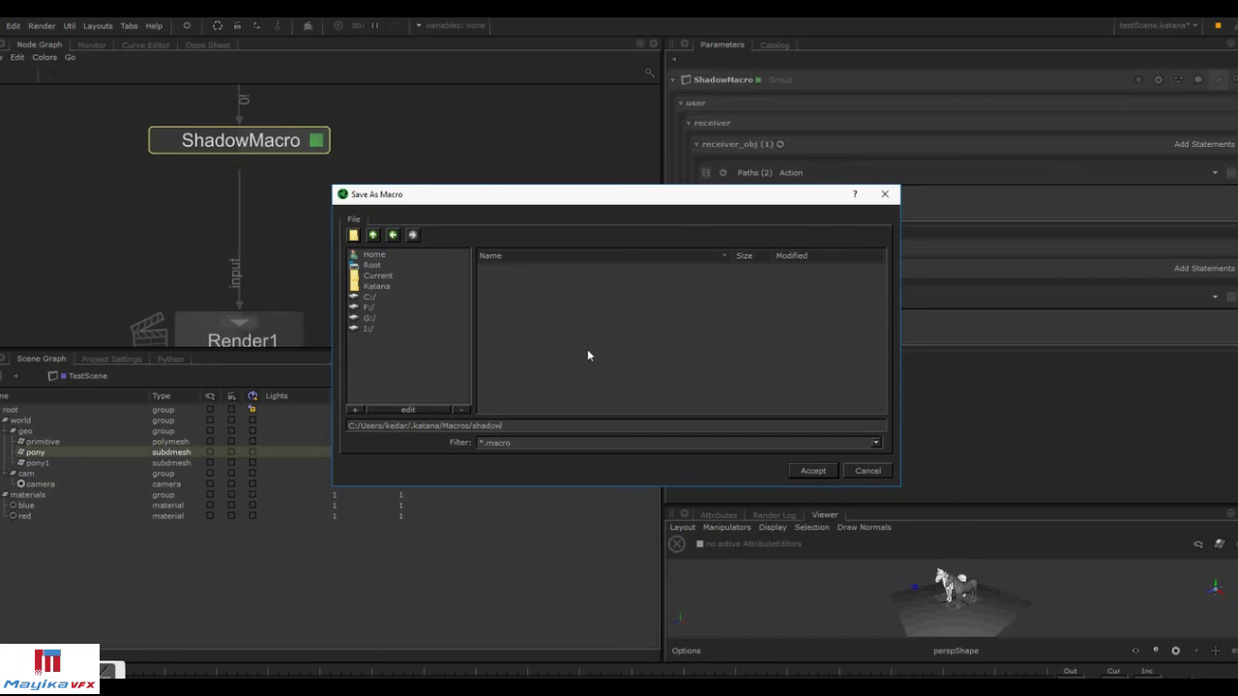
pyautogui.write('Macro')
pyautogui.press('Return')
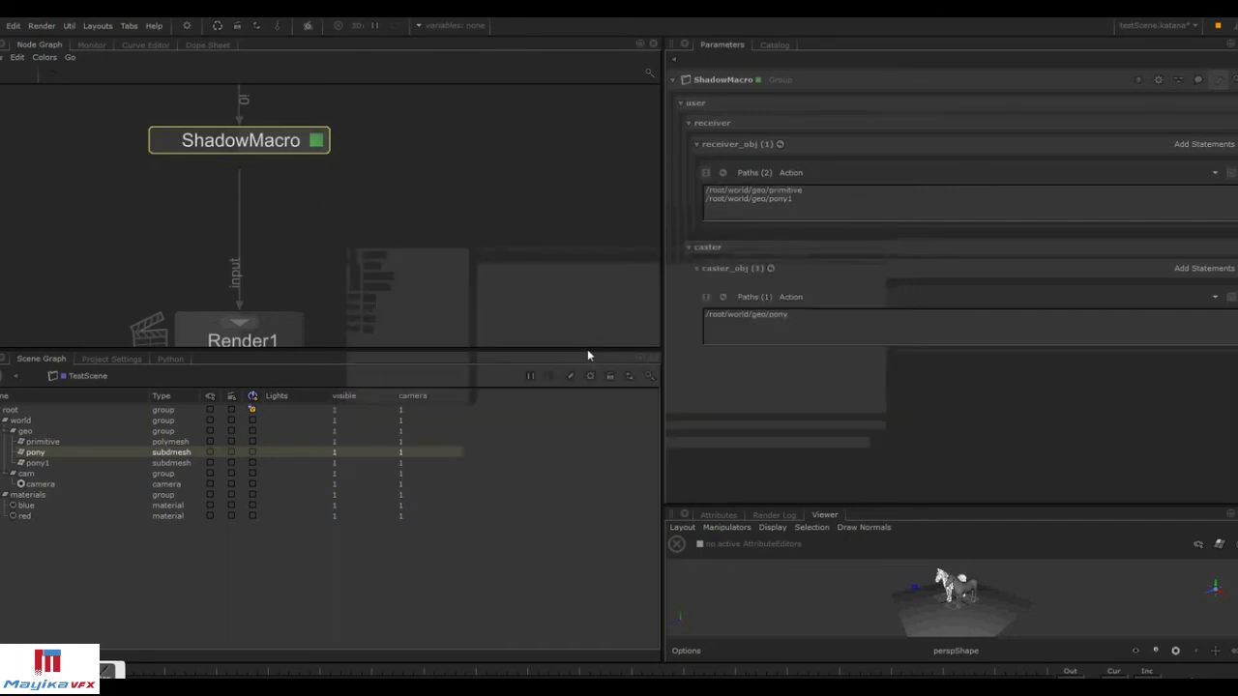
# Create a shadowMacro node from the saved macro and expand its receiver and caster groups.
pyautogui.press('Tab')
pyautogui.write('shad')
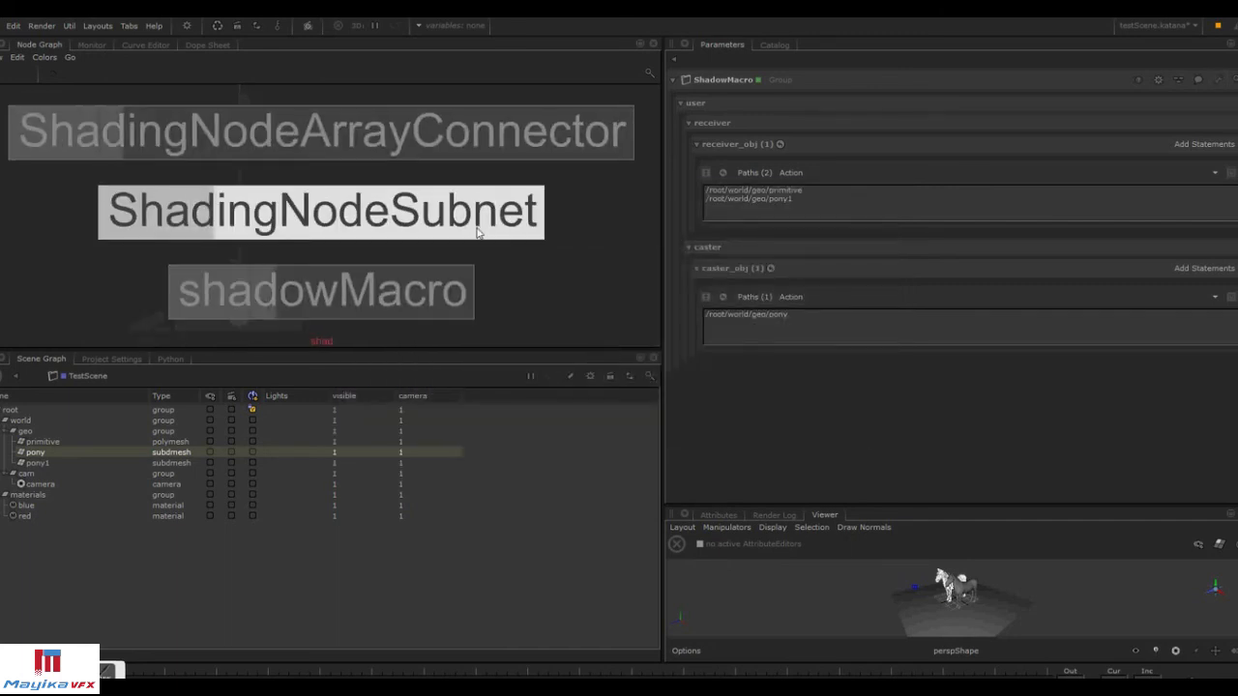
pyautogui.click(438, 291)
pyautogui.click(533, 207)
pyautogui.click(603, 208)
pyautogui.click(698, 104)
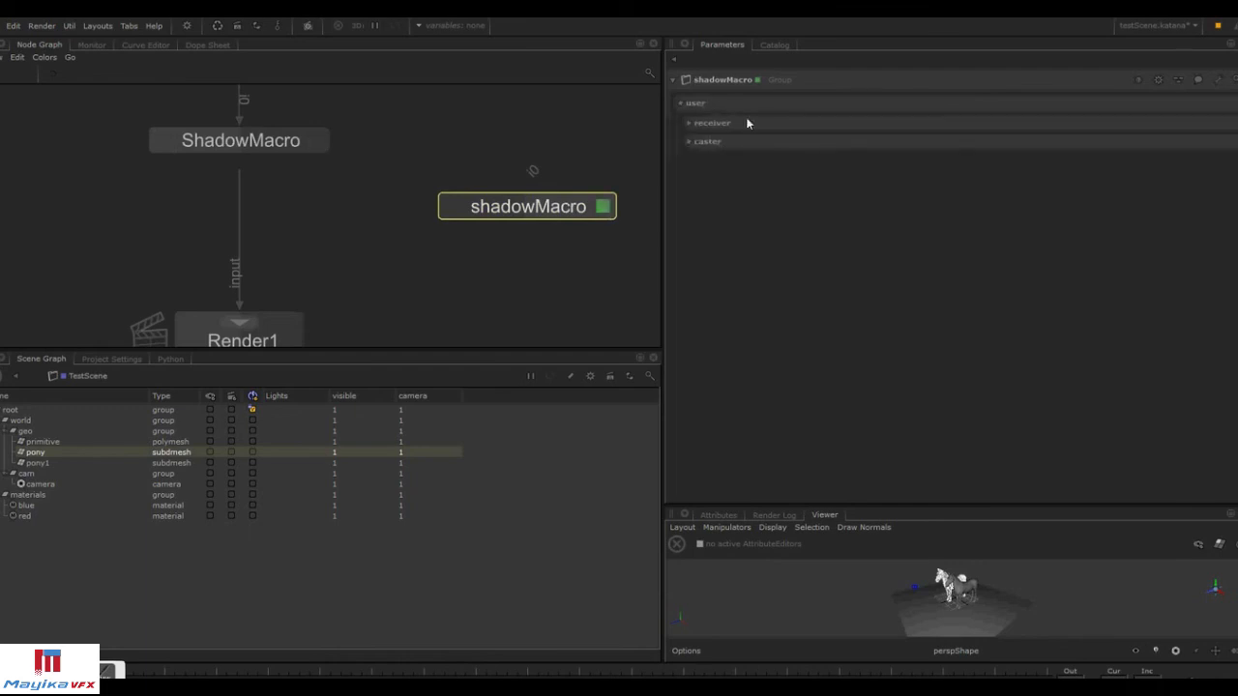
pyautogui.click(703, 141)
pyautogui.click(713, 122)
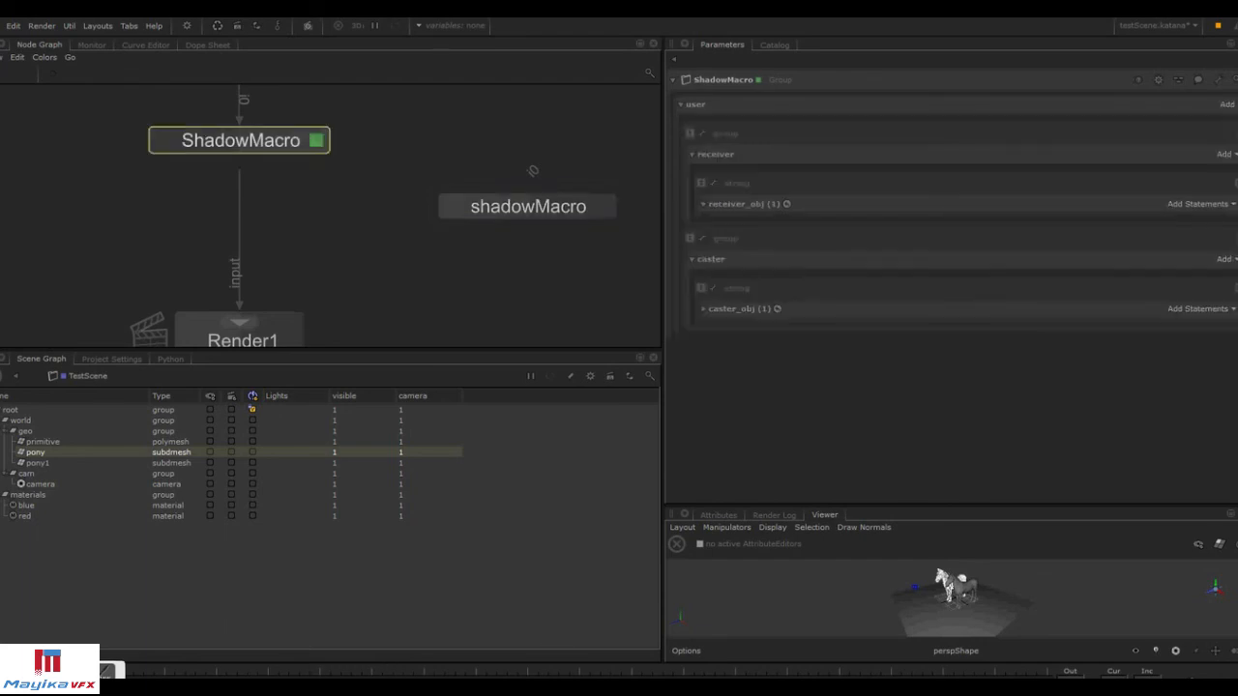
# Add a new number user parameter to ShadowMacro's user group.
pyautogui.click(1228, 104)
pyautogui.click(1230, 122)
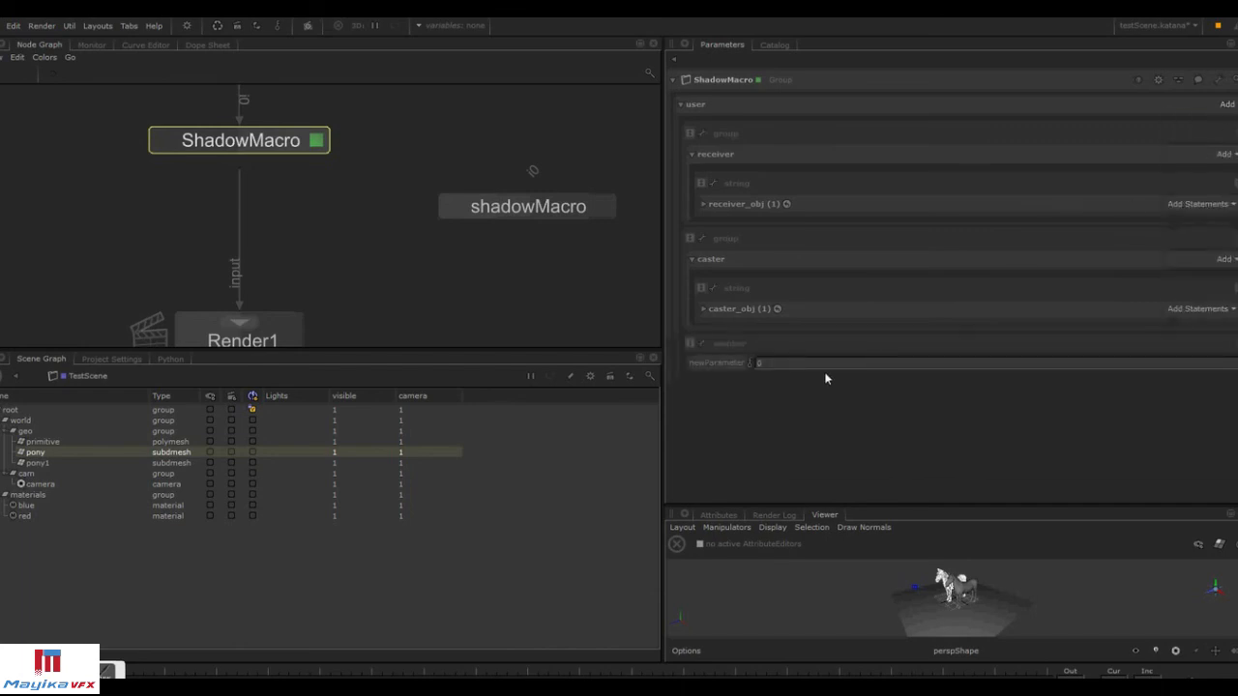
pyautogui.rightClick(711, 346)
pyautogui.moveTo(747, 377)
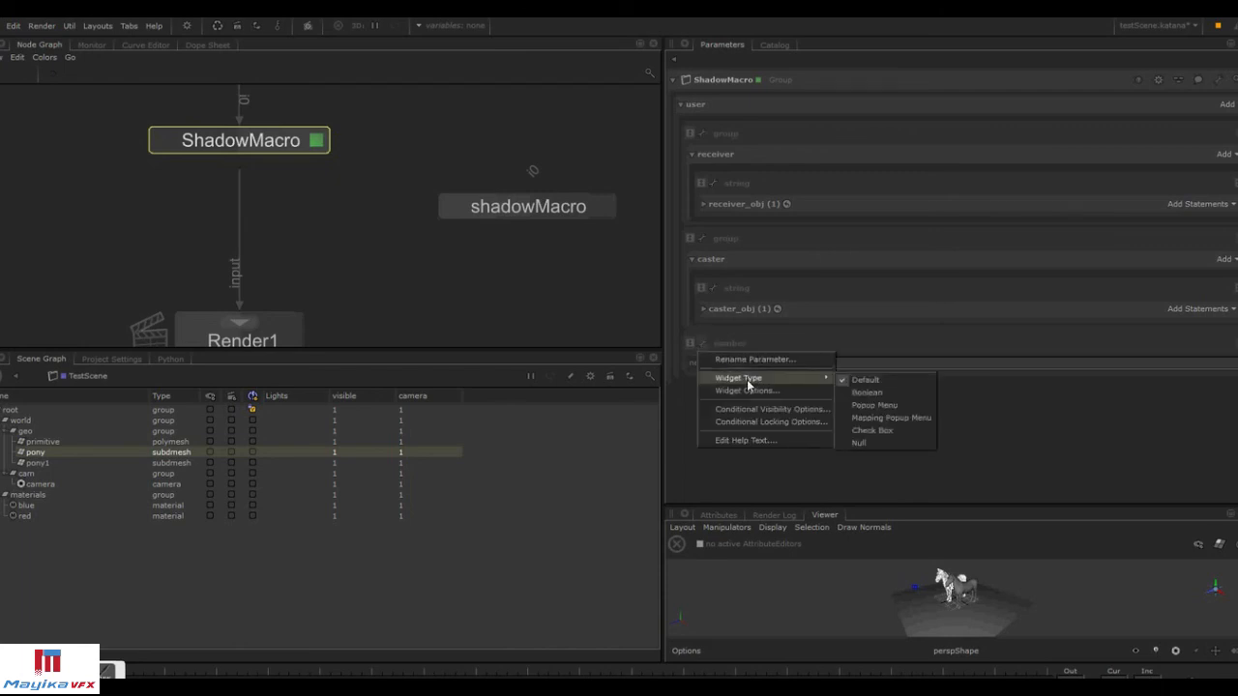
pyautogui.click(997, 409)
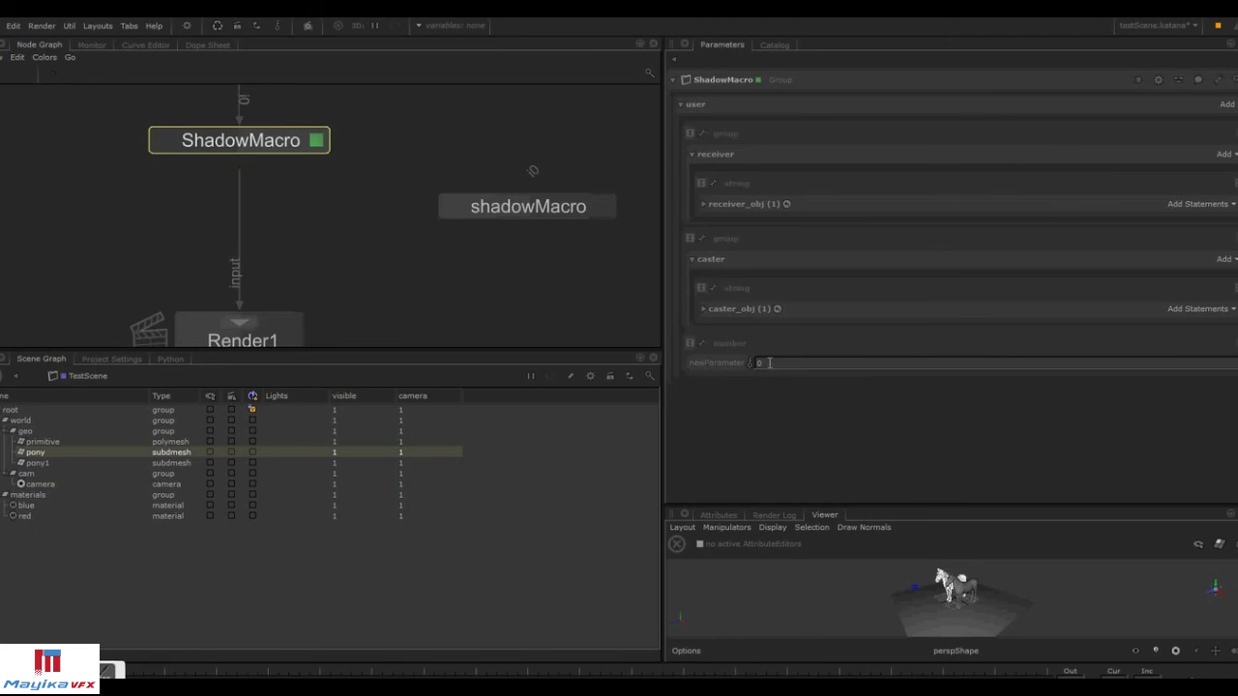
# Set the new number parameter's widget type to Mapping Popup Menu.
pyautogui.rightClick(703, 346)
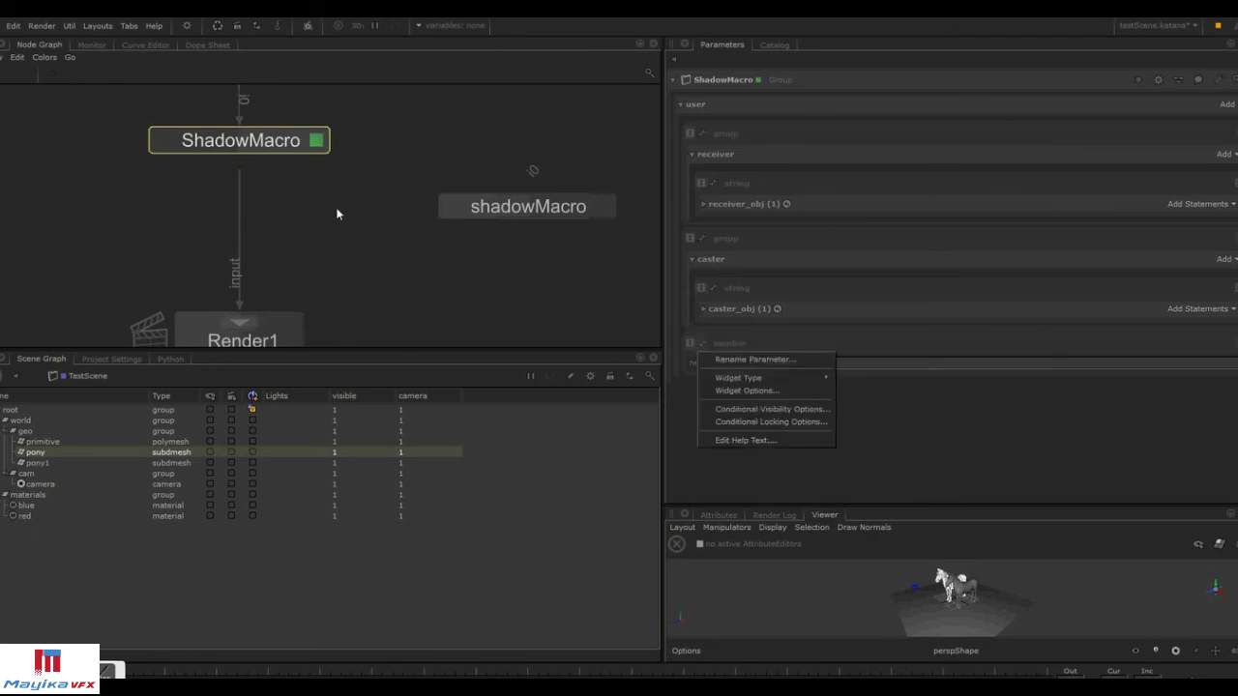
pyautogui.keyDown('ctrl'); pyautogui.middleClick(285, 146); pyautogui.keyUp('ctrl')
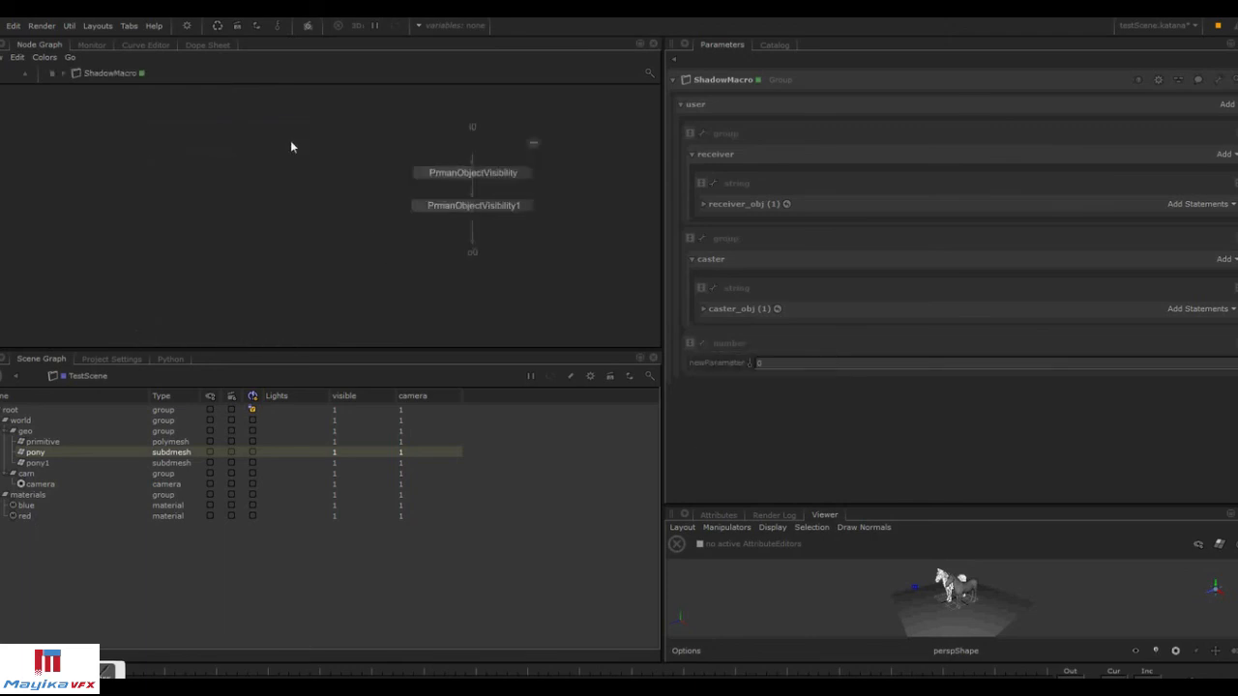
pyautogui.click(525, 173)
pyautogui.scroll(-2, 969, 442)
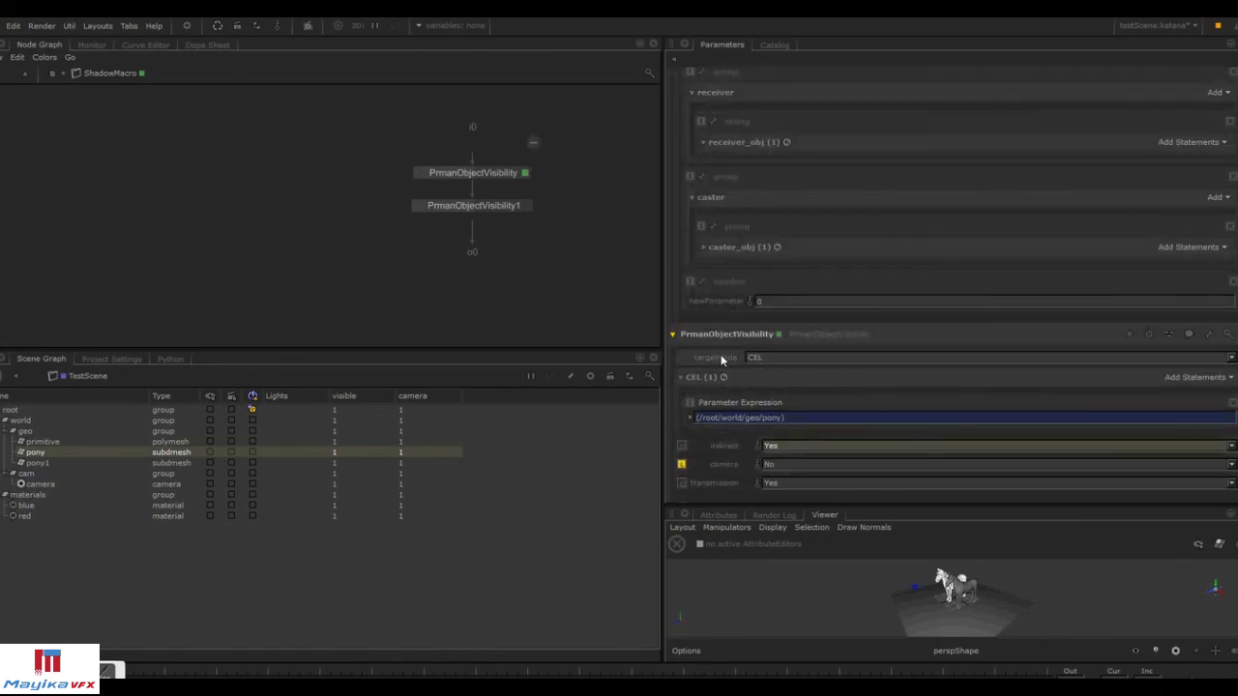
pyautogui.click(703, 284)
pyautogui.moveTo(763, 315)
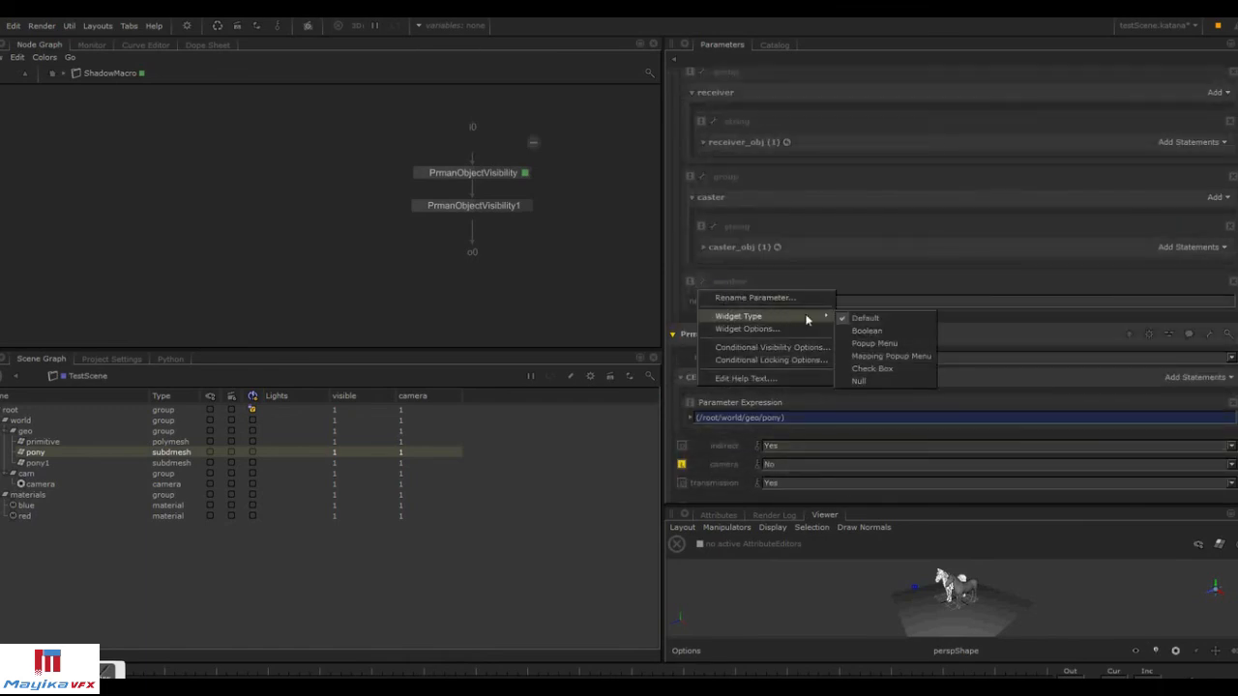
pyautogui.click(898, 356)
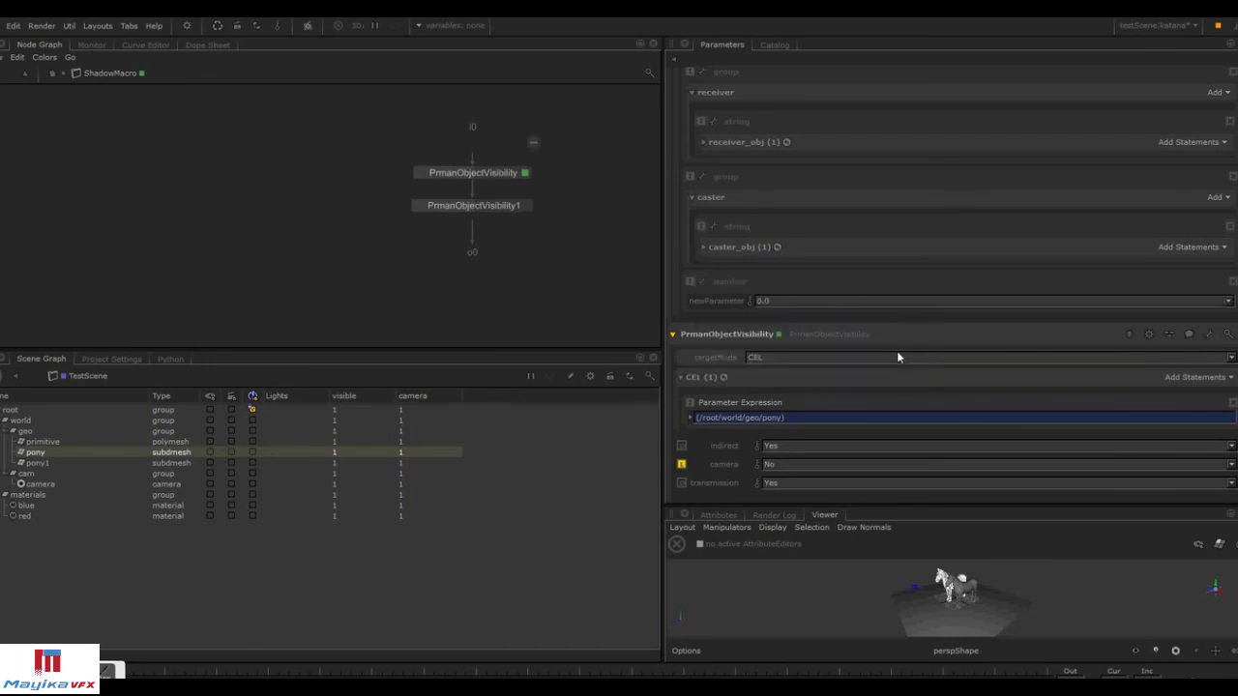
# Set the new parameter's popup options to map cameraOff to 0 and cameraOn to 1.
pyautogui.click(703, 285)
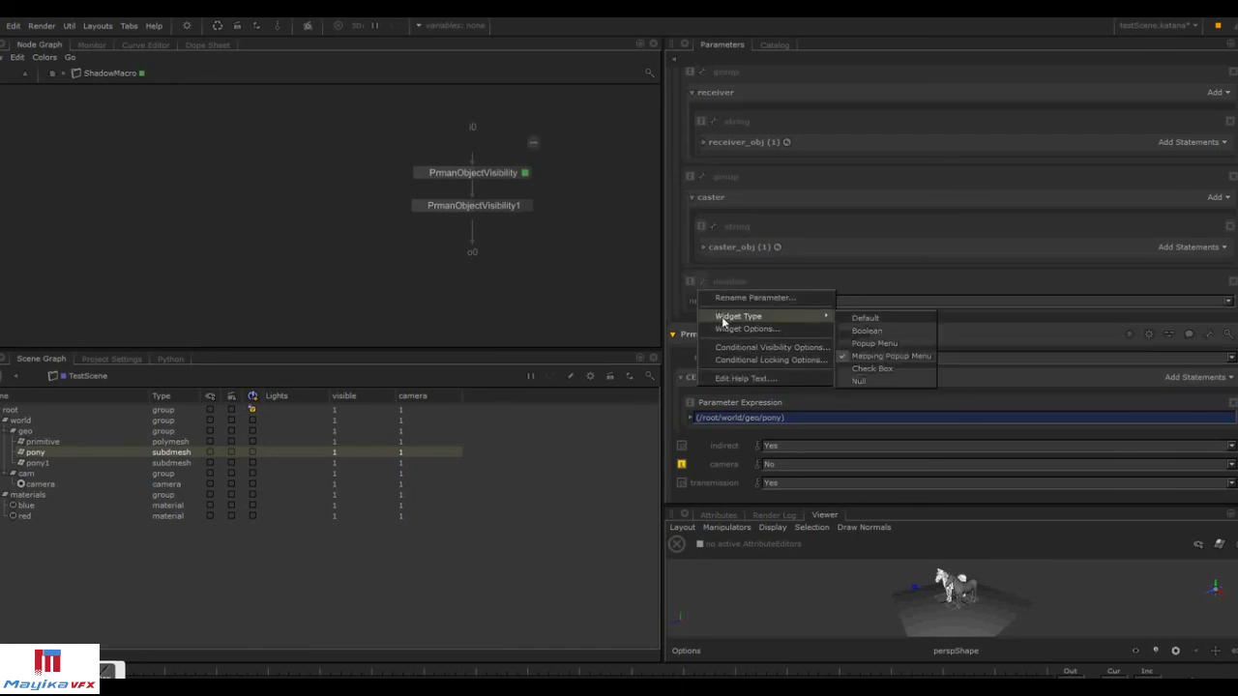
pyautogui.click(728, 325)
pyautogui.moveTo(572, 271); pyautogui.dragTo(320, 237)
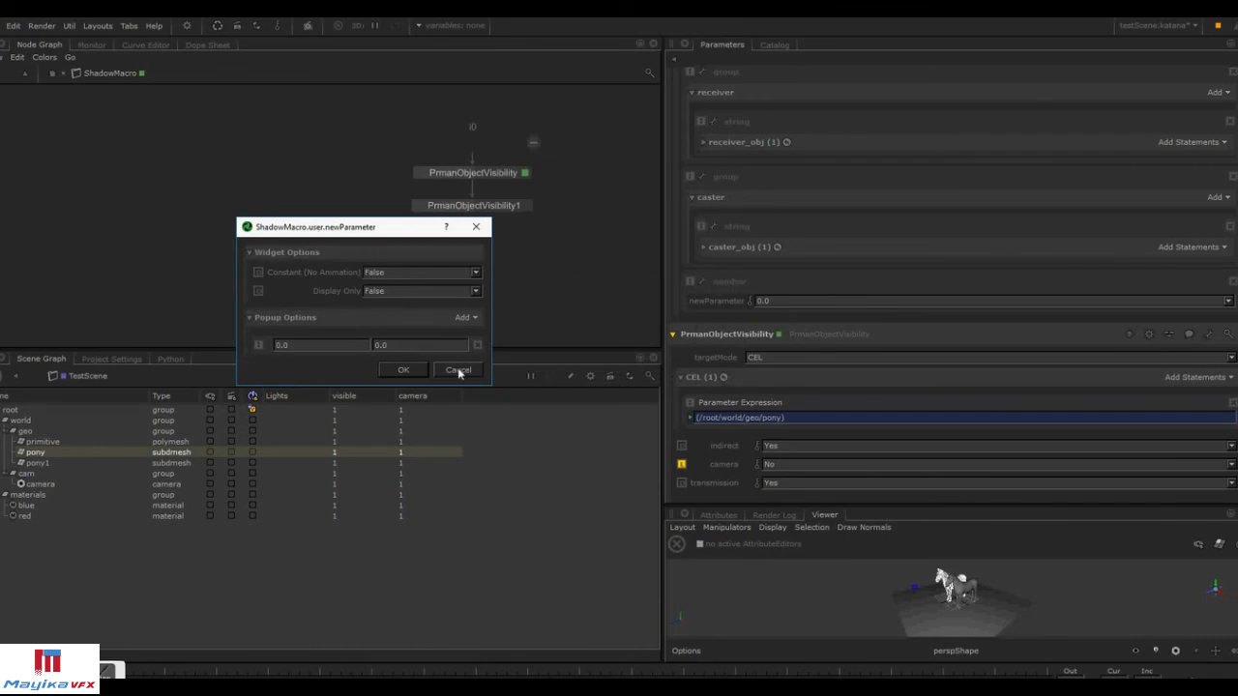
pyautogui.moveTo(491, 388); pyautogui.dragTo(619, 441)
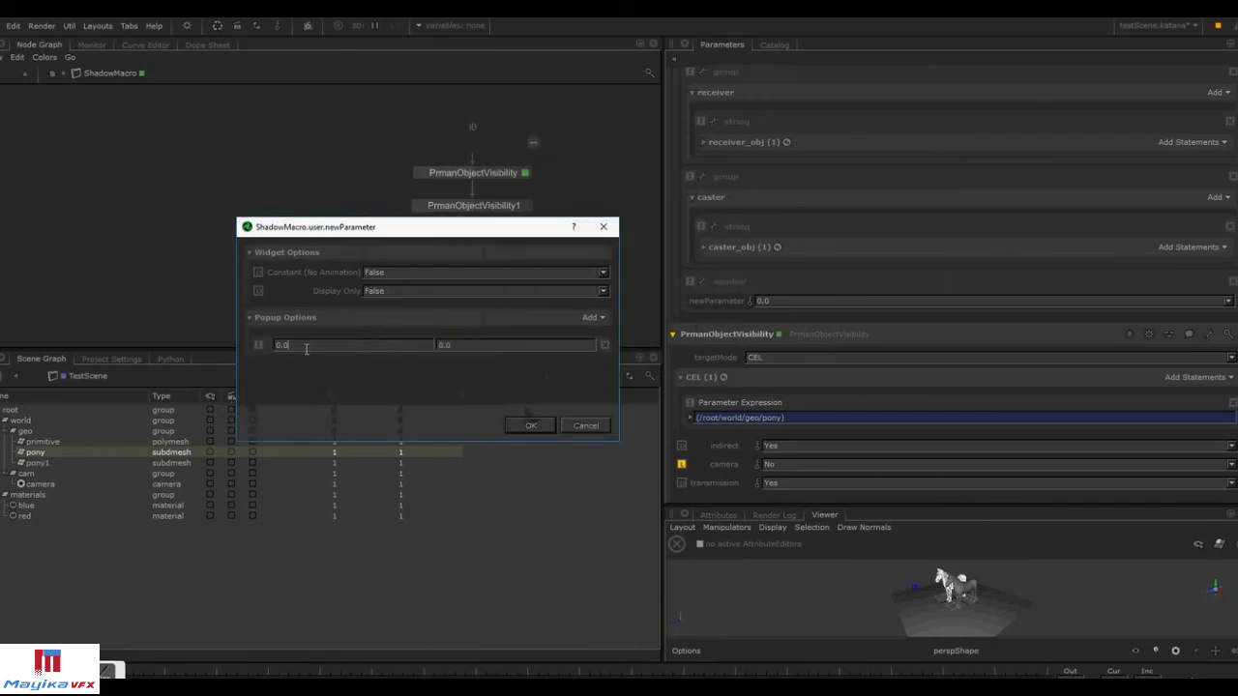
pyautogui.write('10s')
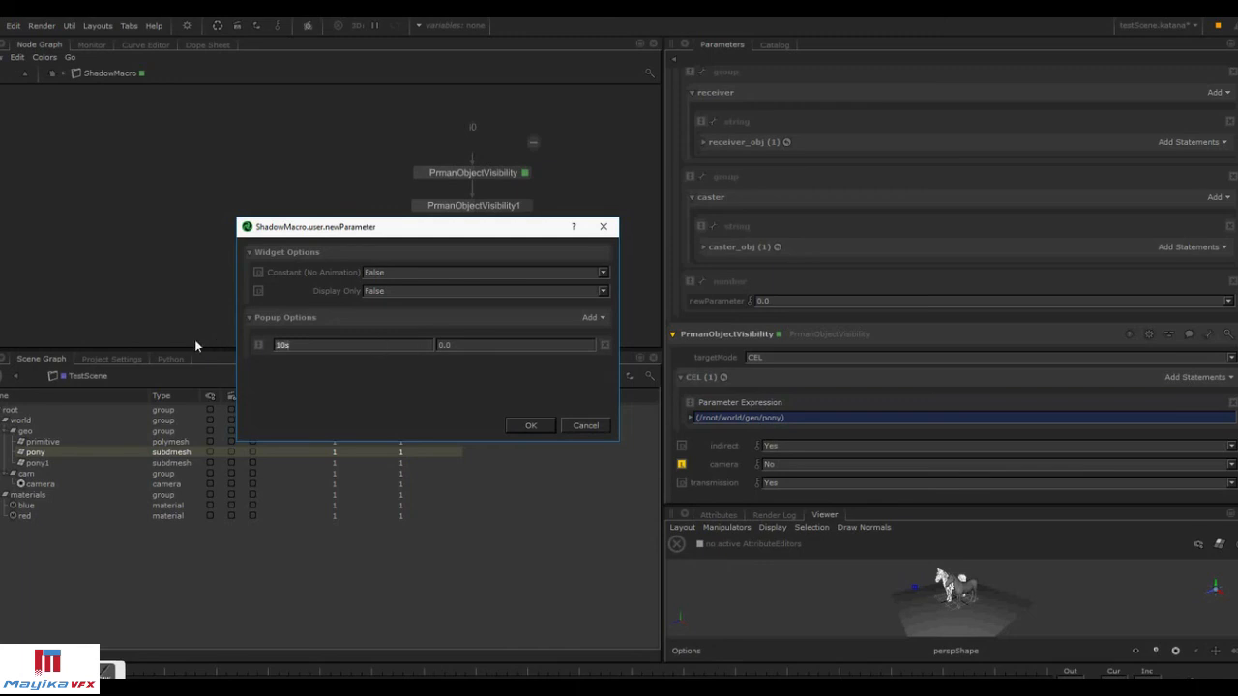
pyautogui.write('cameraOff')
pyautogui.click(474, 340)
pyautogui.write('0')
pyautogui.click(593, 318)
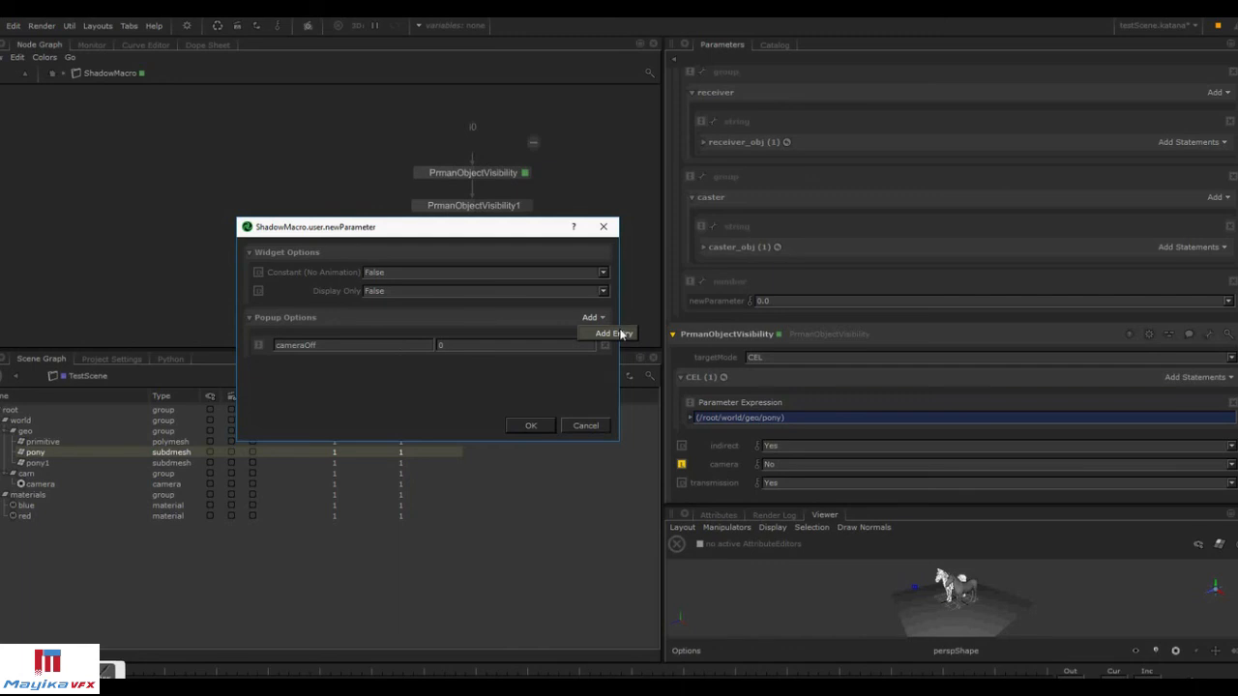
pyautogui.click(615, 333)
pyautogui.write('cameraOn')
pyautogui.press('Tab')
pyautogui.write('1')
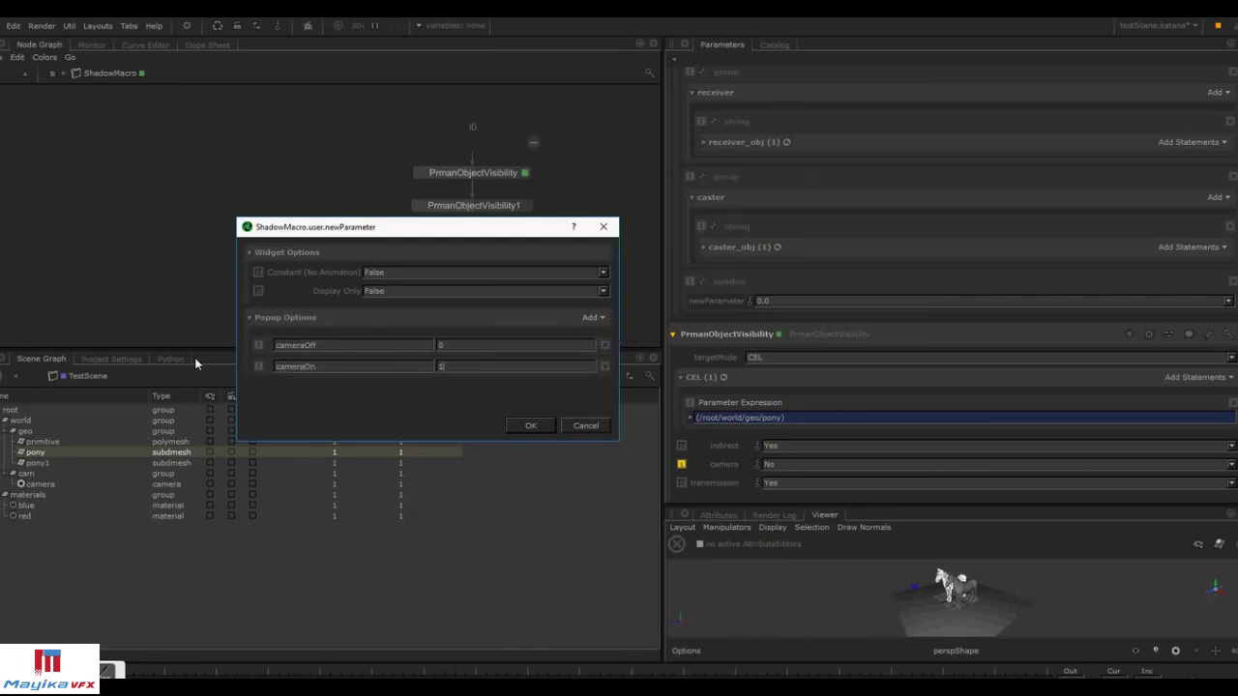
pyautogui.click(530, 425)
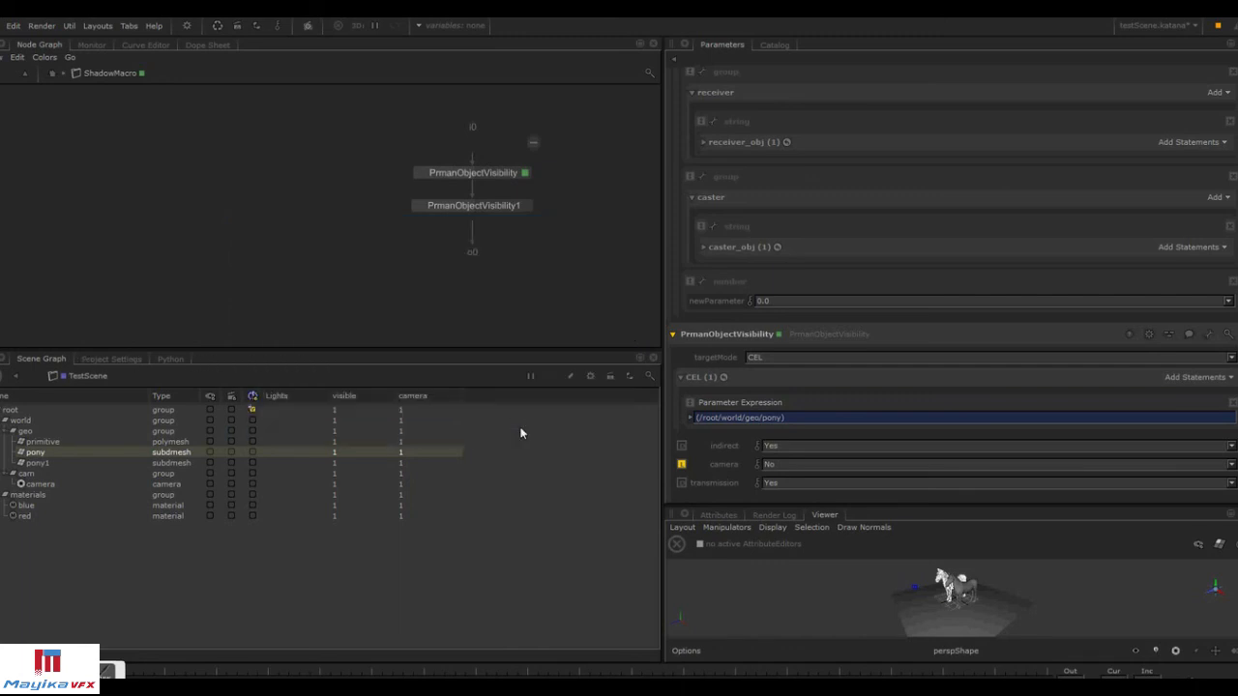
# Copy newParameter and paste it as an expression into the PrmanObjectVisibility camera setting.
pyautogui.rightClick(723, 299)
pyautogui.click(751, 308)
pyautogui.rightClick(737, 469)
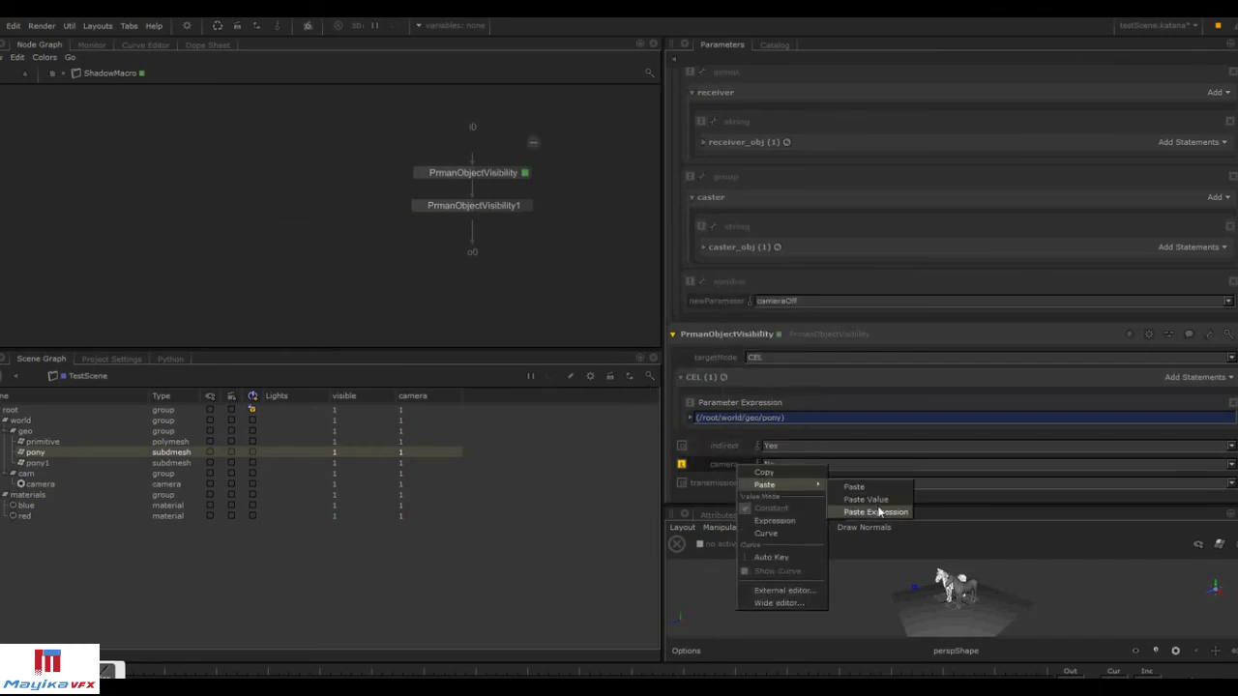
pyautogui.click(878, 511)
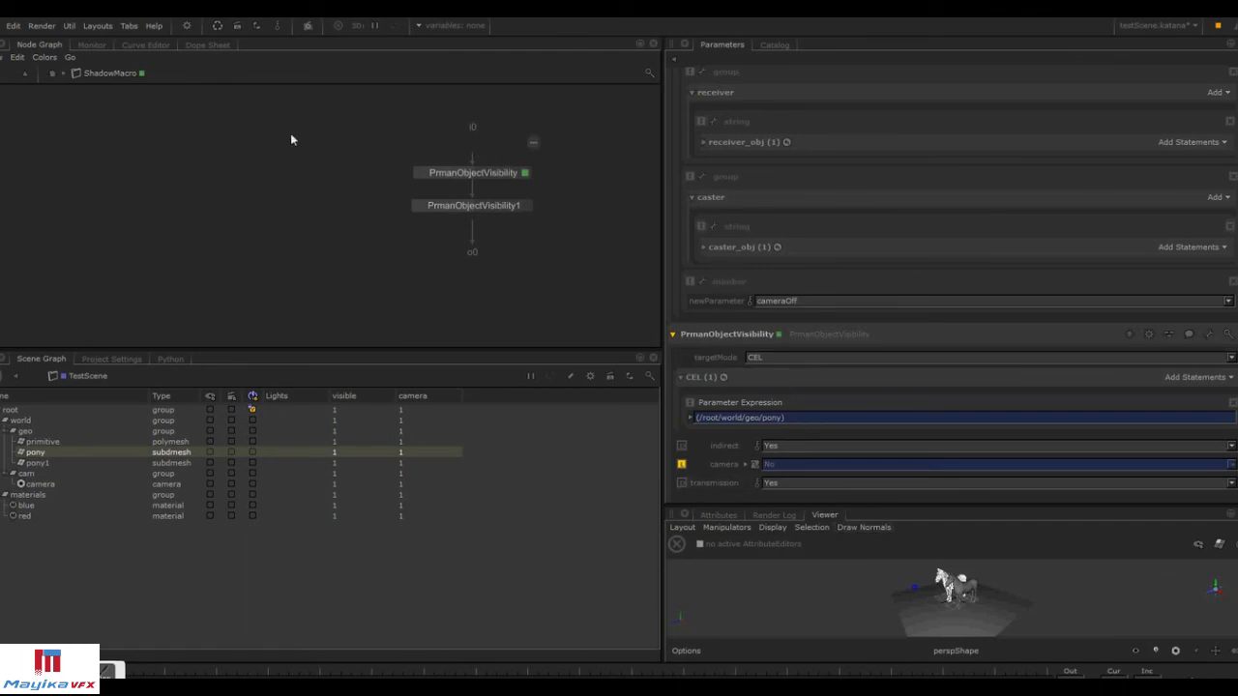
# Finish editing user parameters on the ShadowMacro group.
pyautogui.click(53, 75)
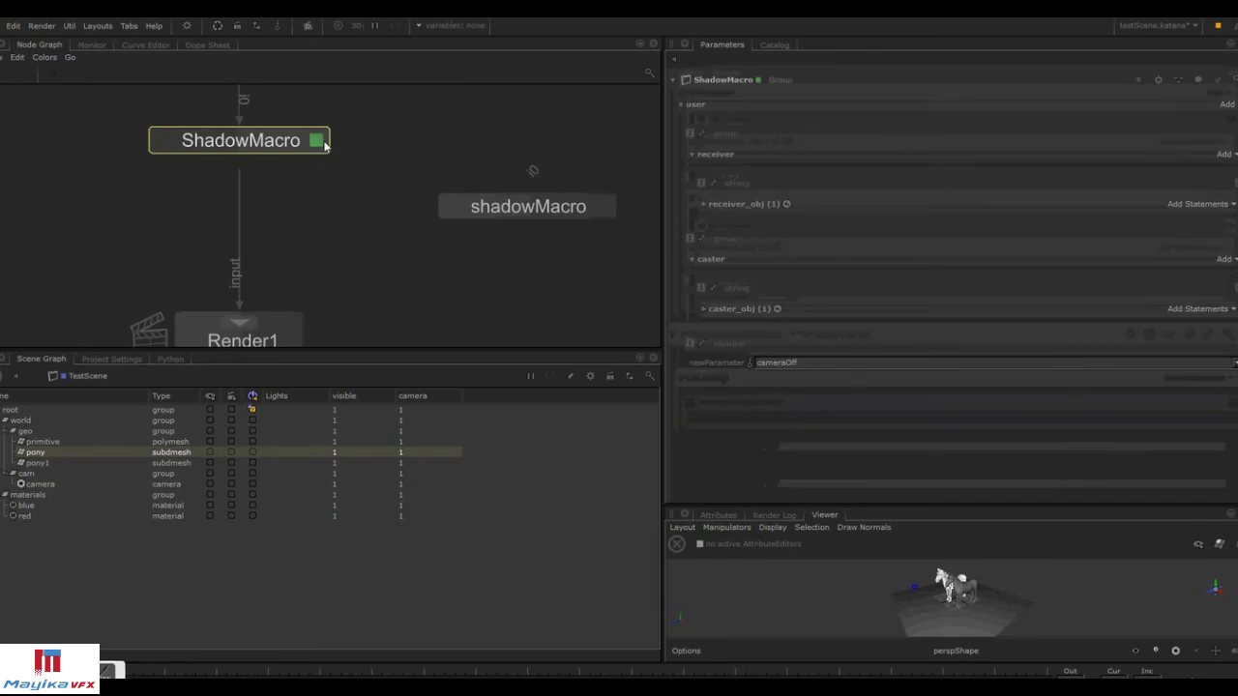
pyautogui.click(1219, 85)
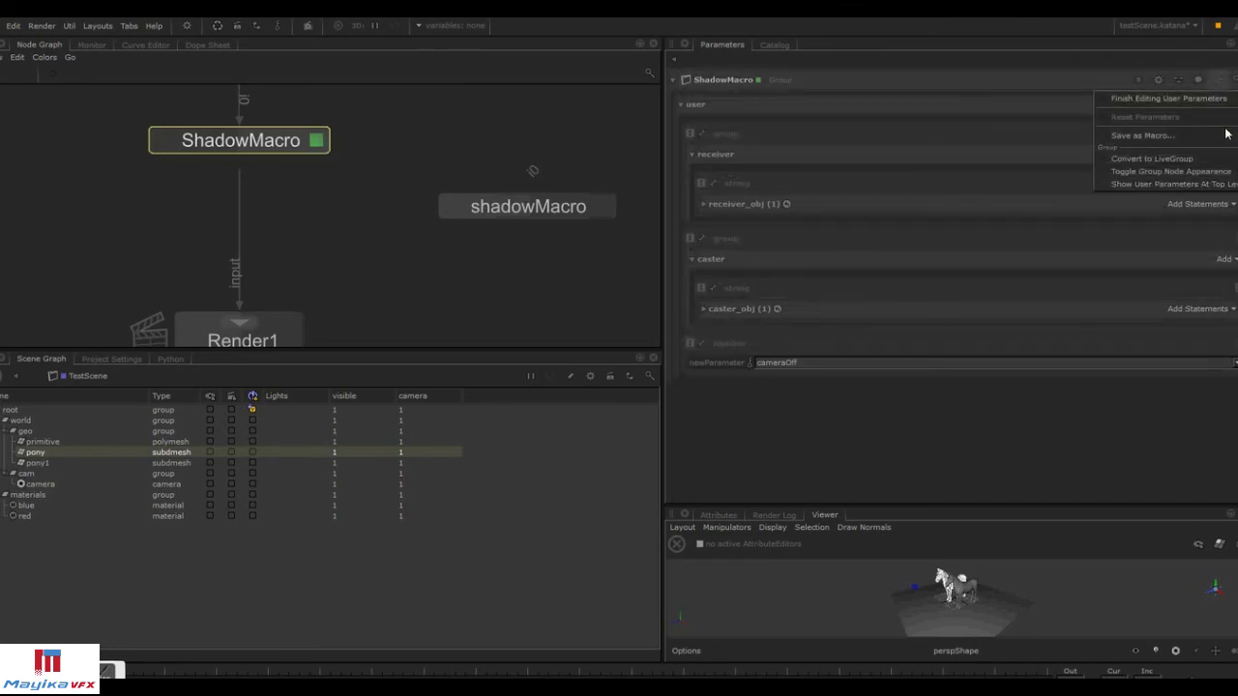
pyautogui.click(1222, 99)
# Test newParameter by switching it between cameraOn and cameraOff and checking the inner camera visibility value.
pyautogui.click(868, 217)
pyautogui.click(856, 235)
pyautogui.keyDown('ctrl'); pyautogui.middleClick(278, 149); pyautogui.keyUp('ctrl')
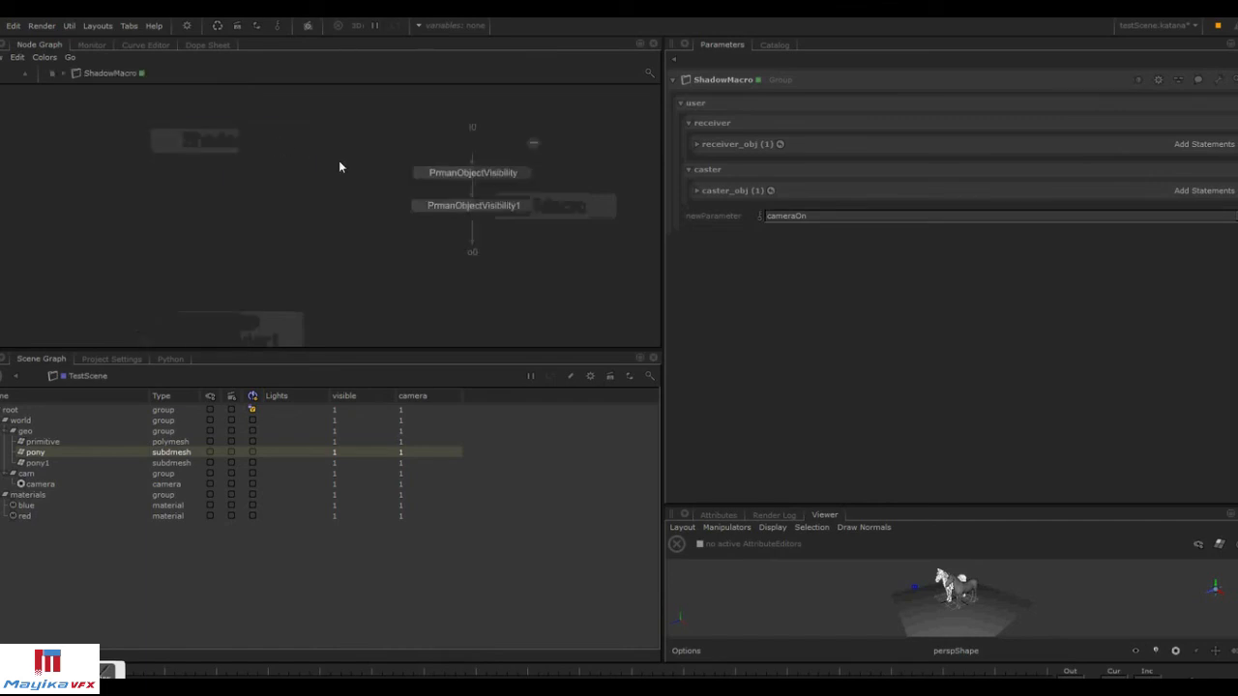
pyautogui.click(525, 171)
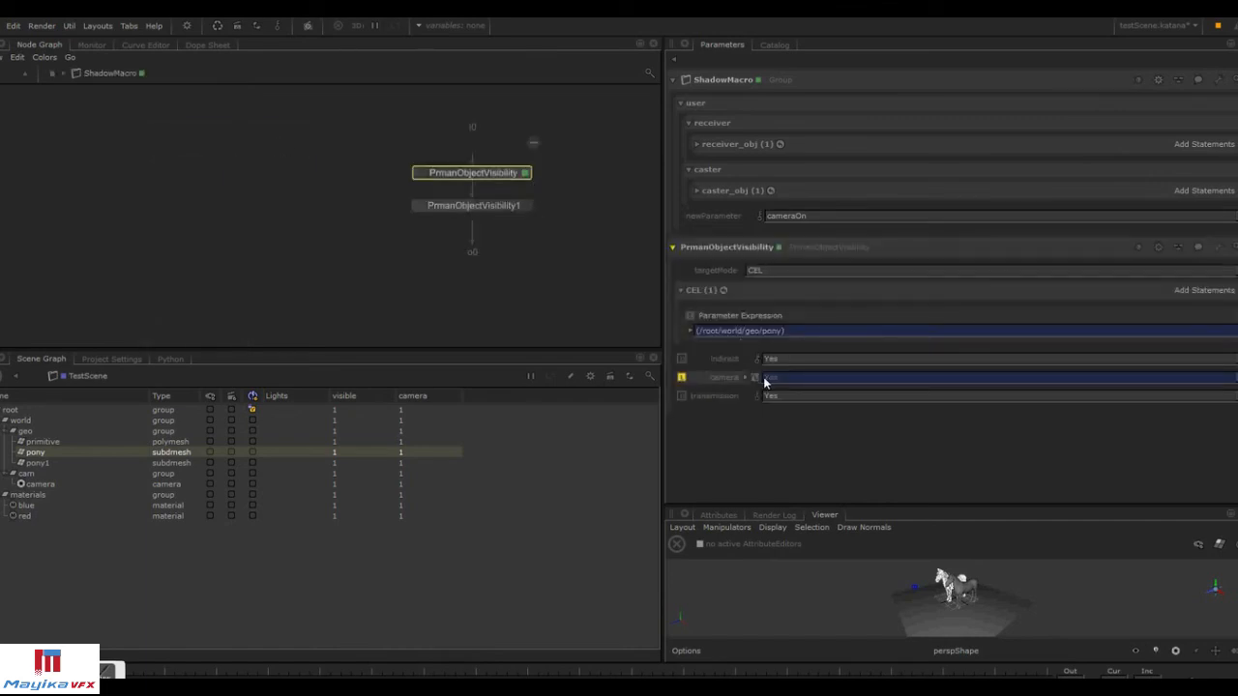
pyautogui.click(799, 216)
pyautogui.click(800, 229)
pyautogui.click(51, 72)
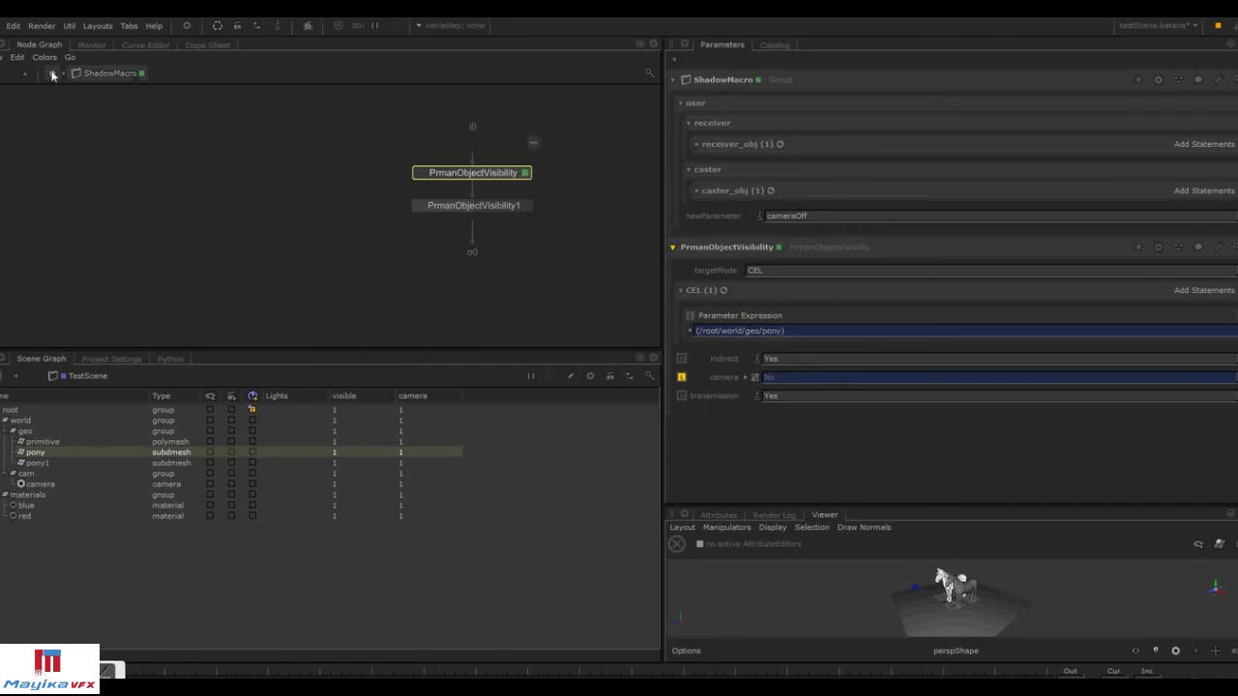
# Return to editing ShadowMacro's user parameters and review the new parameter's popup options.
pyautogui.click(1217, 80)
pyautogui.click(1199, 99)
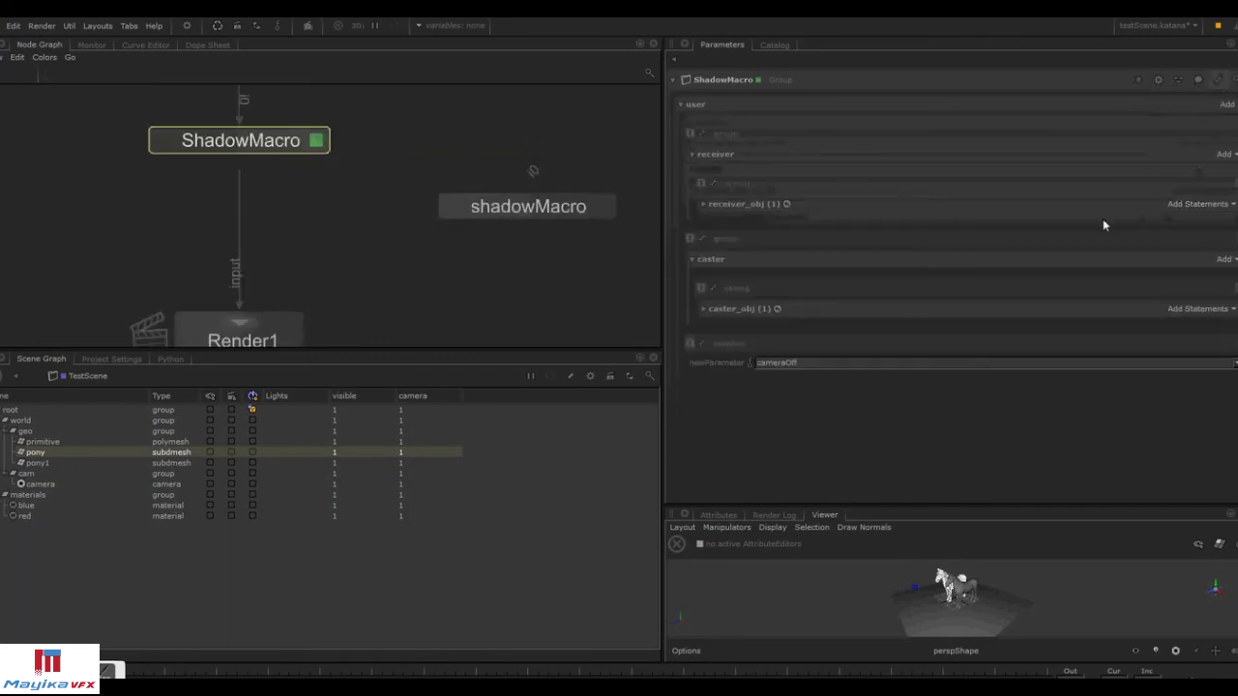
pyautogui.click(699, 344)
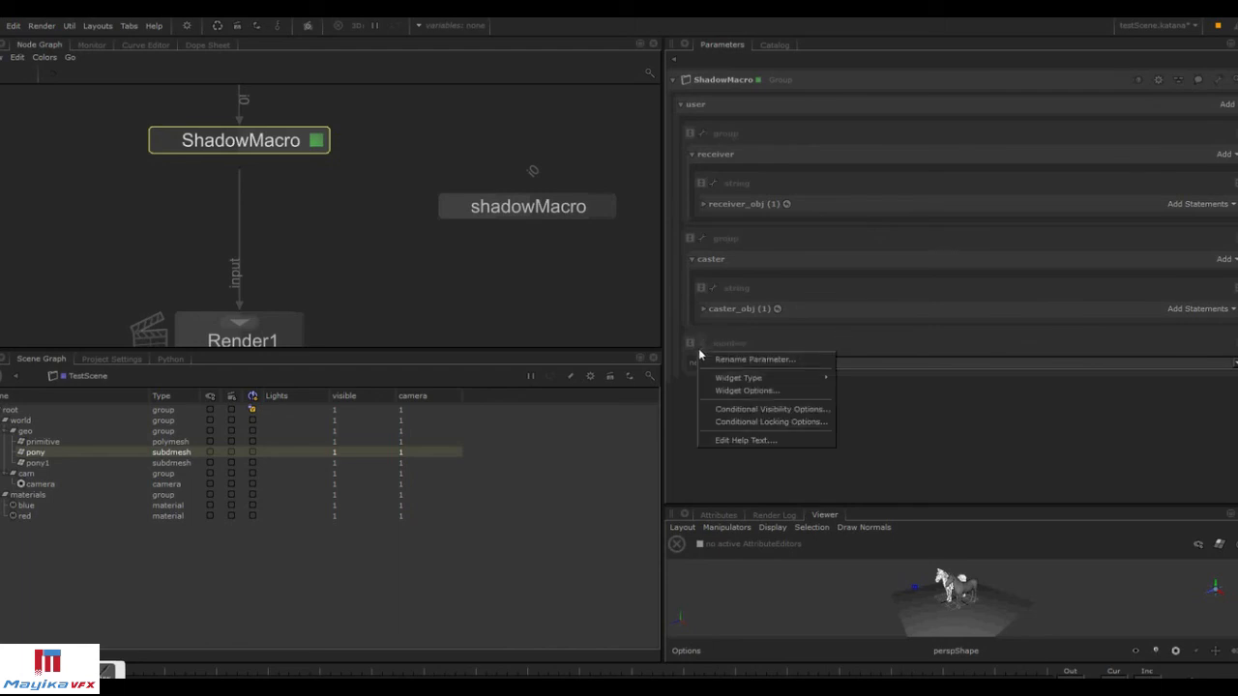
pyautogui.moveTo(759, 382)
pyautogui.click(781, 391)
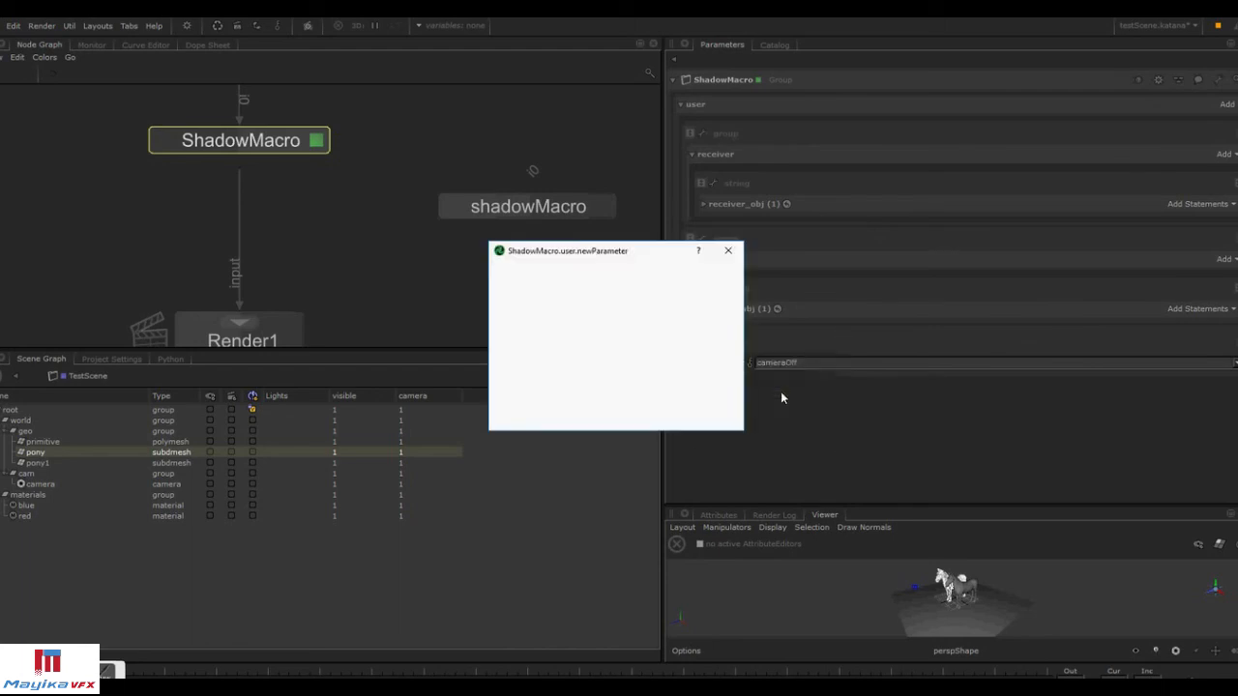
pyautogui.click(728, 251)
pyautogui.click(1226, 103)
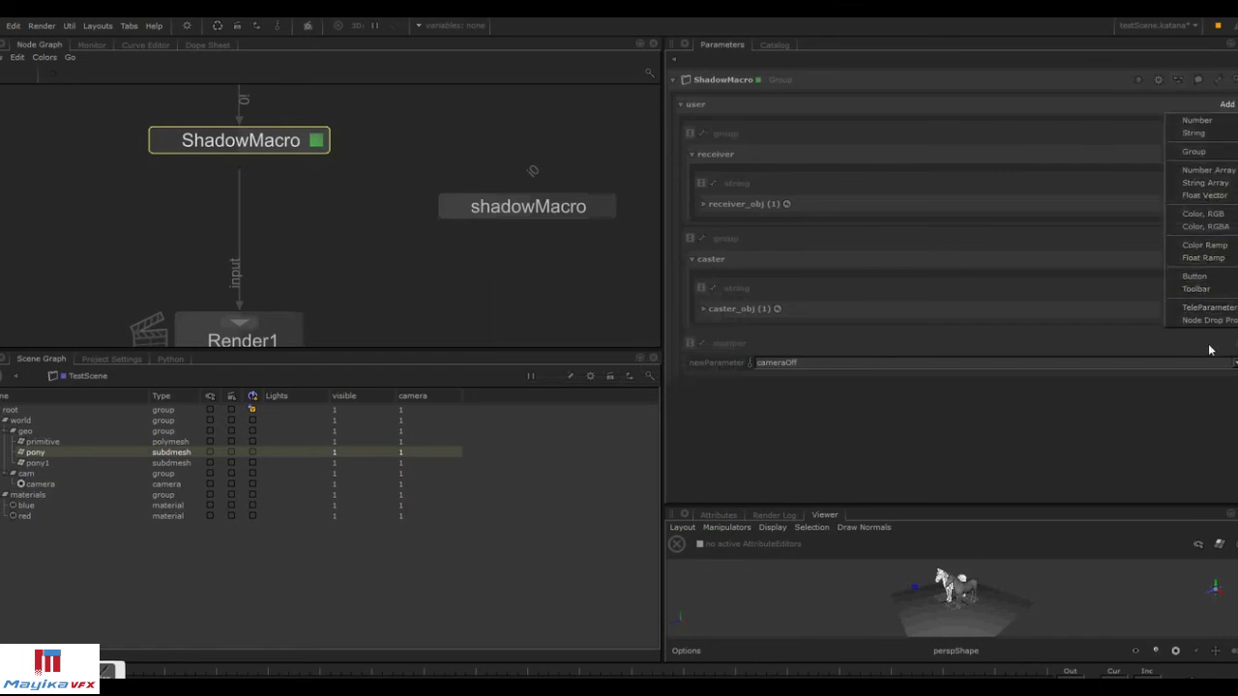
pyautogui.click(1193, 408)
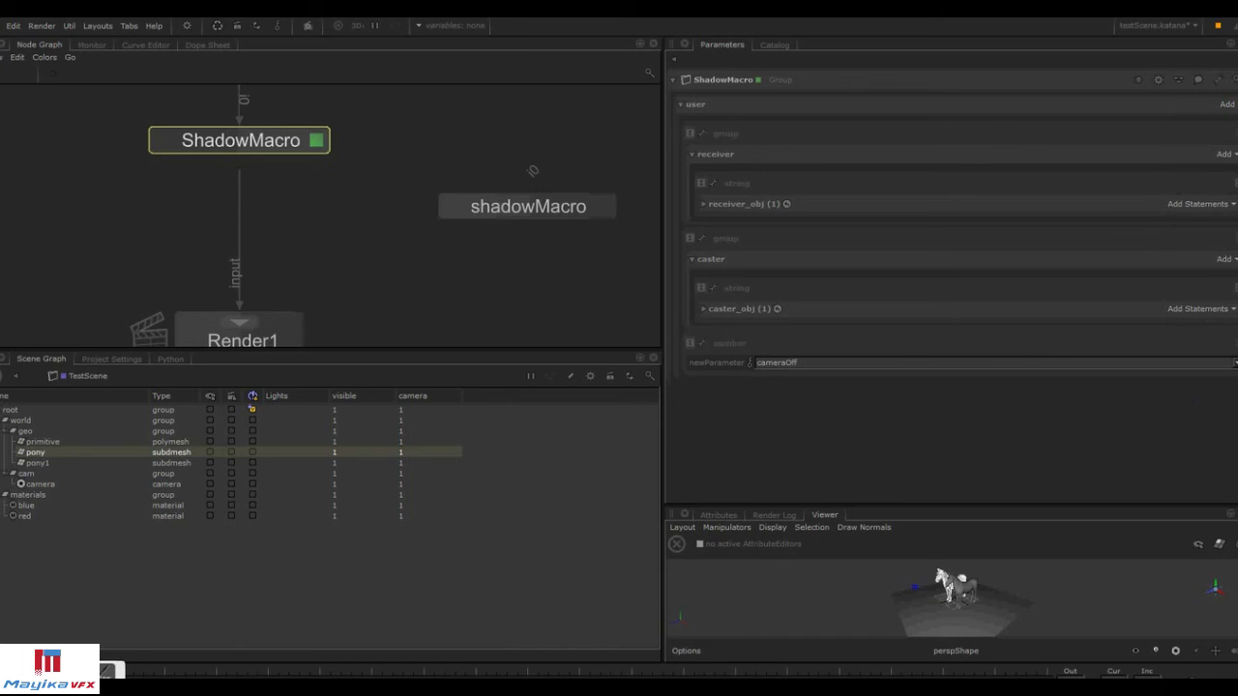
# Delete the shadowMacro node from the node graph.
pyautogui.click(483, 213)
pyautogui.press('Delete')
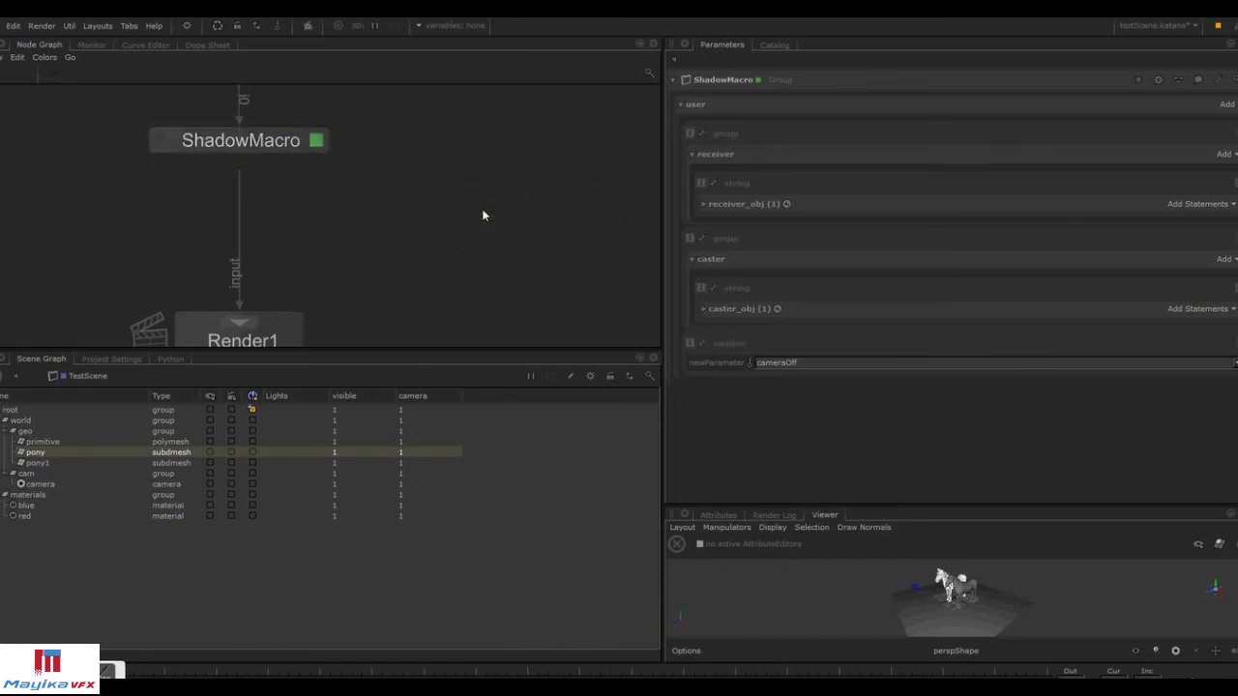
# Browse the Macro category of the node creation menu for the saved macros.
pyautogui.scroll(-3, 522, 230)
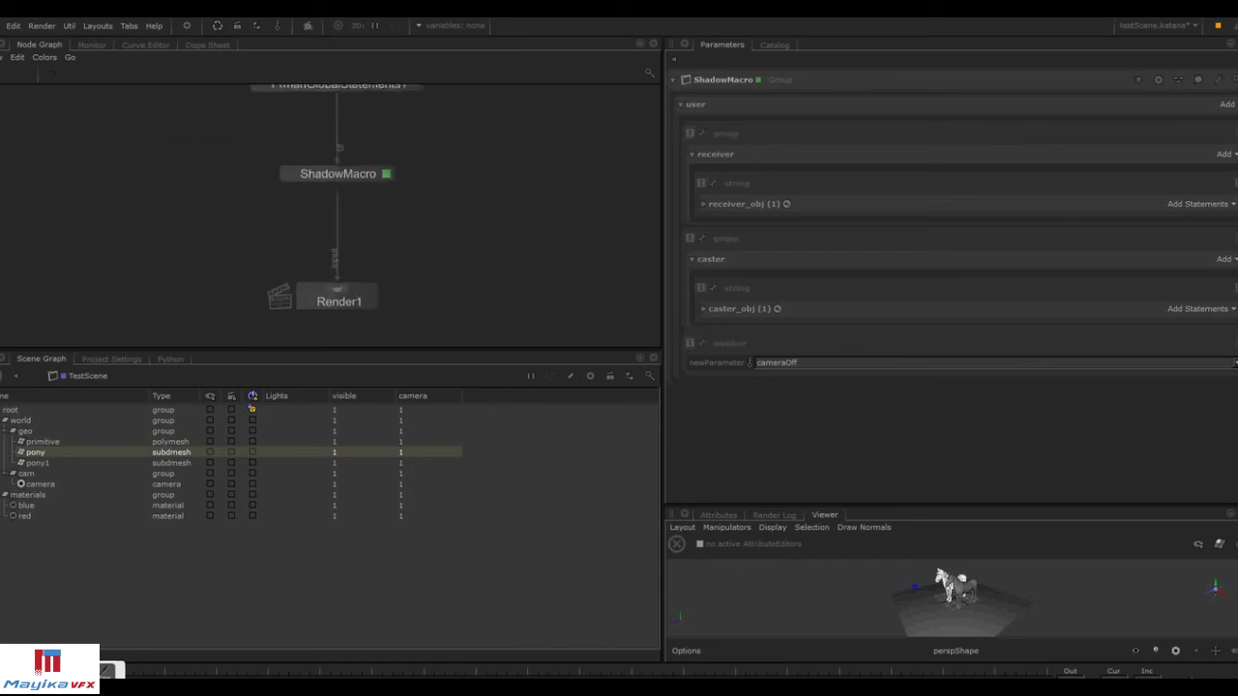
pyautogui.moveTo(472, 206); pyautogui.dragTo(459, 265, button='middle')
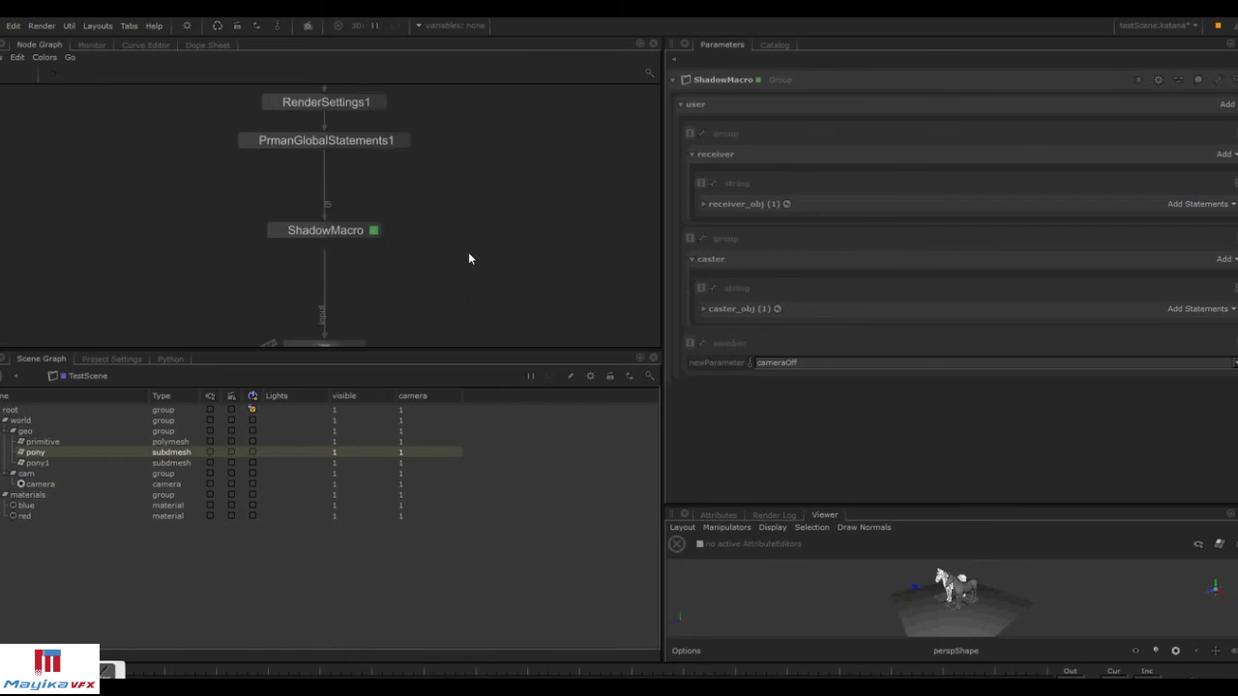
pyautogui.click(4, 57)
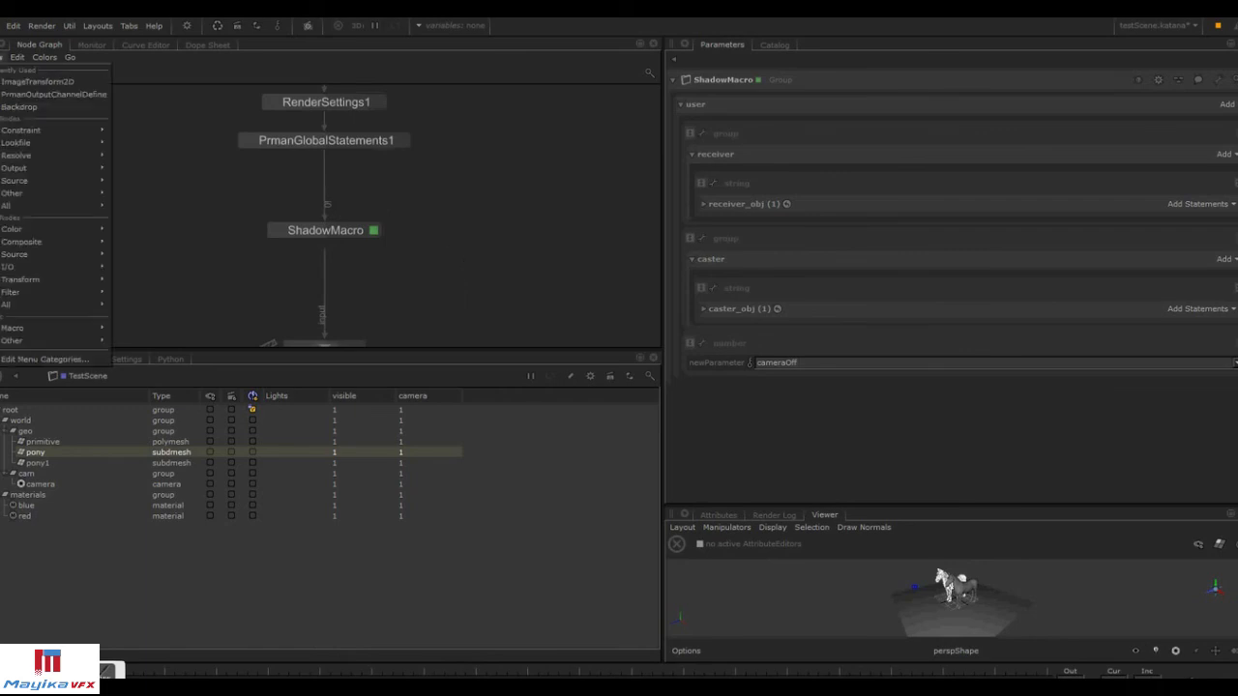
pyautogui.moveTo(45, 328)
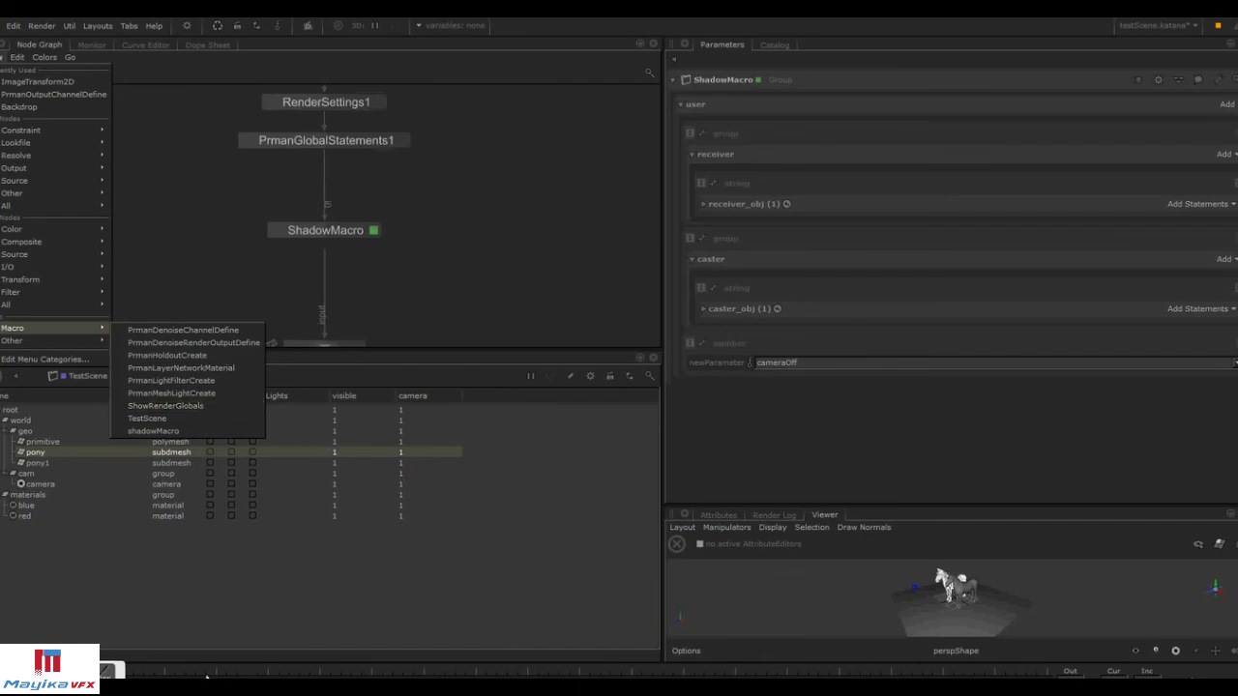
pyautogui.press('Escape')
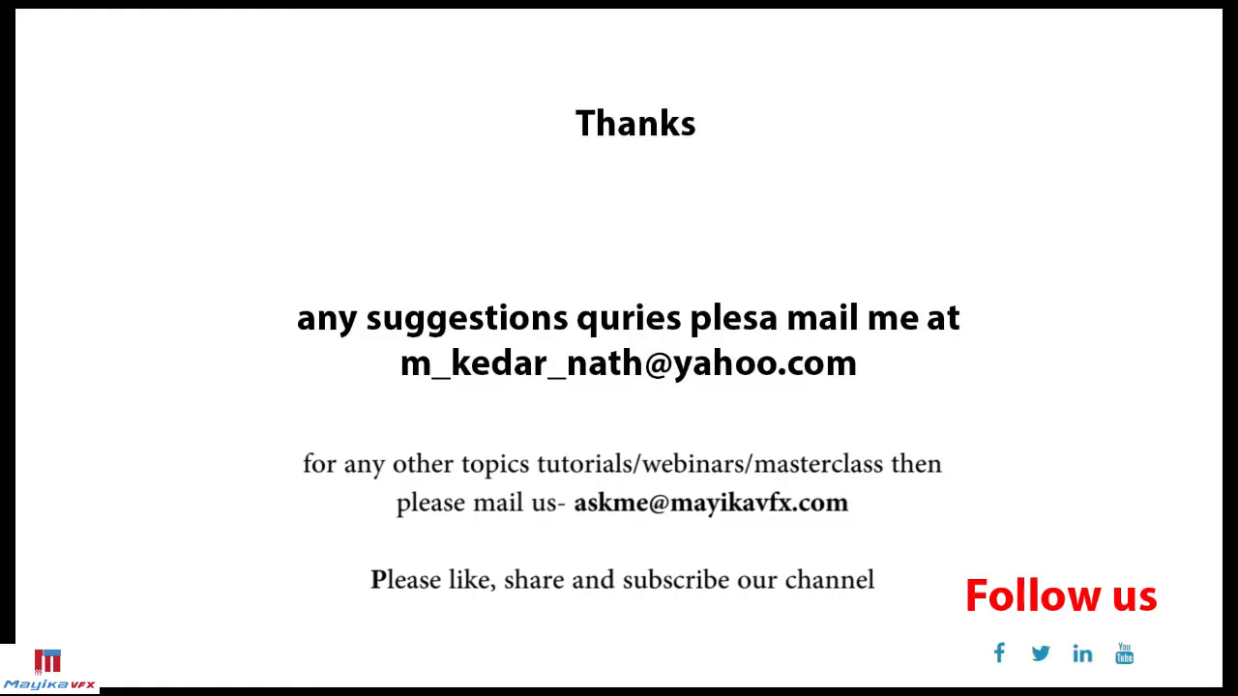